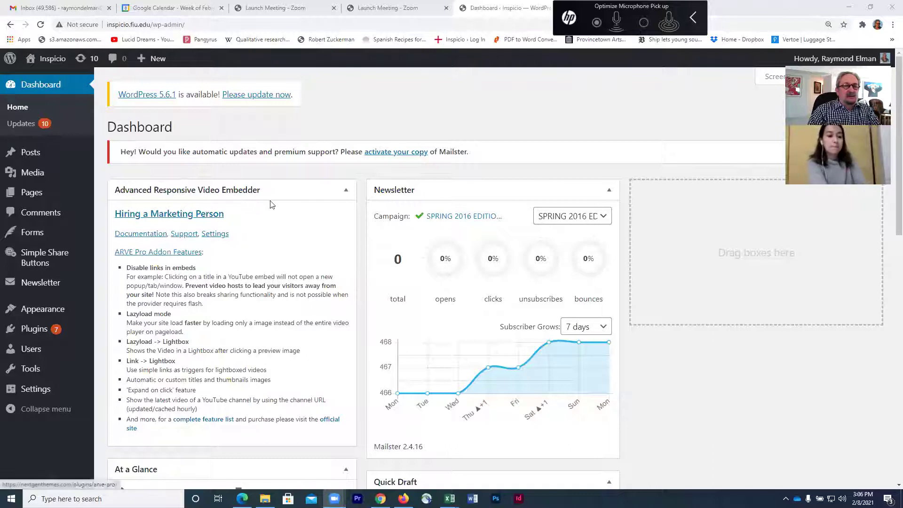
# Step: Create a new post from the posts list and start its title with the interviewee's full name
pyautogui.moveTo(32, 152)
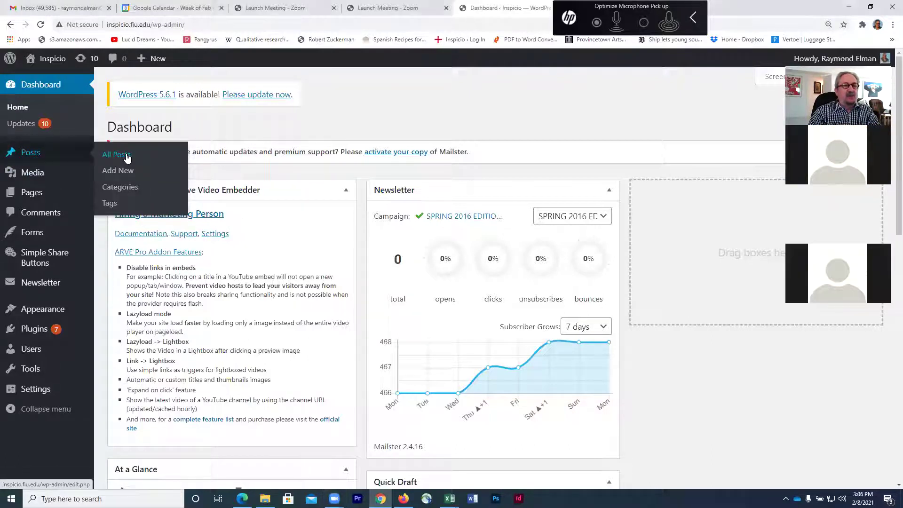
pyautogui.click(126, 157)
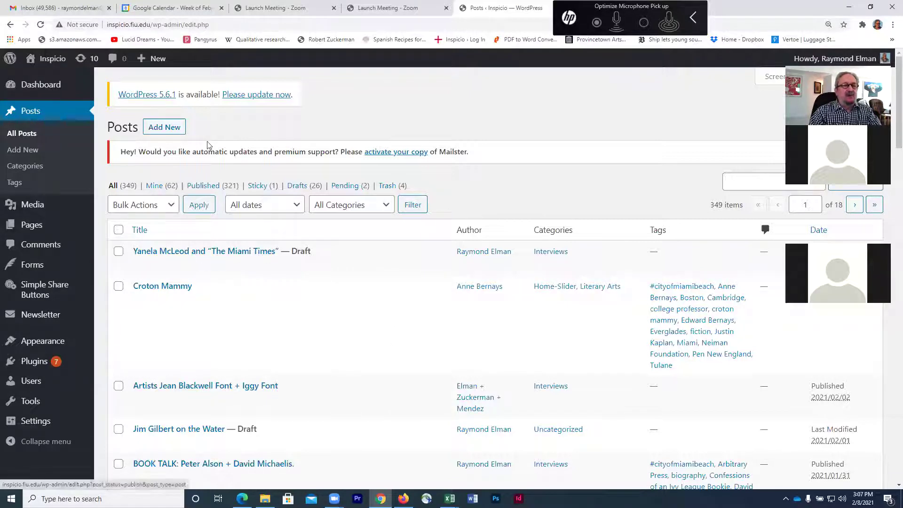
pyautogui.click(171, 130)
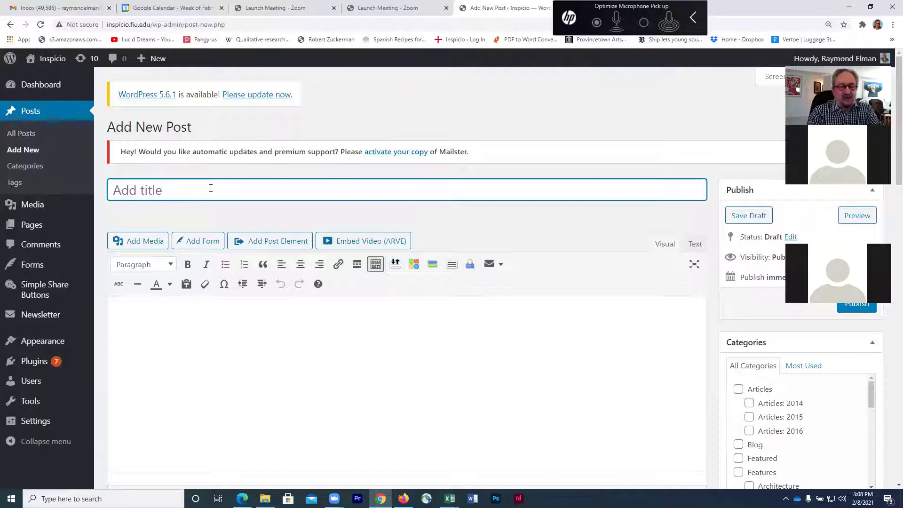
pyautogui.write('Bill ')
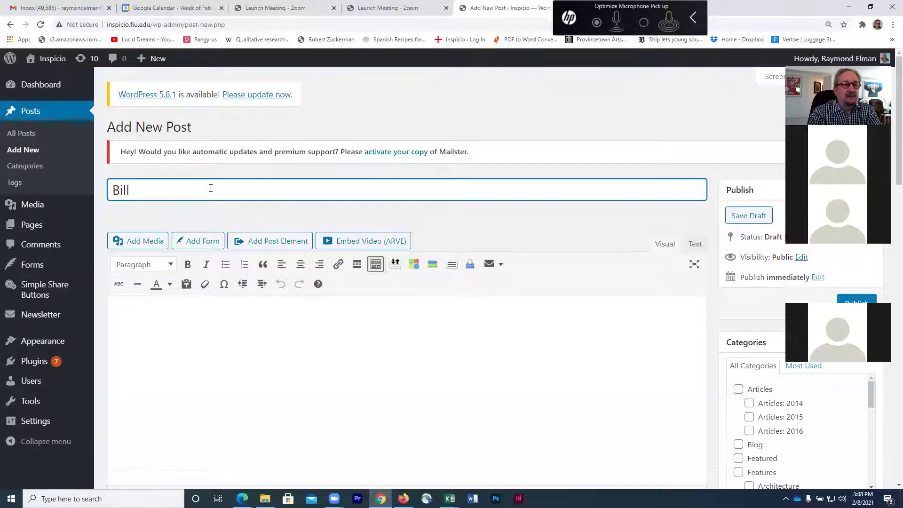
pyautogui.write('Prince')
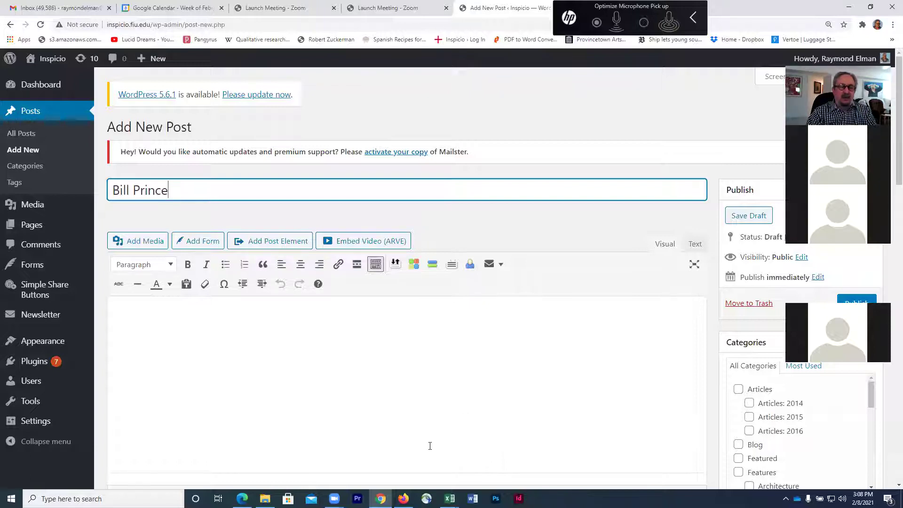
pyautogui.click(426, 499)
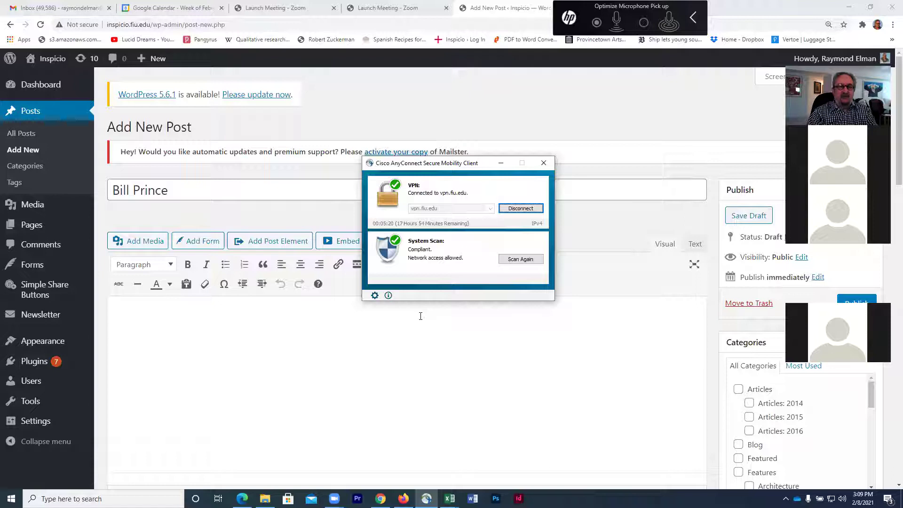
pyautogui.click(543, 165)
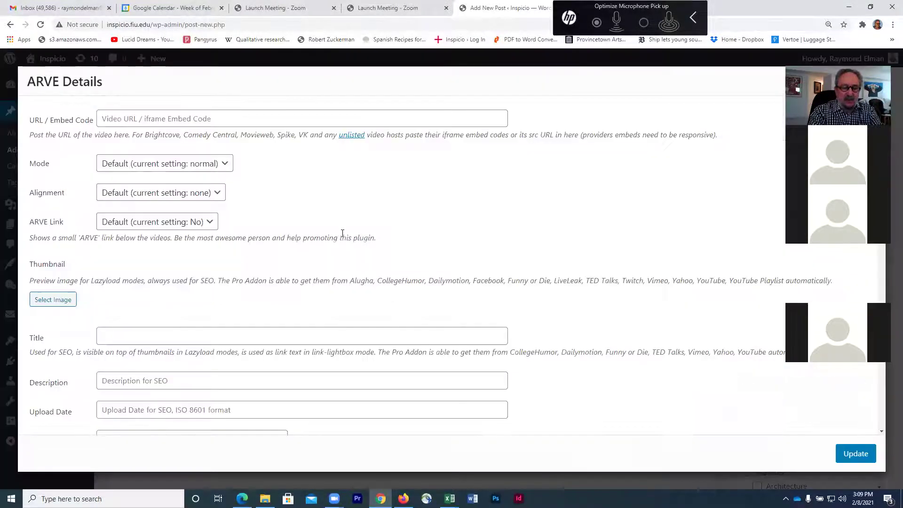
pyautogui.click(342, 239)
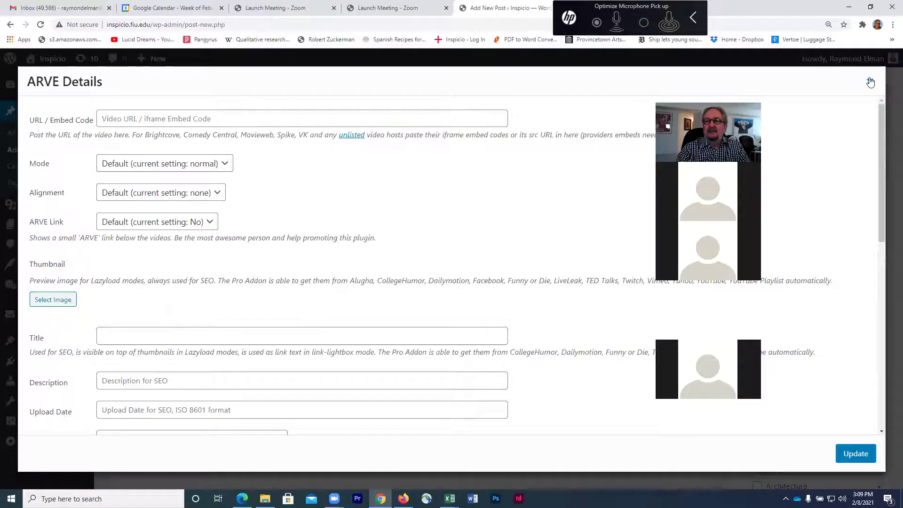
pyautogui.click(869, 82)
# Step: Complete the post title by adding : Producer, "The Boys Who Said No" after the interviewee's name
pyautogui.click(276, 188)
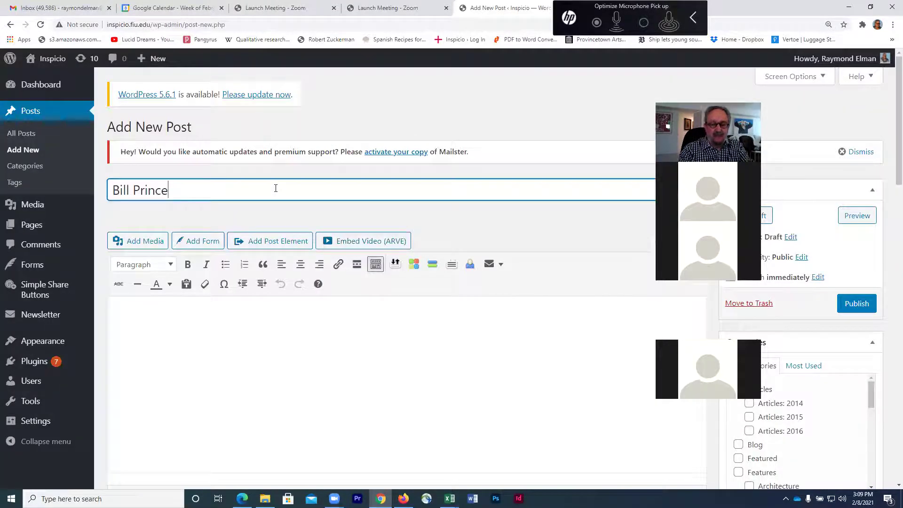
pyautogui.write(': Produce')
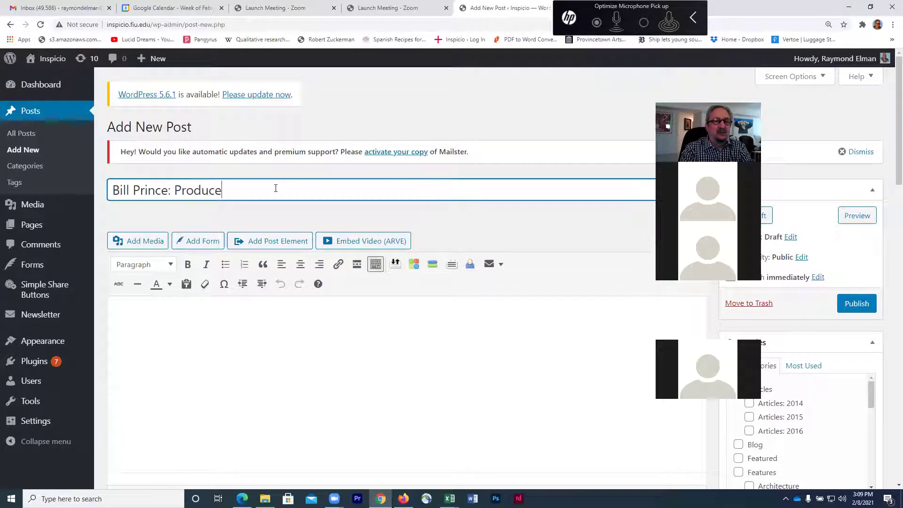
pyautogui.write('r, "')
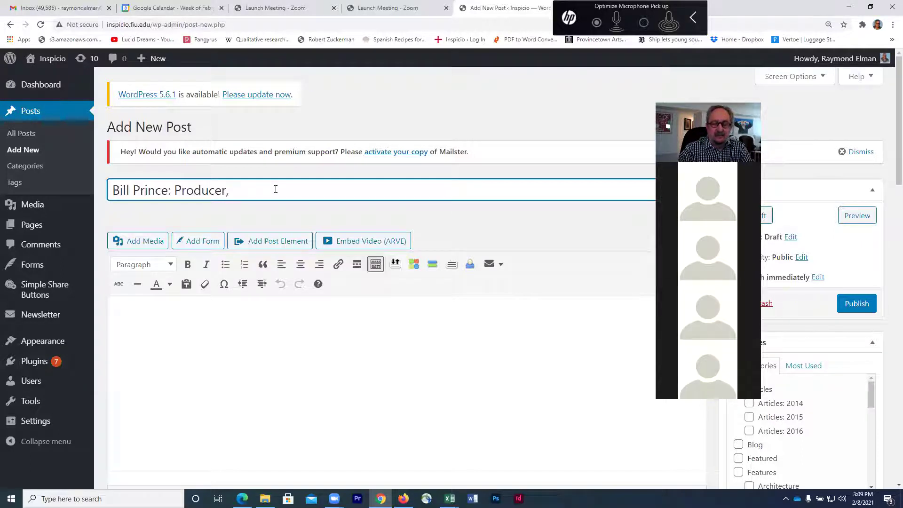
pyautogui.write('The ')
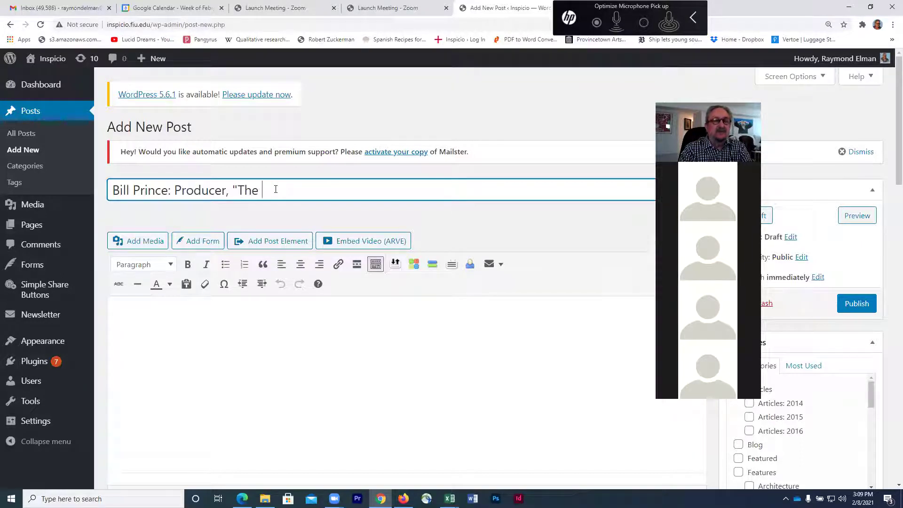
pyautogui.write('Boys Who ')
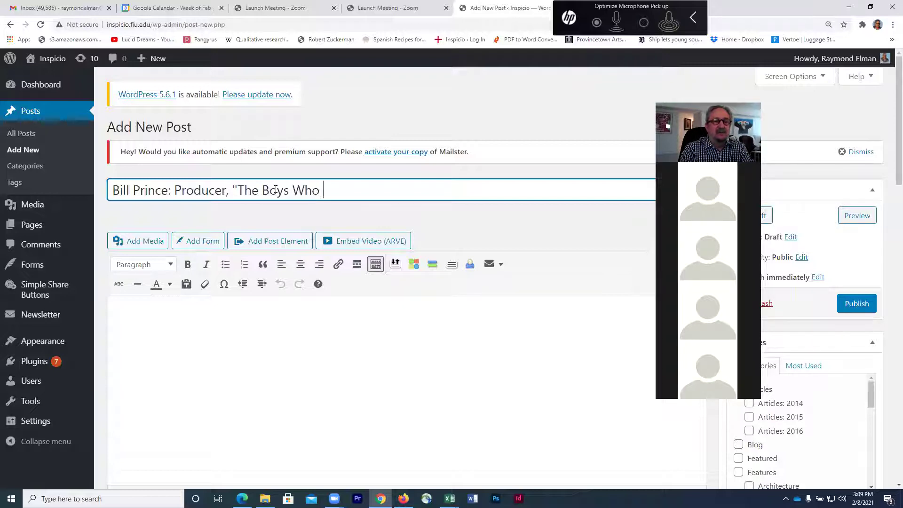
pyautogui.write('Said NO')
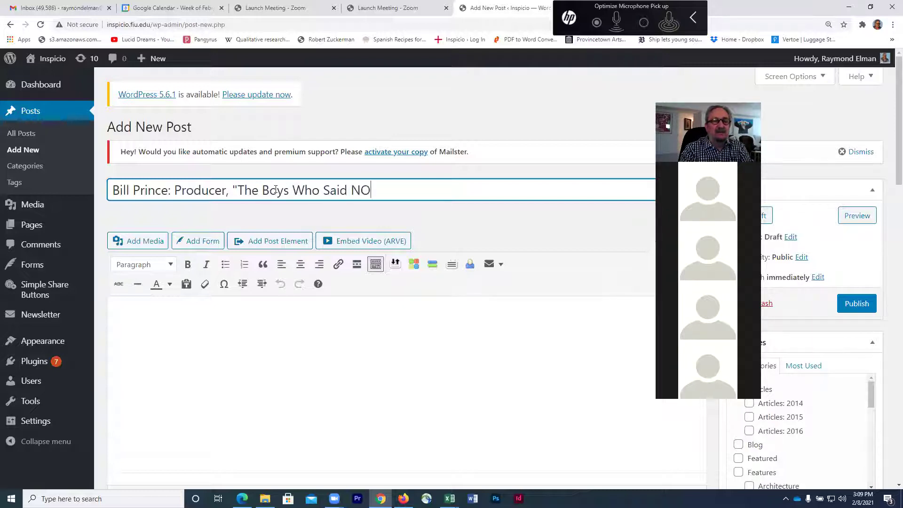
pyautogui.press('BackSpace')
pyautogui.write('o')
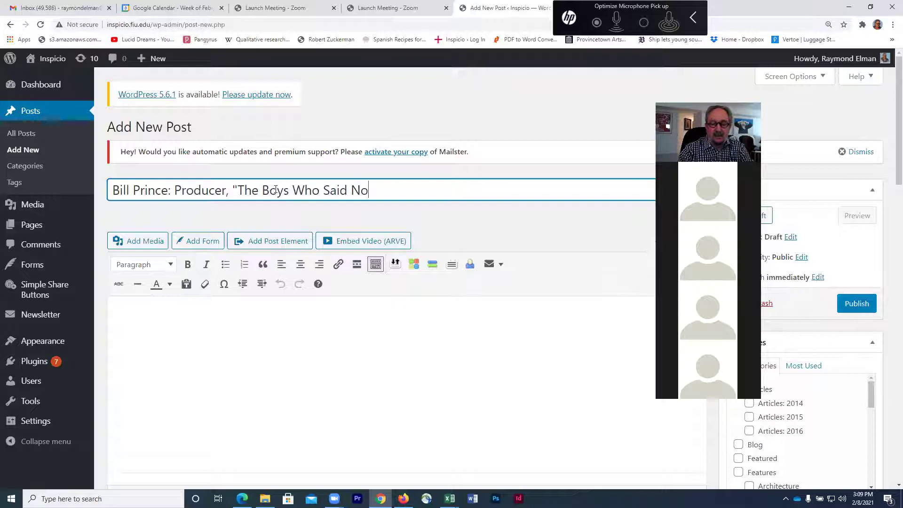
pyautogui.write('"')
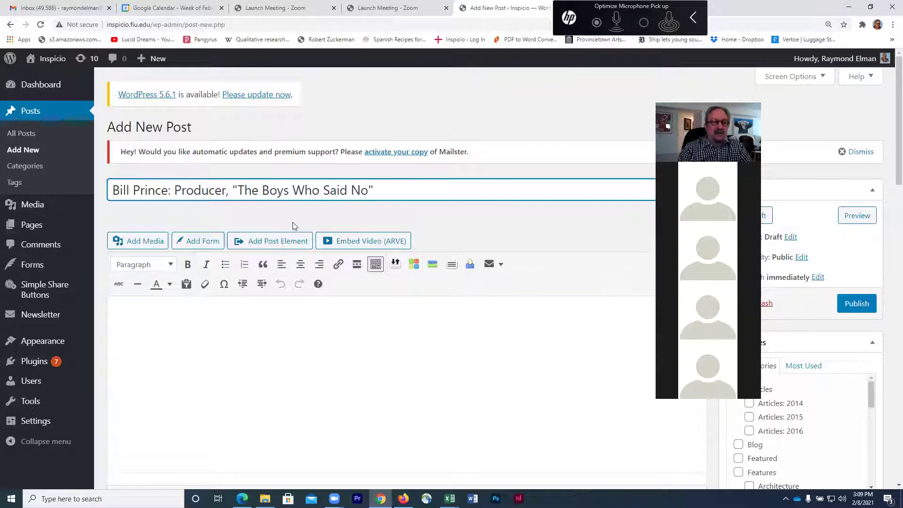
pyautogui.click(246, 322)
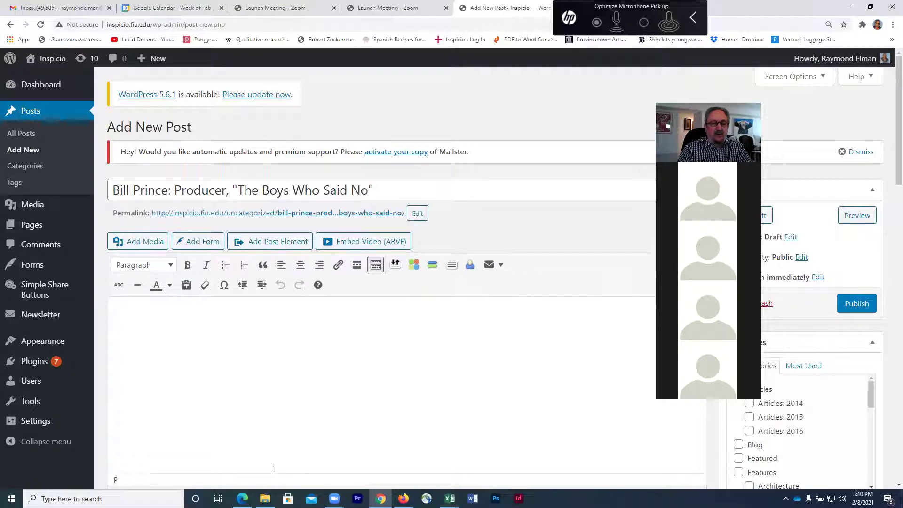
# Step: In File Explorer, open the Inspicio Post TEMPLATE Word document from INSPICIO COURSE SPRING 2021, STUDENT RESOURCE MATERIALS, WORDPRESS on OneDrive
pyautogui.click(265, 499)
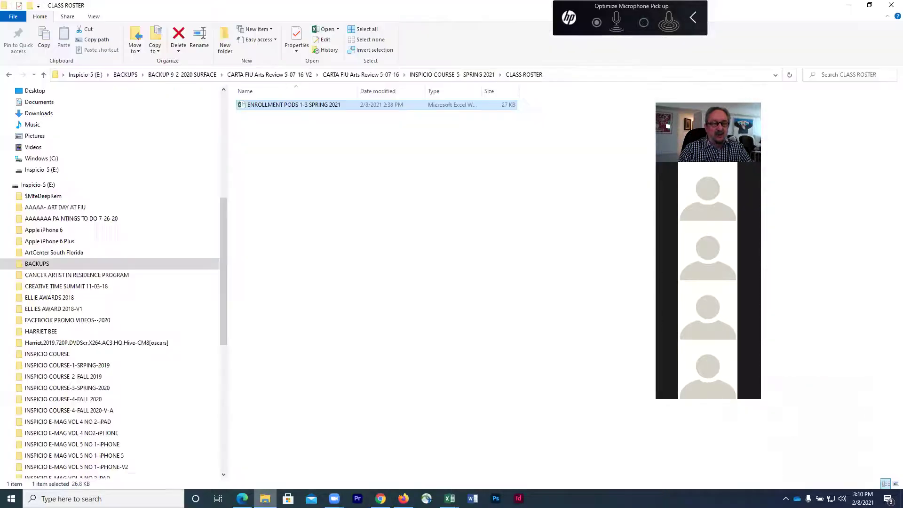
pyautogui.moveTo(223, 245); pyautogui.dragTo(230, 125)
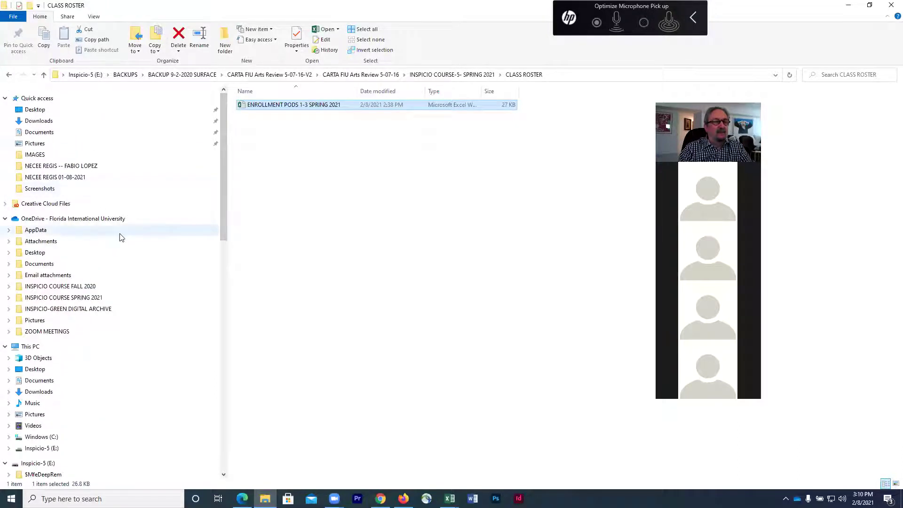
pyautogui.click(115, 299)
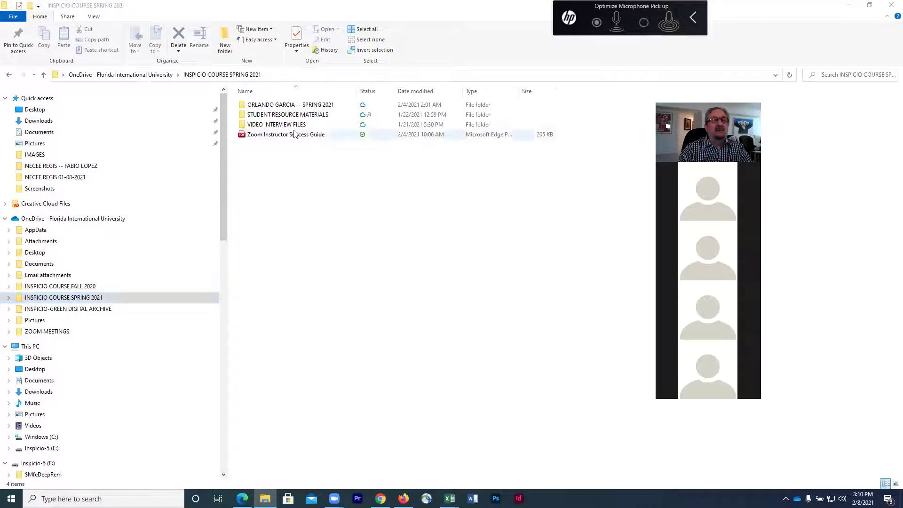
pyautogui.click(248, 116)
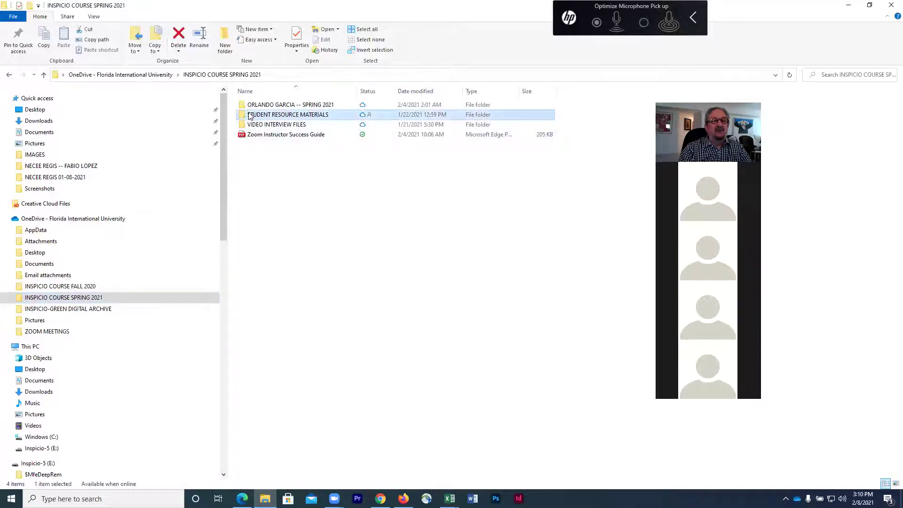
pyautogui.doubleClick(244, 116)
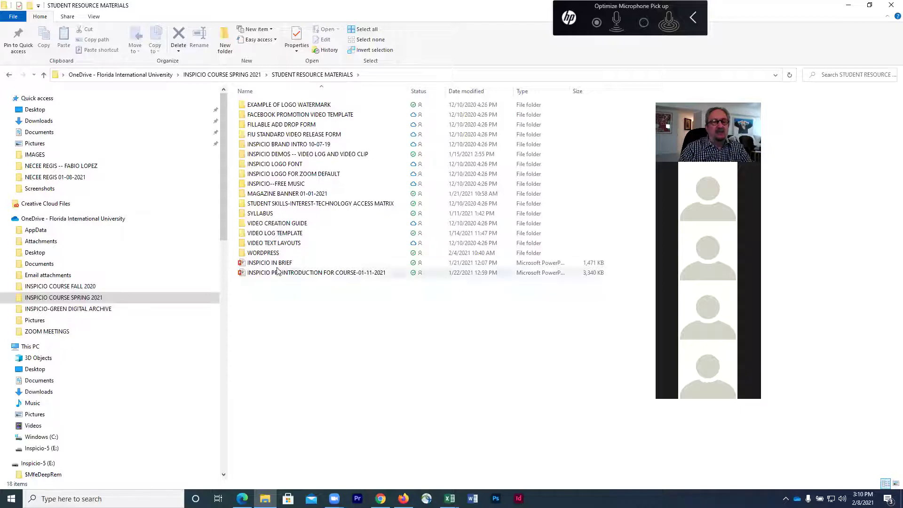
pyautogui.doubleClick(243, 257)
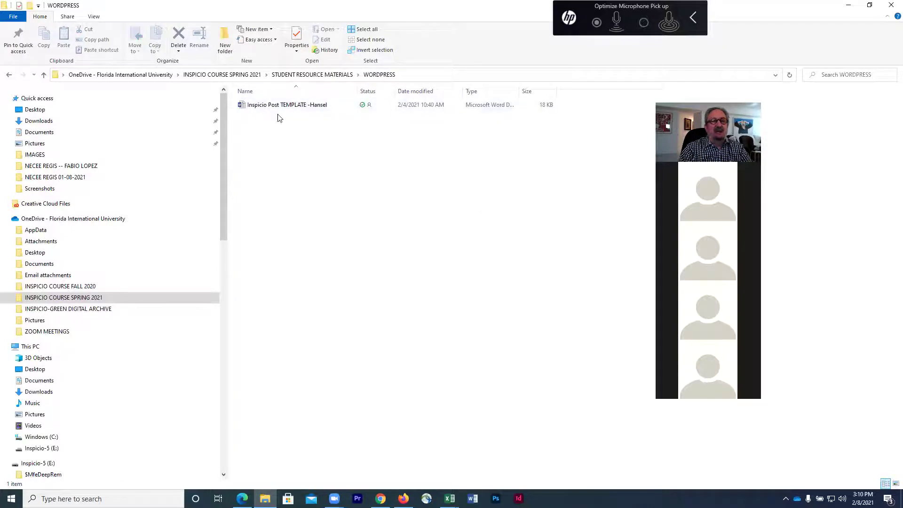
pyautogui.click(241, 110)
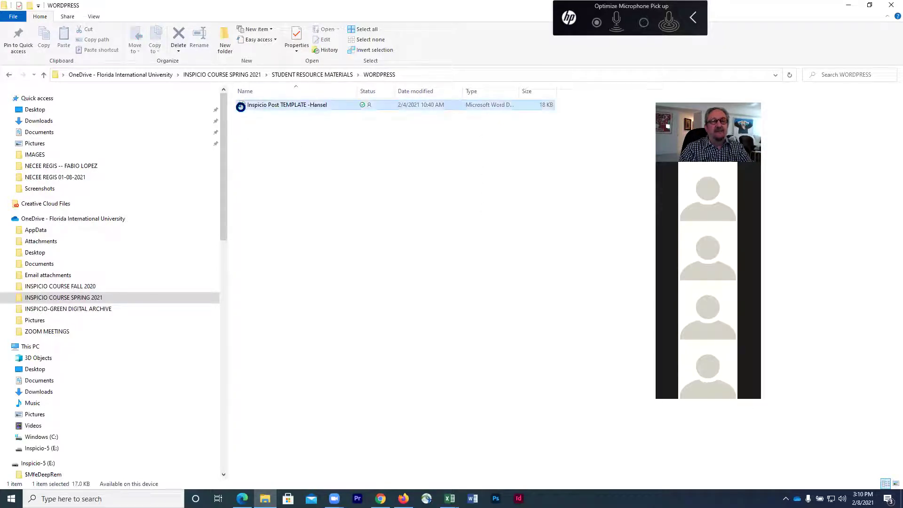
pyautogui.doubleClick(243, 107)
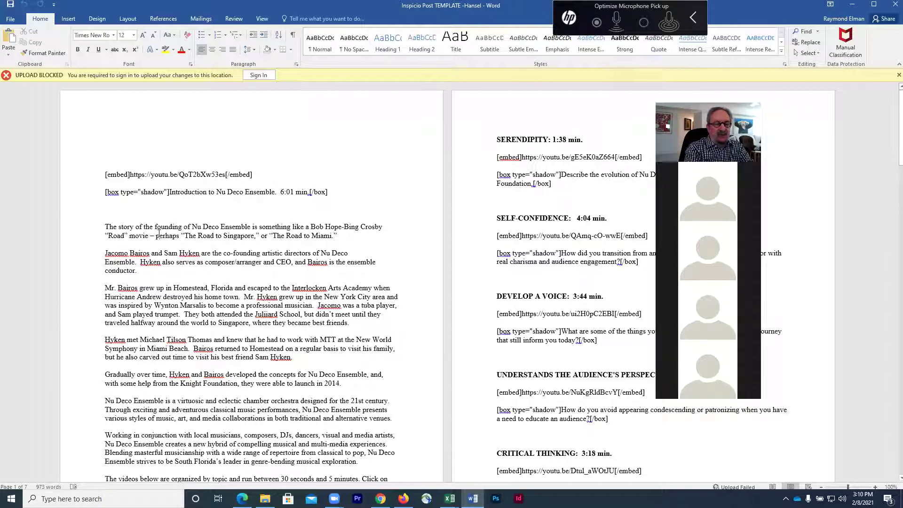
# Step: Copy the template document's entire text, switch back to the new WordPress post in Chrome and paste it into the post body
pyautogui.hotkey('ctrl', 'a')
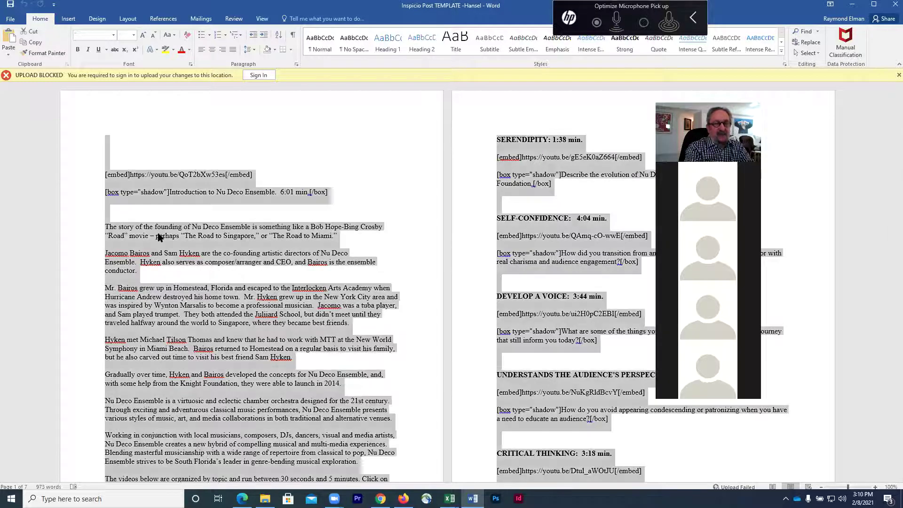
pyautogui.click(159, 236)
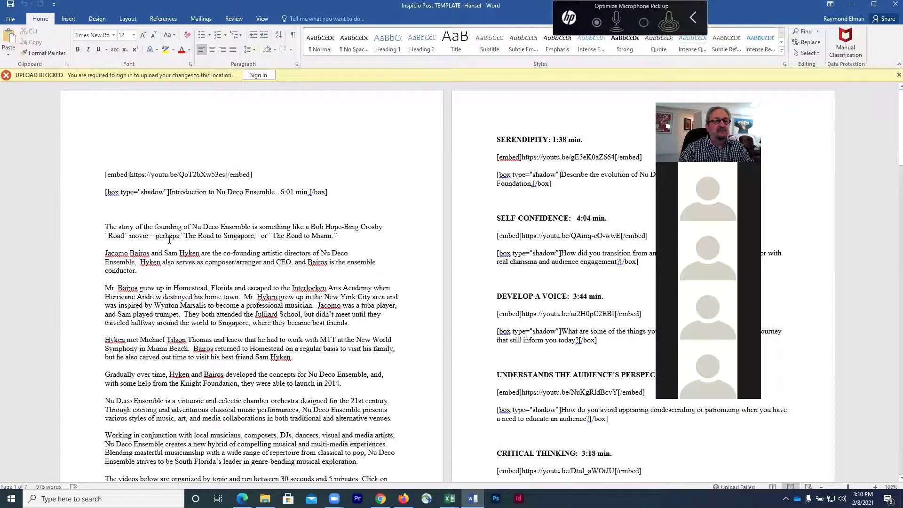
pyautogui.hotkey('ctrl', 'a')
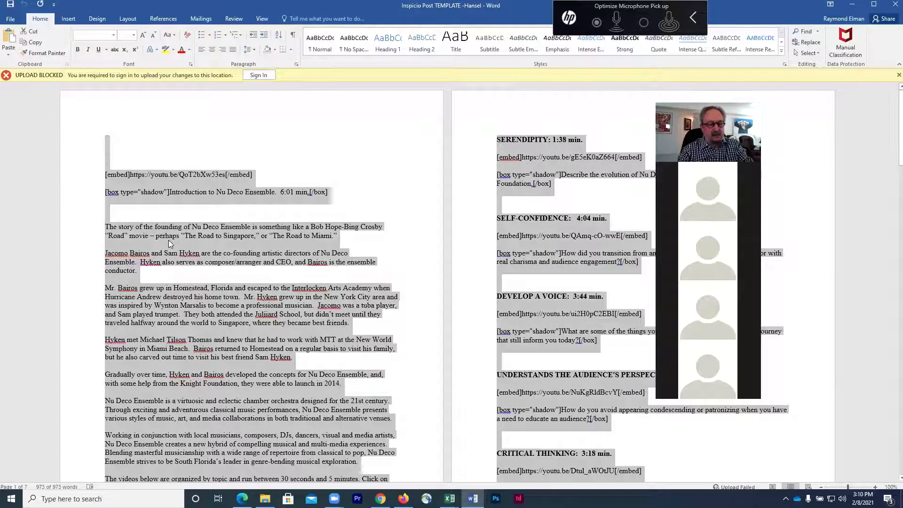
pyautogui.hotkey('alt', 'Tab')
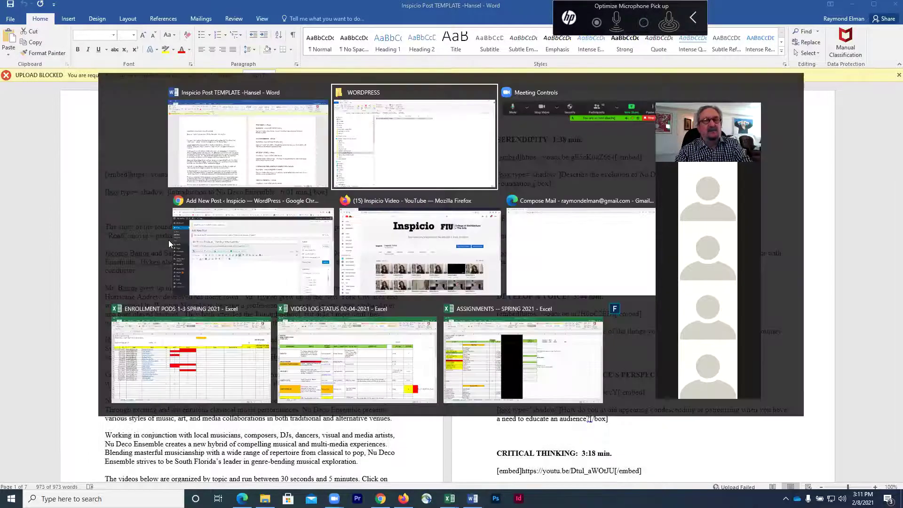
pyautogui.hotkey('alt', 'Tab')
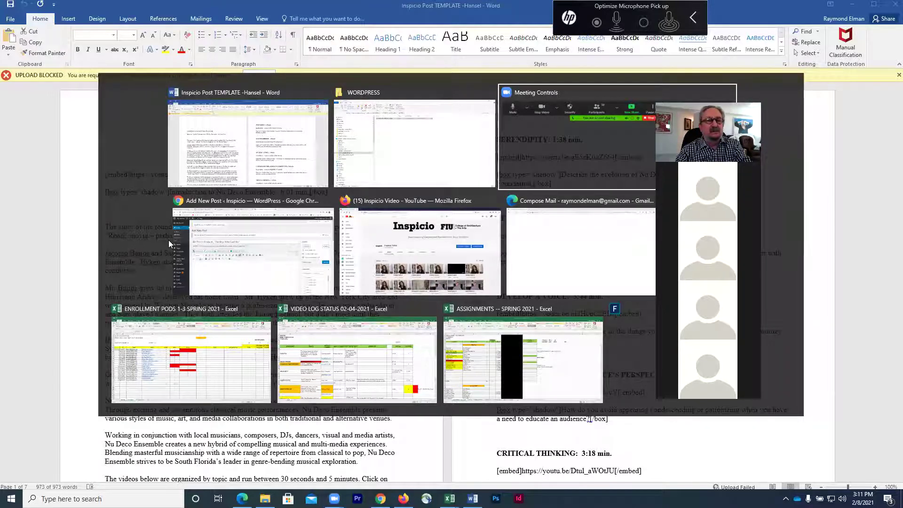
pyautogui.hotkey('alt', 'Tab')
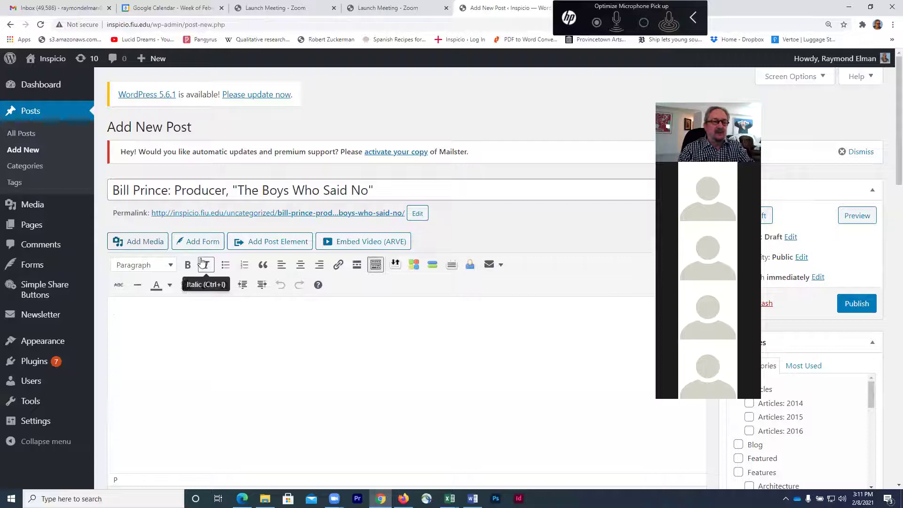
pyautogui.click(138, 321)
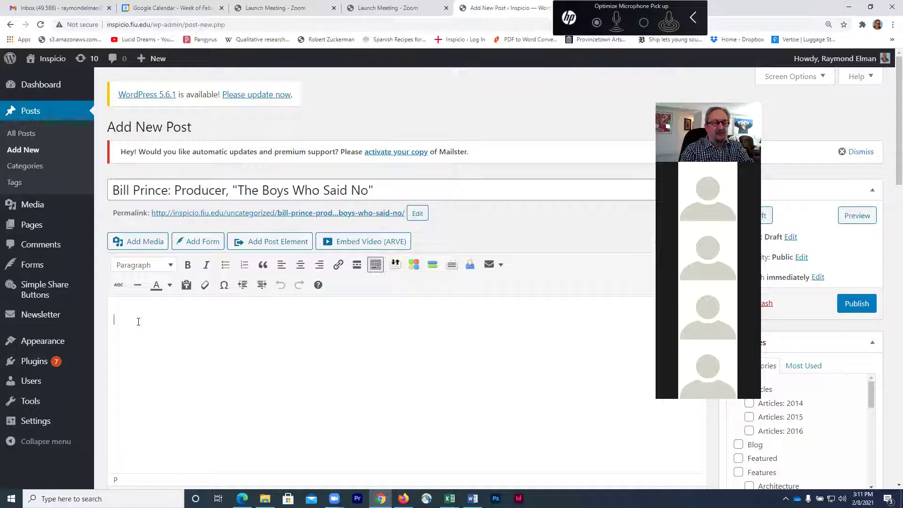
pyautogui.hotkey('ctrl', 'v')
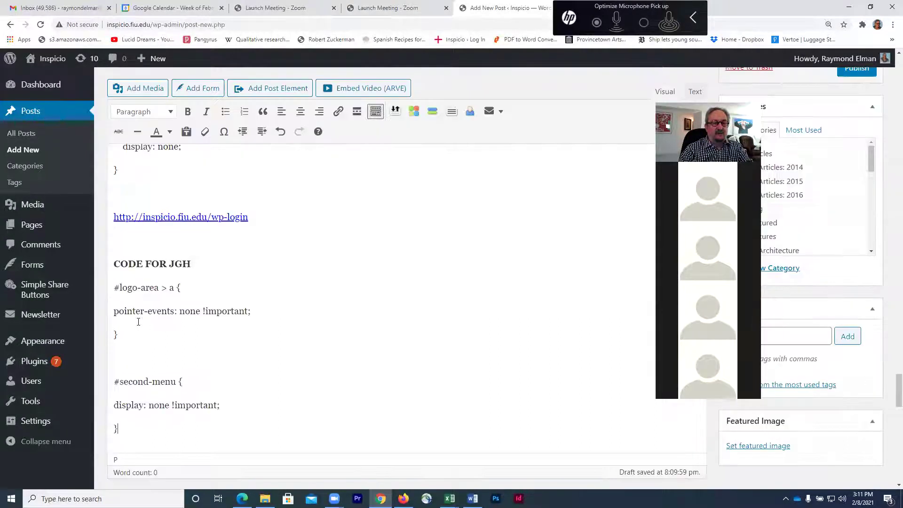
pyautogui.scroll(20, 305, 333)
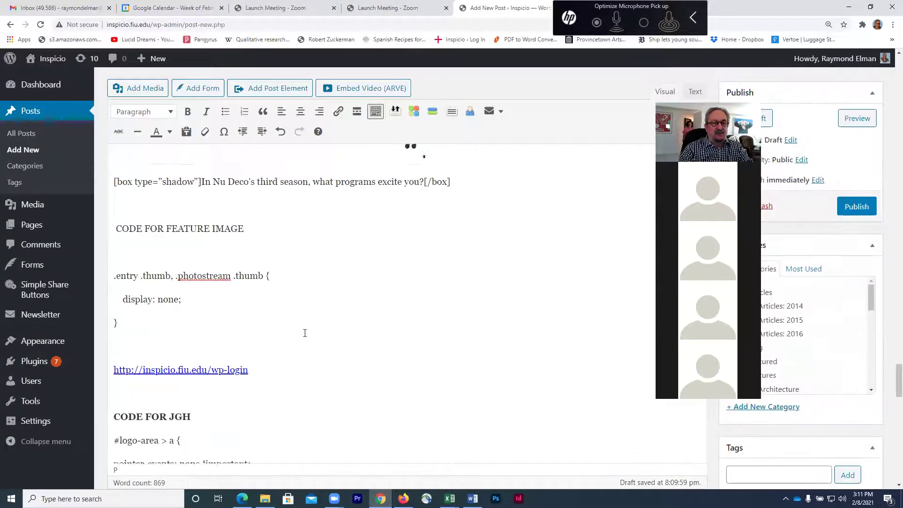
pyautogui.scroll(20, 305, 335)
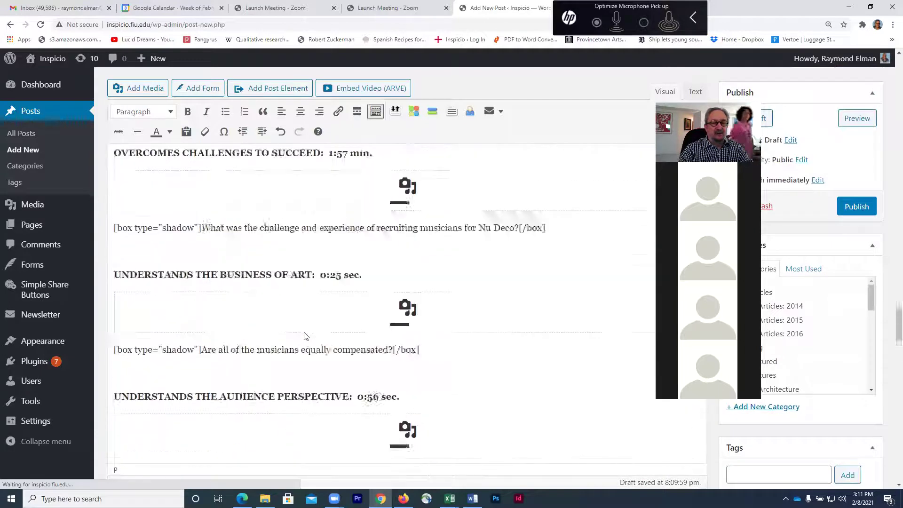
# Step: Examine the pasted template in the post editor, from the topic videos and question boxes to the introduction and the closing CODE FOR JGH section
pyautogui.scroll(5, 304, 335)
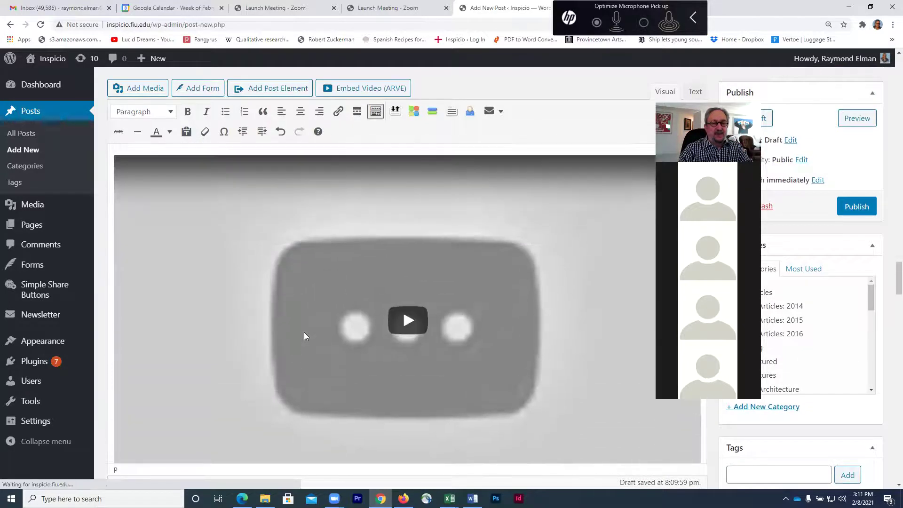
pyautogui.scroll(15, 304, 334)
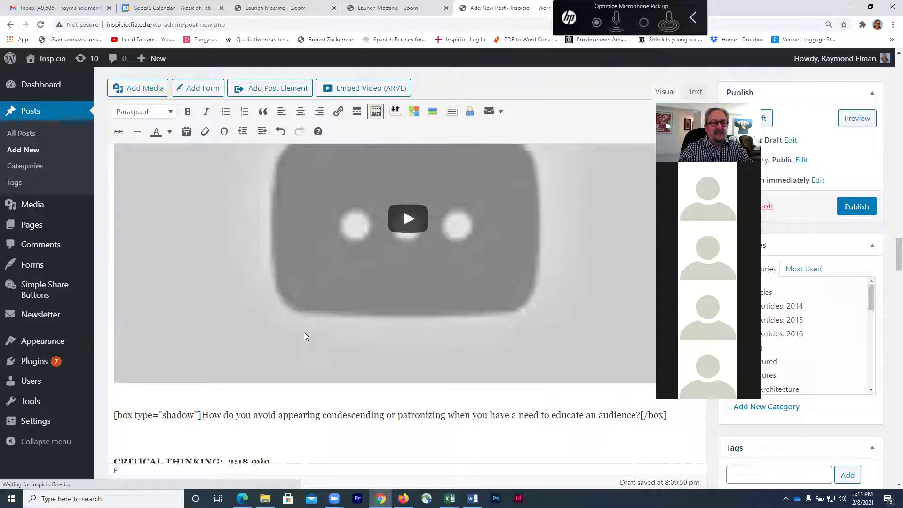
pyautogui.scroll(10, 304, 333)
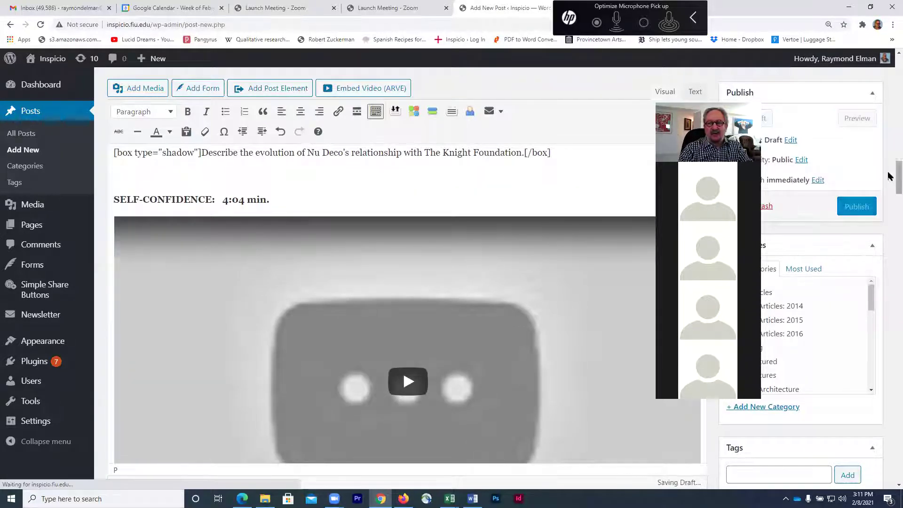
pyautogui.moveTo(899, 178); pyautogui.dragTo(888, 111)
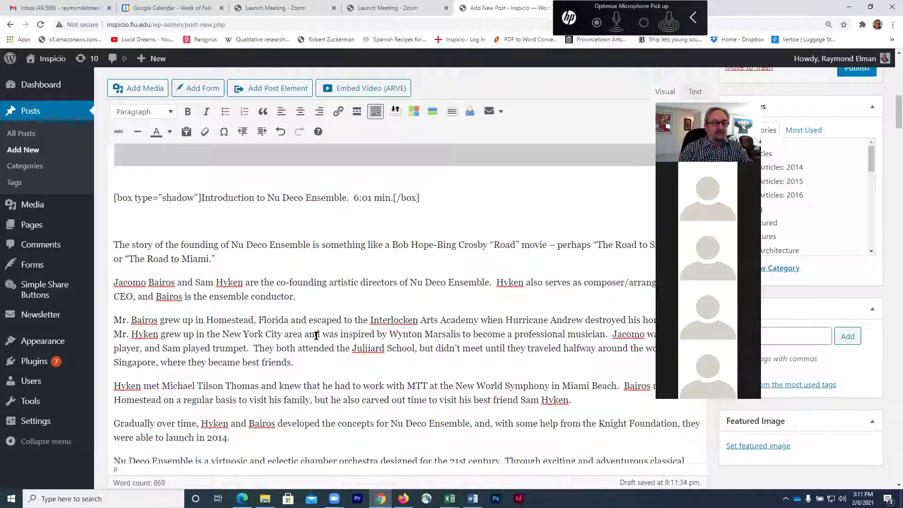
pyautogui.scroll(10, 317, 335)
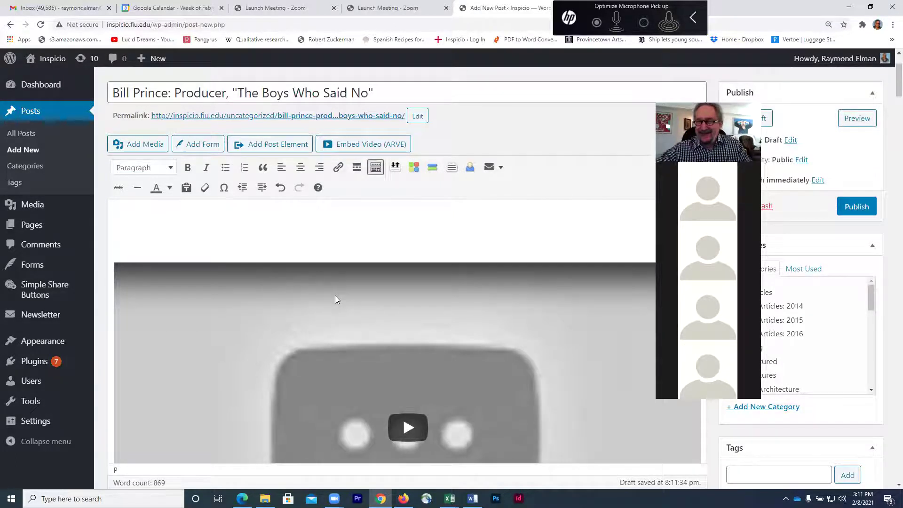
pyautogui.scroll(-5, 335, 300)
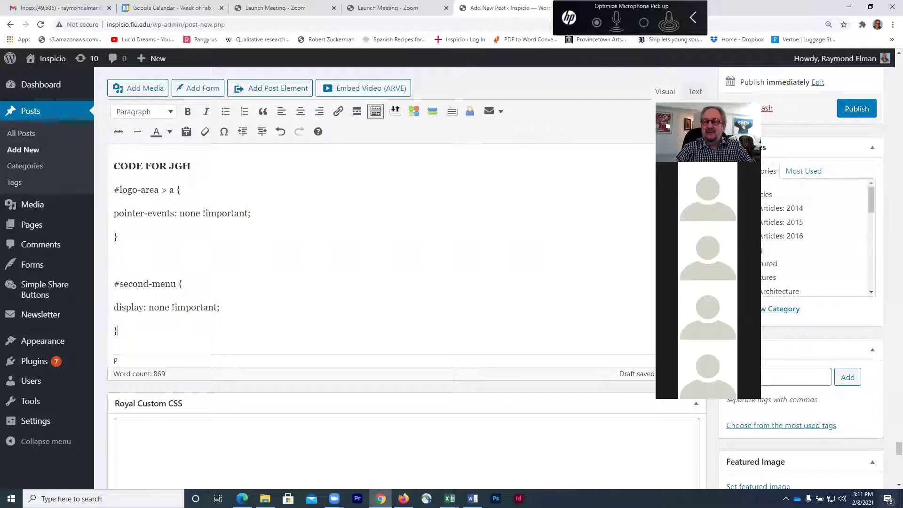
pyautogui.moveTo(899, 449); pyautogui.dragTo(889, 57)
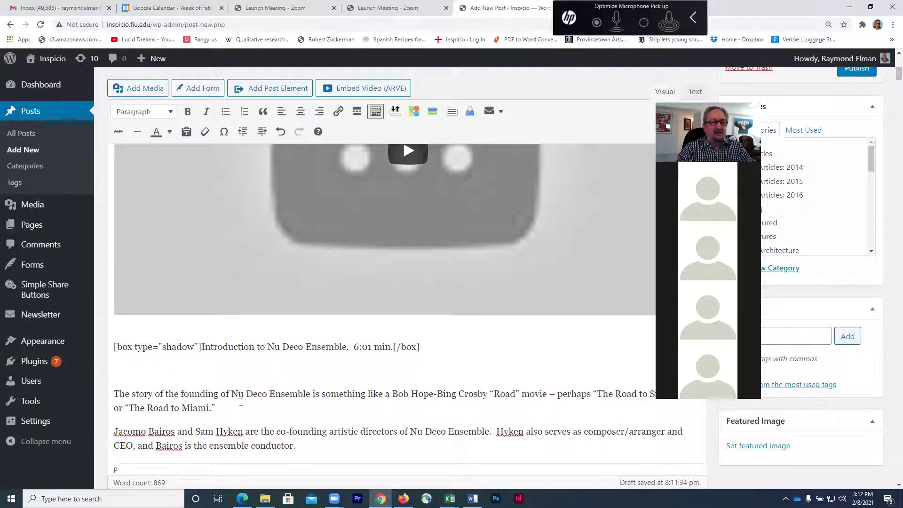
pyautogui.scroll(-9, 289, 405)
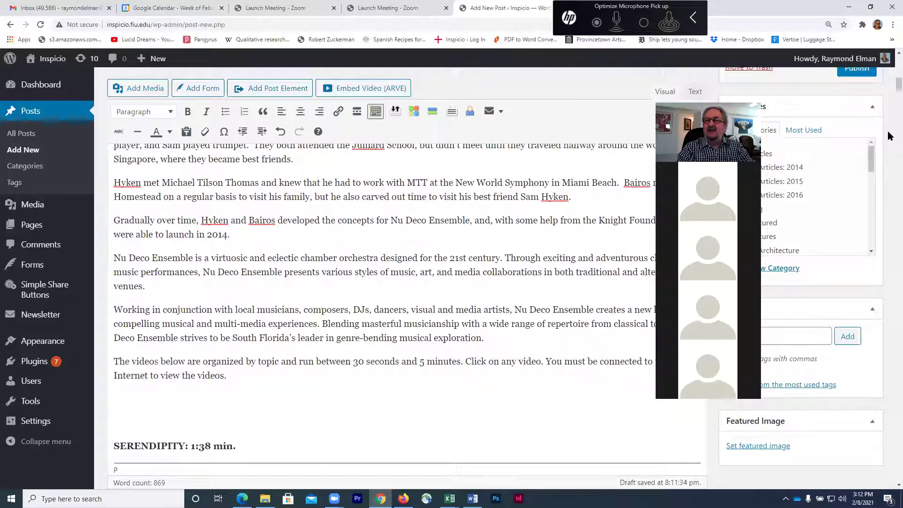
pyautogui.moveTo(899, 85); pyautogui.dragTo(899, 61)
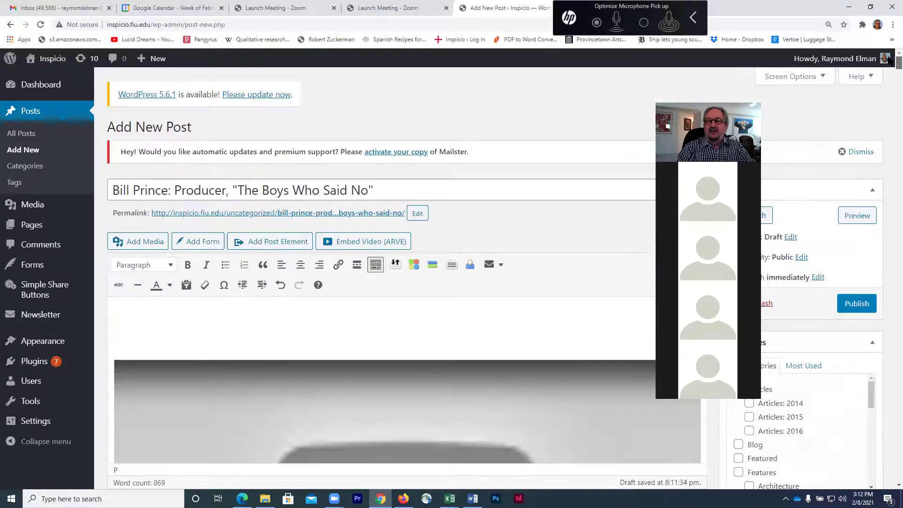
# Step: Preview the draft post and collapse the theme's example colors, texture overlays and fonts overlay
pyautogui.moveTo(732, 100); pyautogui.dragTo(639, 74)
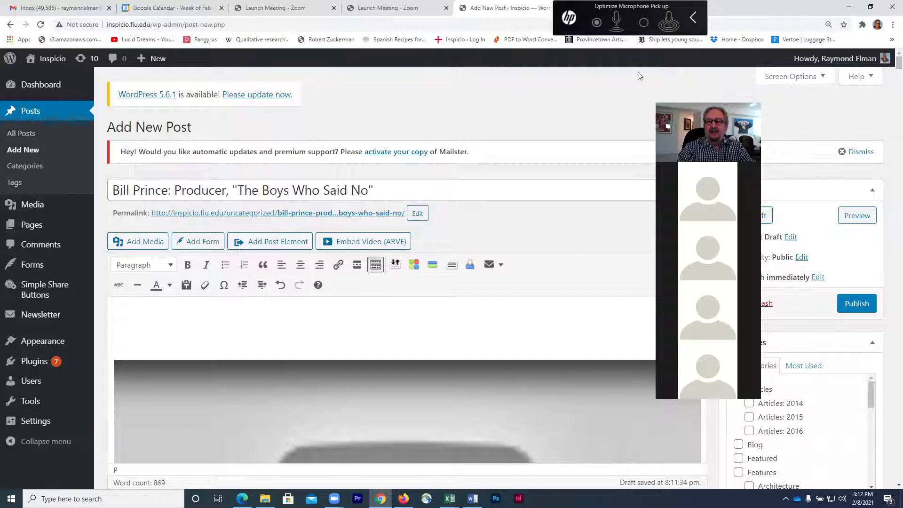
pyautogui.click(846, 220)
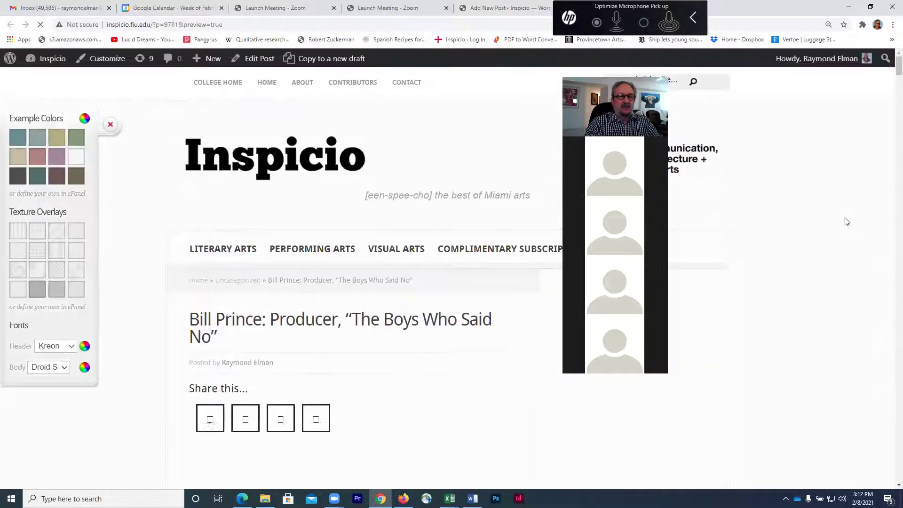
pyautogui.click(111, 126)
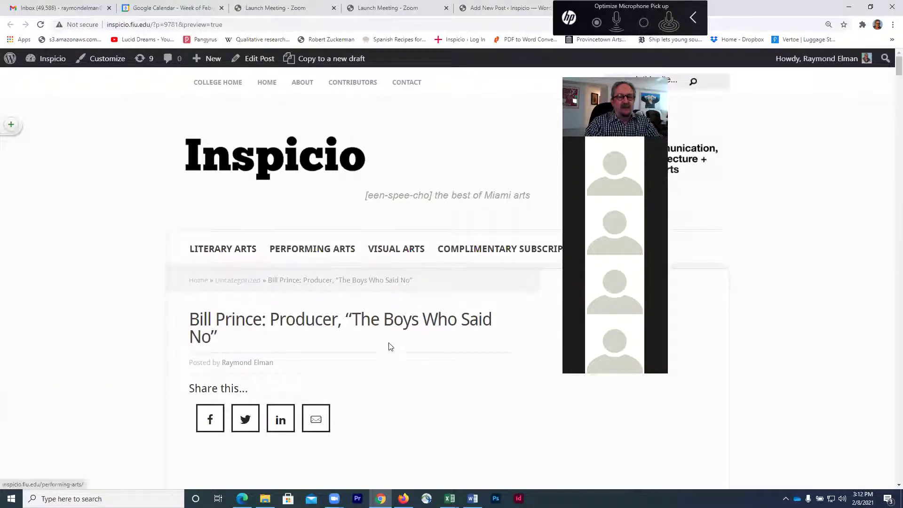
# Step: Look through the previewed post's introduction, topic headings, embedded videos and shadowed question boxes
pyautogui.scroll(-8, 399, 416)
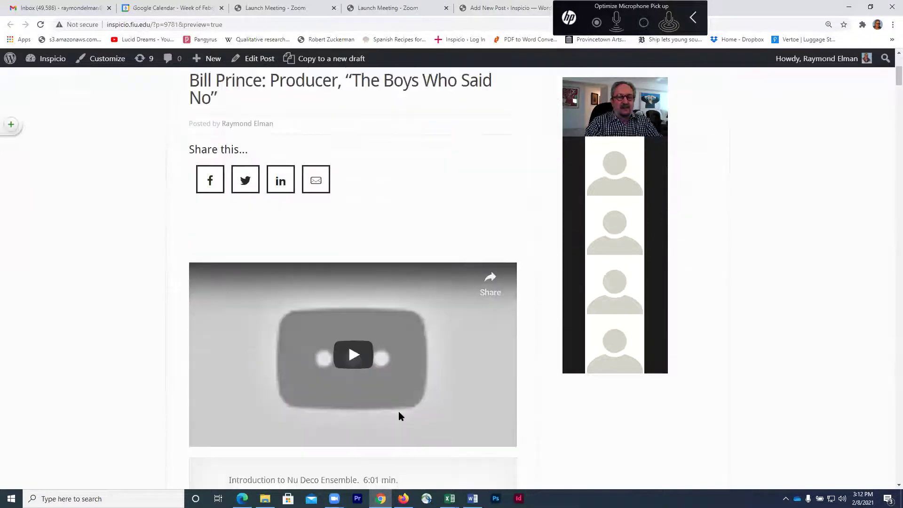
pyautogui.scroll(-5, 399, 411)
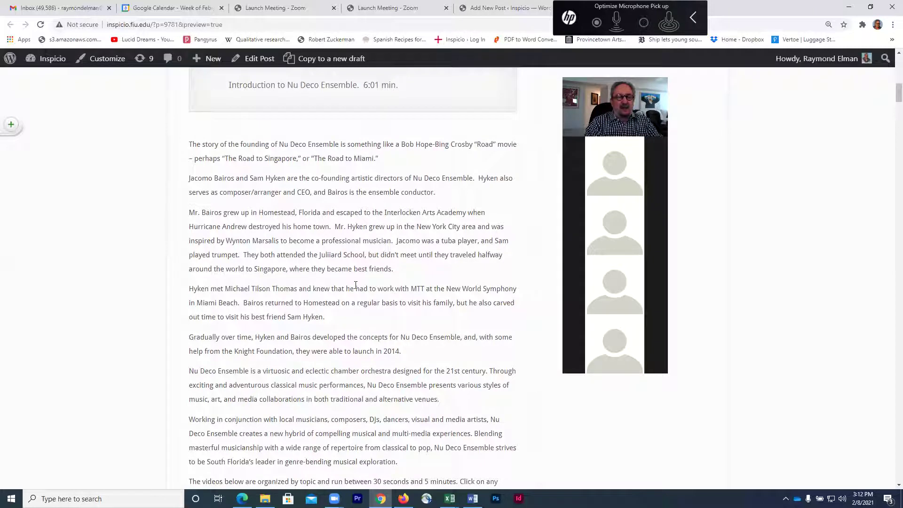
pyautogui.scroll(-5, 335, 352)
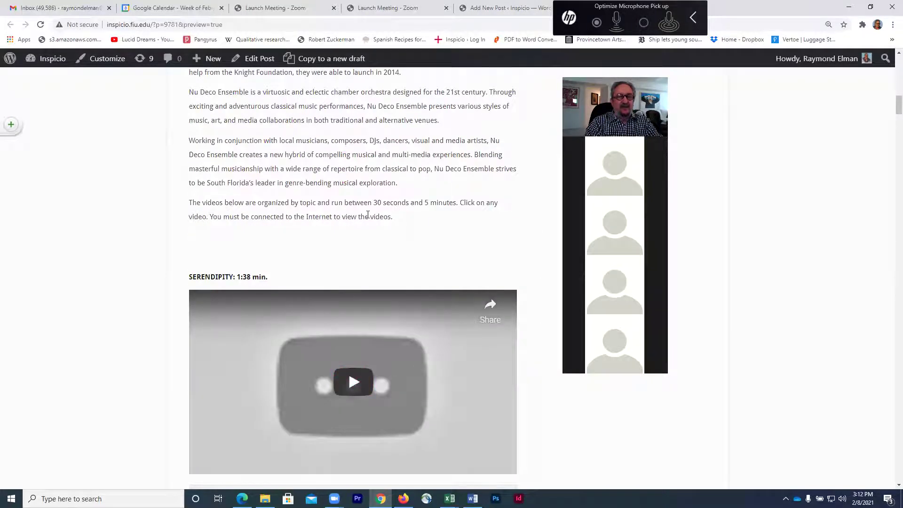
pyautogui.scroll(-3, 368, 214)
pyautogui.scroll(-15, 368, 214)
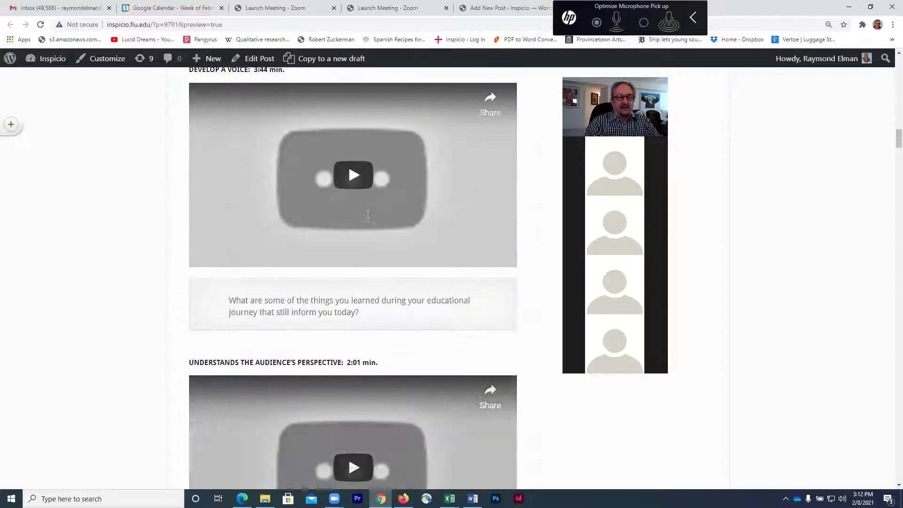
pyautogui.scroll(-9, 368, 214)
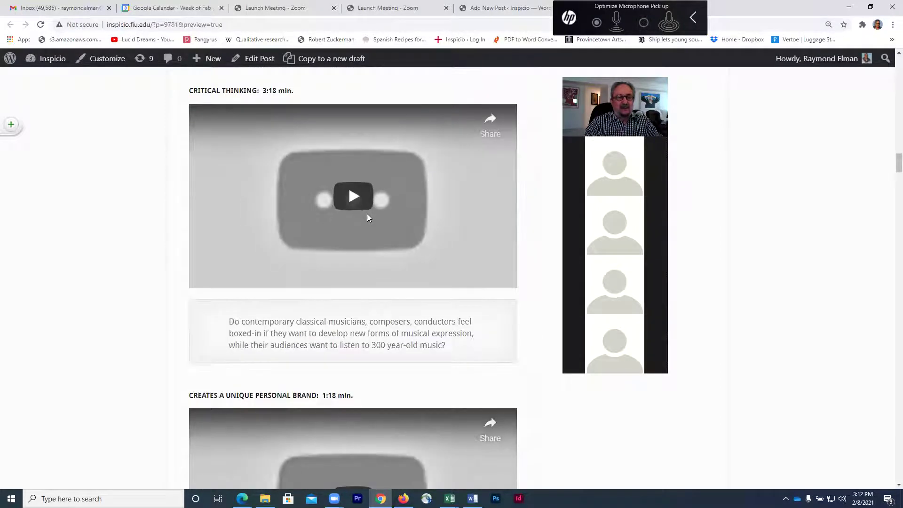
pyautogui.scroll(-2, 367, 215)
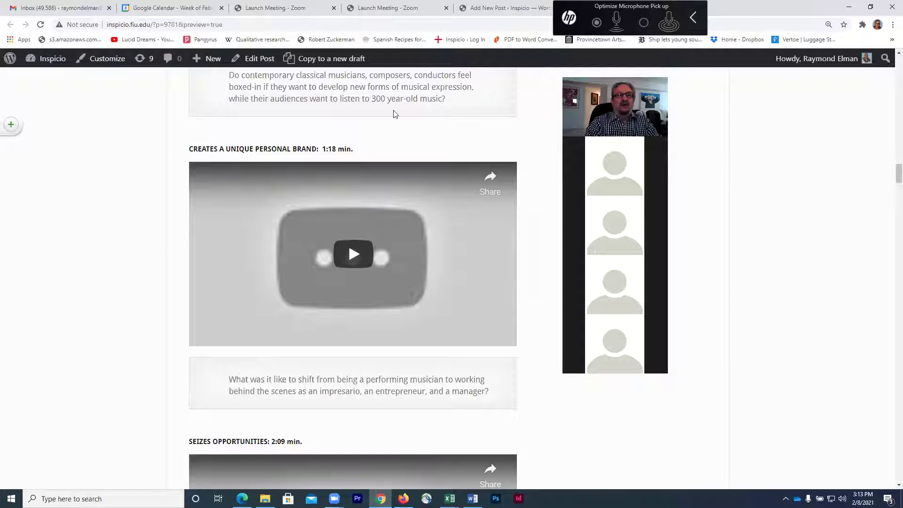
# Step: Return to the Add New Post editor for the interview draft
pyautogui.click(376, 13)
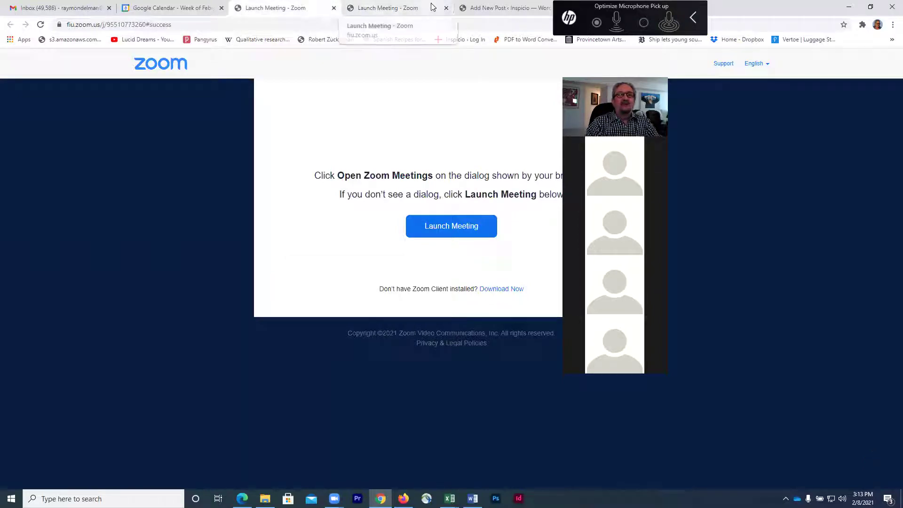
pyautogui.click(486, 11)
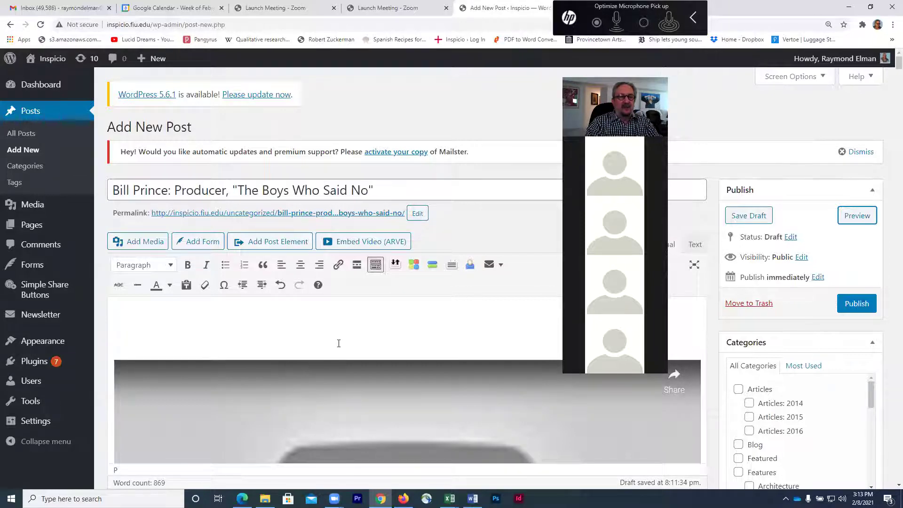
pyautogui.scroll(-2, 326, 370)
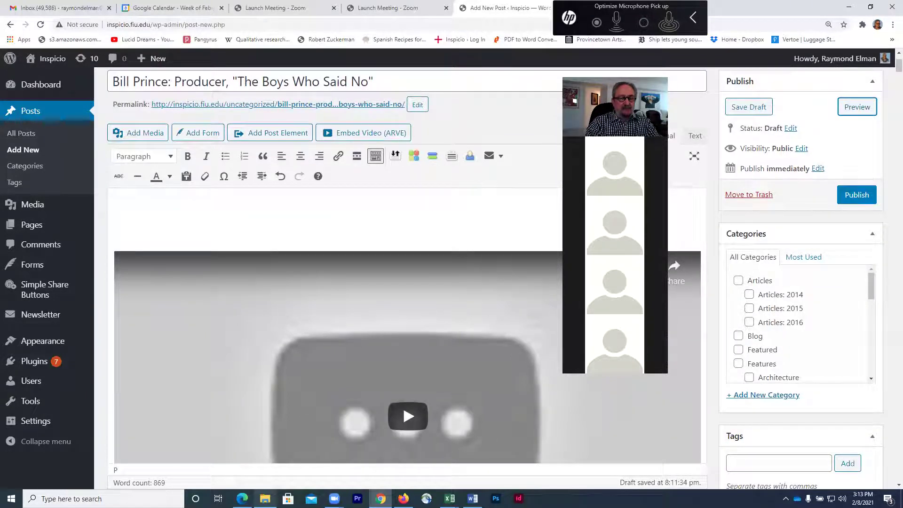
# Step: In File Explorer, open the inner CARTA FIU Arts Review 5-07-16 folder via BACKUPS, BACKUP 9-2-2020 SURFACE and CARTA FIU Arts Review 5-07-16-V2
pyautogui.moveTo(266, 499)
pyautogui.click(266, 473)
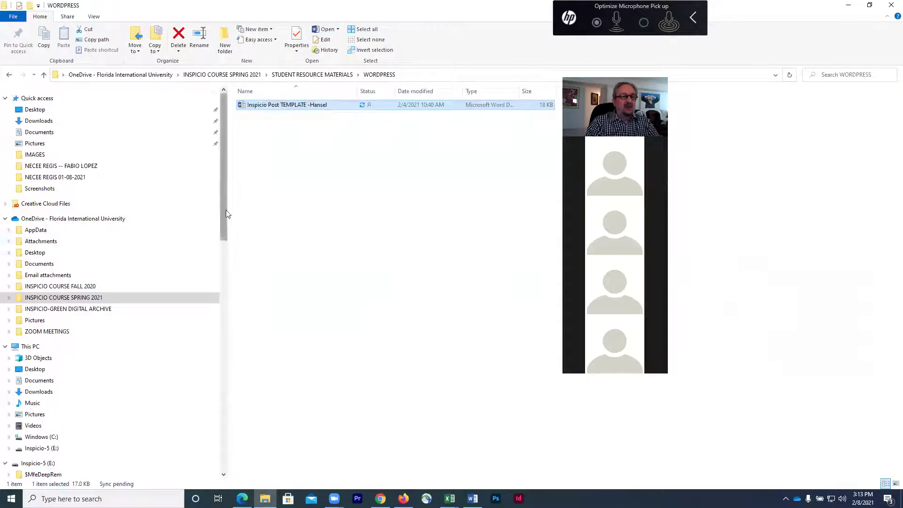
pyautogui.moveTo(221, 208); pyautogui.dragTo(219, 295)
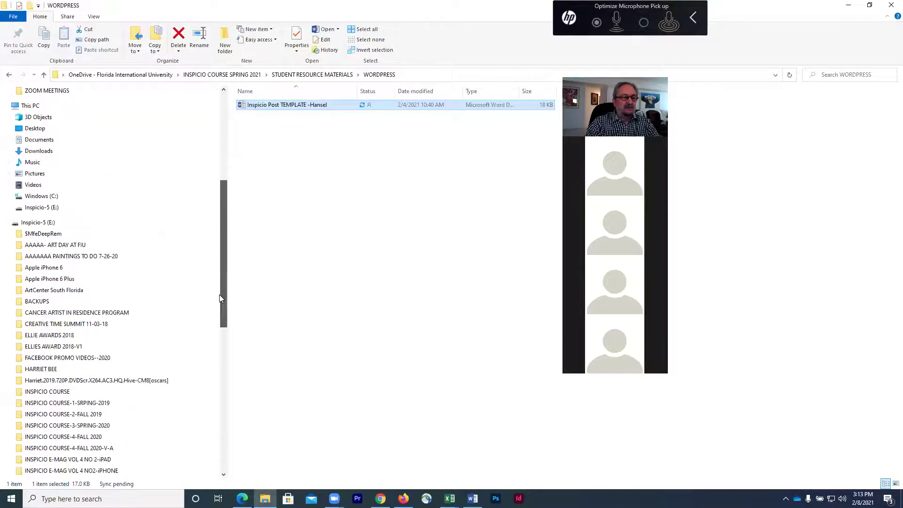
pyautogui.click(146, 305)
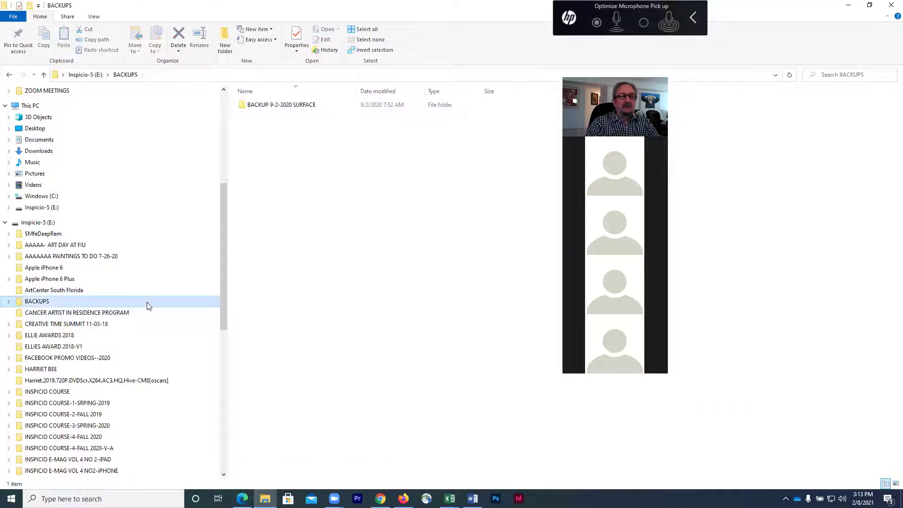
pyautogui.click(252, 106)
pyautogui.doubleClick(252, 106)
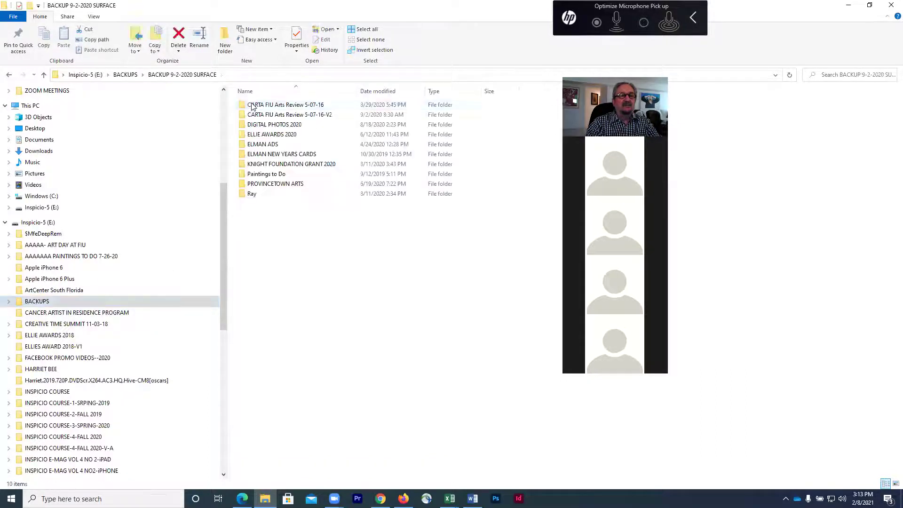
pyautogui.doubleClick(253, 114)
pyautogui.doubleClick(252, 107)
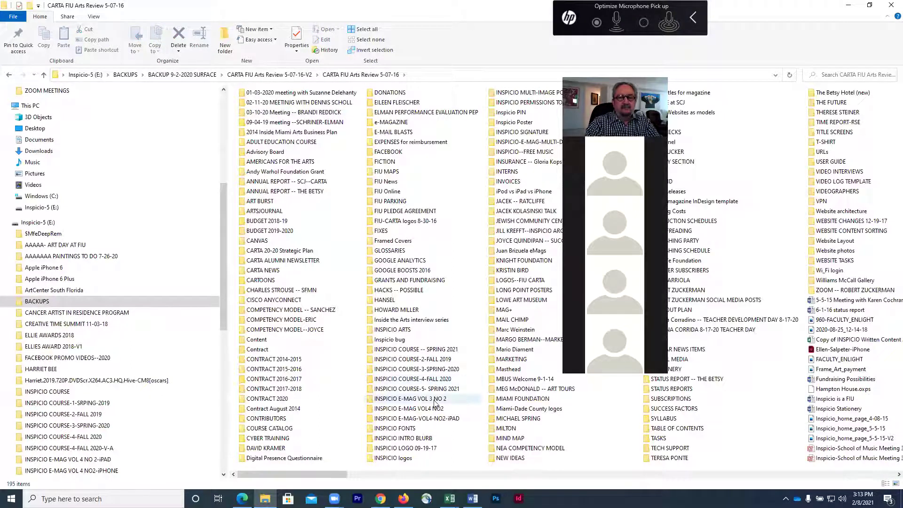
# Step: Open the interviewee's folder inside VIDEO LOGS of the INSPICIO COURSE-5- SPRING 2021 folder
pyautogui.click(372, 389)
pyautogui.doubleClick(372, 389)
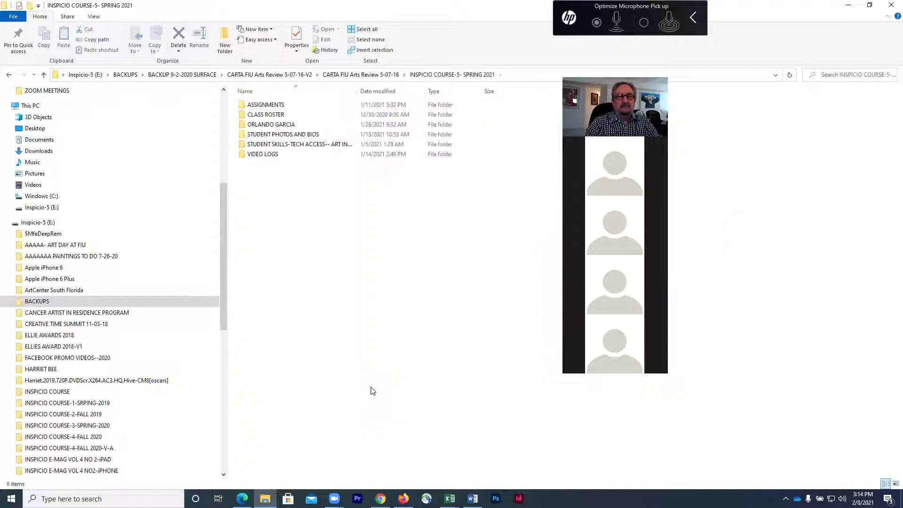
pyautogui.click(250, 155)
pyautogui.doubleClick(250, 155)
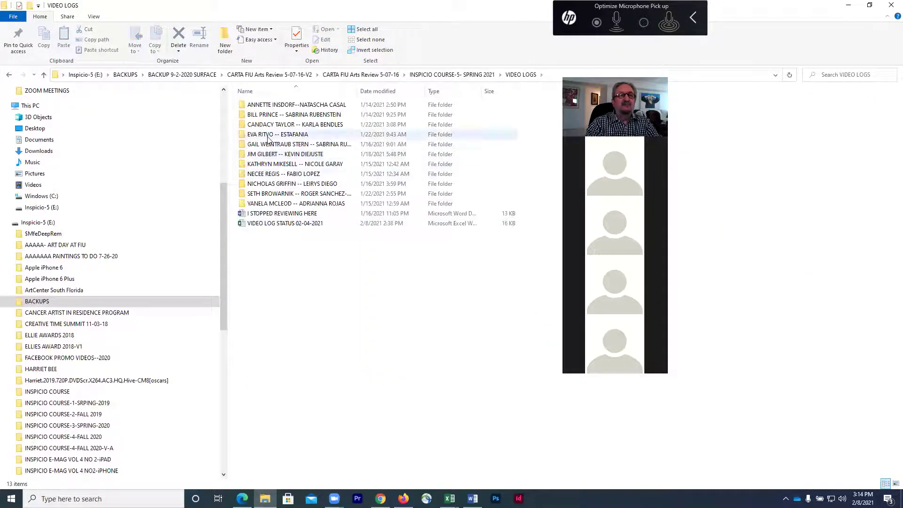
pyautogui.click(250, 118)
pyautogui.doubleClick(250, 116)
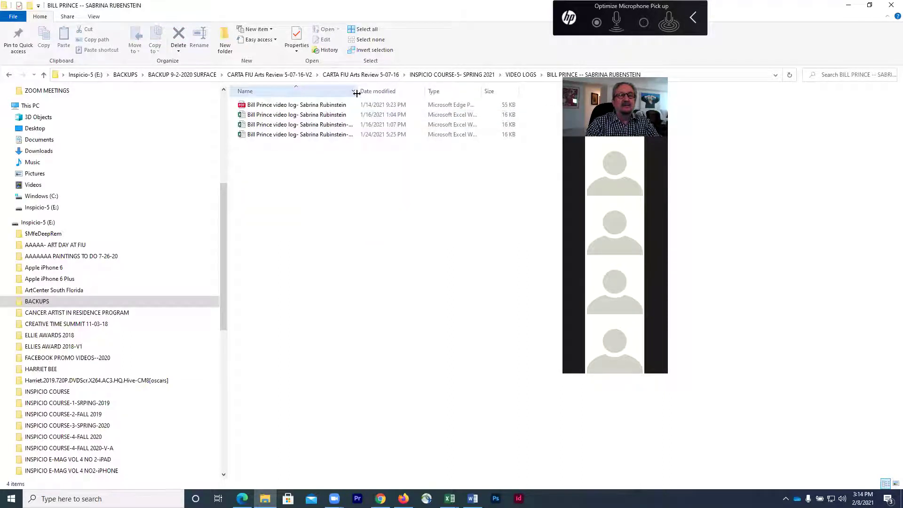
# Step: Widen the file list's Name column and try to open the interviewee's RSE-V2 video log workbook in Excel
pyautogui.moveTo(359, 96); pyautogui.dragTo(439, 92)
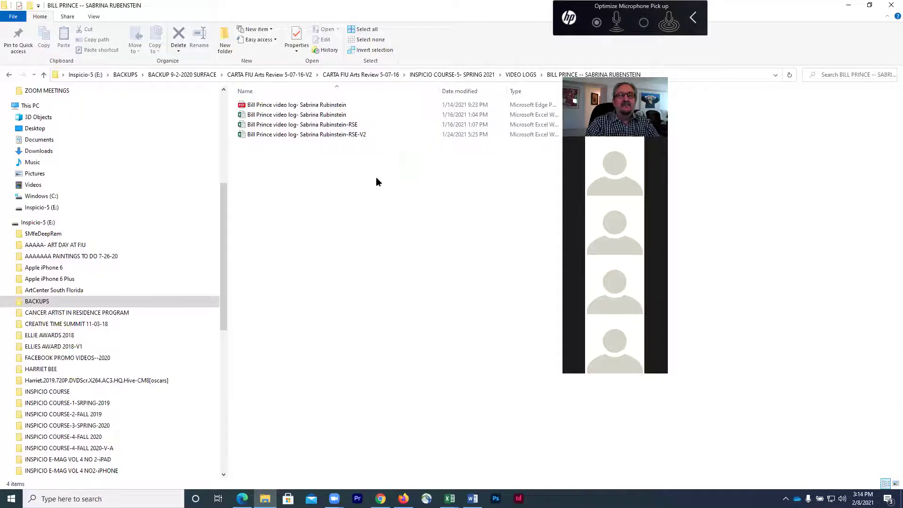
pyautogui.doubleClick(246, 135)
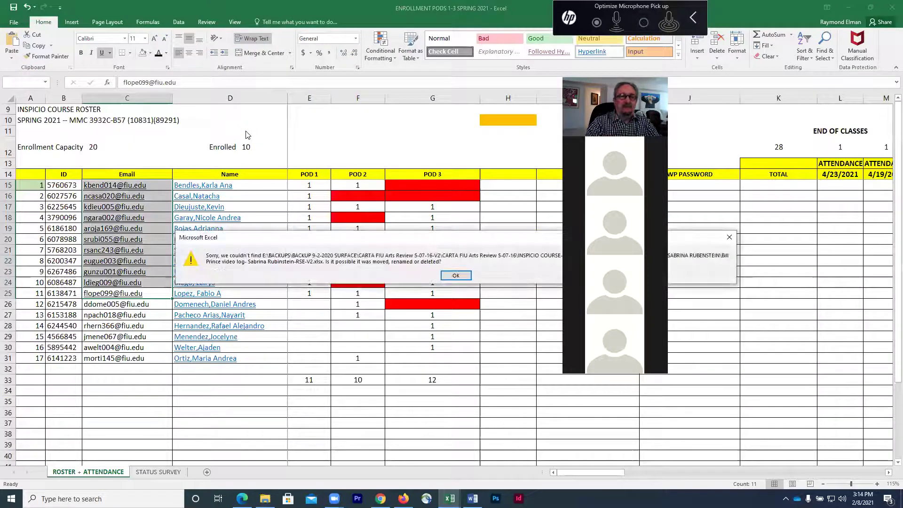
pyautogui.click(450, 276)
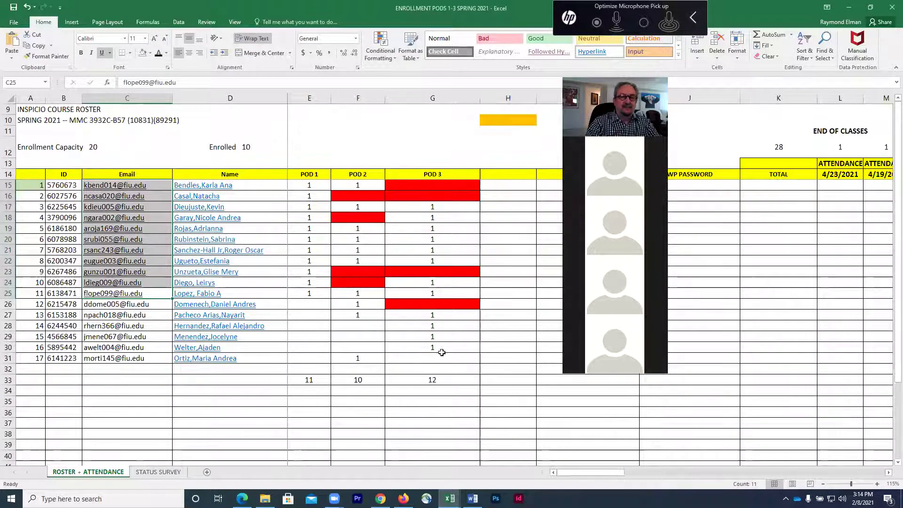
# Step: In Excel's Open dialog, browse to the inner CARTA FIU Arts Review 5-07-16 folder via BACKUPS, BACKUP 9-2-2020 SURFACE and CARTA FIU Arts Review 5-07-16-V2
pyautogui.click(416, 408)
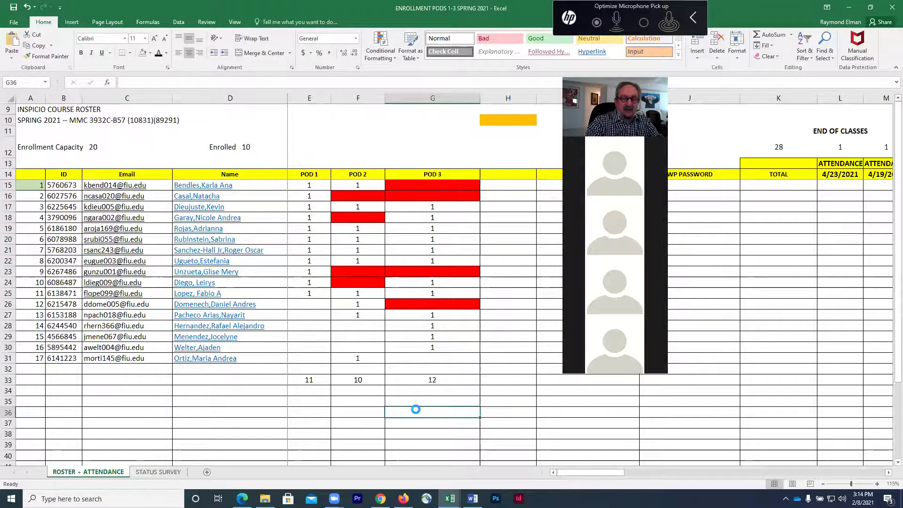
pyautogui.hotkey('ctrl', 'o')
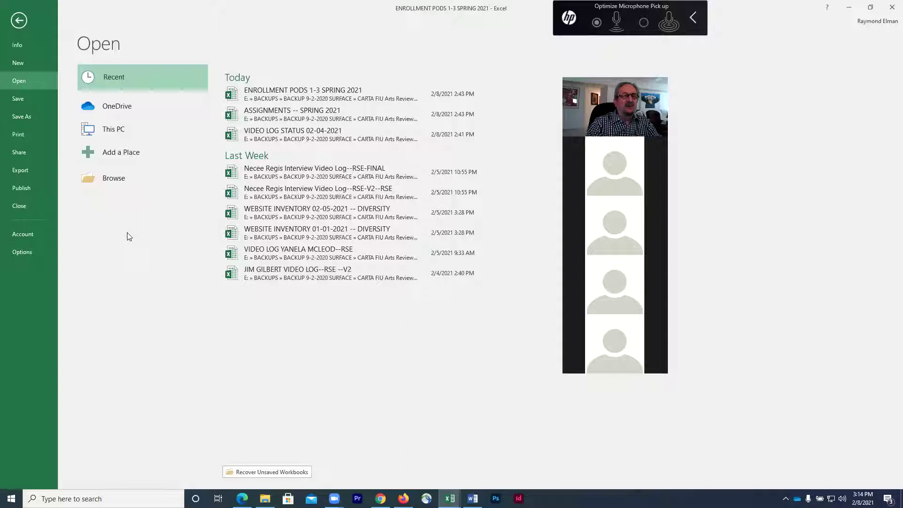
pyautogui.click(122, 178)
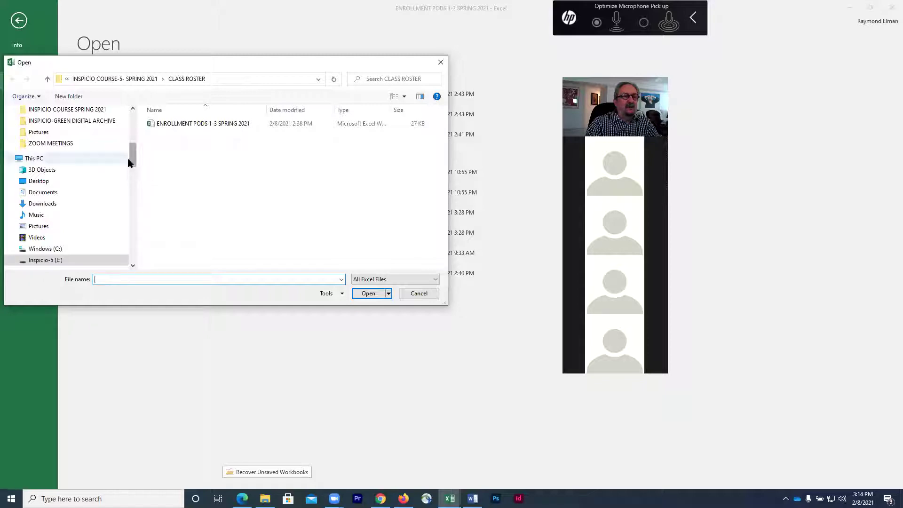
pyautogui.moveTo(131, 158); pyautogui.dragTo(130, 179)
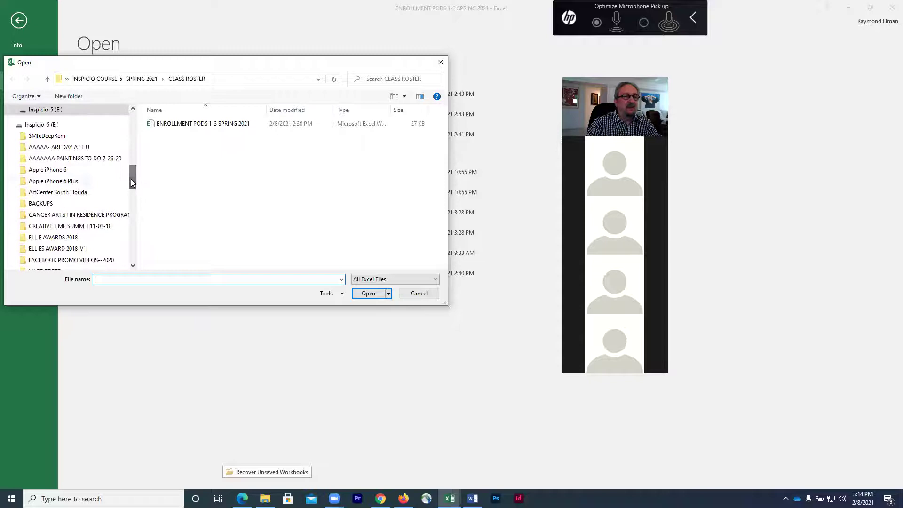
pyautogui.click(93, 203)
pyautogui.doubleClick(150, 123)
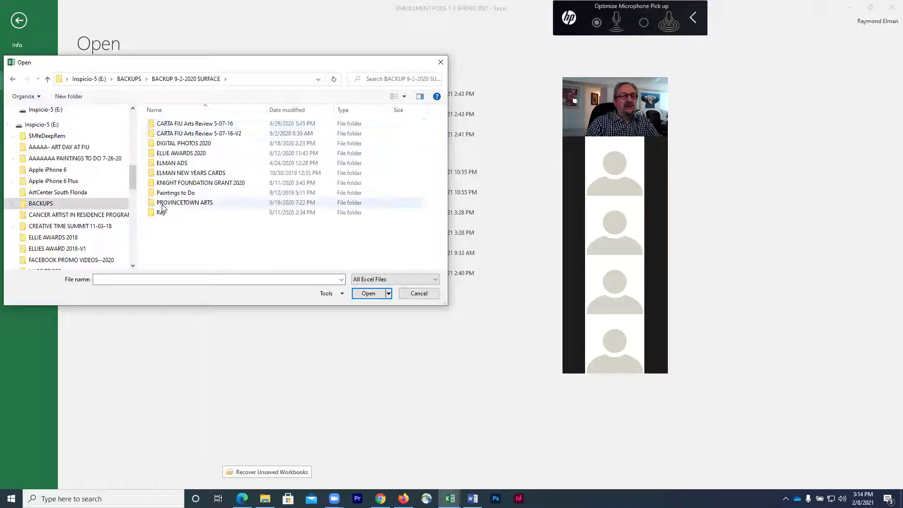
pyautogui.doubleClick(159, 135)
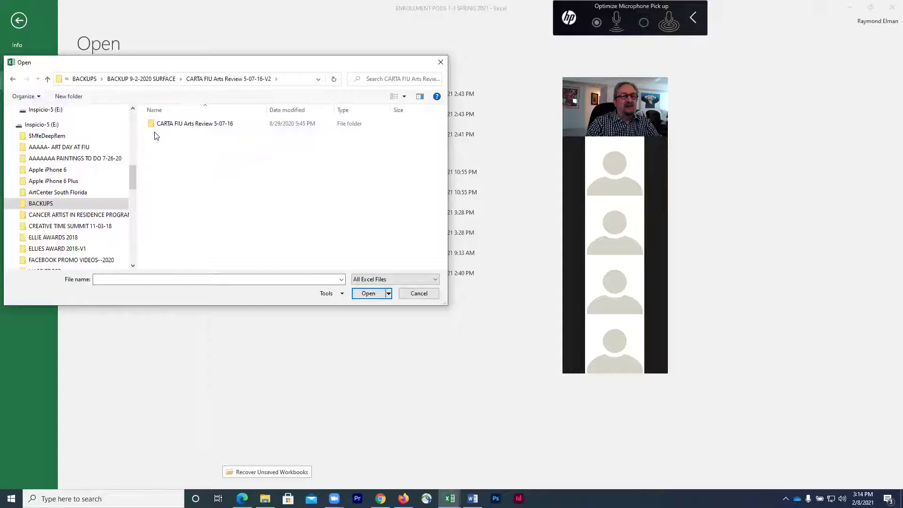
pyautogui.click(164, 125)
pyautogui.doubleClick(164, 125)
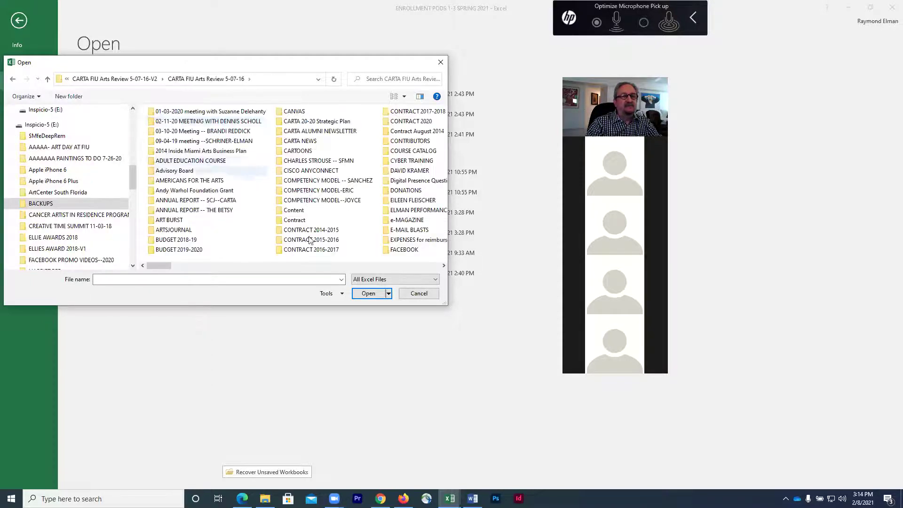
# Step: Browse on through INSPICIO COURSE-5- SPRING 2021 and VIDEO LOGS to the interviewee's folder
pyautogui.scroll(-5, 347, 266)
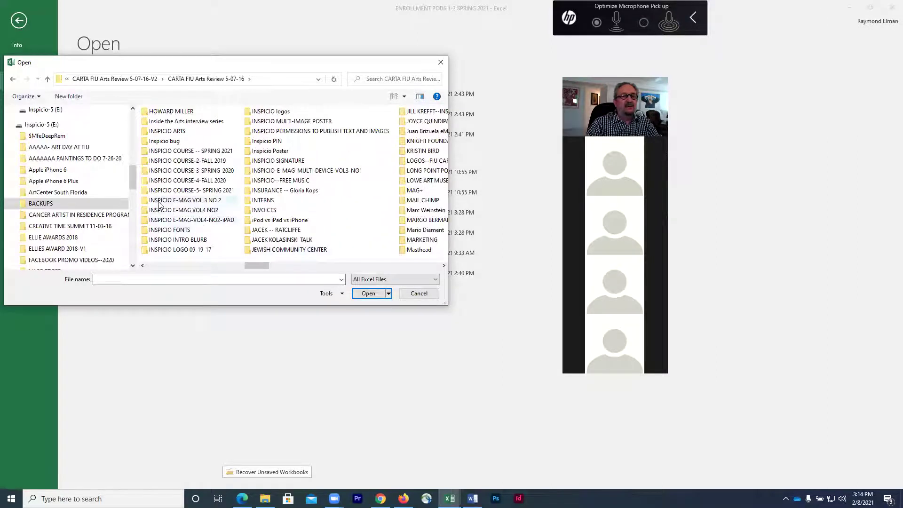
pyautogui.doubleClick(149, 190)
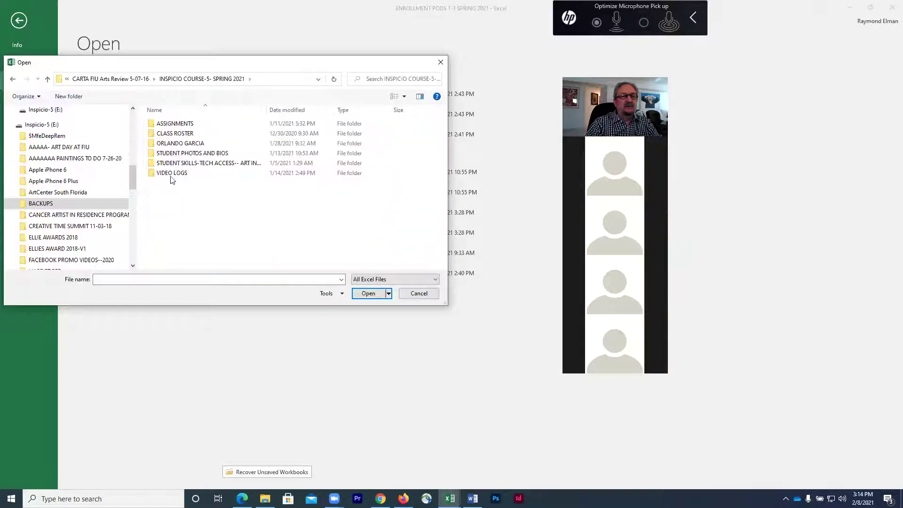
pyautogui.doubleClick(175, 175)
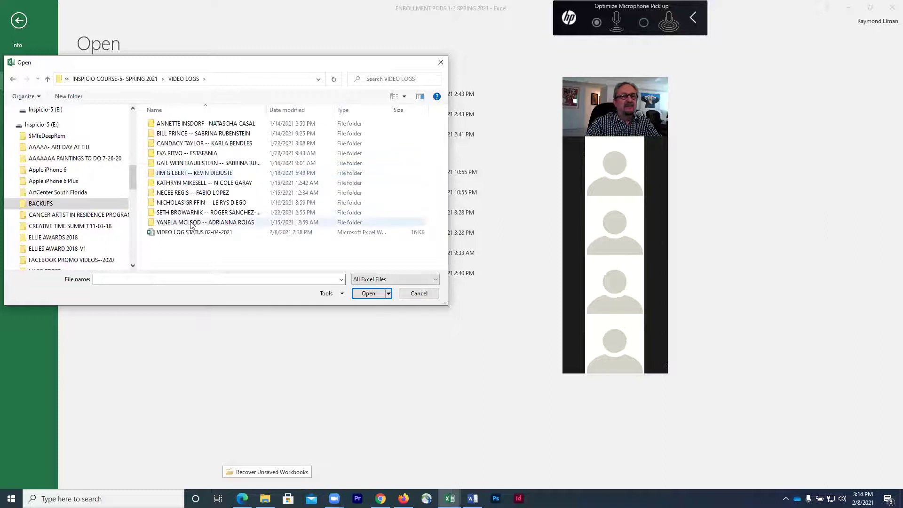
pyautogui.doubleClick(158, 135)
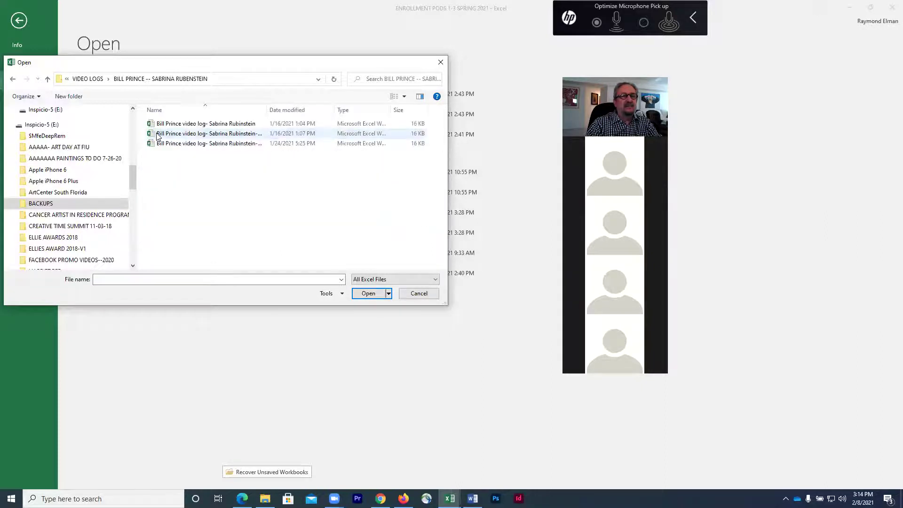
# Step: Widen the Name column in the Open dialog and try to open the interviewee's RSE-V2 video log workbook from there
pyautogui.moveTo(267, 111); pyautogui.dragTo(333, 110)
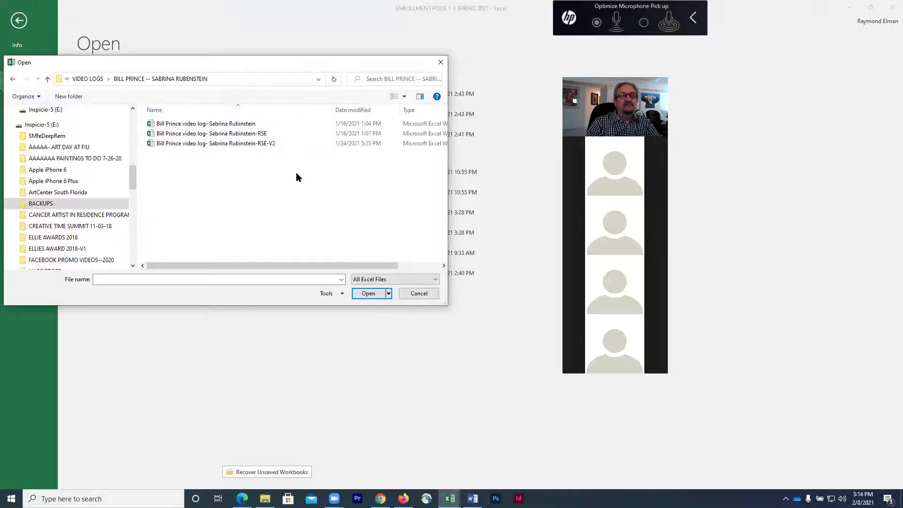
pyautogui.click(159, 144)
pyautogui.click(369, 295)
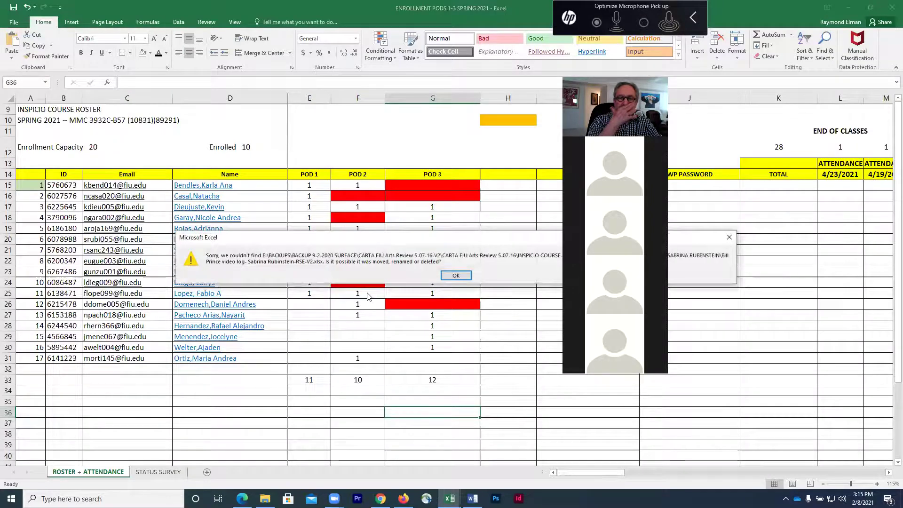
pyautogui.click(456, 276)
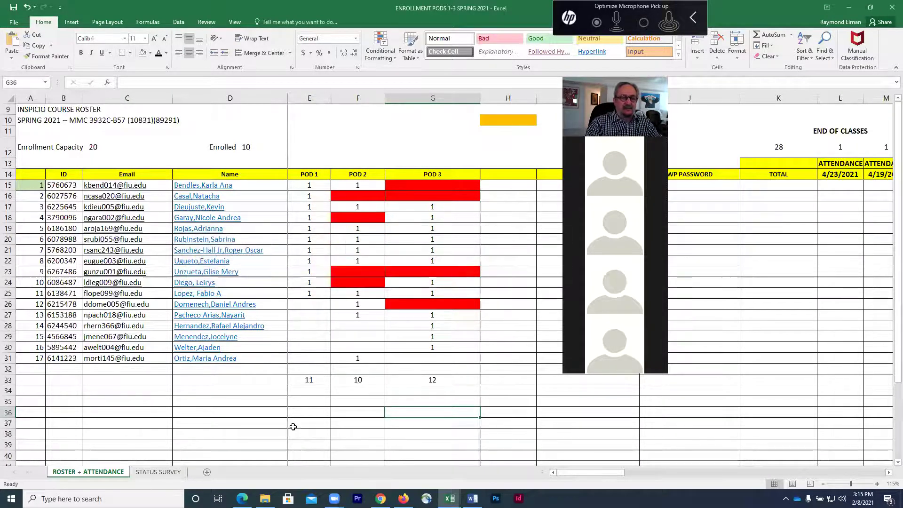
# Step: Copy the interviewee's RSE-V2 video log workbook into the Documents folder and open that copy in Excel
pyautogui.click(265, 499)
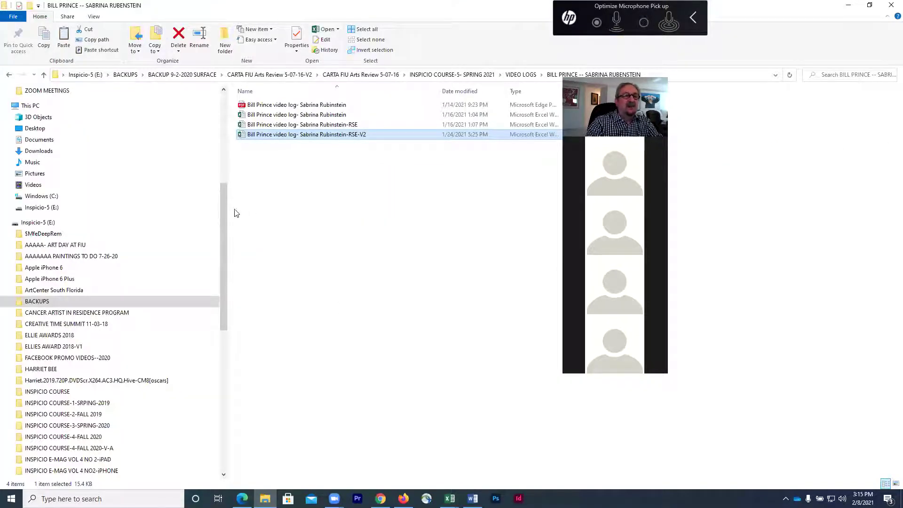
pyautogui.click(87, 146)
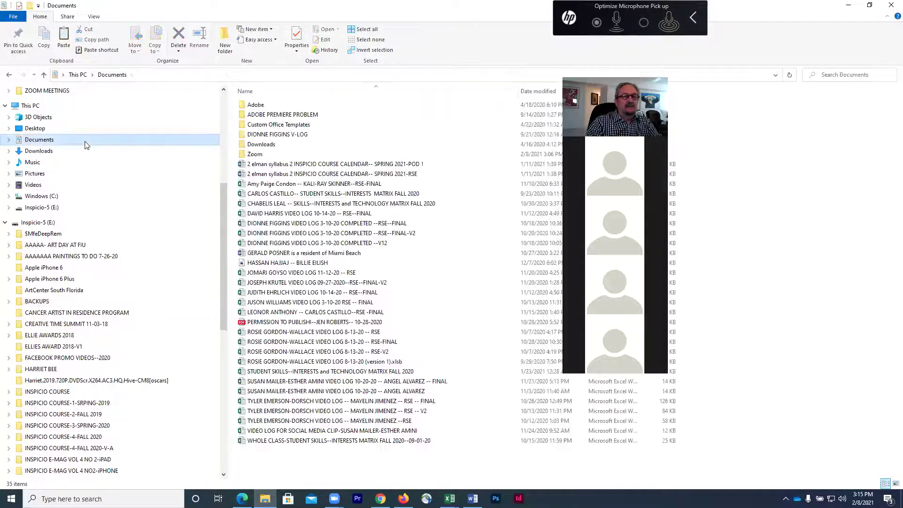
pyautogui.hotkey('ctrl', 'v')
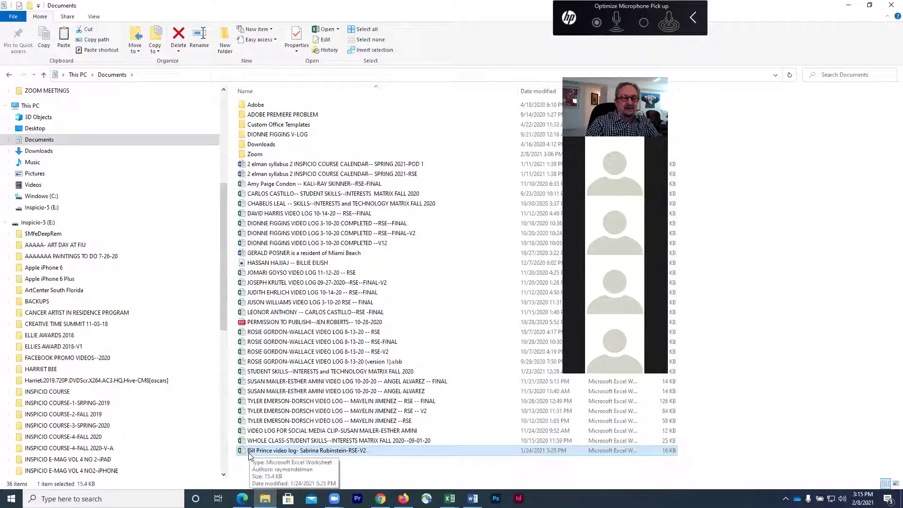
pyautogui.doubleClick(240, 450)
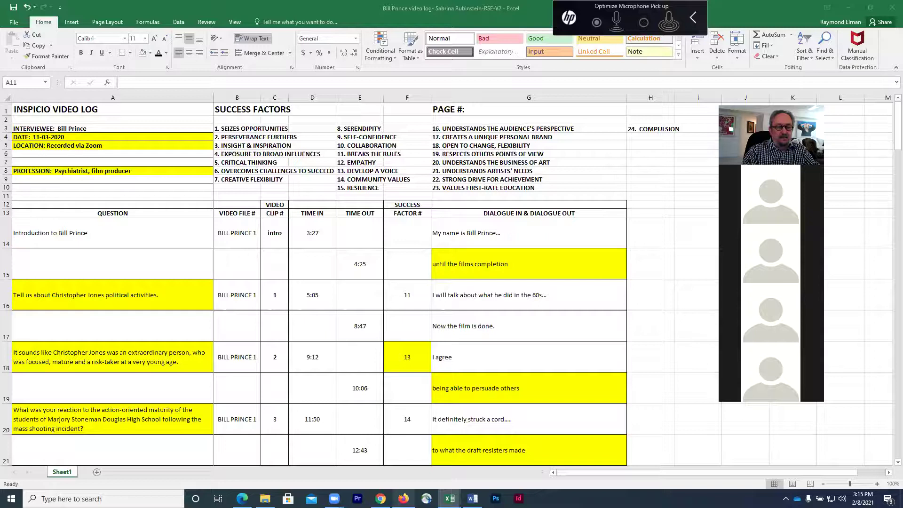
# Step: Switch to Firefox and open the interviewee's full playlist on the Inspicio Video YouTube channel
pyautogui.click(404, 498)
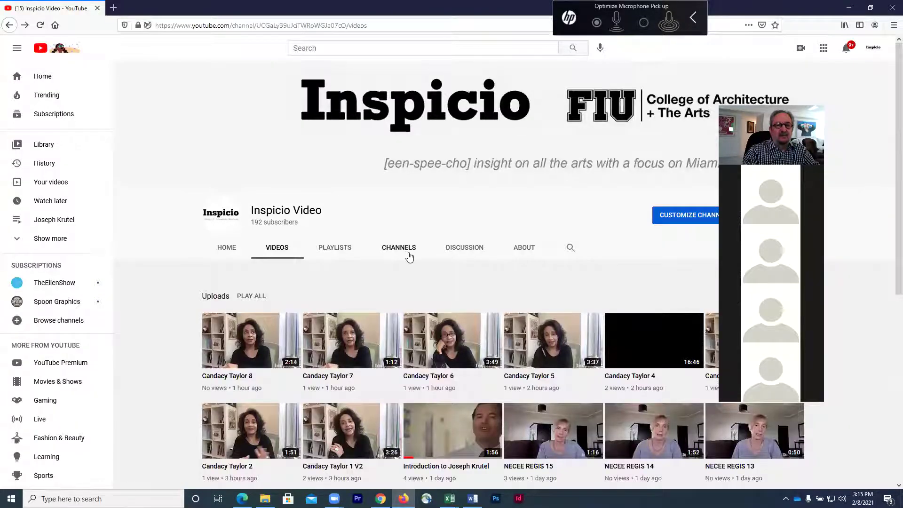
pyautogui.click(342, 252)
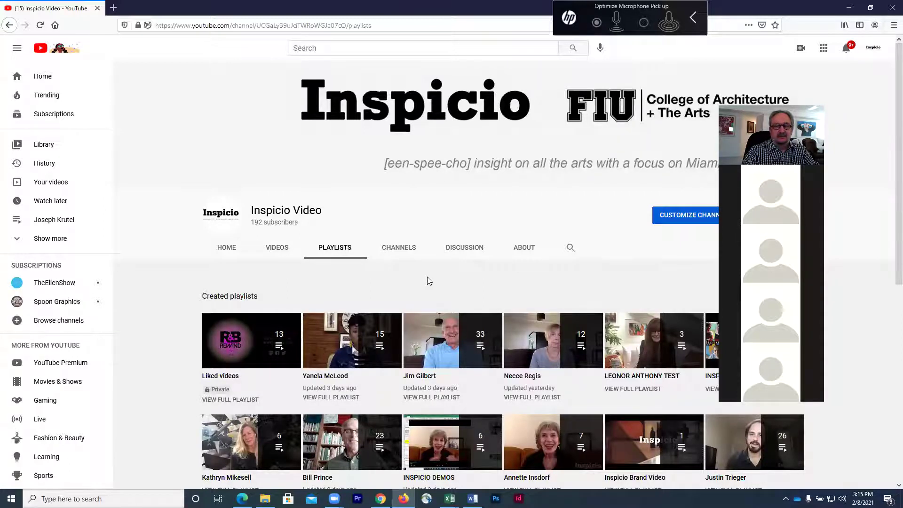
pyautogui.scroll(-2, 428, 281)
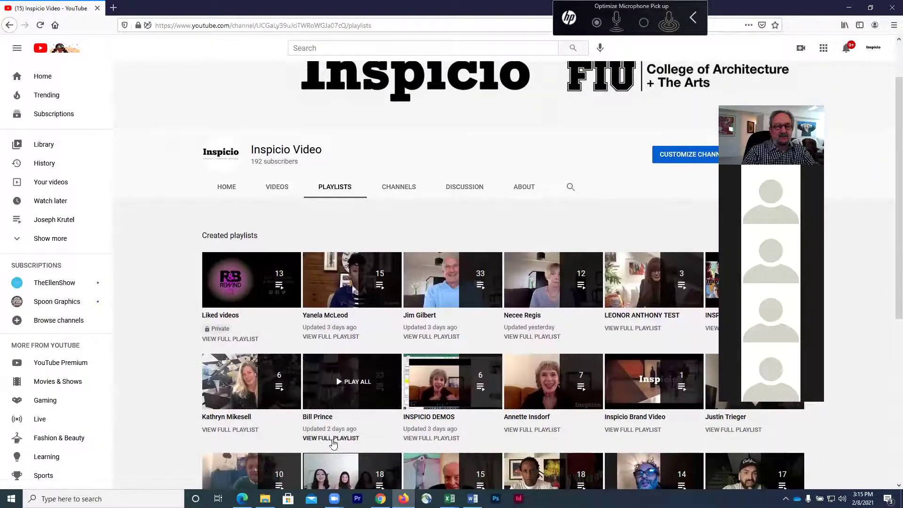
pyautogui.click(327, 439)
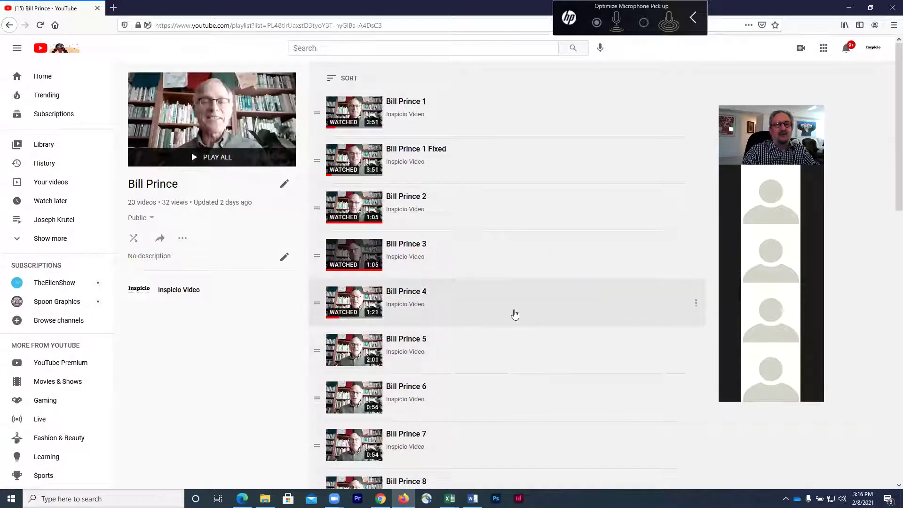
# Step: Open the interviewee's introduction video at the end of the playlist and pause it
pyautogui.scroll(-7, 561, 272)
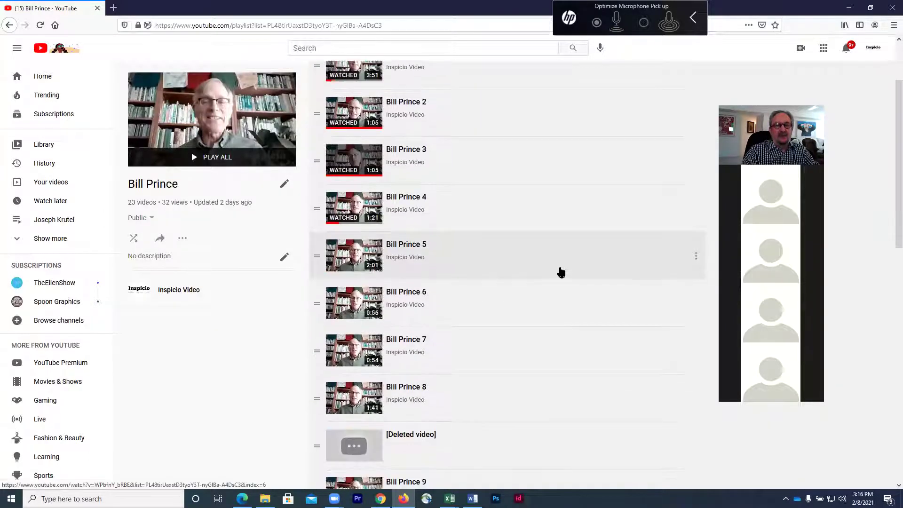
pyautogui.scroll(-6, 561, 272)
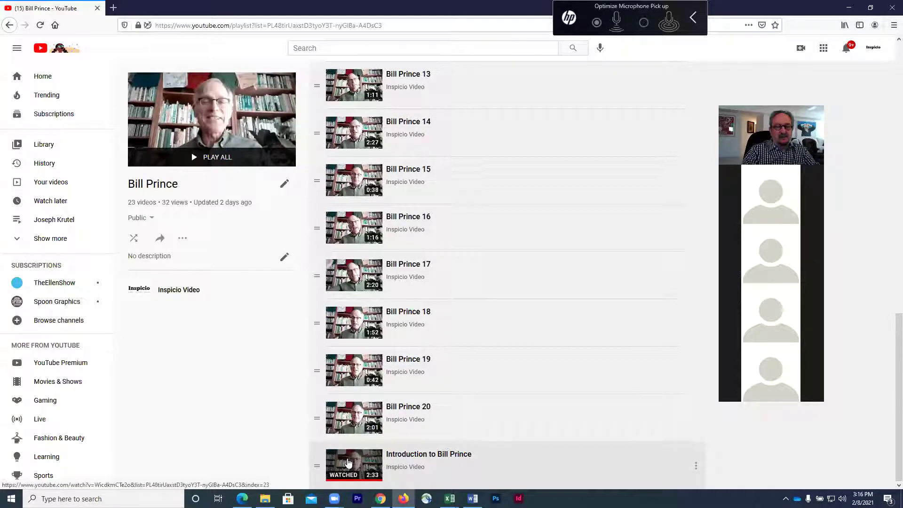
pyautogui.click(347, 462)
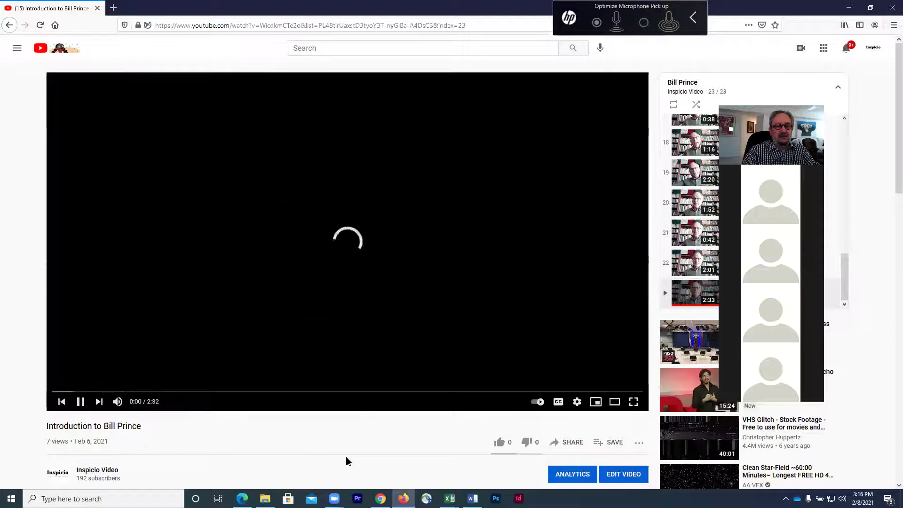
pyautogui.click(80, 401)
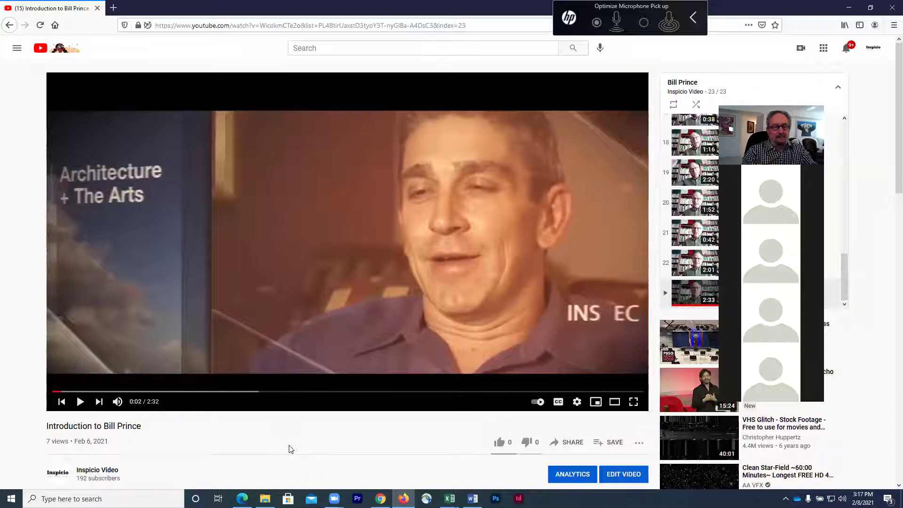
# Step: Play the introduction video, skipping ahead in the opening titles, watch the interviewee's introduction, and pause playback
pyautogui.click(80, 403)
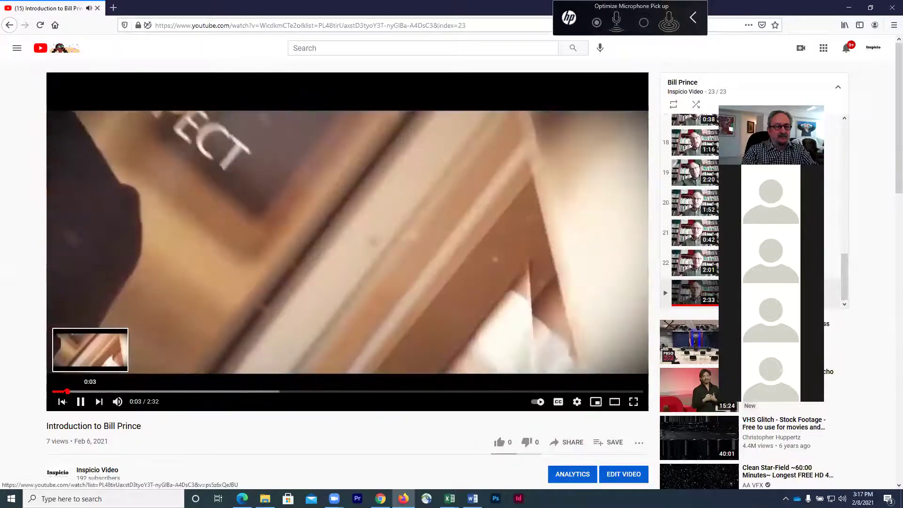
pyautogui.moveTo(67, 398); pyautogui.dragTo(95, 398)
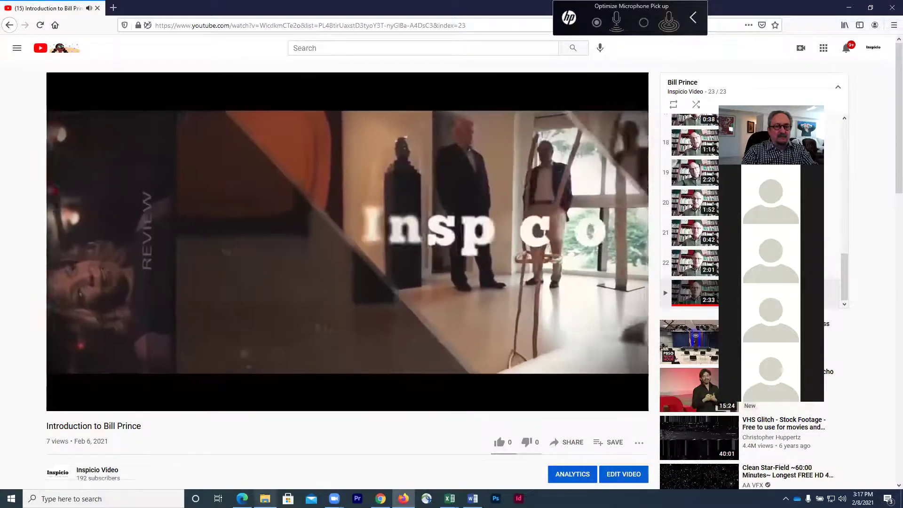
pyautogui.moveTo(265, 499)
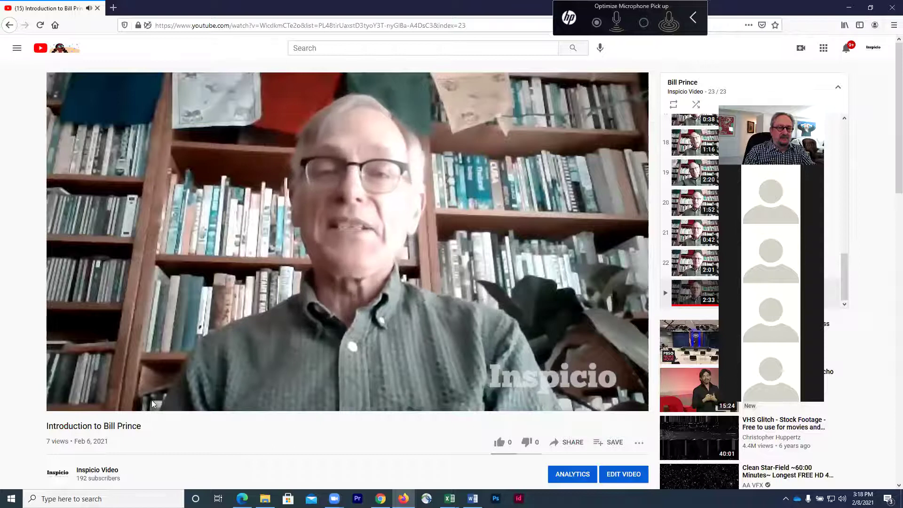
pyautogui.moveTo(113, 404)
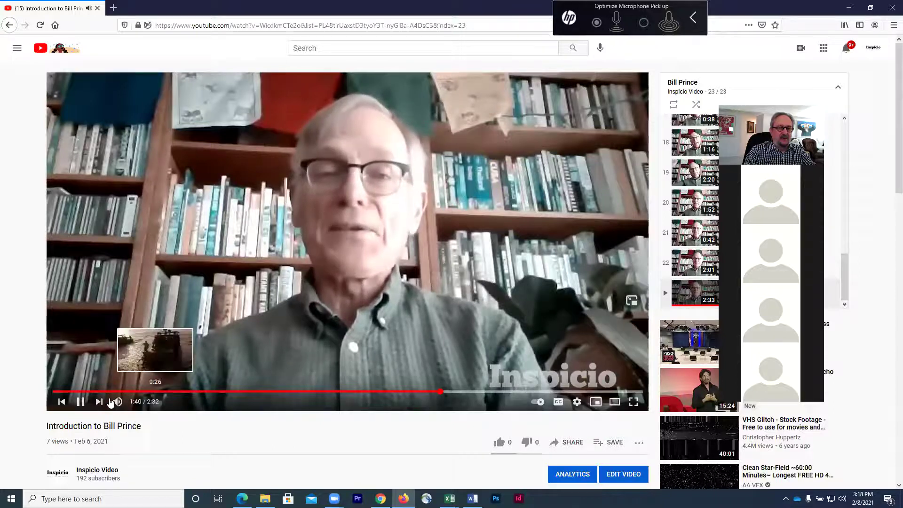
pyautogui.click(81, 402)
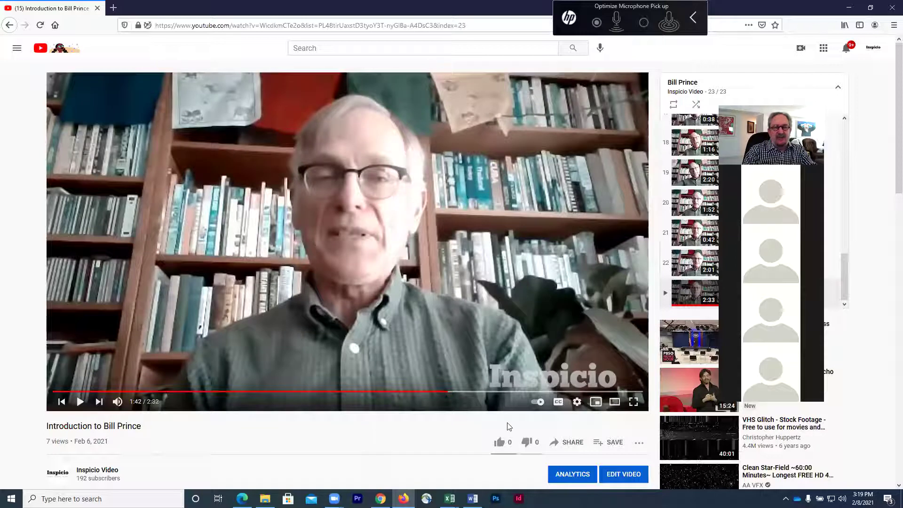
# Step: Copy the introduction video's share link and switch back to the Add New Post editor in WordPress
pyautogui.click(573, 442)
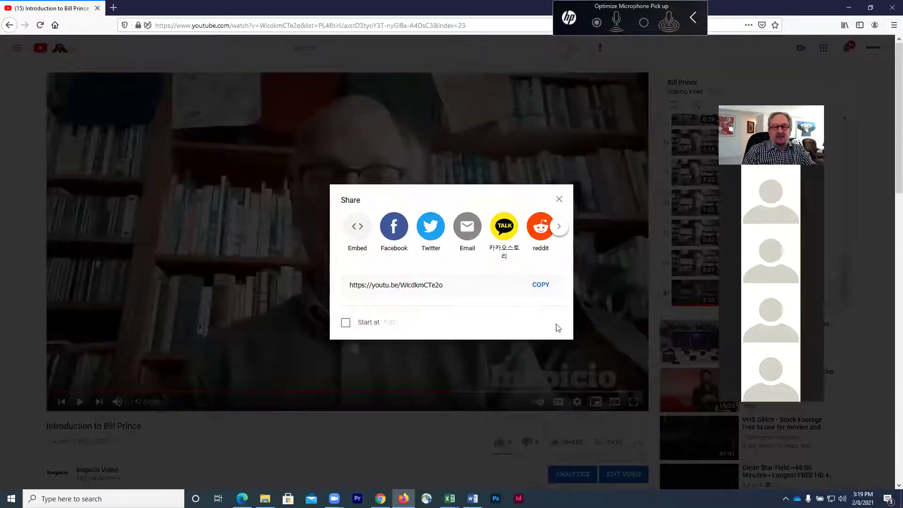
pyautogui.click(540, 286)
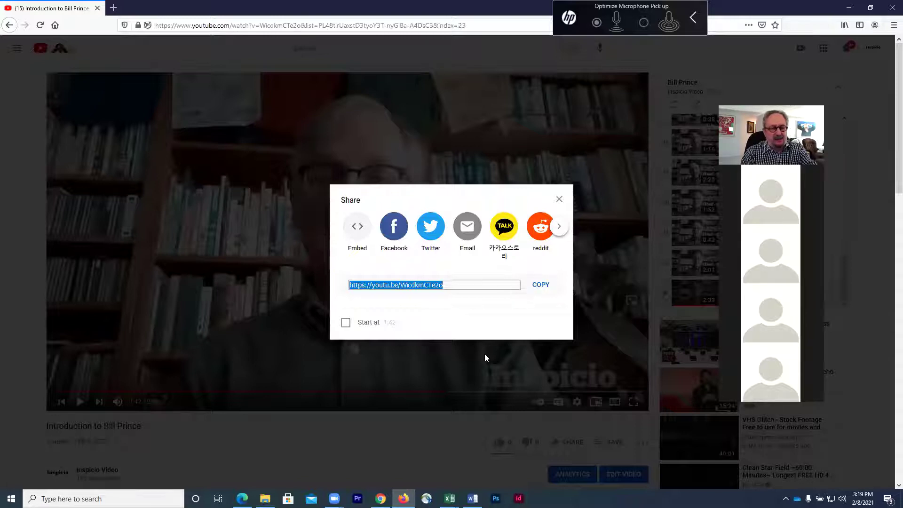
pyautogui.hotkey('alt', 'Tab')
pyautogui.hotkey('alt', 'Tab')
pyautogui.hotkey('alt', 'Tab')
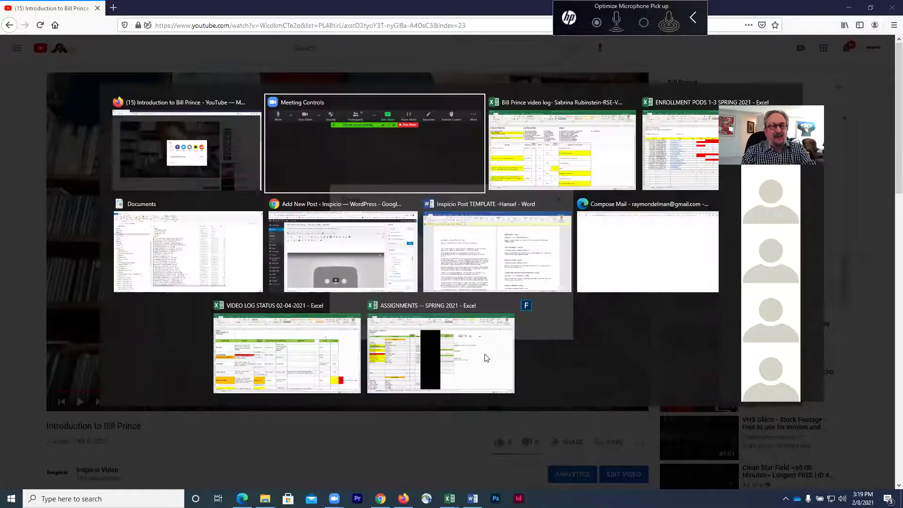
pyautogui.hotkey('alt', 'Tab')
pyautogui.hotkey('alt', 'Tab')
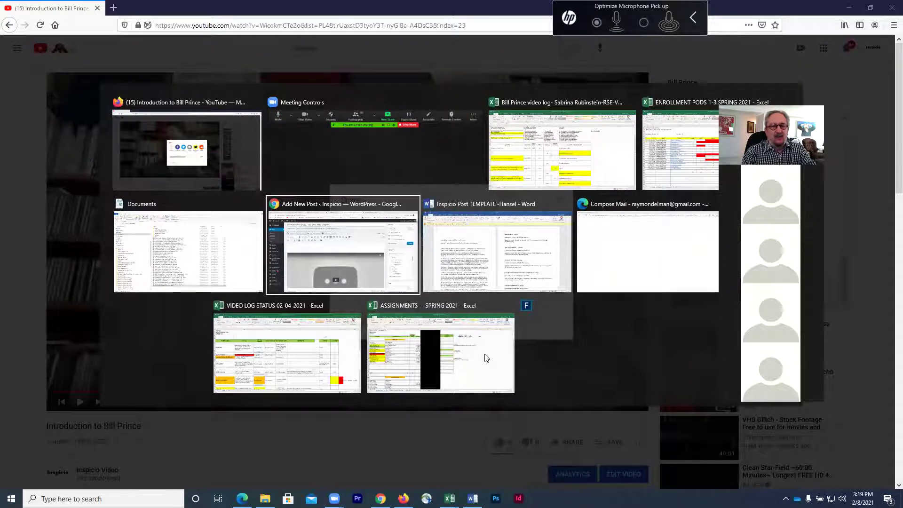
pyautogui.click(310, 276)
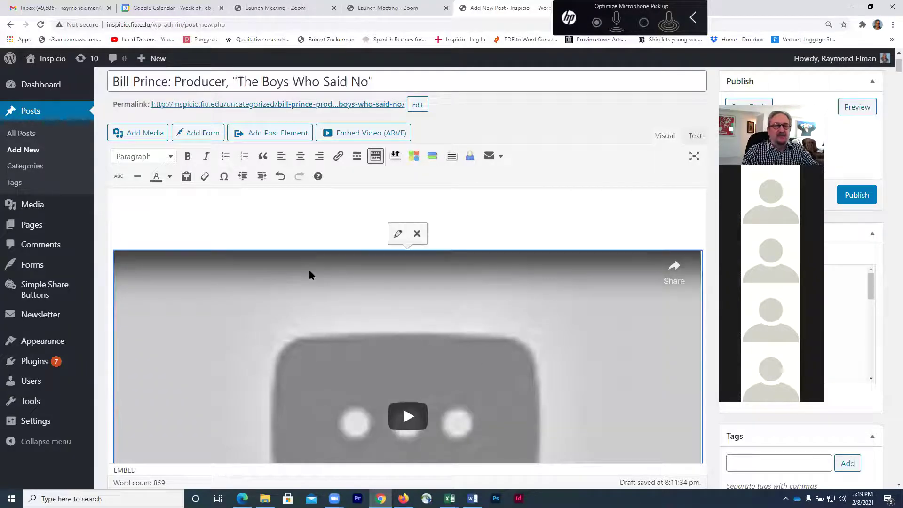
pyautogui.click(397, 235)
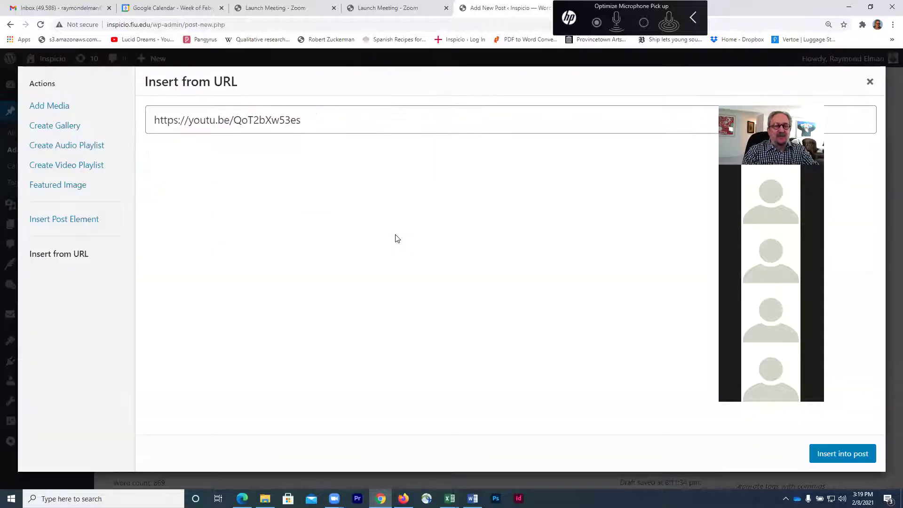
pyautogui.click(308, 119)
pyautogui.moveTo(306, 118); pyautogui.dragTo(141, 116)
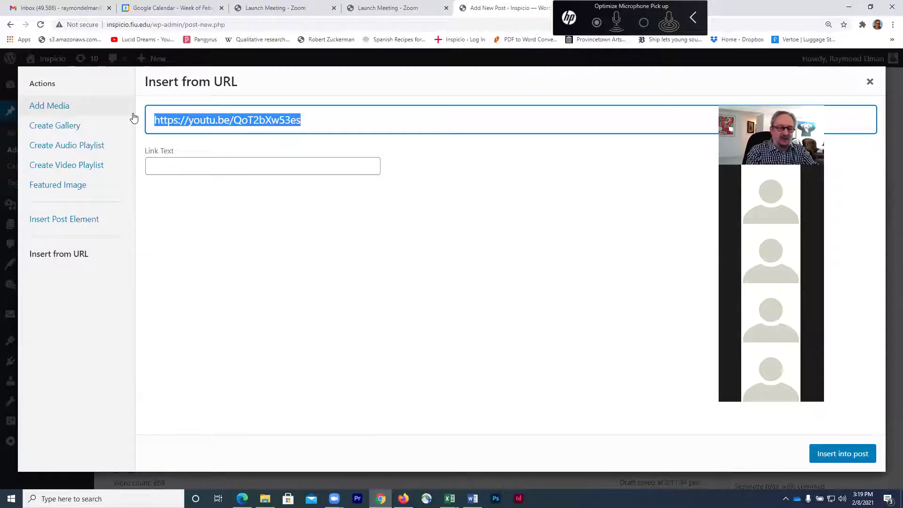
pyautogui.hotkey('ctrl', 'v')
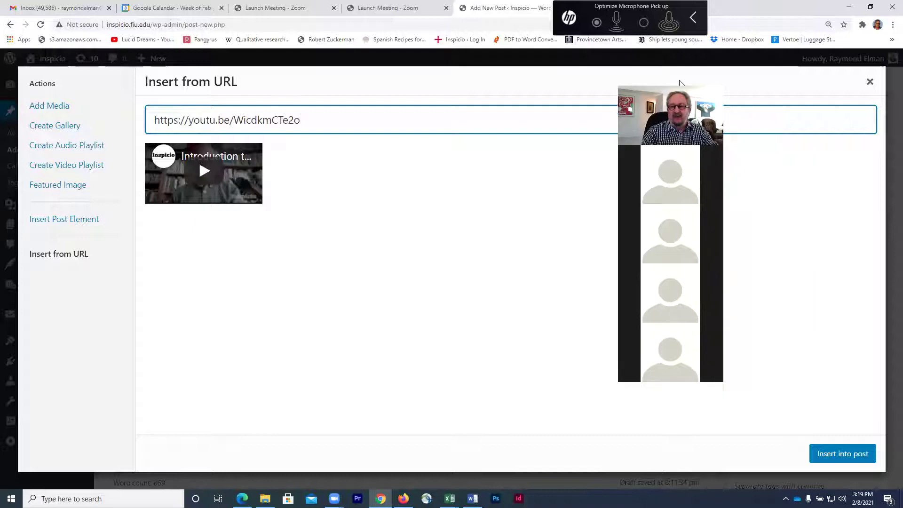
pyautogui.click(821, 455)
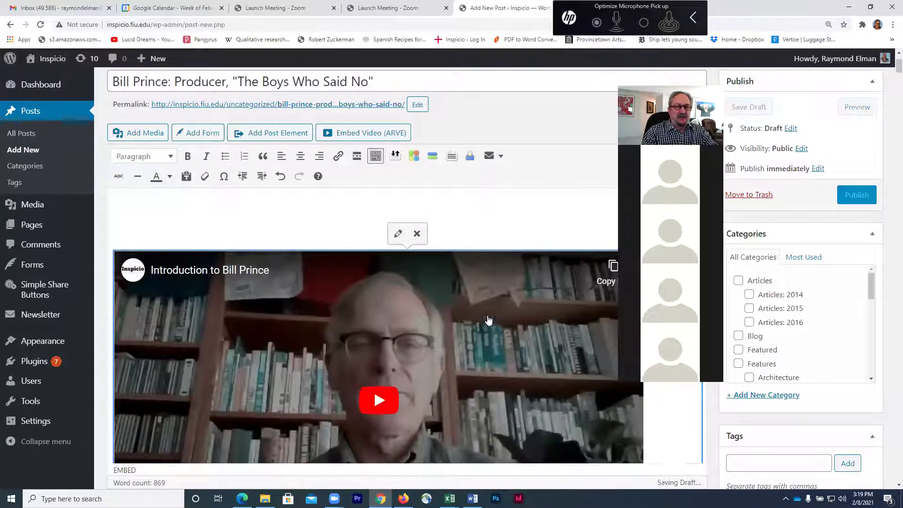
# Step: Replace "Nu Deco Ensemble." in the shadow-box caption below the introduction video with the interviewee's full name and a period
pyautogui.scroll(-5, 486, 269)
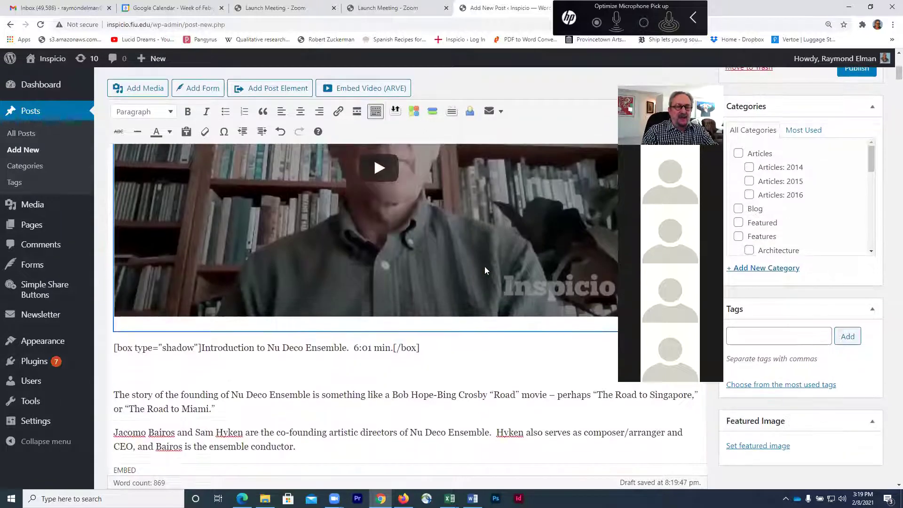
pyautogui.click(485, 267)
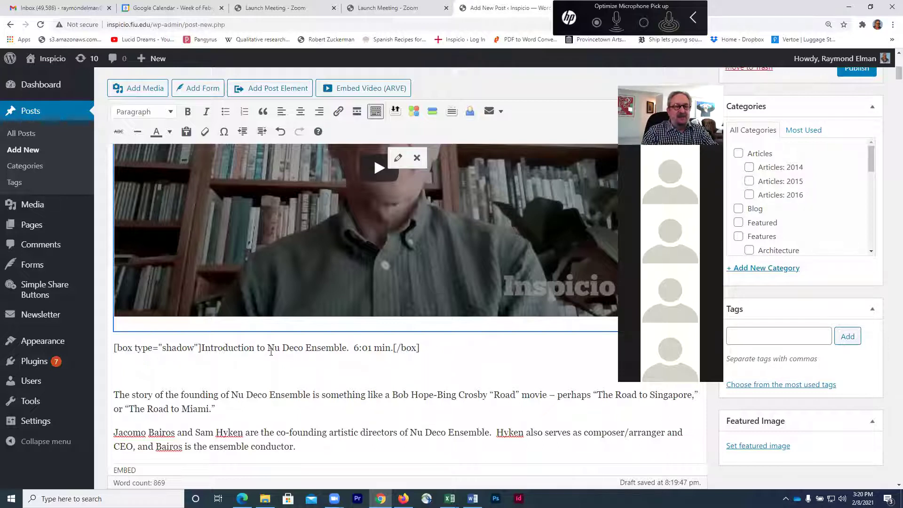
pyautogui.doubleClick(274, 348)
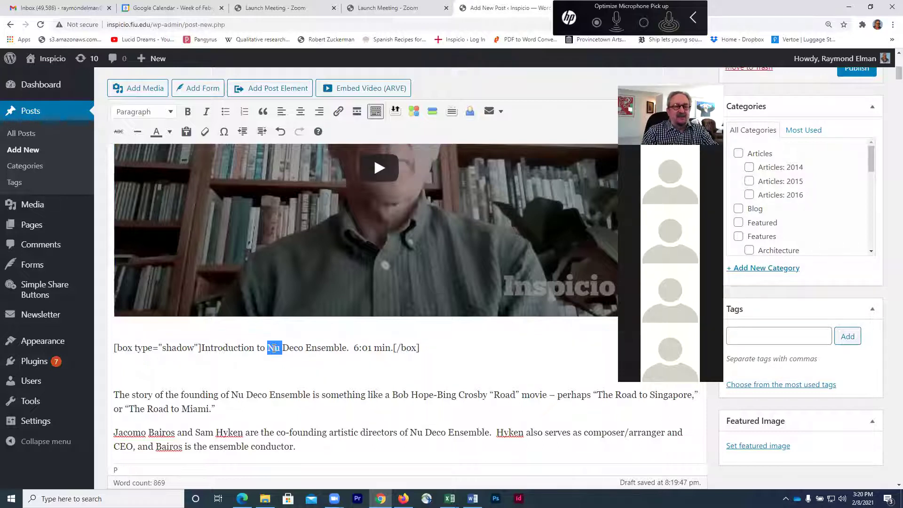
pyautogui.keyDown('shift'); pyautogui.click(346, 348); pyautogui.keyUp('shift')
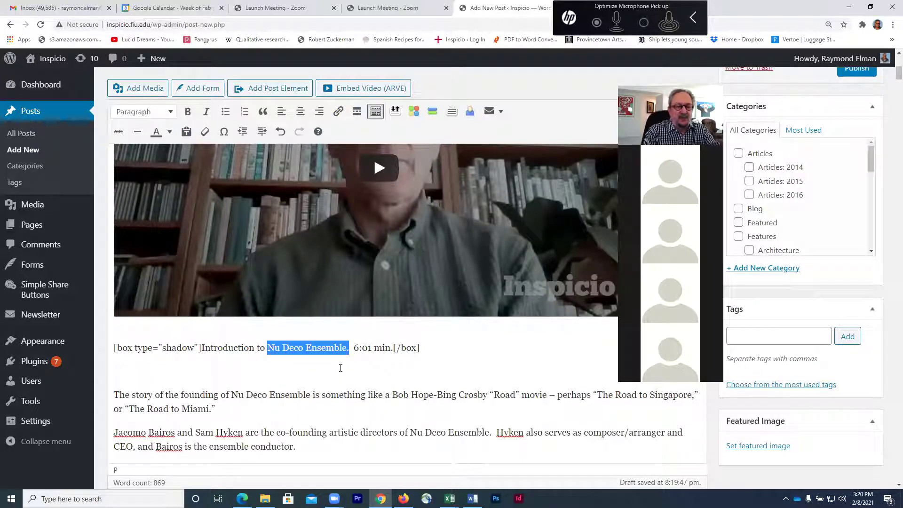
pyautogui.write('Bill')
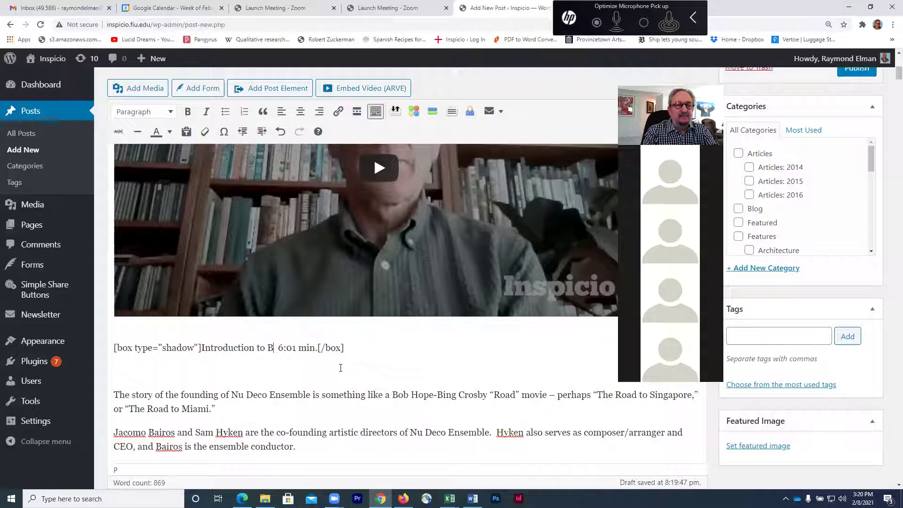
pyautogui.write(' Prince')
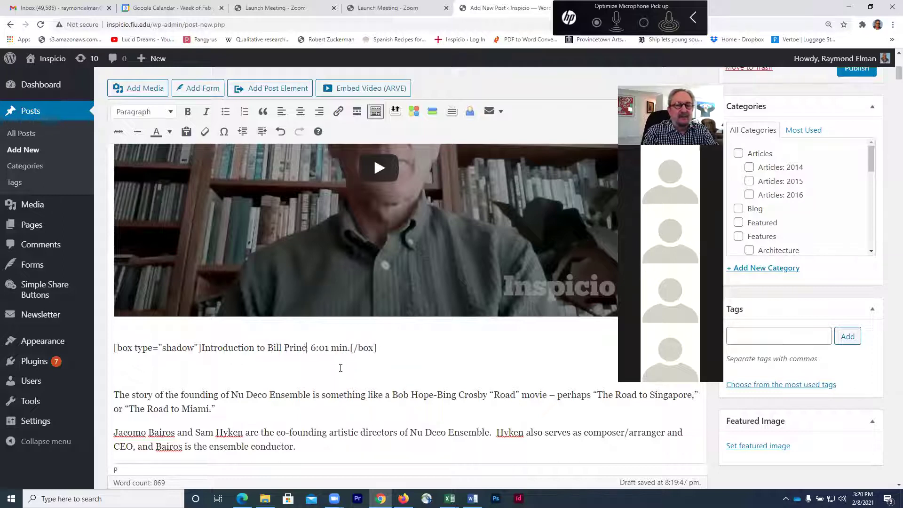
pyautogui.write('.')
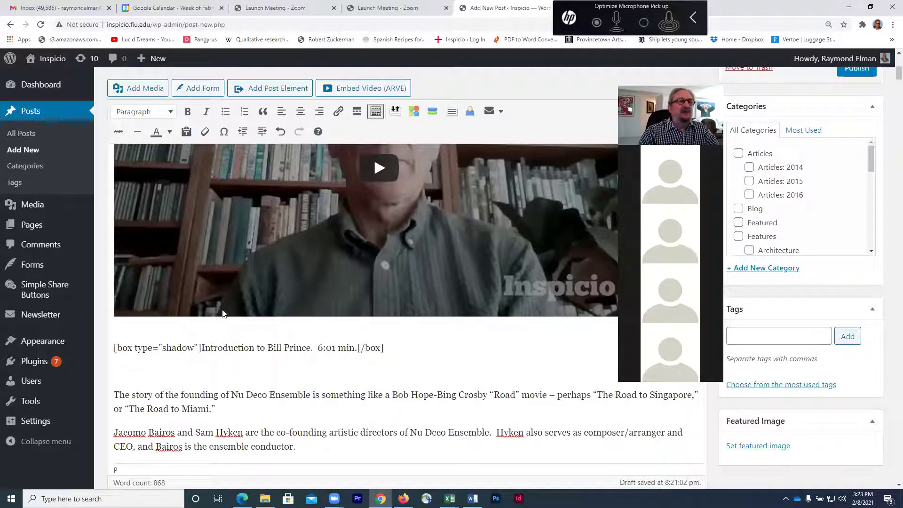
# Step: Switch to Gmail, search the mail for another interviewee's messages, and open the "What do you want to be called?" conversation
pyautogui.click(39, 9)
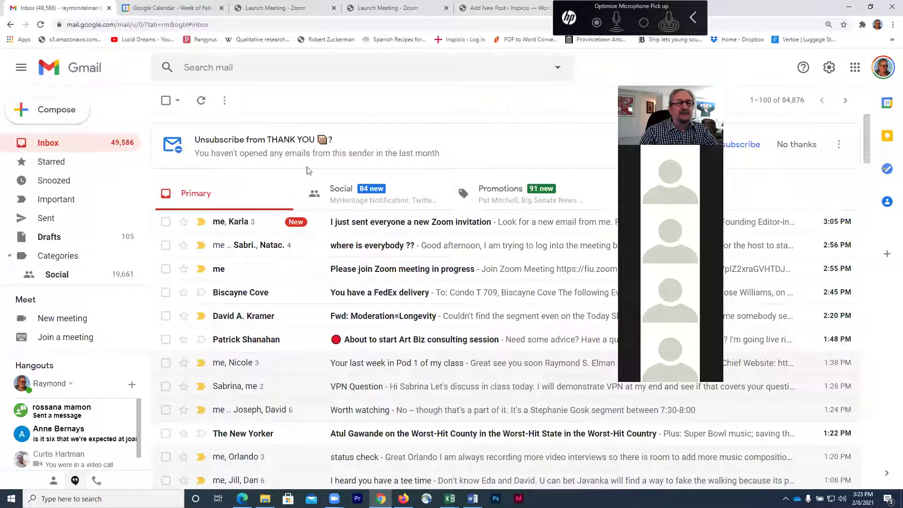
pyautogui.click(322, 69)
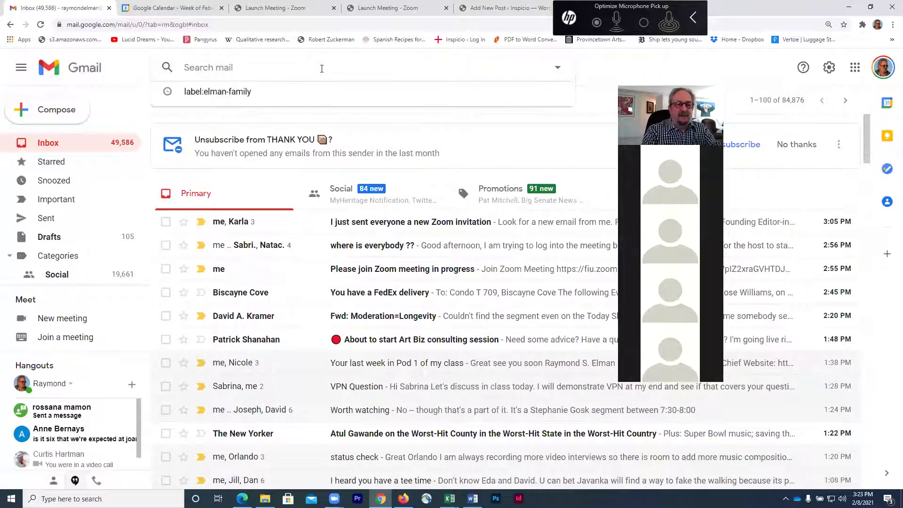
pyautogui.write('j')
pyautogui.press('BackSpace')
pyautogui.write('yan')
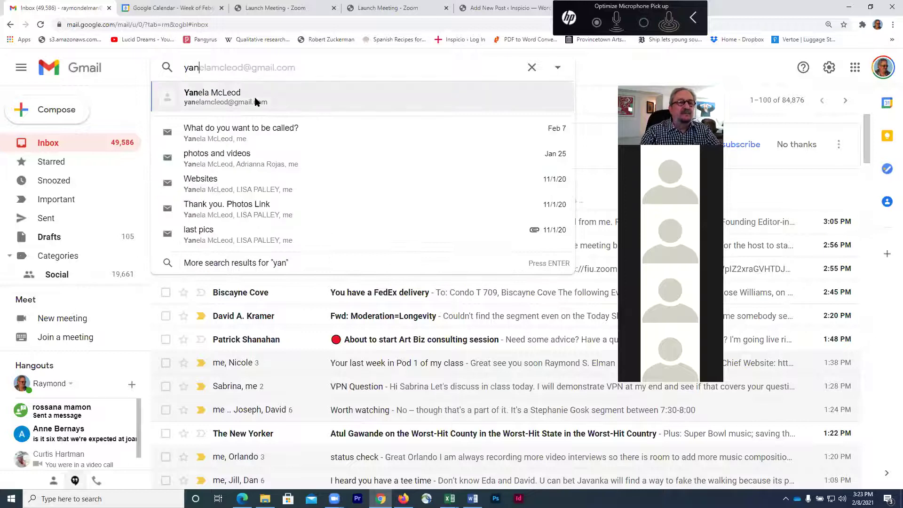
pyautogui.click(255, 102)
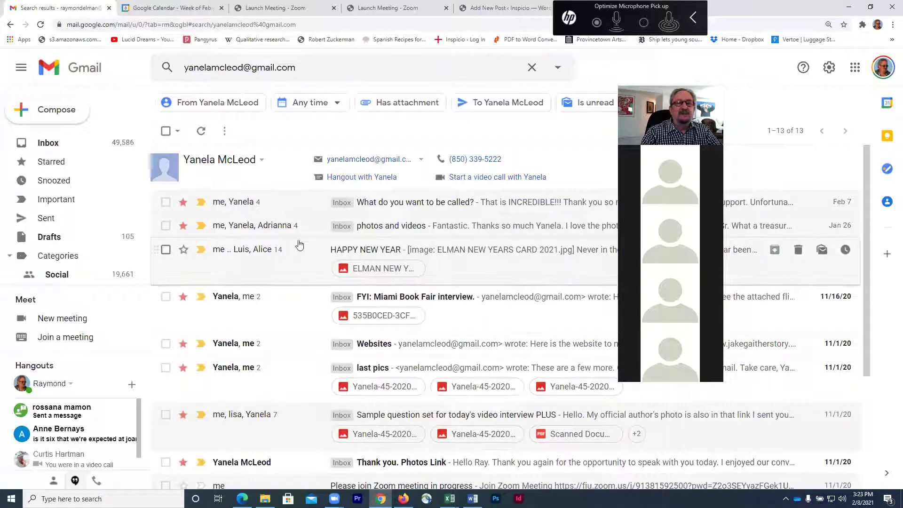
pyautogui.click(217, 203)
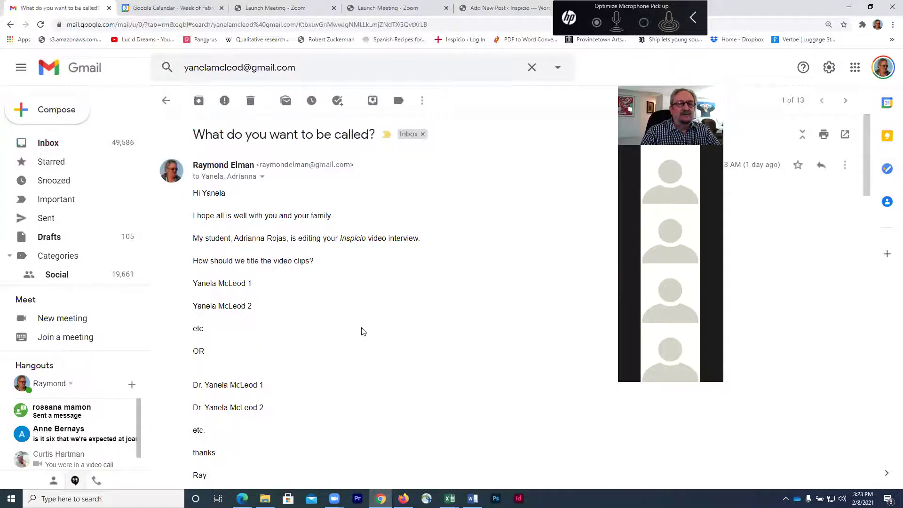
# Step: Read through the conversation about how the interviewee wants to be titled in the video clips, down to the last reply
pyautogui.scroll(-1, 363, 332)
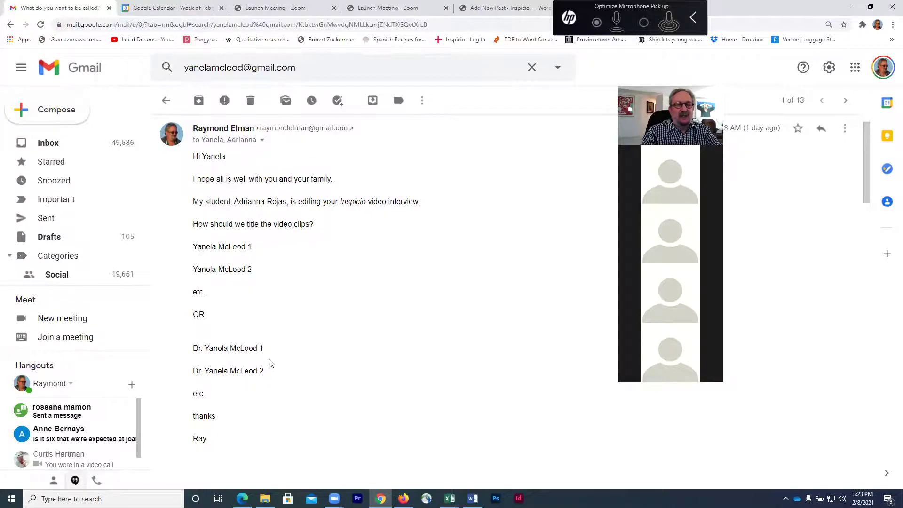
pyautogui.scroll(-6, 272, 362)
pyautogui.scroll(-10, 270, 363)
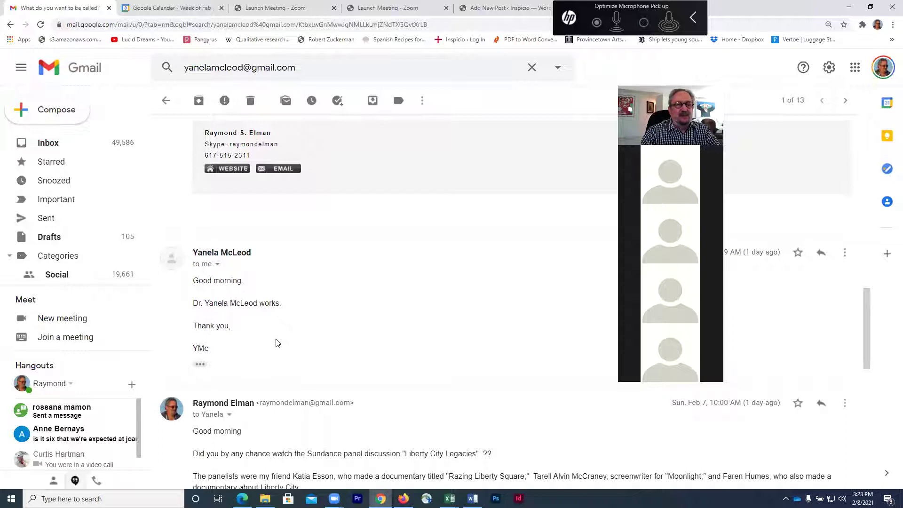
pyautogui.scroll(-1, 276, 342)
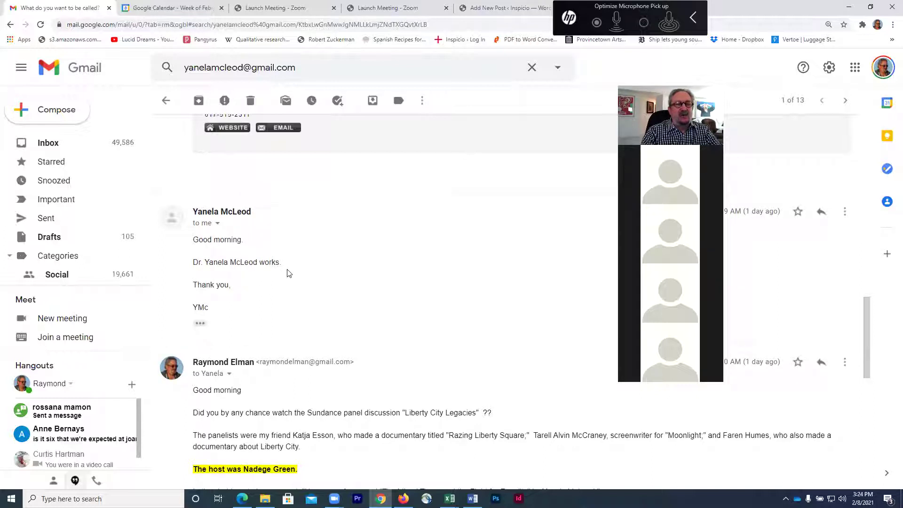
pyautogui.scroll(-1, 301, 286)
pyautogui.scroll(-1, 301, 285)
pyautogui.scroll(-1, 301, 286)
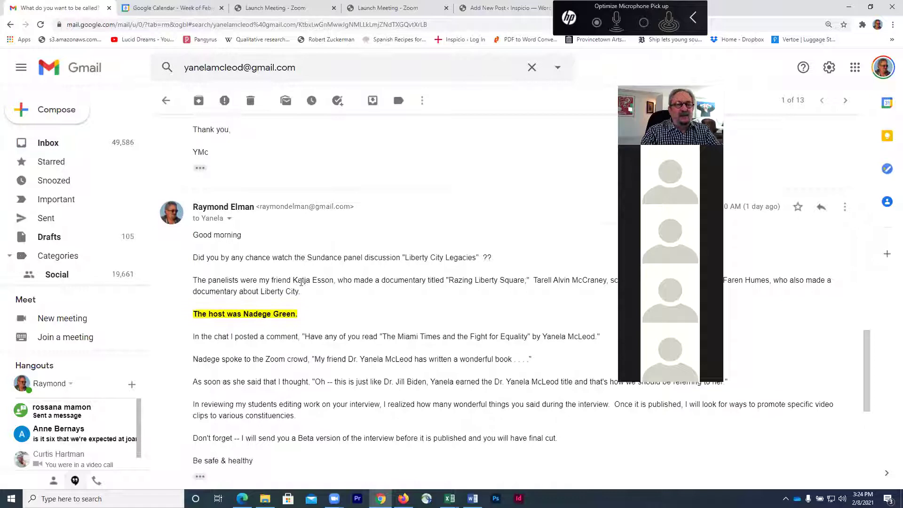
pyautogui.scroll(-2, 298, 386)
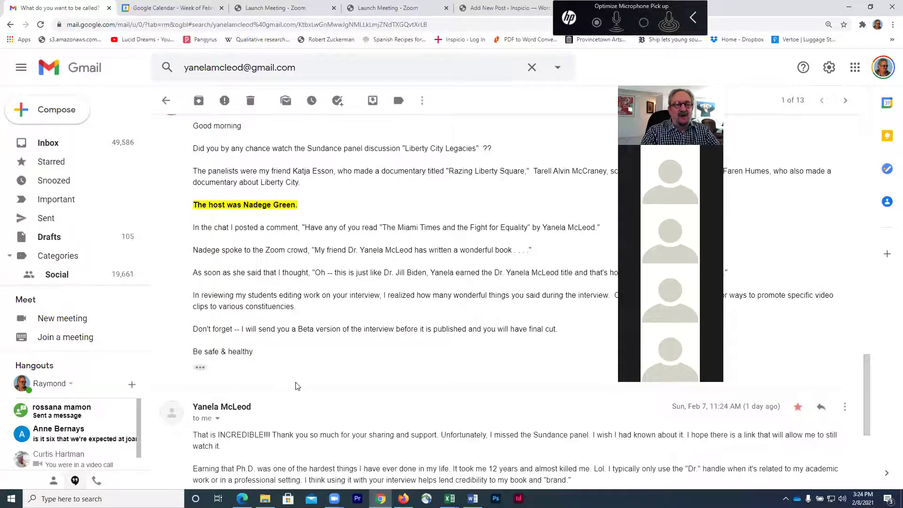
pyautogui.scroll(-3, 298, 386)
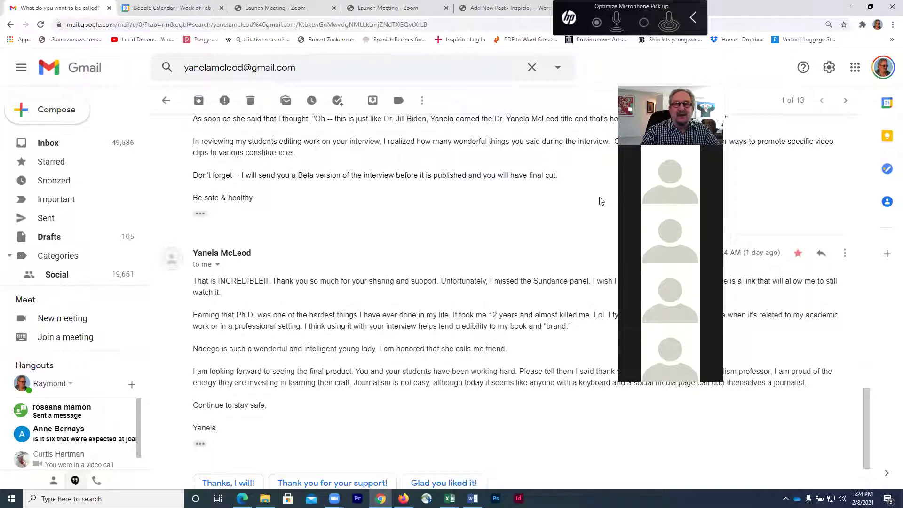
pyautogui.moveTo(708, 75); pyautogui.dragTo(885, 4)
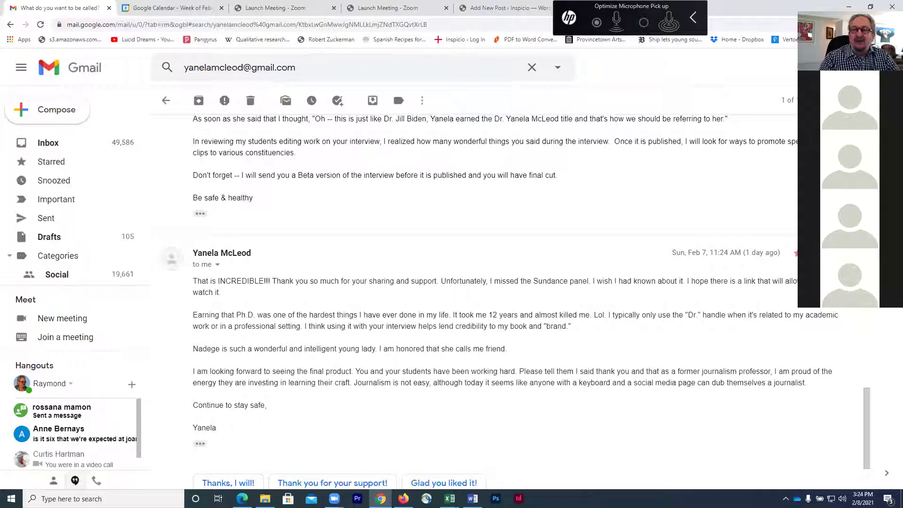
pyautogui.moveTo(871, 7); pyautogui.dragTo(811, 45)
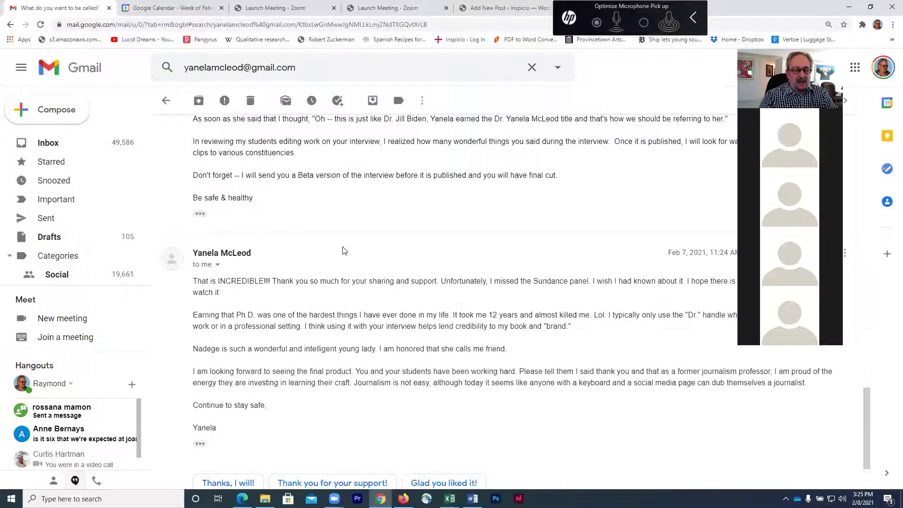
# Step: Go through the open windows and switch to Firefox with the introduction video's share link on YouTube
pyautogui.hotkey('alt', 'Tab')
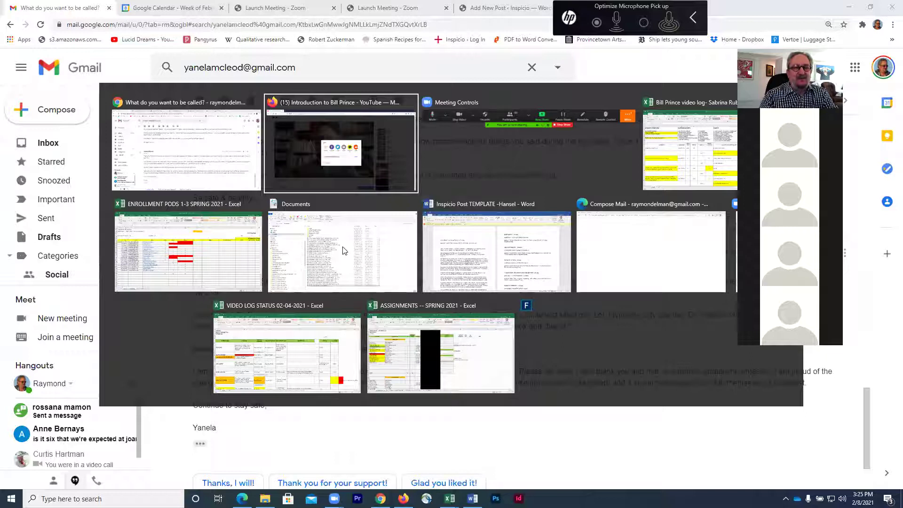
pyautogui.press('Tab')
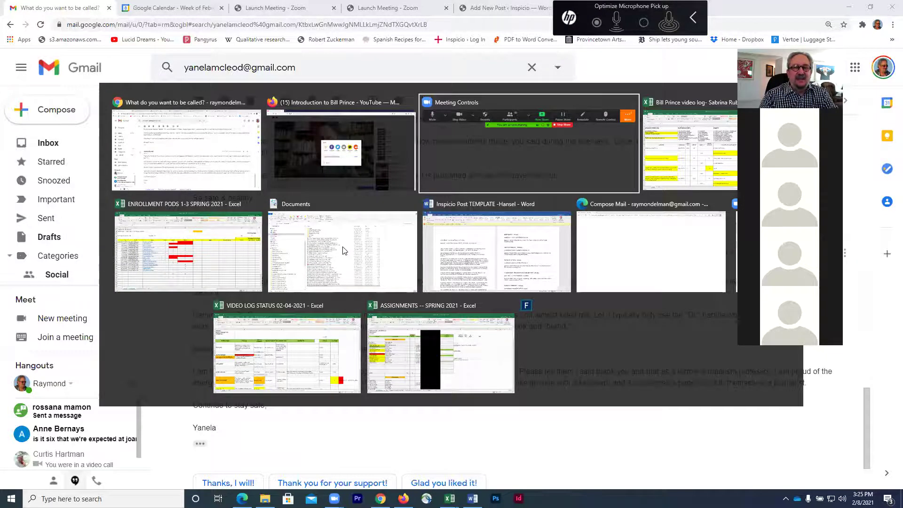
pyautogui.press('Tab')
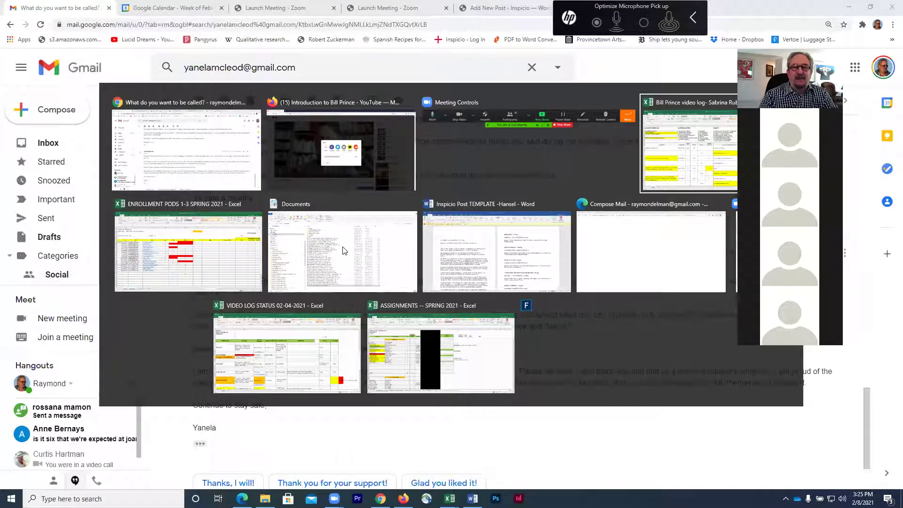
pyautogui.press('Tab')
pyautogui.press('Tab')
pyautogui.press('Tab')
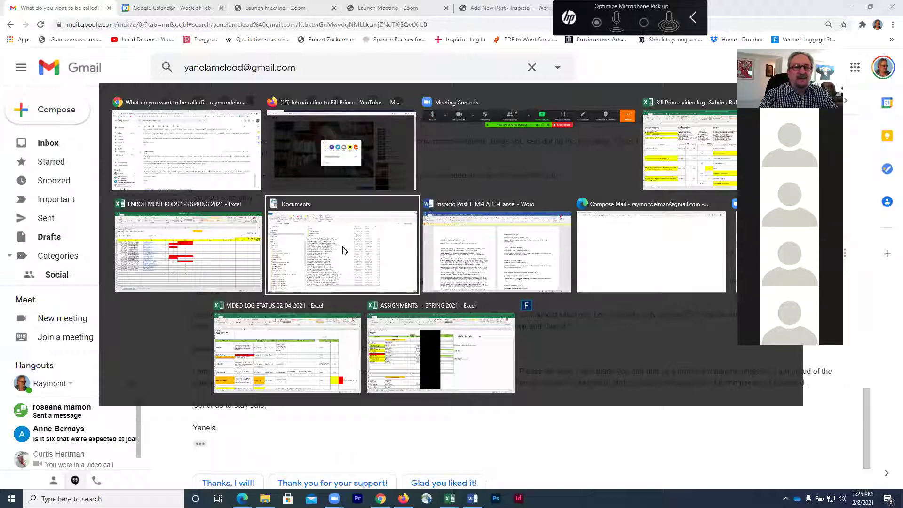
pyautogui.press('Tab')
pyautogui.press('Tab')
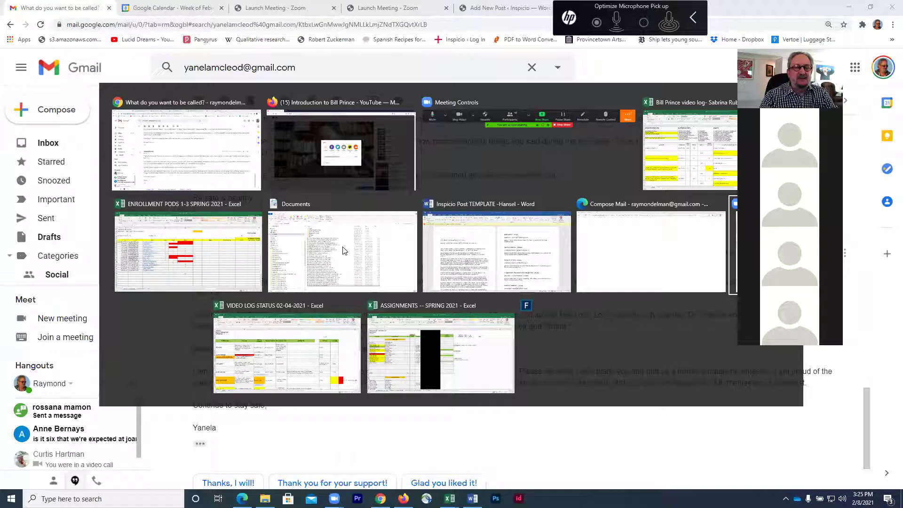
pyautogui.press('Tab')
pyautogui.press('Tab')
pyautogui.press('Tab')
pyautogui.press('Tab')
pyautogui.press('Tab')
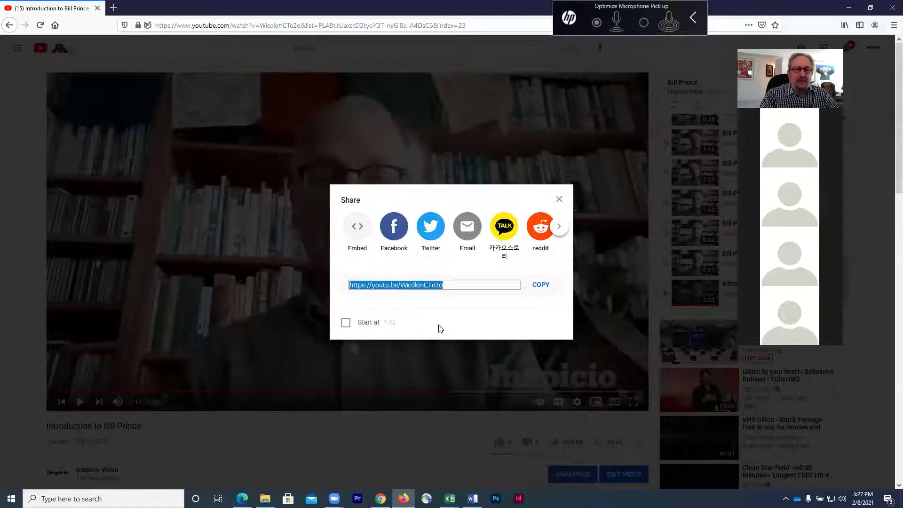
# Step: Switch to Excel and view the film producer's video log
pyautogui.hotkey('alt', 'Tab')
pyautogui.hotkey('alt', 'Tab')
pyautogui.hotkey('alt', 'Tab')
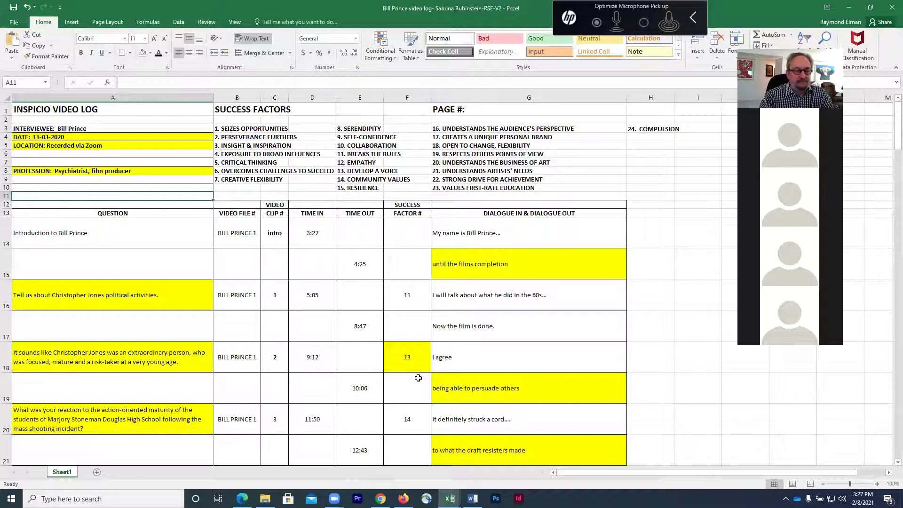
# Step: Switch to the WordPress post draft in Chrome and place the cursor just before the duration in the introduction video's caption
pyautogui.hotkey('alt', 'Tab')
pyautogui.hotkey('alt', 'Tab')
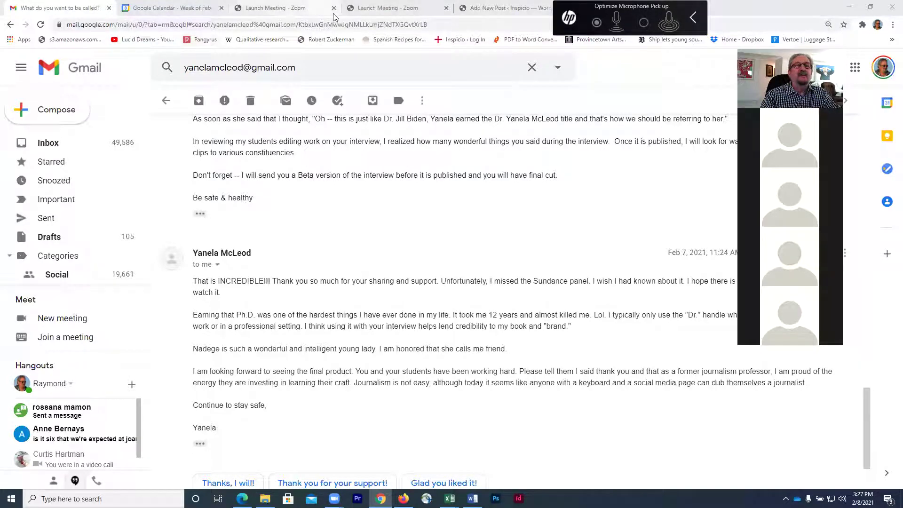
pyautogui.click(489, 10)
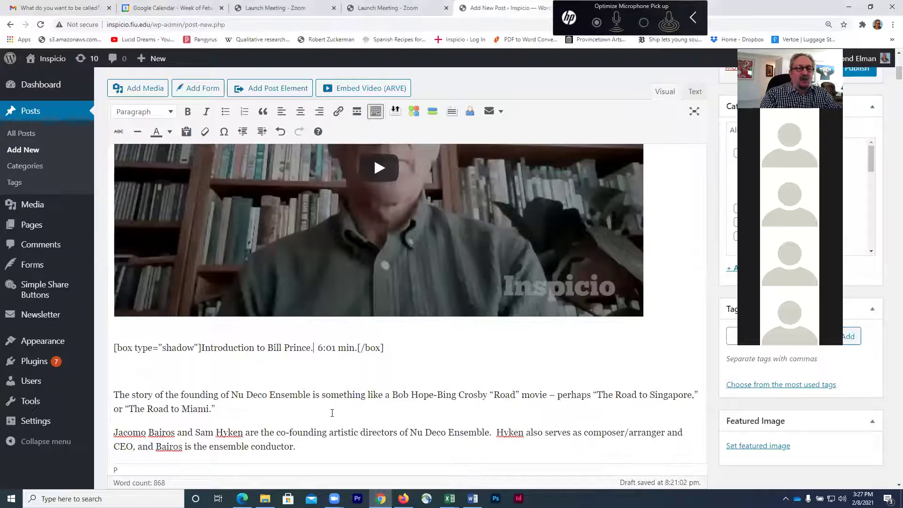
pyautogui.click(316, 349)
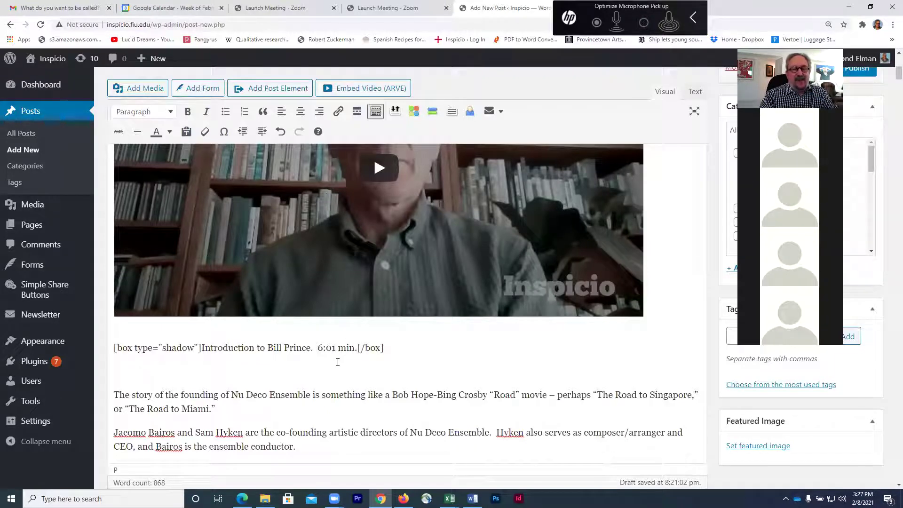
# Step: Switch to the introduction video on YouTube in Firefox, close the share dialog and check the video's length
pyautogui.hotkey('alt', 'Tab')
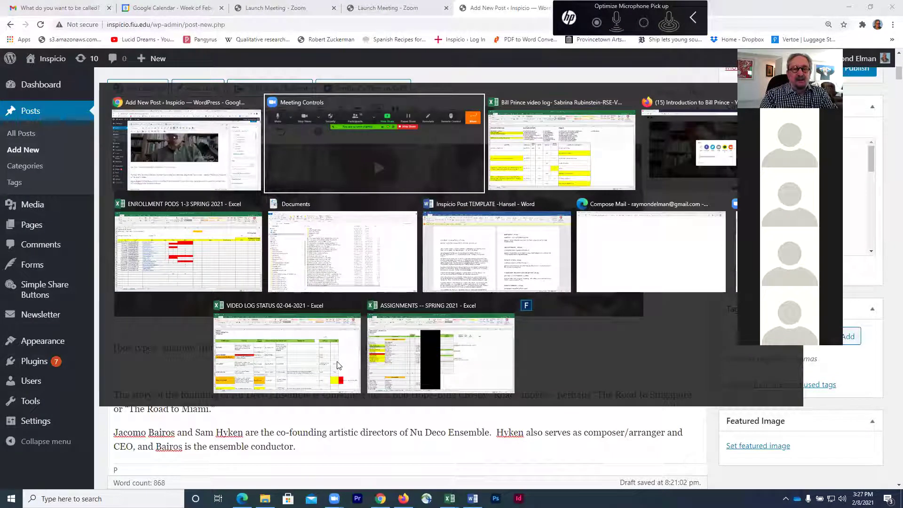
pyautogui.hotkey('alt', 'Tab')
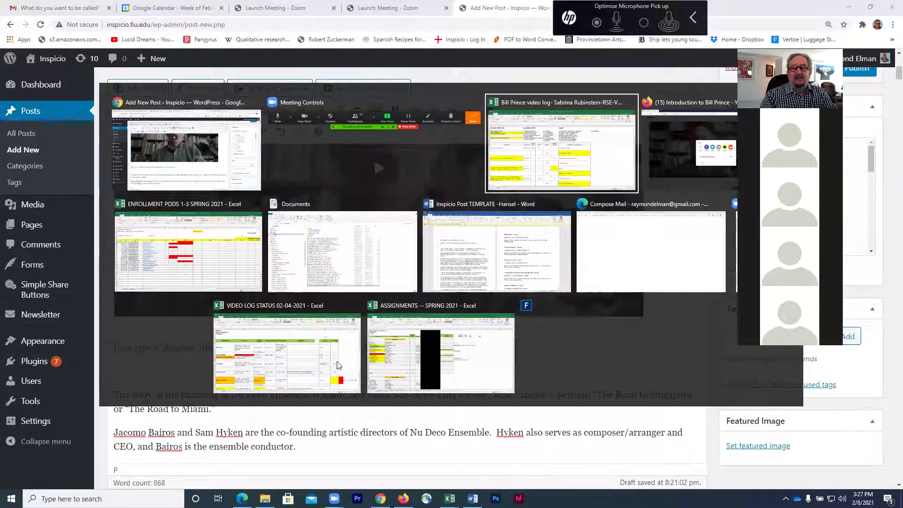
pyautogui.hotkey('alt', 'Tab')
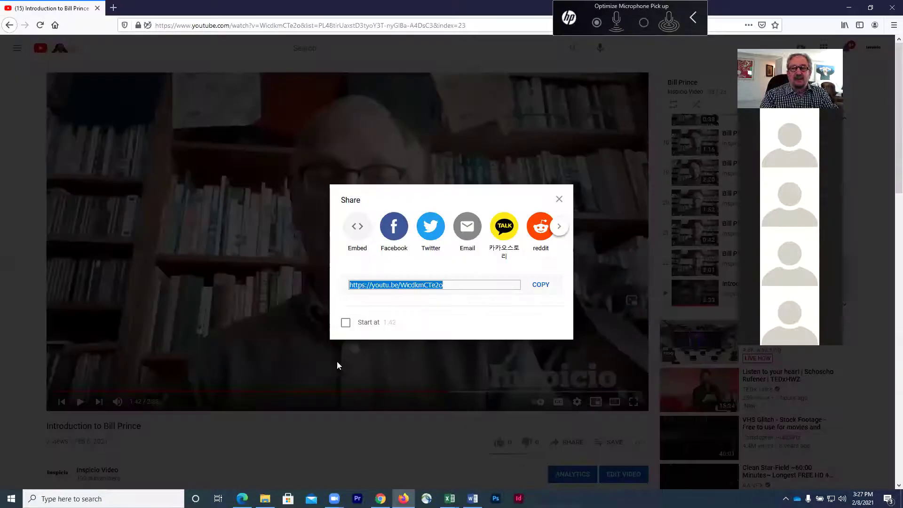
pyautogui.click(560, 199)
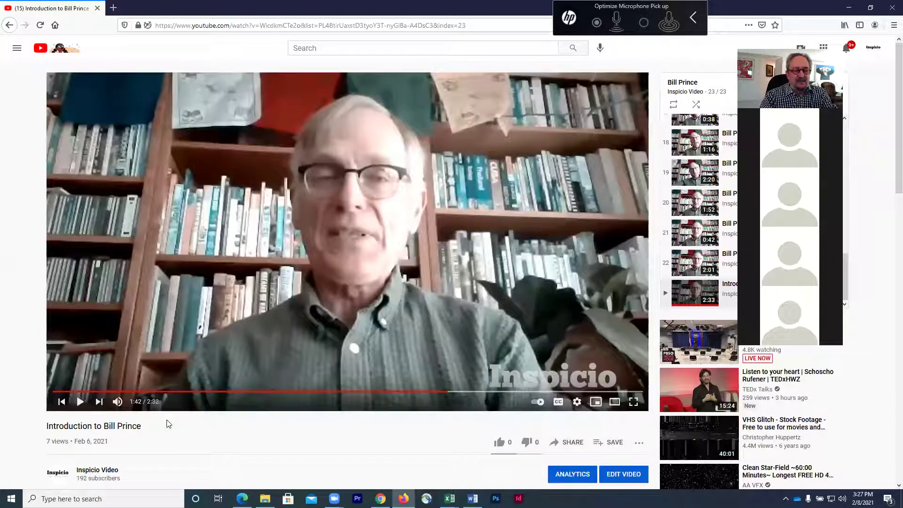
# Step: Return to the WordPress post in Chrome and set the duration in the introduction video's caption to 2:32
pyautogui.hotkey('alt', 'Tab')
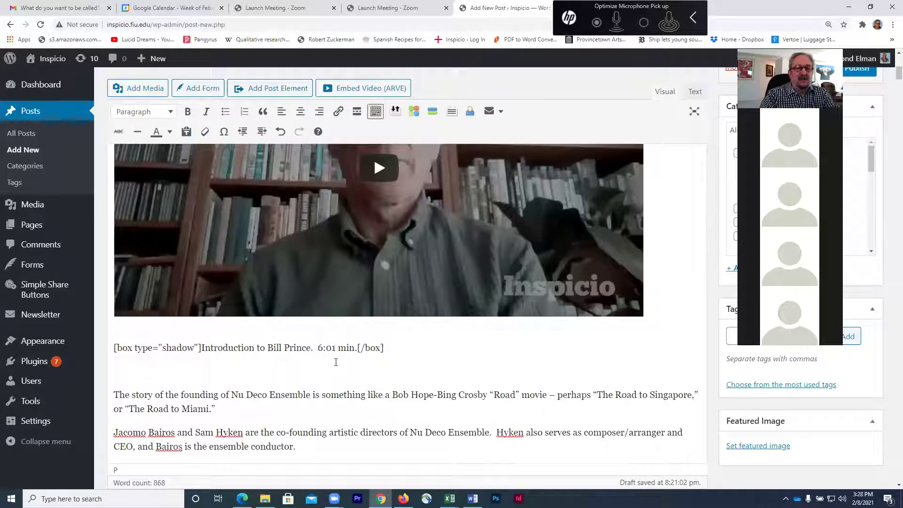
pyautogui.press('BackSpace')
pyautogui.press('BackSpace')
pyautogui.press('BackSpace')
pyautogui.press('BackSpace')
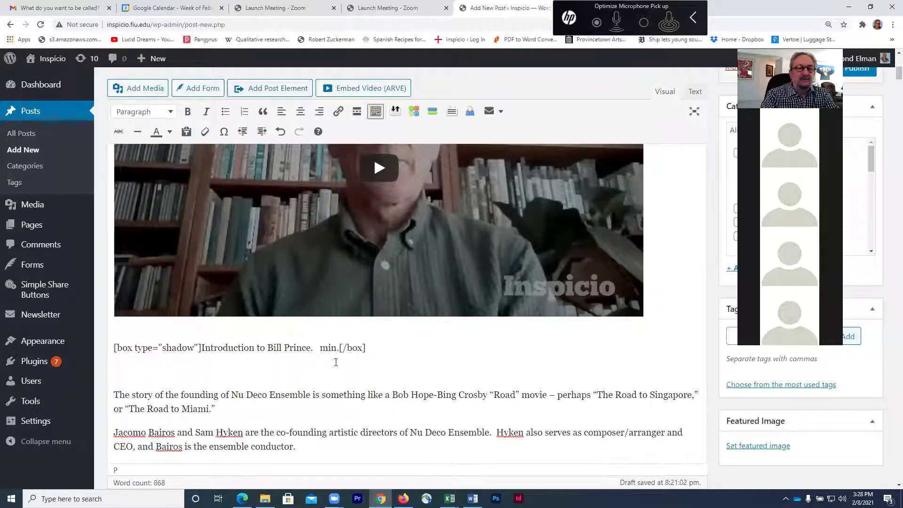
pyautogui.write('2:32')
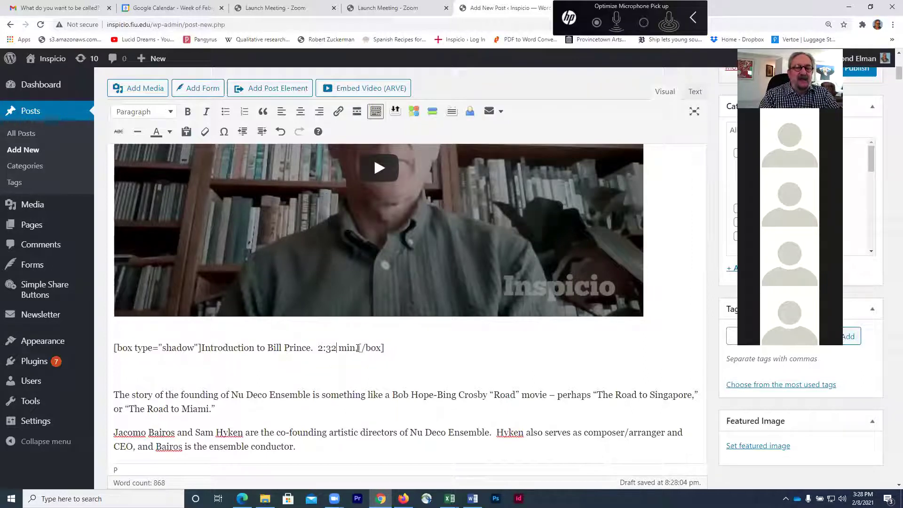
# Step: Add an "Interview:" credit with the interviewer's full name after the duration in the caption, ending with a period
pyautogui.write(' min.  ')
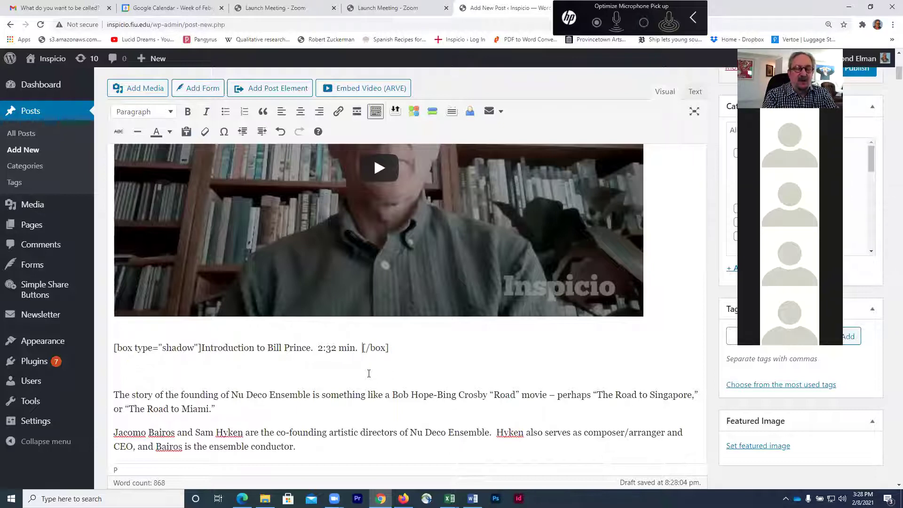
pyautogui.write('Interv')
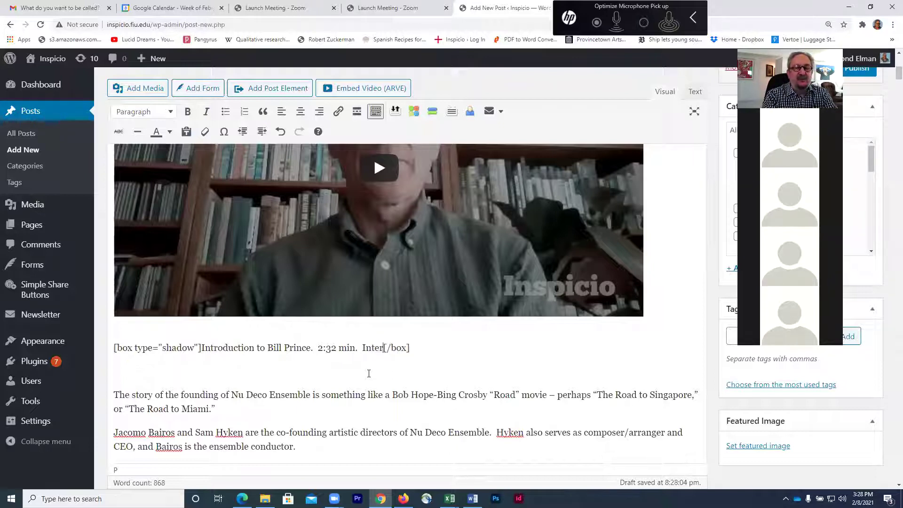
pyautogui.write('iew')
pyautogui.write(':  Ray')
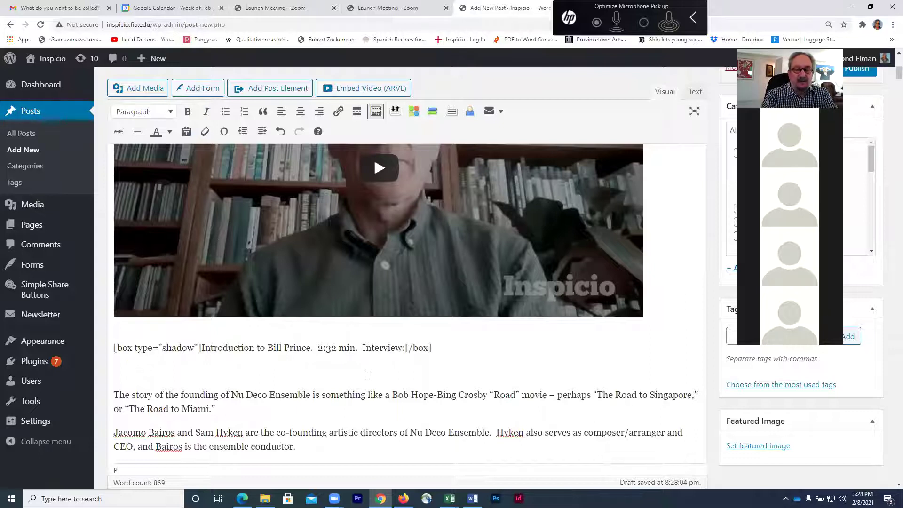
pyautogui.write('mond Elman')
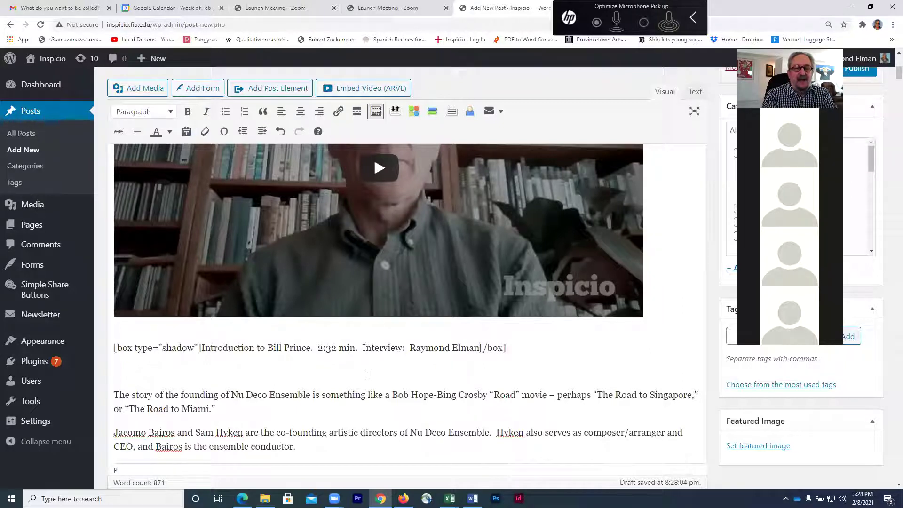
pyautogui.write('.')
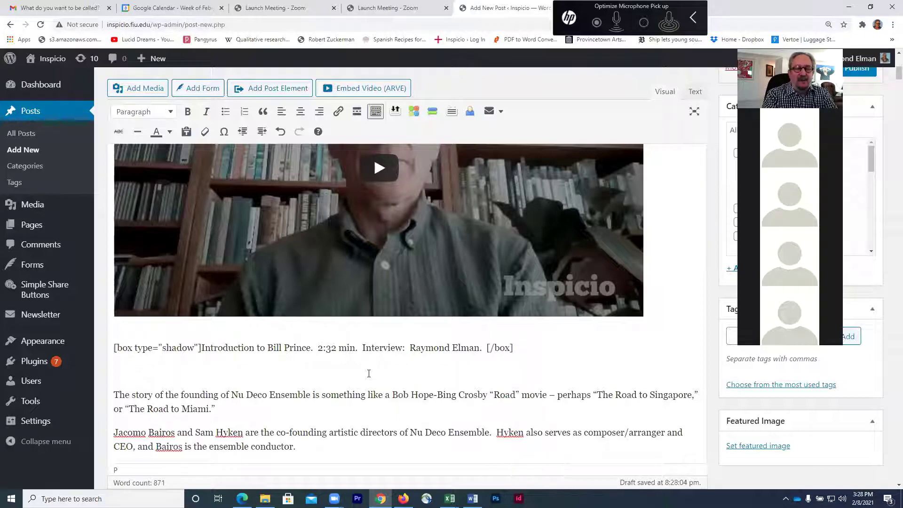
# Step: Add a "Video Editing & Production:" credit with the student editor's full name to the caption
pyautogui.write('  Video ')
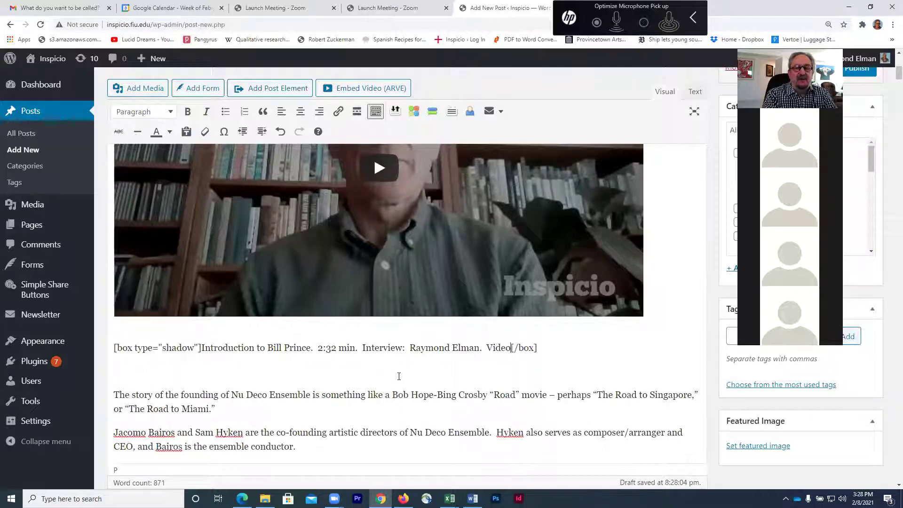
pyautogui.write('Editing ')
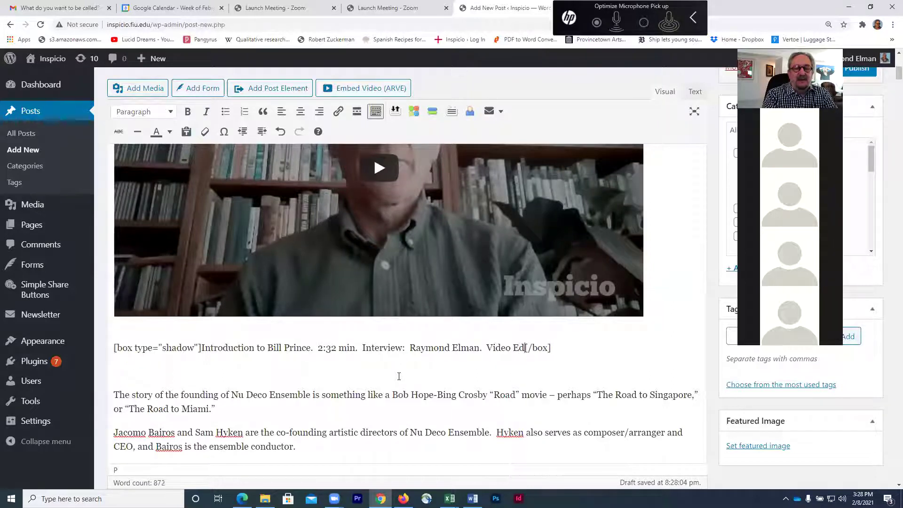
pyautogui.write('& Produc')
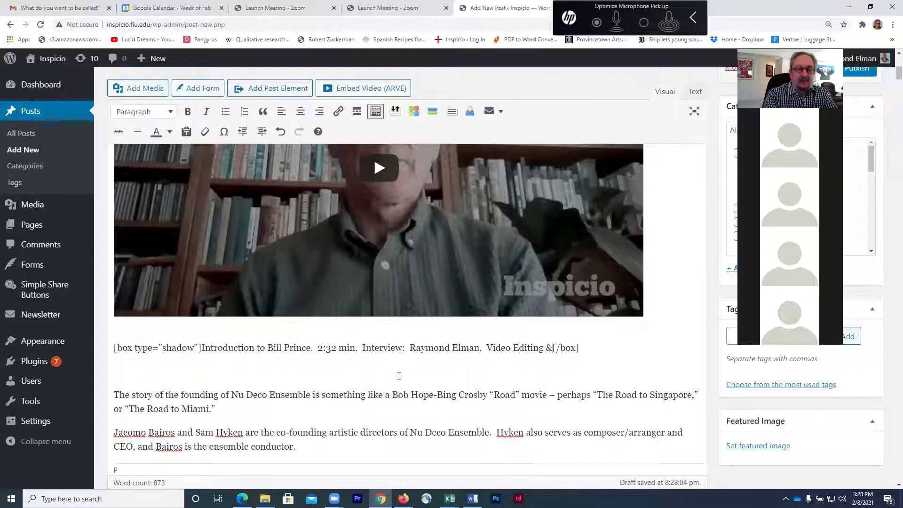
pyautogui.write('tion')
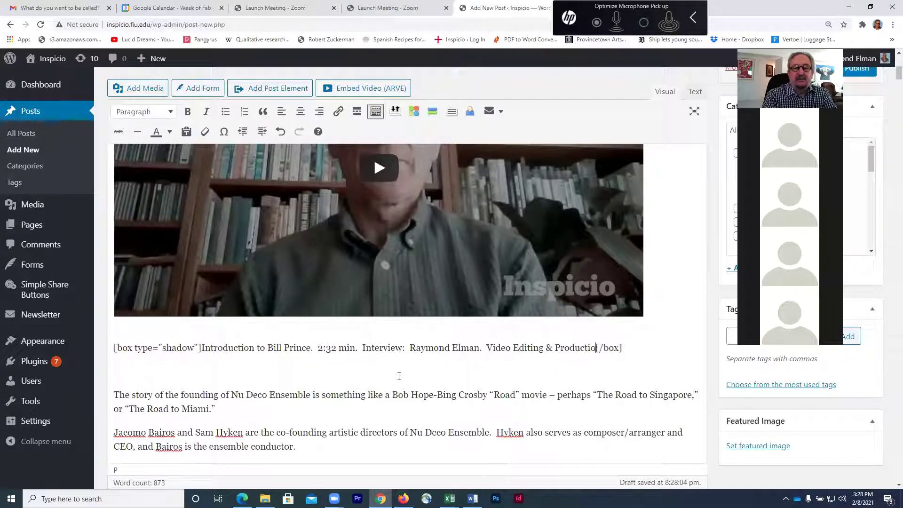
pyautogui.write(': ')
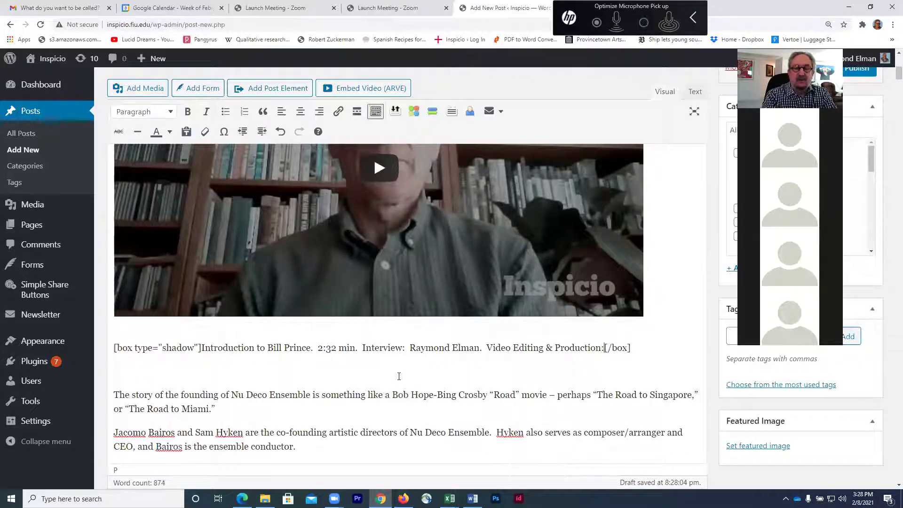
pyautogui.write('Sab')
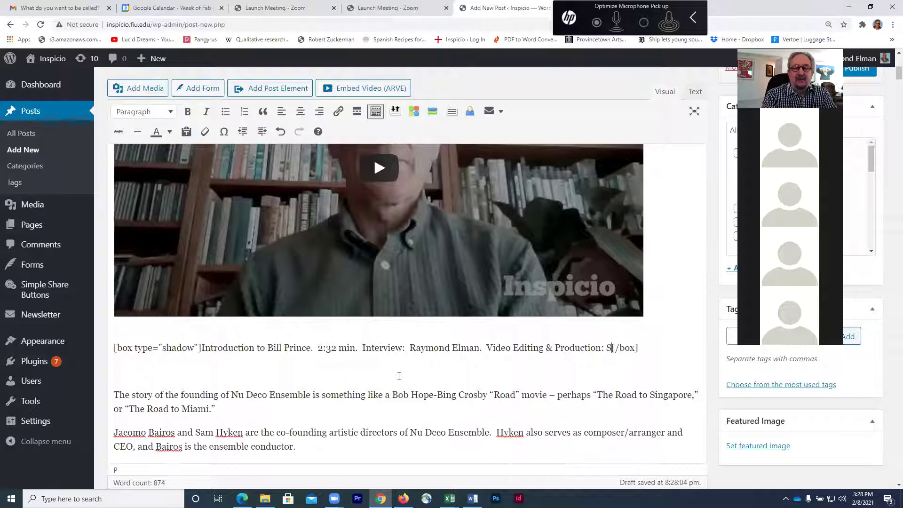
pyautogui.write('ria ')
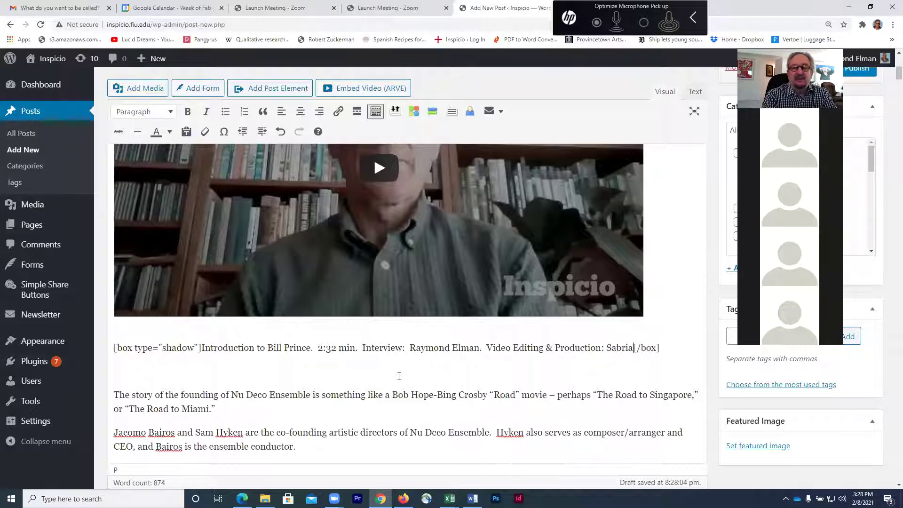
pyautogui.write('R')
pyautogui.press('BackSpace')
pyautogui.press('BackSpace')
pyautogui.press('BackSpace')
pyautogui.write('na Rubenstein')
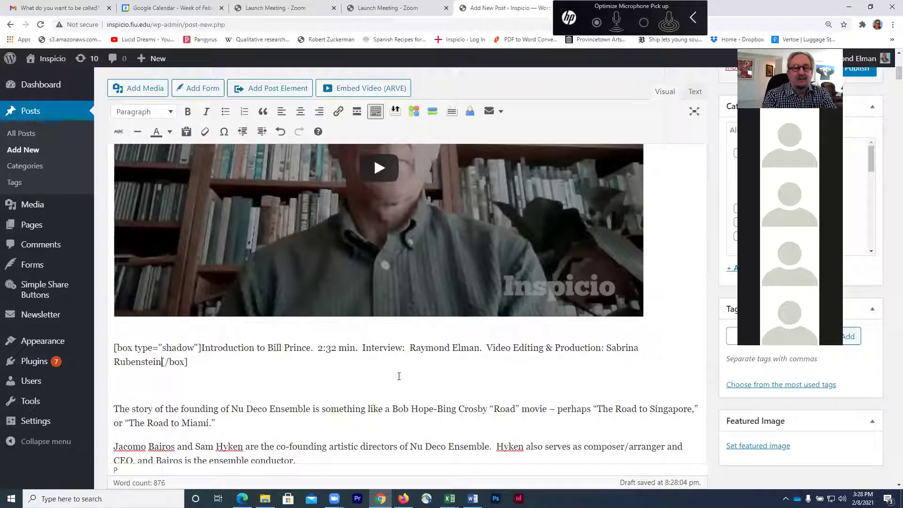
# Step: End the editing credit with a period and start a "Music:" credit at the end of the caption
pyautogui.write('.  ')
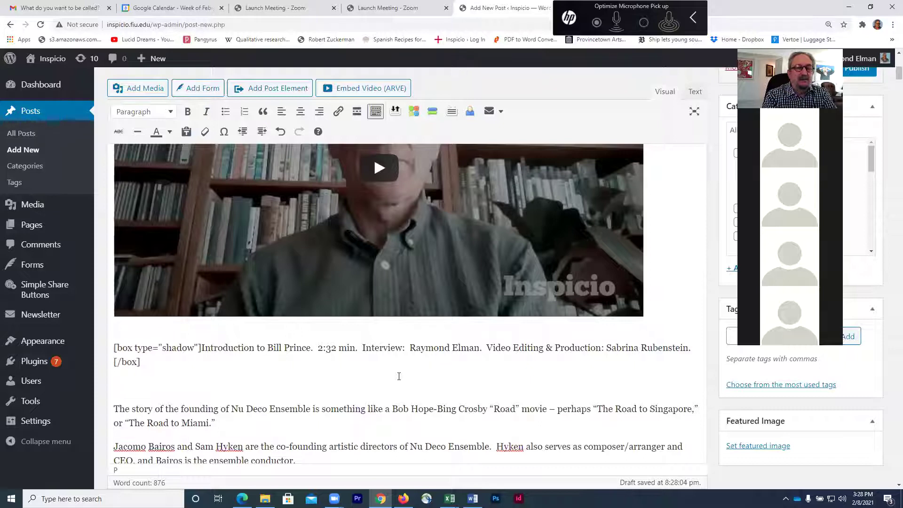
pyautogui.write('Music')
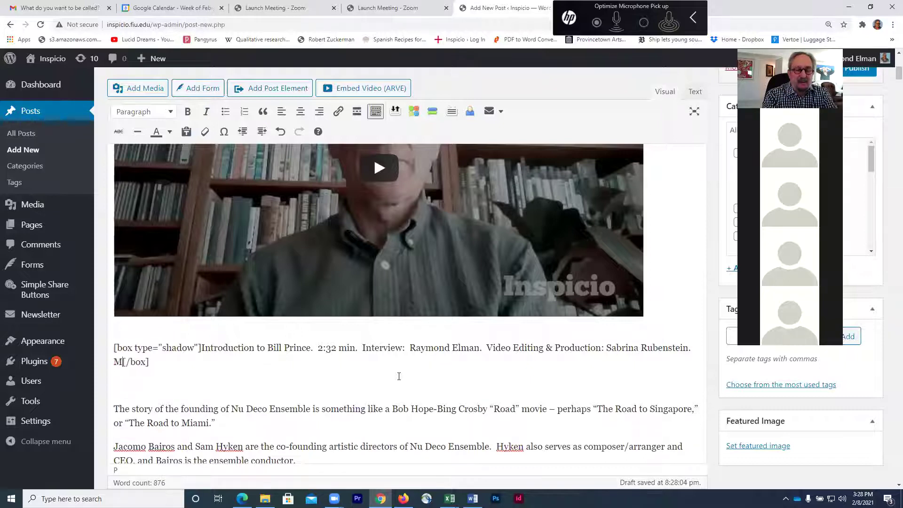
pyautogui.write(':')
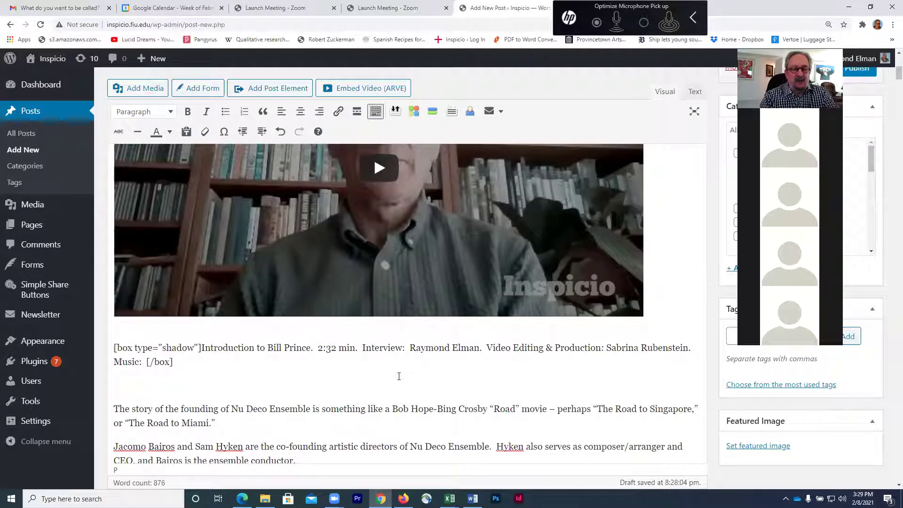
# Step: Look up the music student for "The Boys Who Said No" in Excel's VIDEO LOG STATUS 02-04-2021 workbook and return to the WordPress post in Chrome
pyautogui.hotkey('alt', 'Tab')
pyautogui.hotkey('alt', 'Tab')
pyautogui.hotkey('alt', 'Tab')
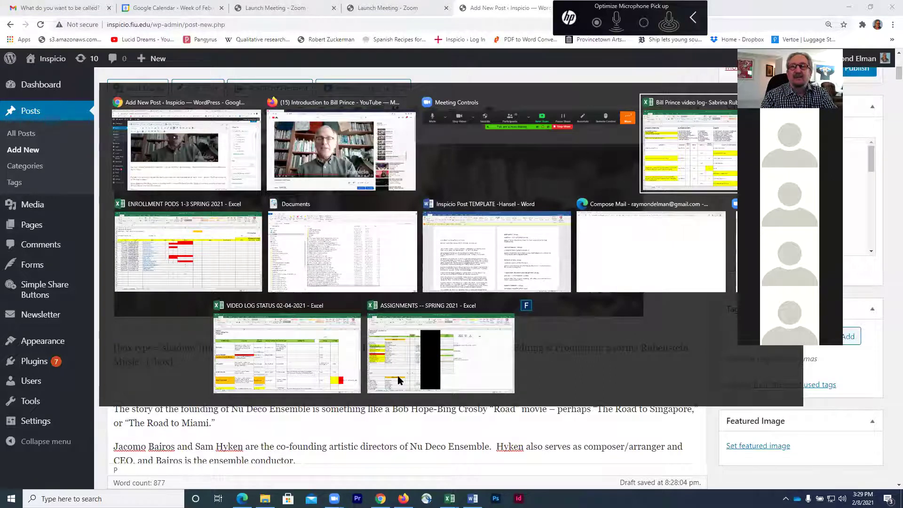
pyautogui.hotkey('alt', 'Tab')
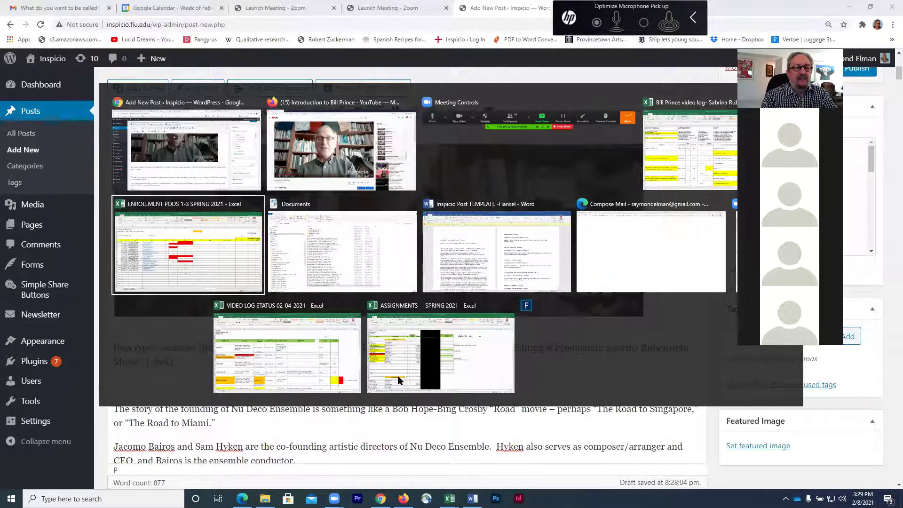
pyautogui.hotkey('alt', 'Tab')
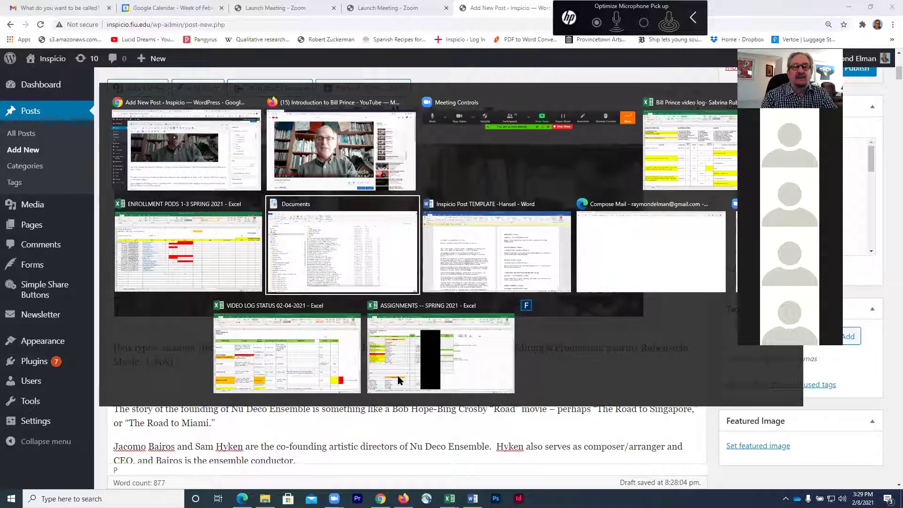
pyautogui.hotkey('alt', 'Tab')
pyautogui.hotkey('alt', 'Tab')
pyautogui.hotkey('alt', 'Tab')
pyautogui.hotkey('alt', 'Tab')
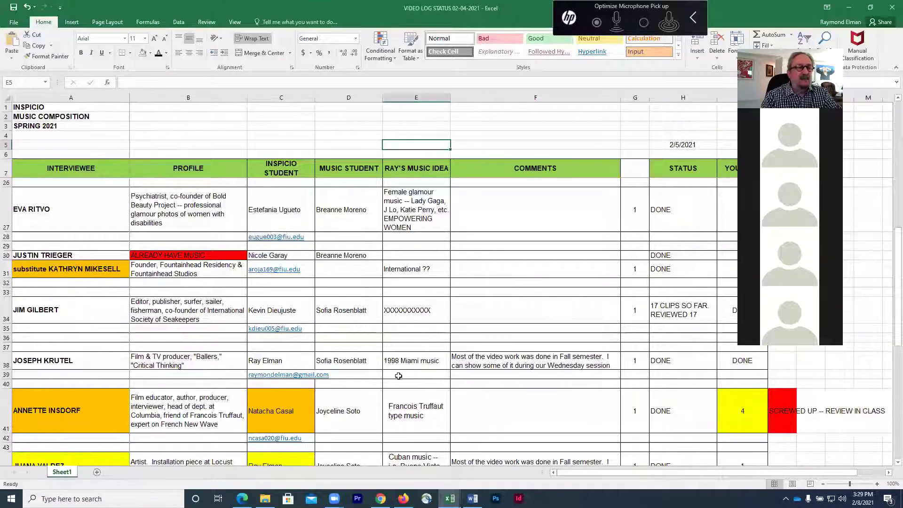
pyautogui.scroll(-3, 399, 380)
pyautogui.scroll(-5, 399, 375)
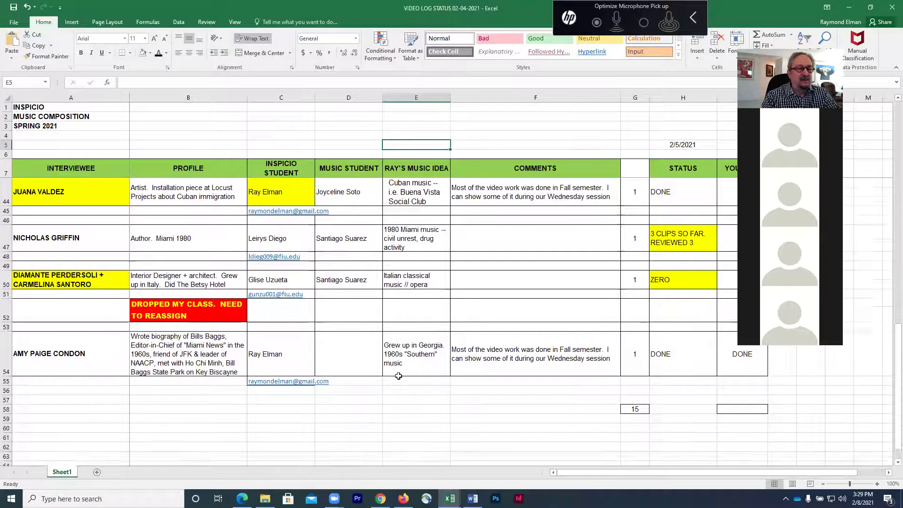
pyautogui.scroll(10, 399, 376)
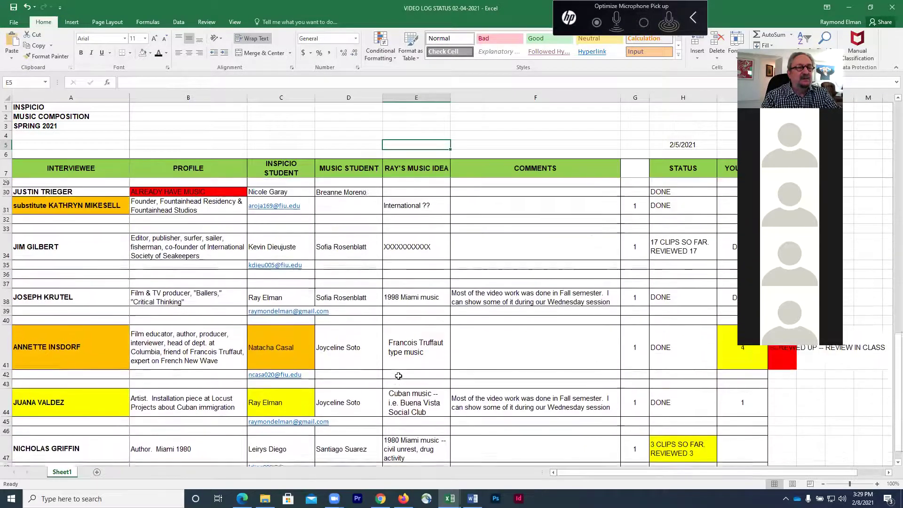
pyautogui.scroll(2, 399, 376)
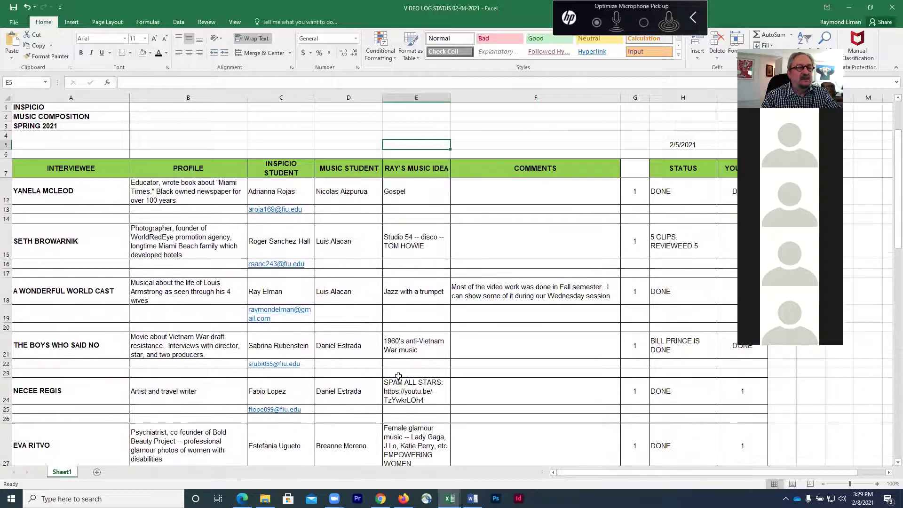
pyautogui.scroll(1, 399, 375)
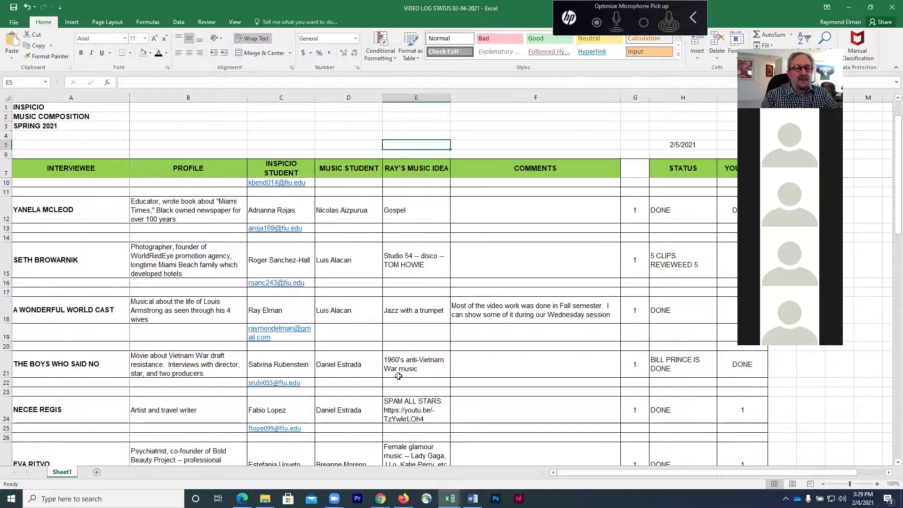
pyautogui.hotkey('alt', 'Tab')
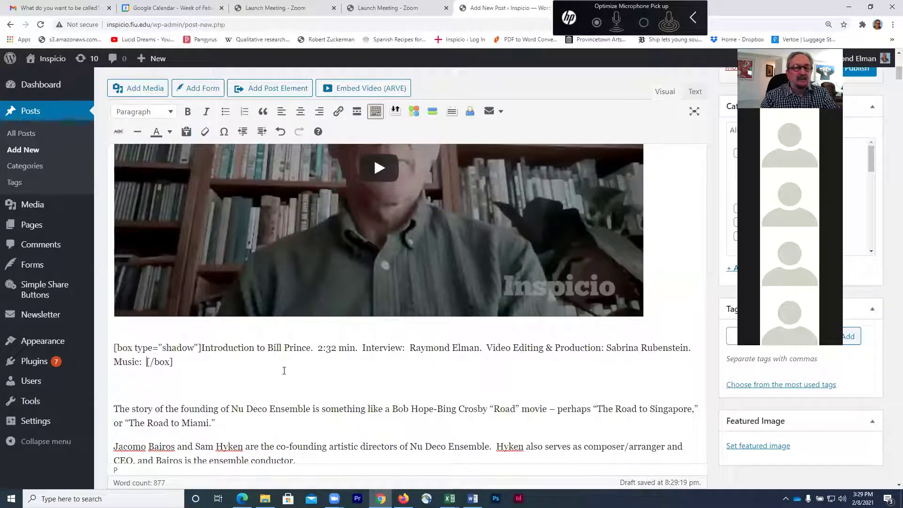
# Step: Complete the "Music:" credit in the caption with the music student's full name, ending with a period
pyautogui.write('Daniel ')
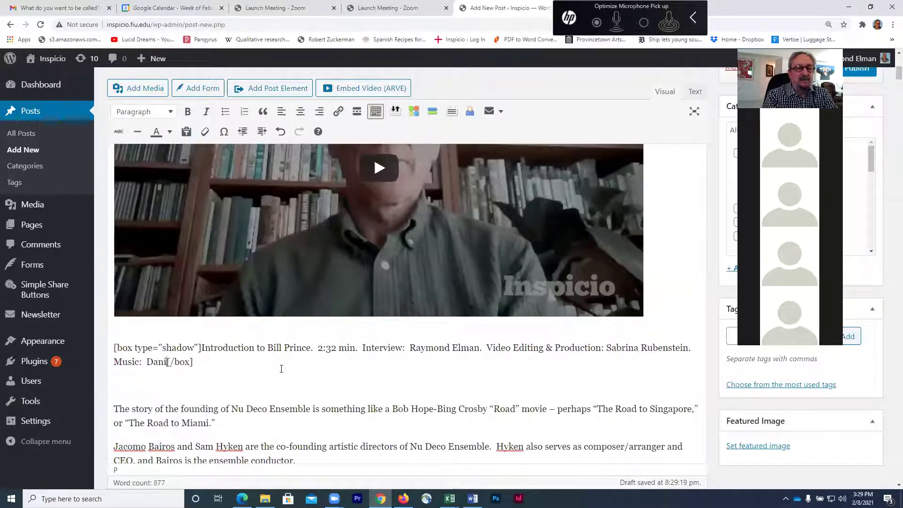
pyautogui.write('Estrads')
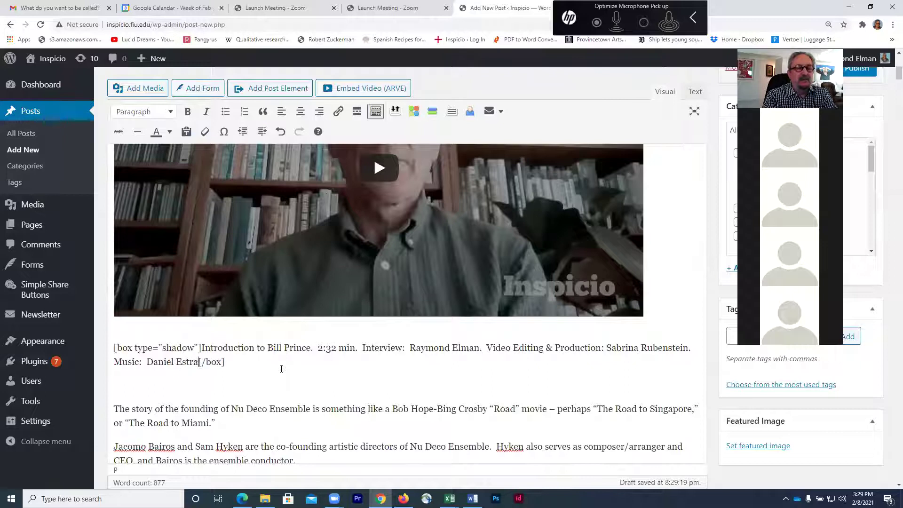
pyautogui.press('BackSpace')
pyautogui.write('a')
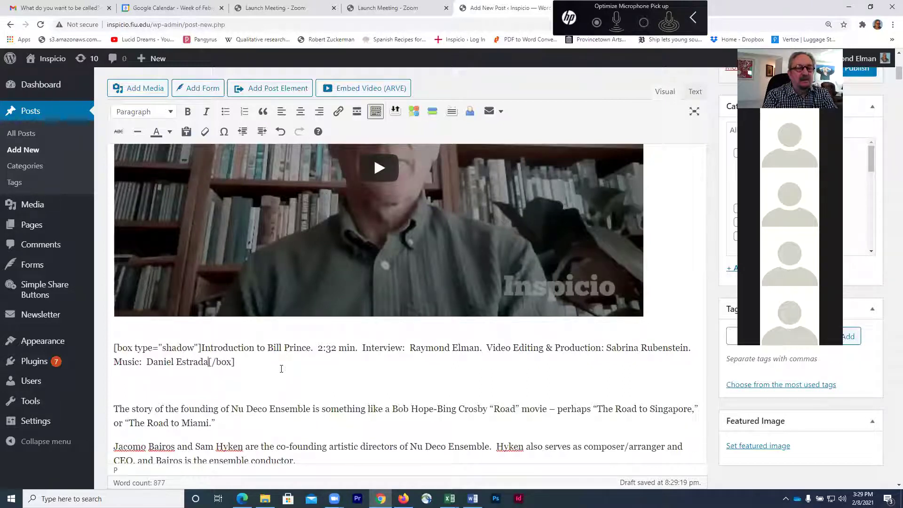
pyautogui.write('.')
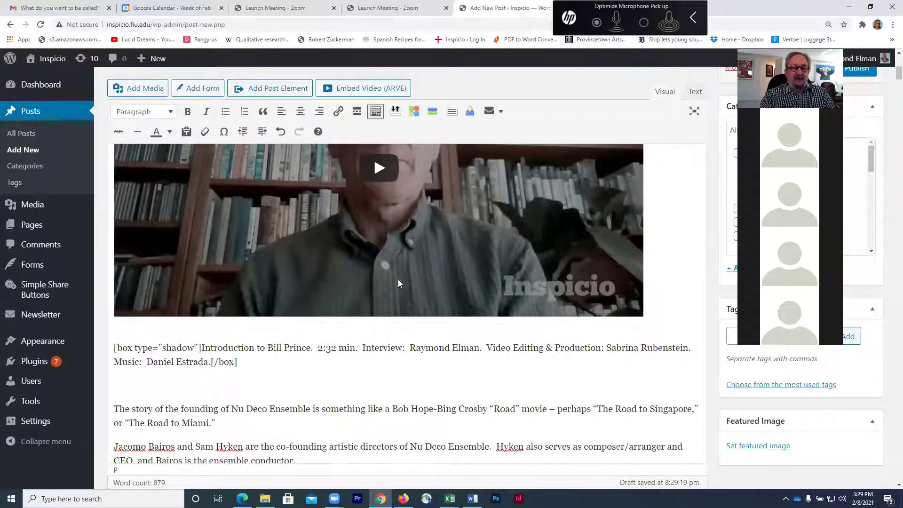
# Step: Insert "were recorded via Zoom," after "The videos below" in the paragraph that introduces the video clips
pyautogui.scroll(-1, 388, 367)
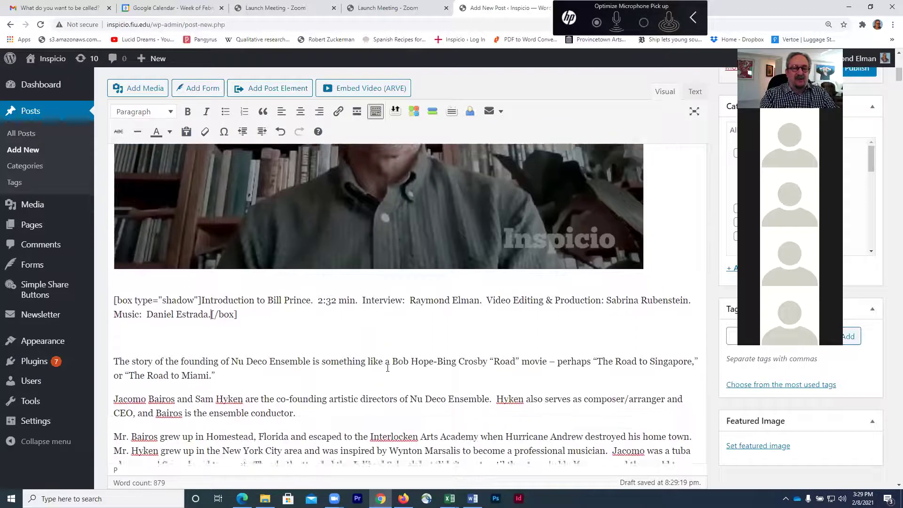
pyautogui.scroll(-2, 388, 367)
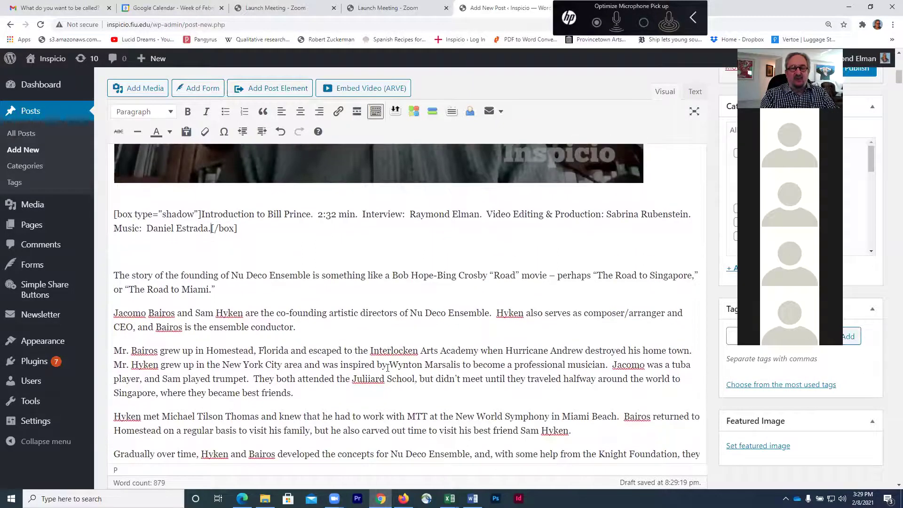
pyautogui.scroll(-1, 388, 368)
pyautogui.scroll(-3, 387, 368)
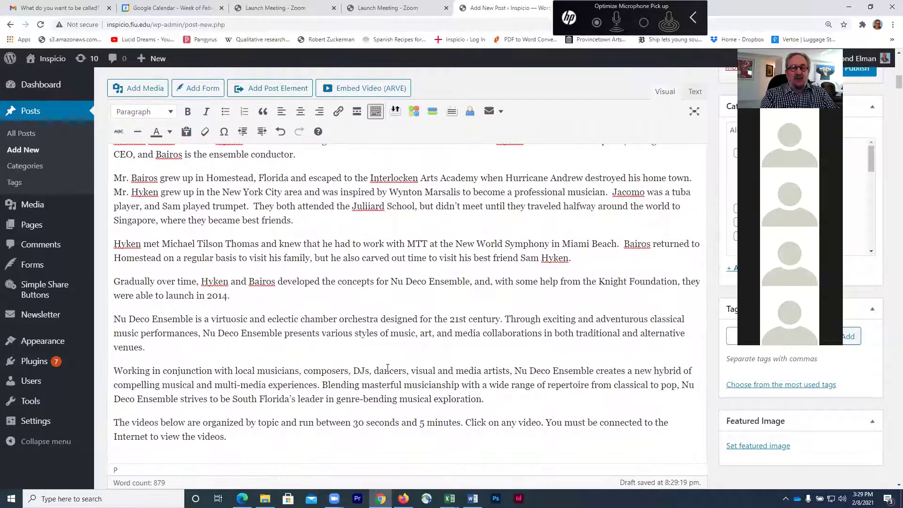
pyautogui.scroll(1, 388, 368)
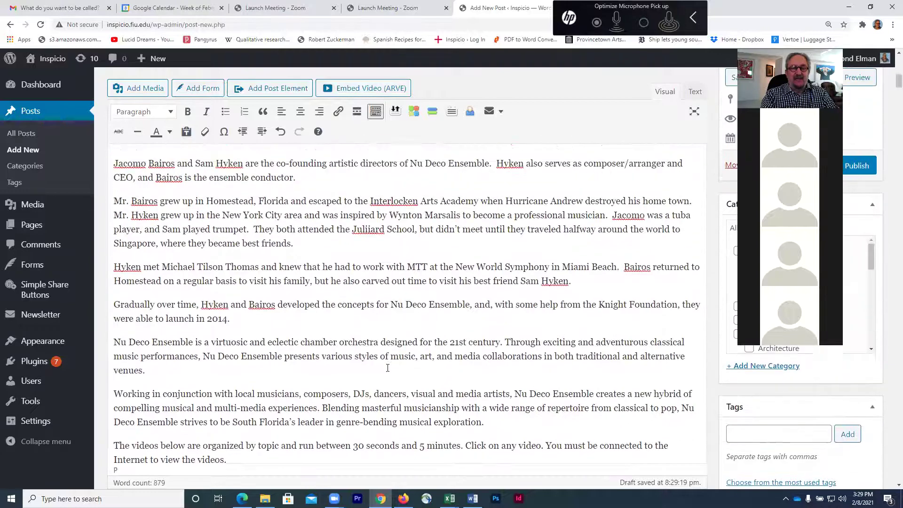
pyautogui.scroll(1, 387, 368)
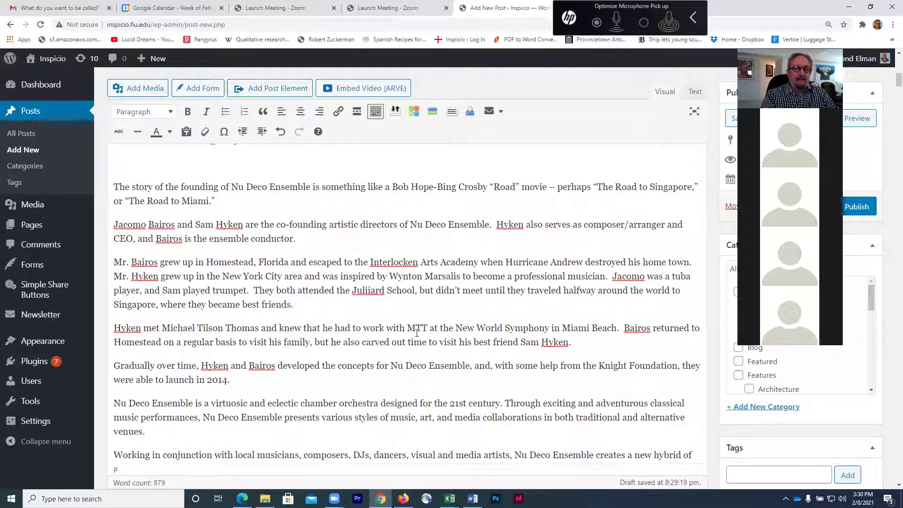
pyautogui.scroll(-3, 416, 334)
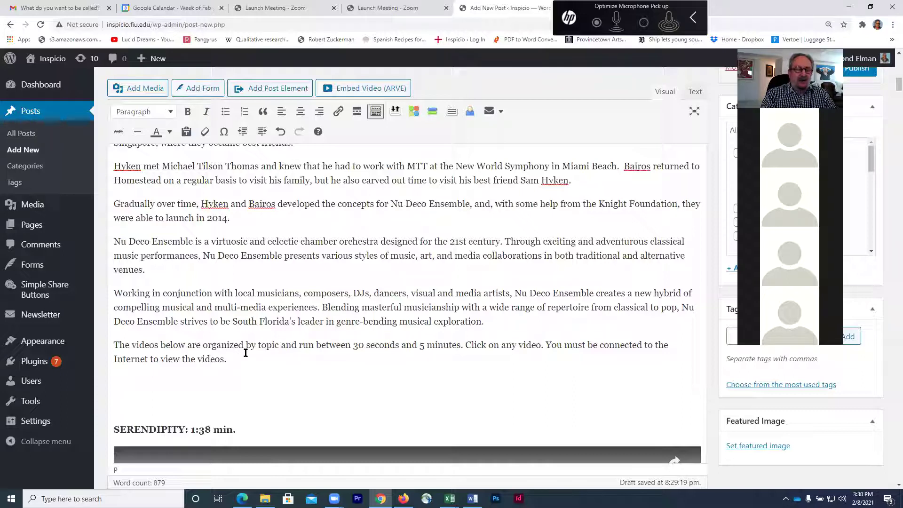
pyautogui.click(185, 345)
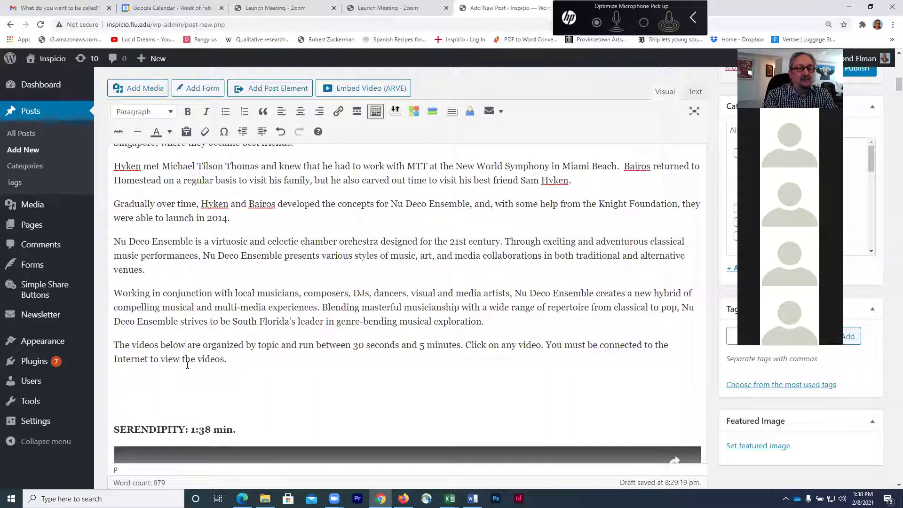
pyautogui.write(',')
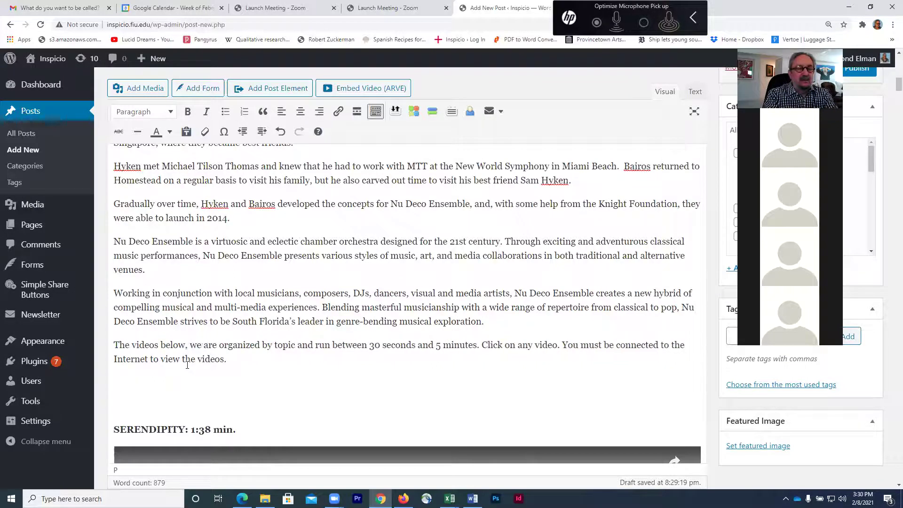
pyautogui.press('BackSpace')
pyautogui.write('were')
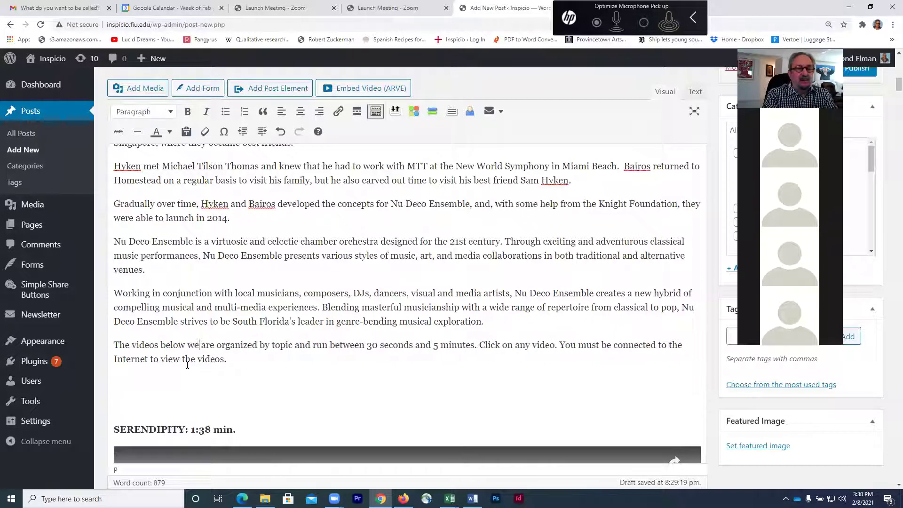
pyautogui.write(' recorded')
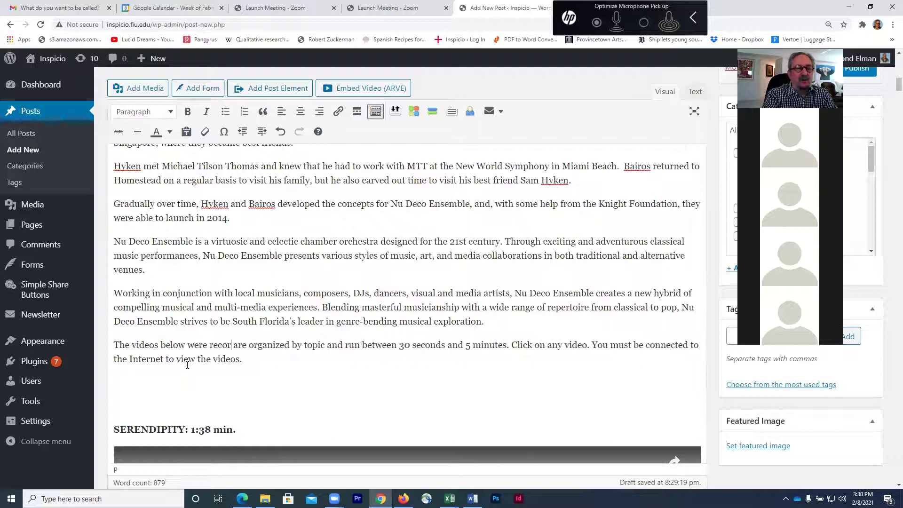
pyautogui.write(' via Zoo')
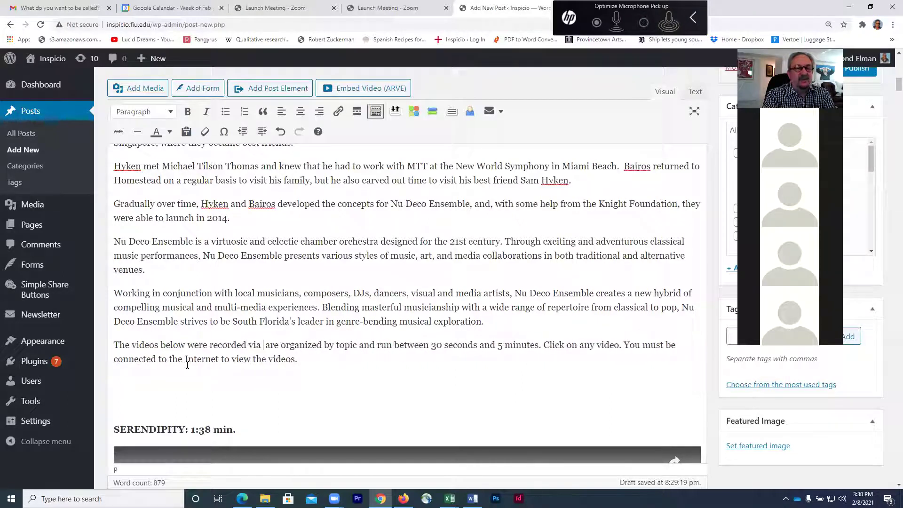
pyautogui.write('m,')
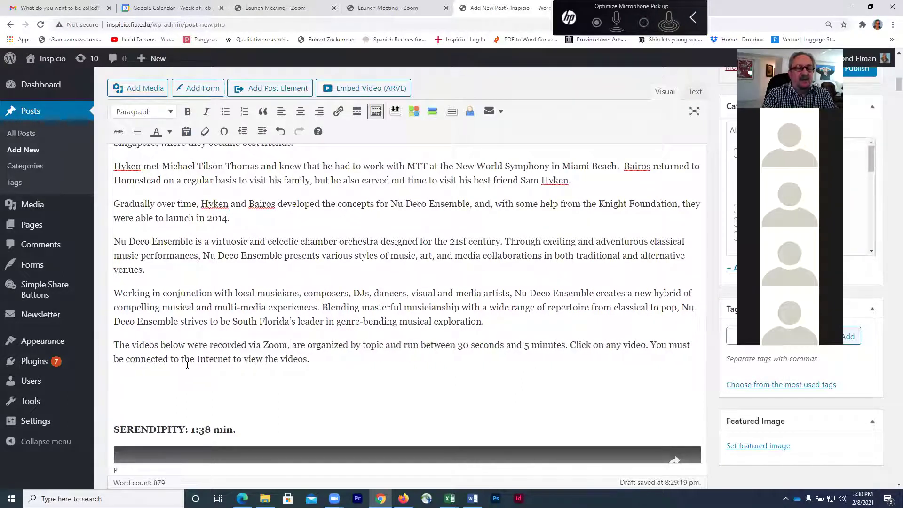
# Step: Bold "recorded via Zoom," and add a comma after "topic" in the same sentence
pyautogui.keyDown('shift'); pyautogui.click(212, 345); pyautogui.keyUp('shift')
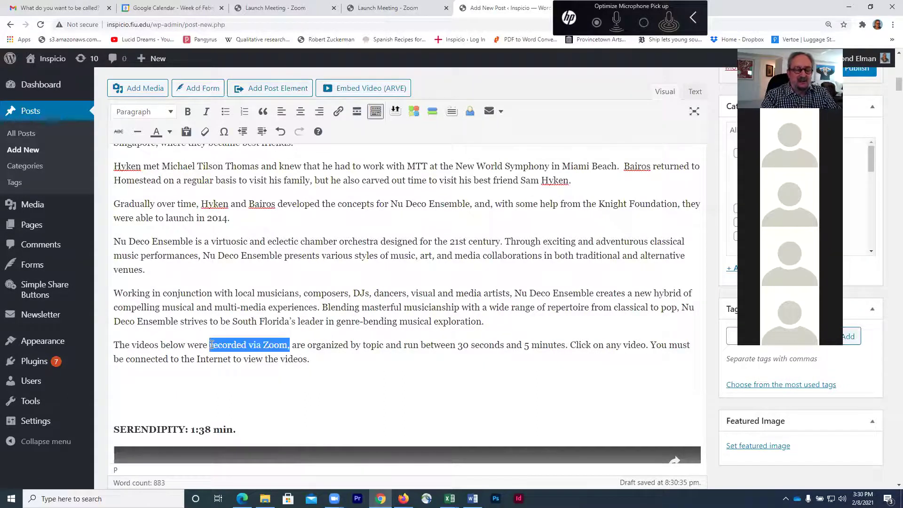
pyautogui.hotkey('ctrl', 'b')
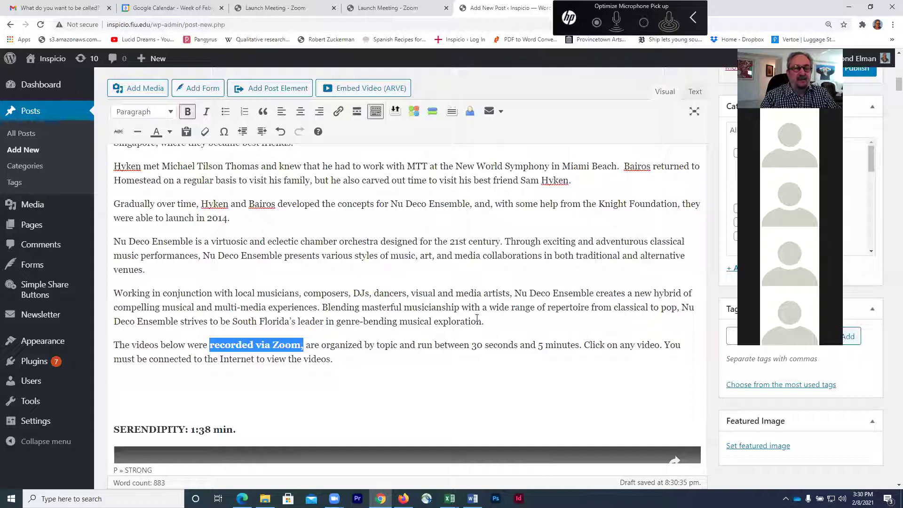
pyautogui.click(414, 346)
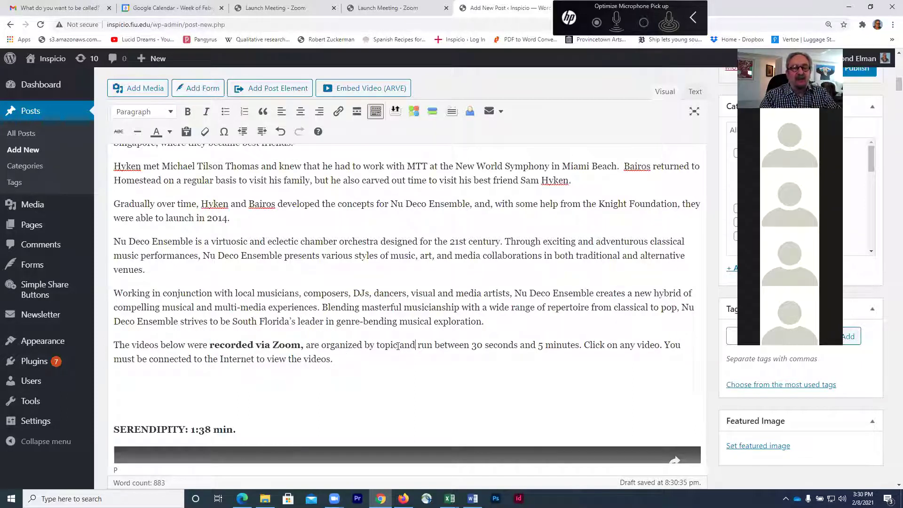
pyautogui.write(',')
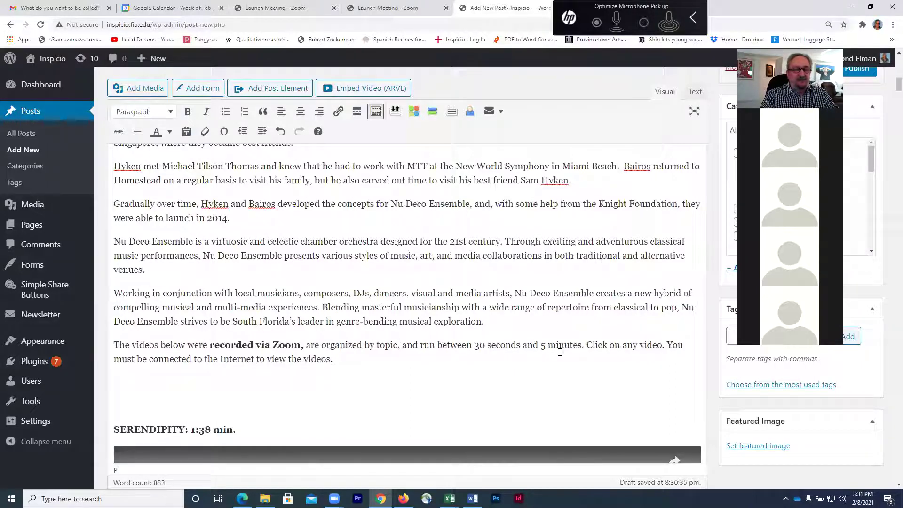
# Step: Open the URL of the embedded video under the "SERENDIPITY: 1:38 min." heading for editing
pyautogui.scroll(-3, 560, 351)
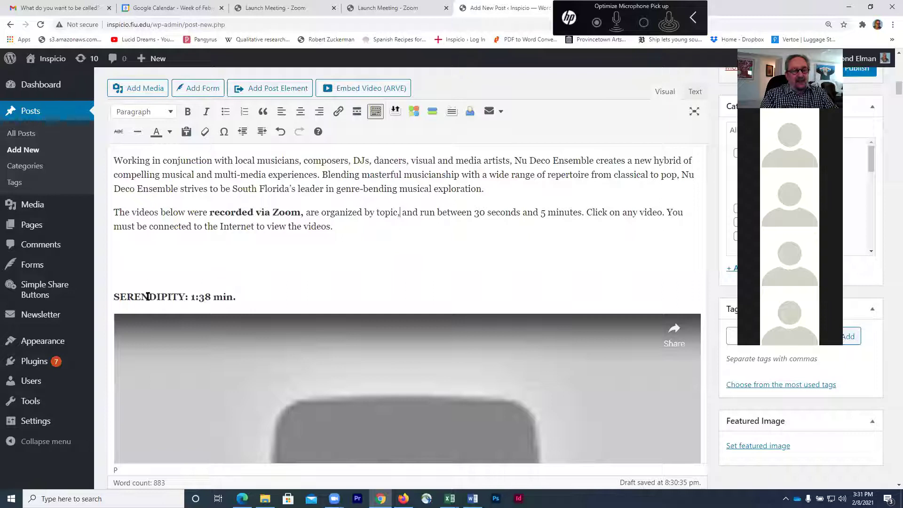
pyautogui.scroll(-2, 185, 328)
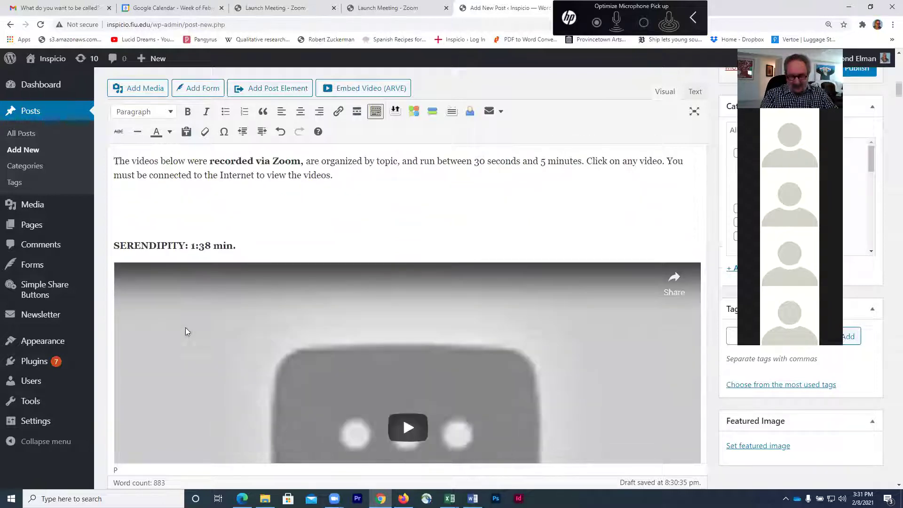
pyautogui.scroll(2, 186, 328)
pyautogui.scroll(-1, 186, 328)
pyautogui.scroll(1, 185, 328)
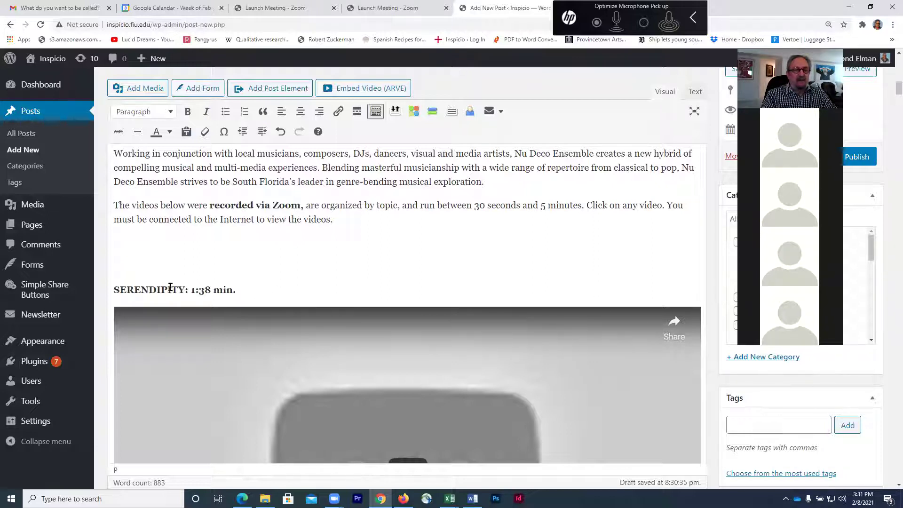
pyautogui.click(326, 320)
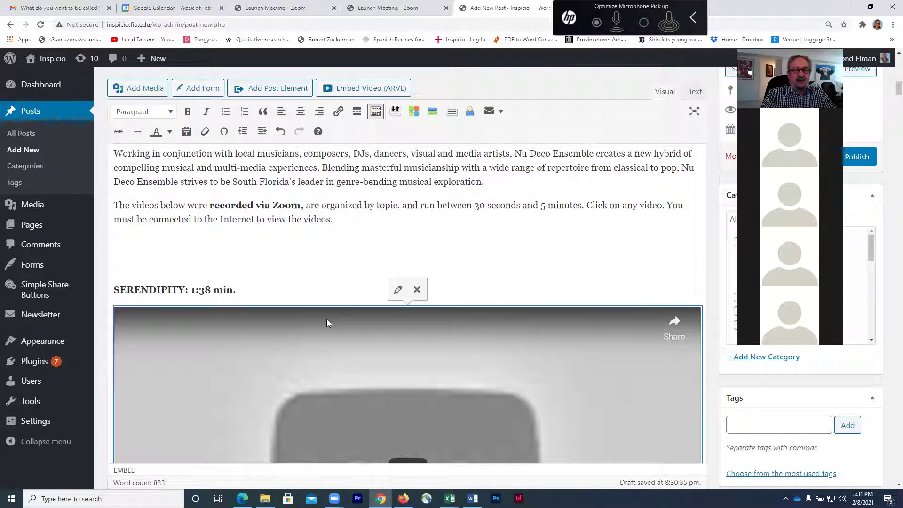
pyautogui.click(398, 290)
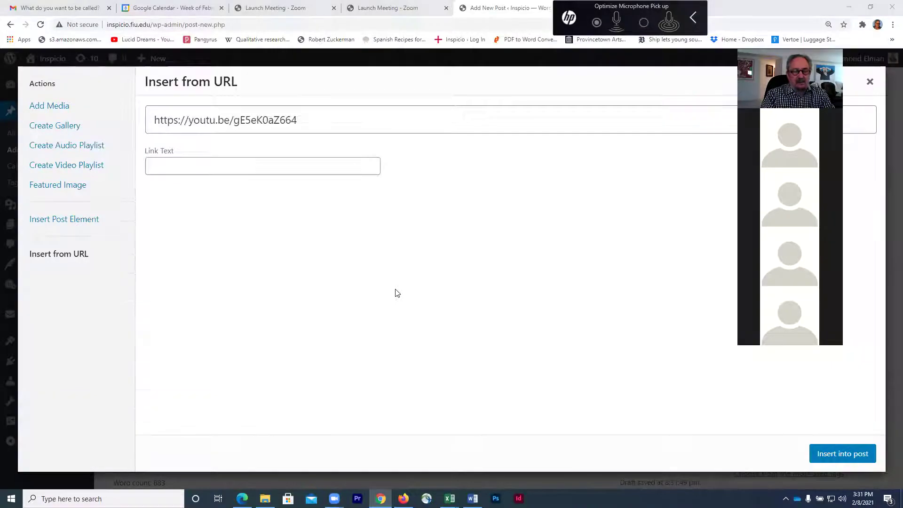
# Step: Switch to YouTube in Firefox, open the "1 Fixed" clip from the interviewee's playlist, pause it and copy its share link
pyautogui.hotkey('alt', 'Tab')
pyautogui.hotkey('alt', 'Tab')
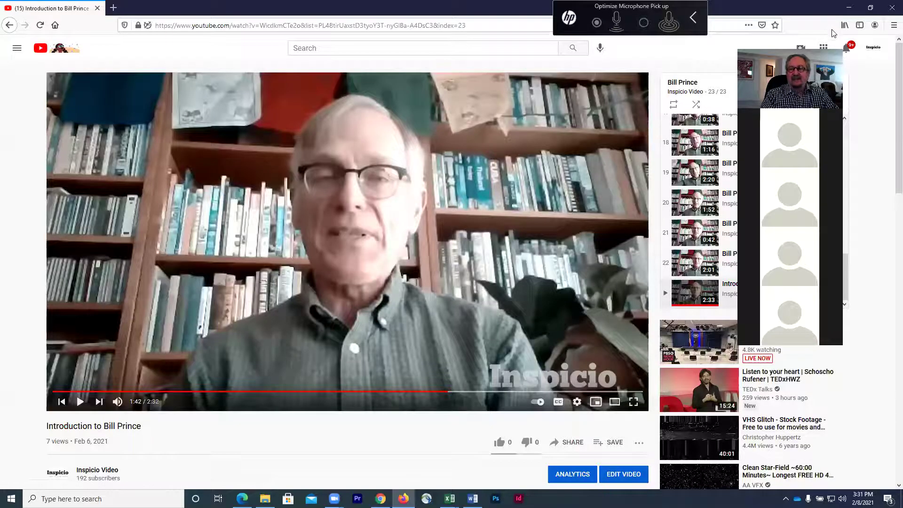
pyautogui.moveTo(833, 33); pyautogui.dragTo(890, 17)
pyautogui.scroll(3, 749, 202)
pyautogui.scroll(10, 748, 202)
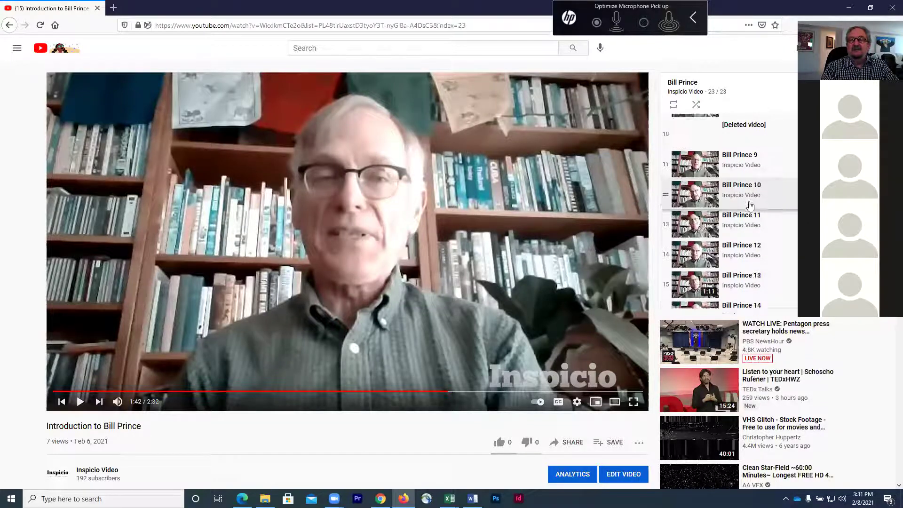
pyautogui.scroll(5, 750, 206)
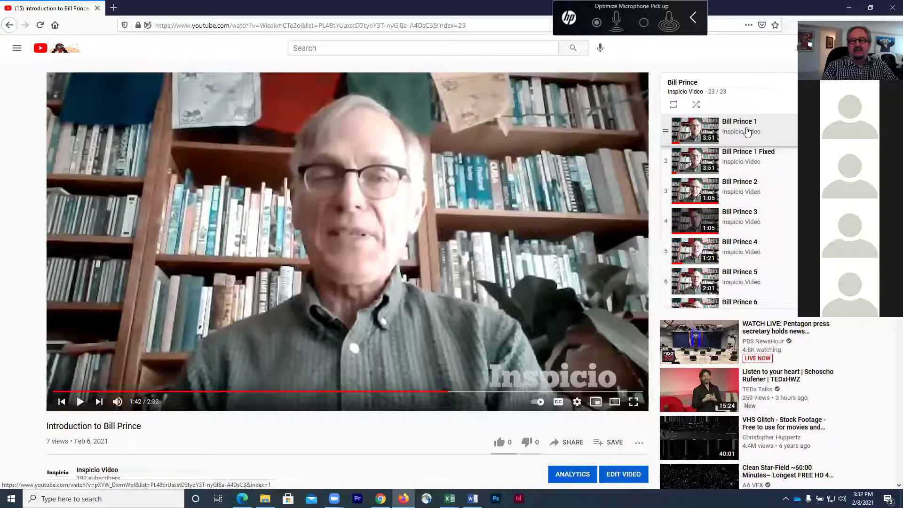
pyautogui.click(689, 161)
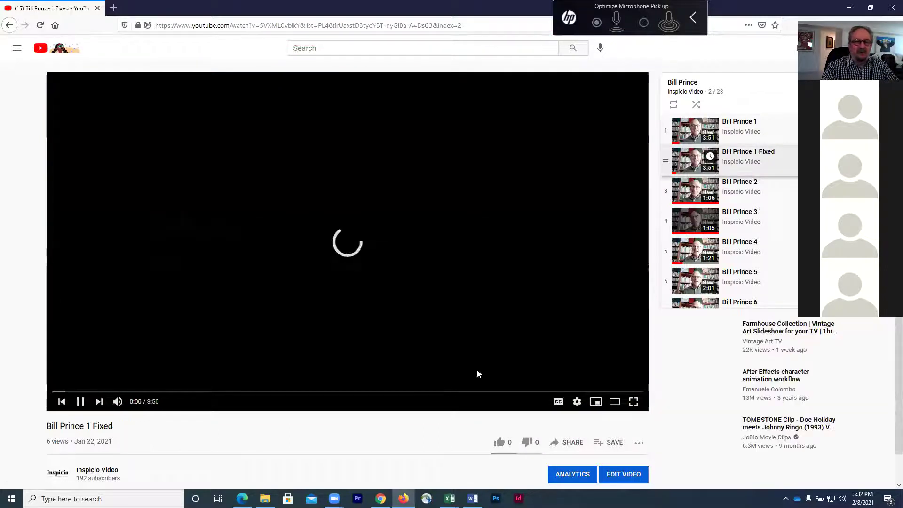
pyautogui.click(79, 407)
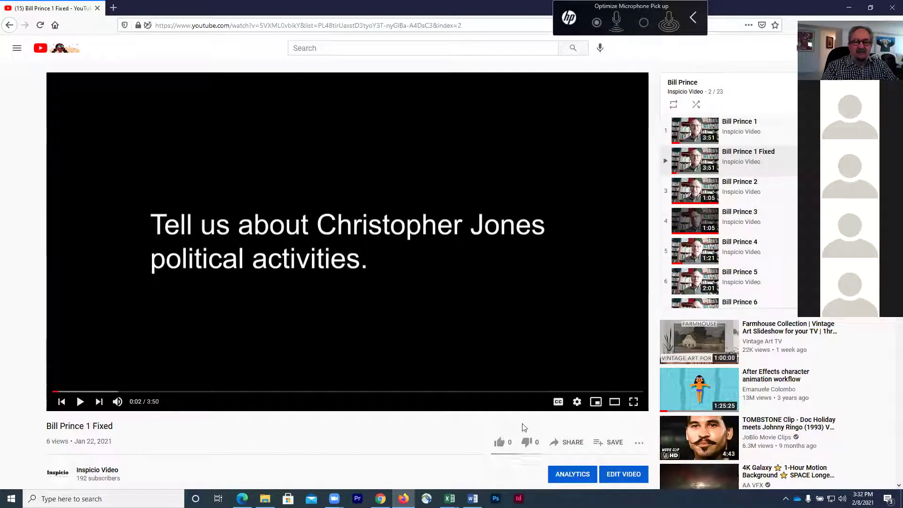
pyautogui.click(572, 443)
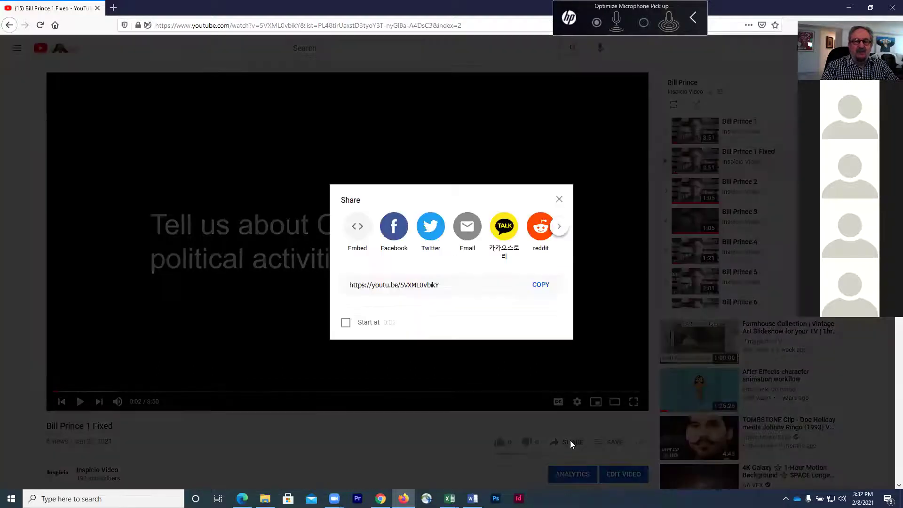
pyautogui.click(541, 288)
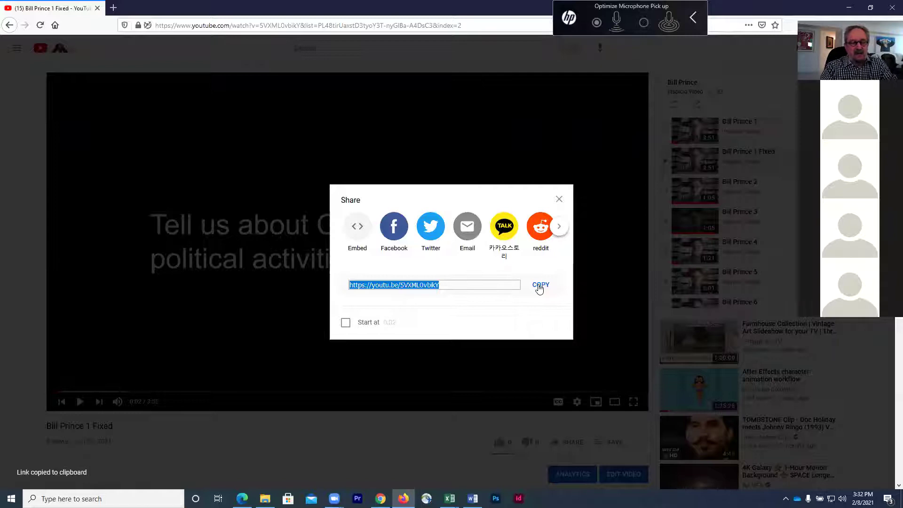
pyautogui.hotkey('alt', 'Tab')
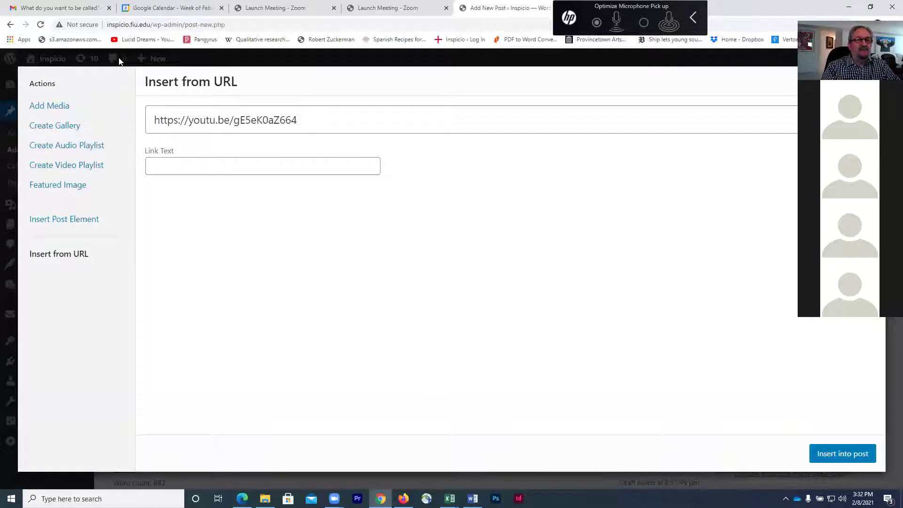
pyautogui.moveTo(302, 118); pyautogui.dragTo(151, 116)
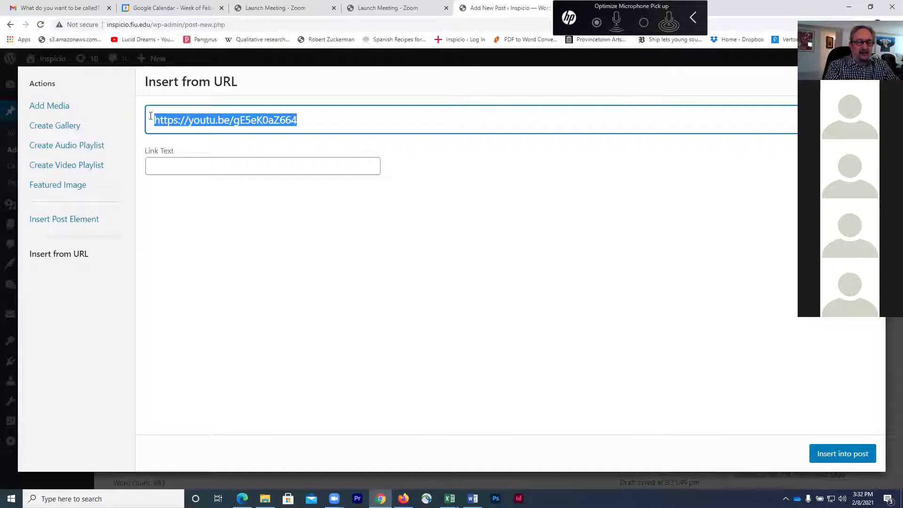
pyautogui.hotkey('ctrl', 'v')
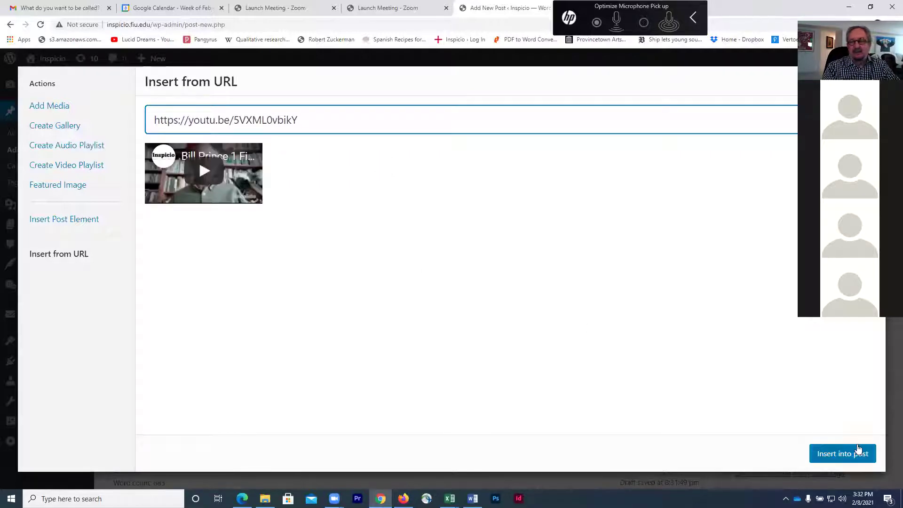
pyautogui.click(836, 454)
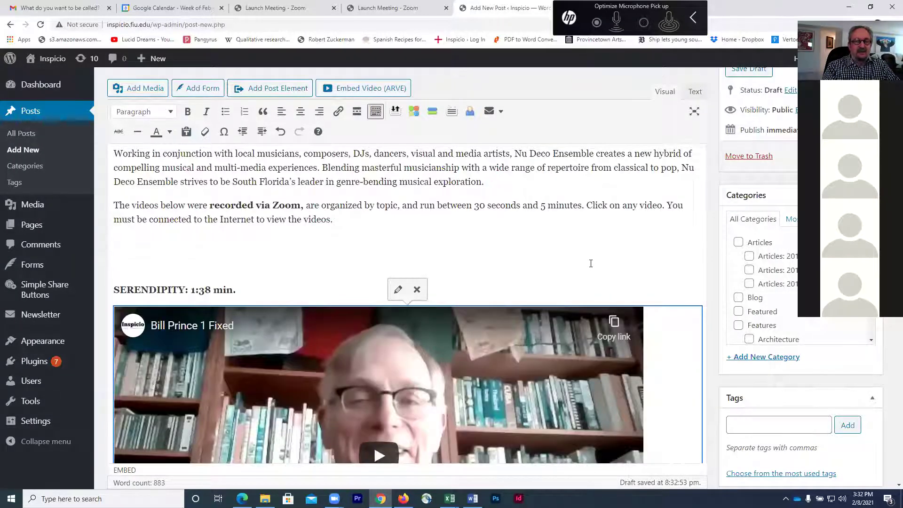
# Step: Switch to the interviewee's video log workbook in Excel to look up the first clip's question and success factor
pyautogui.scroll(-4, 591, 264)
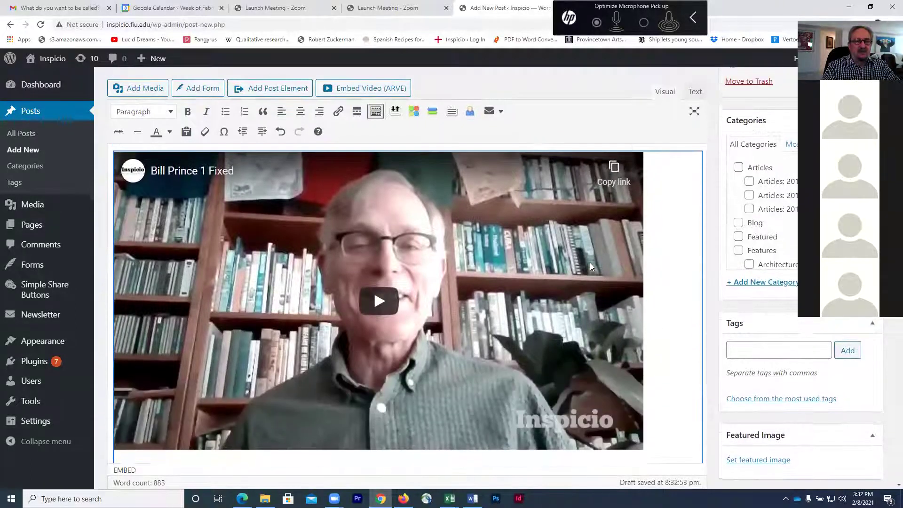
pyautogui.scroll(2, 591, 266)
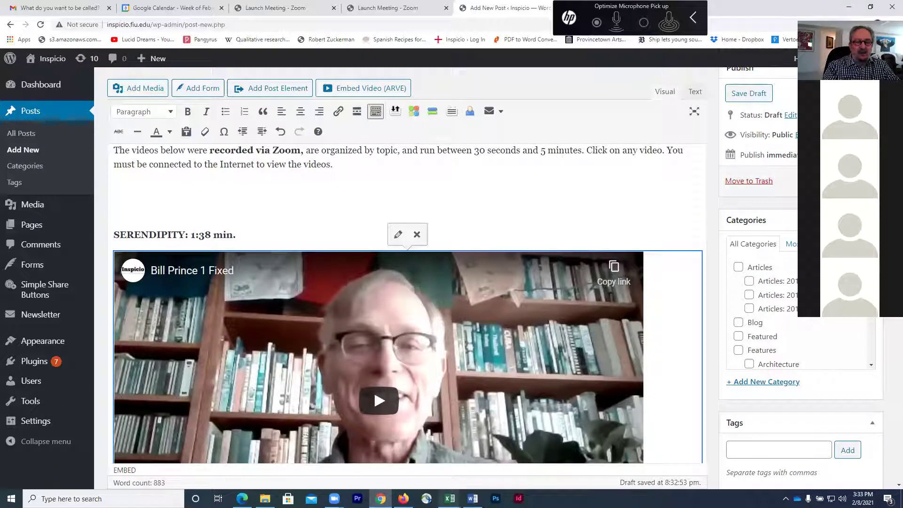
pyautogui.moveTo(449, 499)
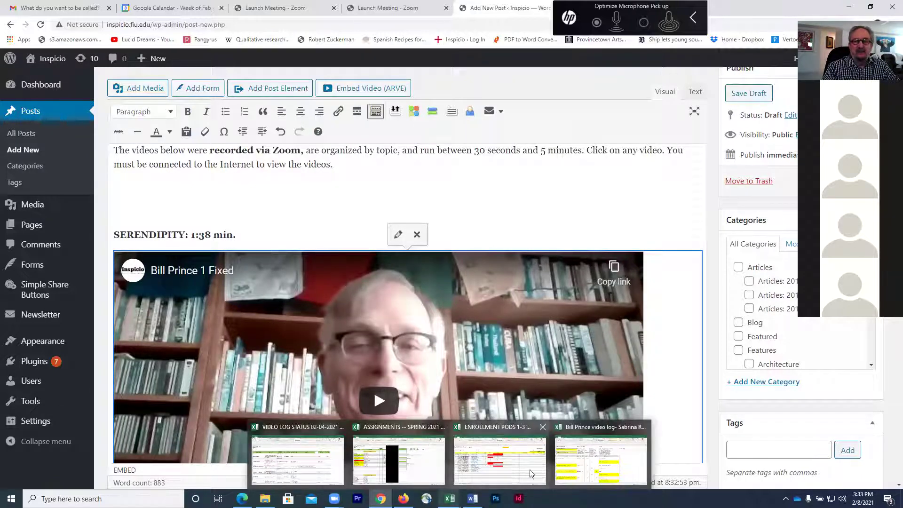
pyautogui.click(564, 469)
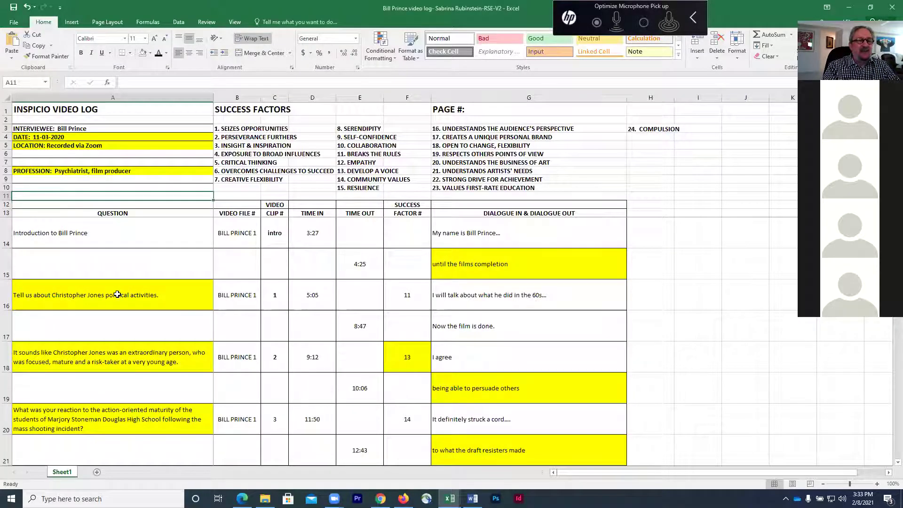
# Step: Select the full clip 1 question text in cell A16 of the video log for copying
pyautogui.click(117, 296)
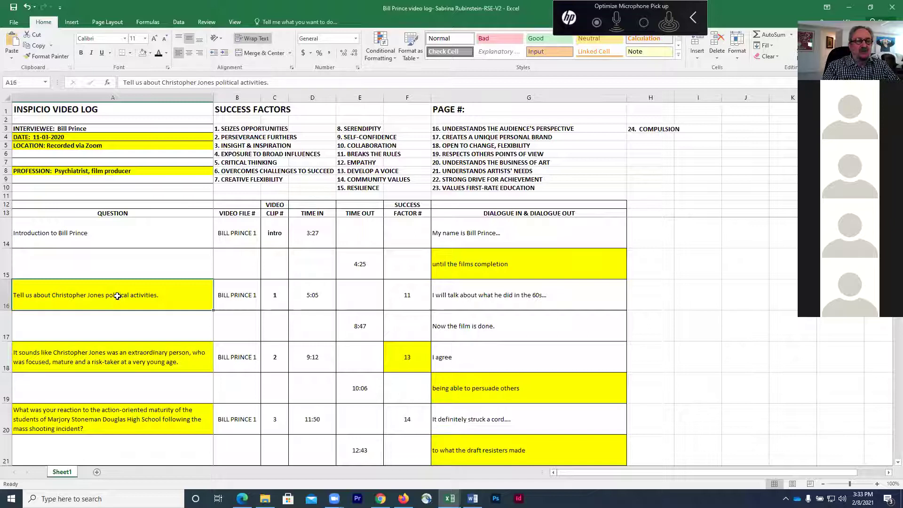
pyautogui.click(129, 83)
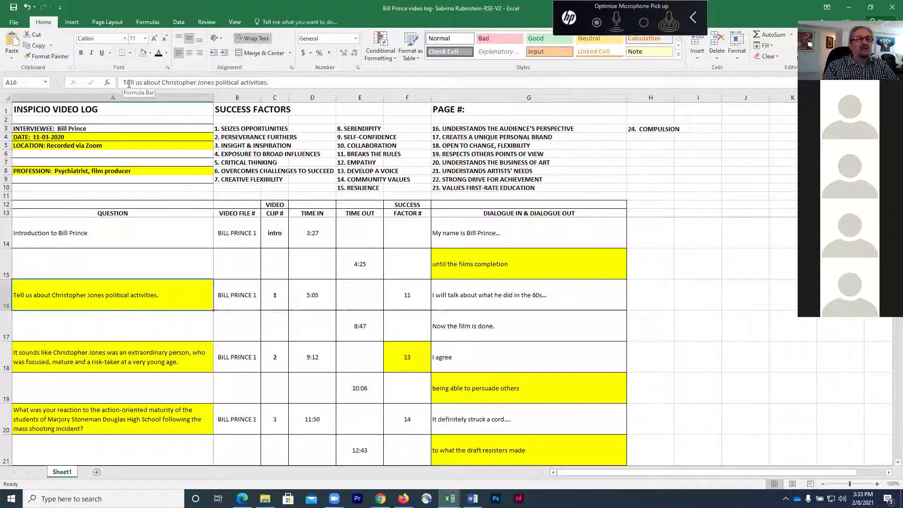
pyautogui.doubleClick(129, 83)
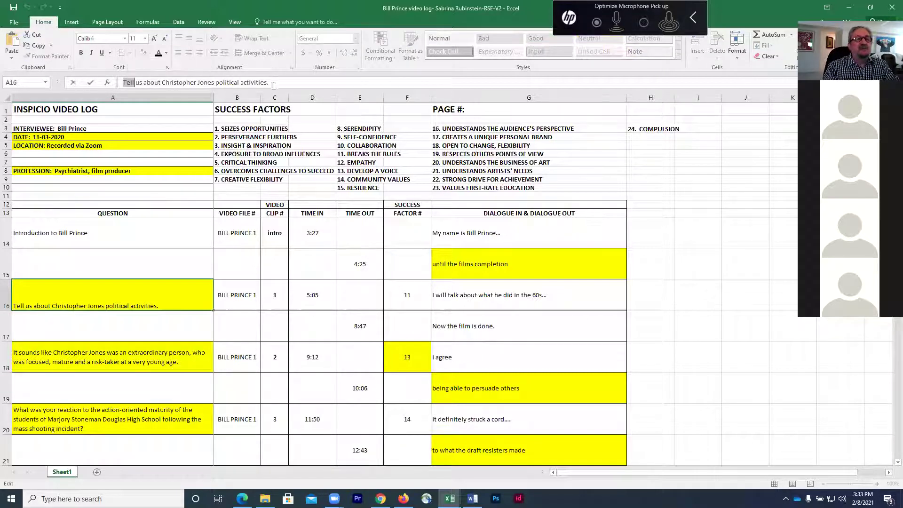
pyautogui.keyDown('shift'); pyautogui.click(273, 83); pyautogui.keyUp('shift')
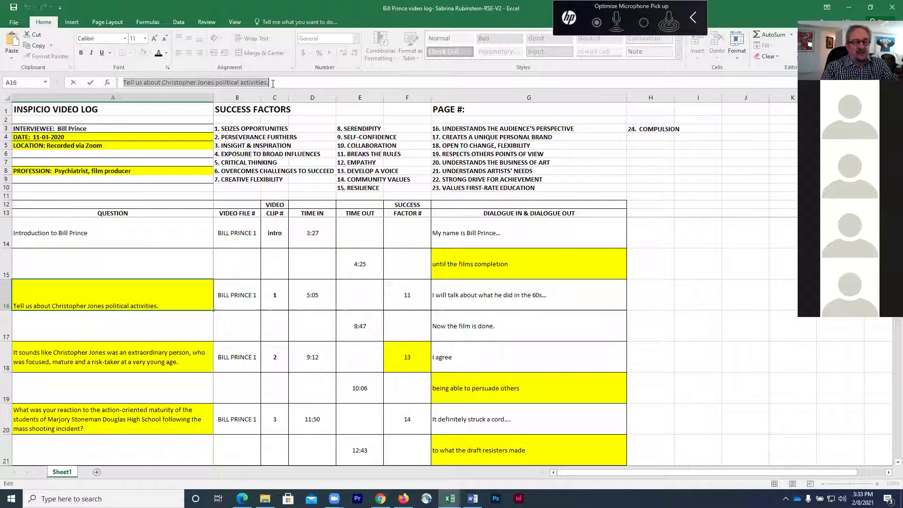
# Step: Switch to the WordPress post and replace the Nu Deco question in the first video's shadow box with the copied clip 1 question
pyautogui.hotkey('alt', 'Tab')
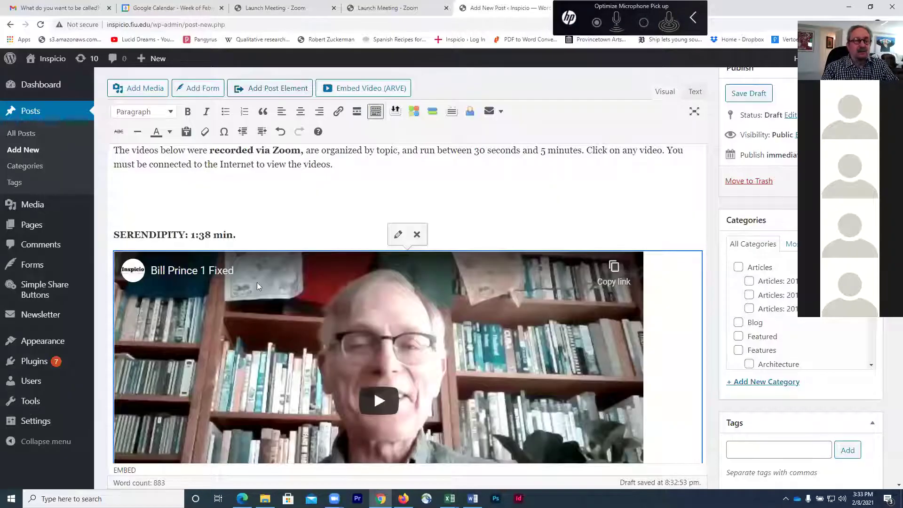
pyautogui.scroll(-4, 256, 282)
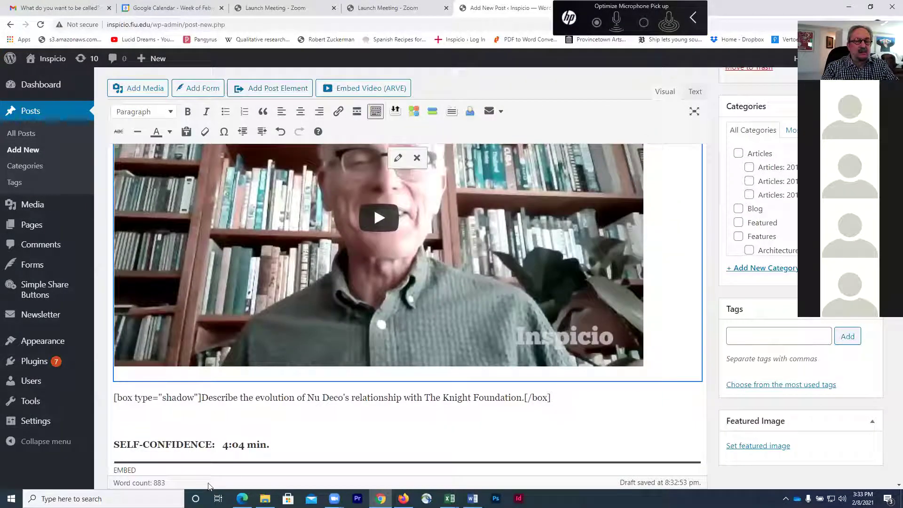
pyautogui.click(202, 398)
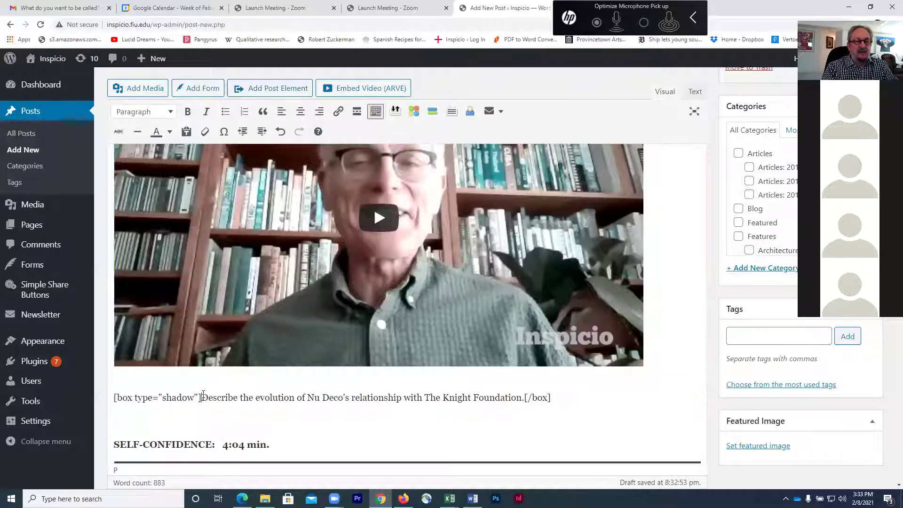
pyautogui.keyDown('shift'); pyautogui.click(525, 399); pyautogui.keyUp('shift')
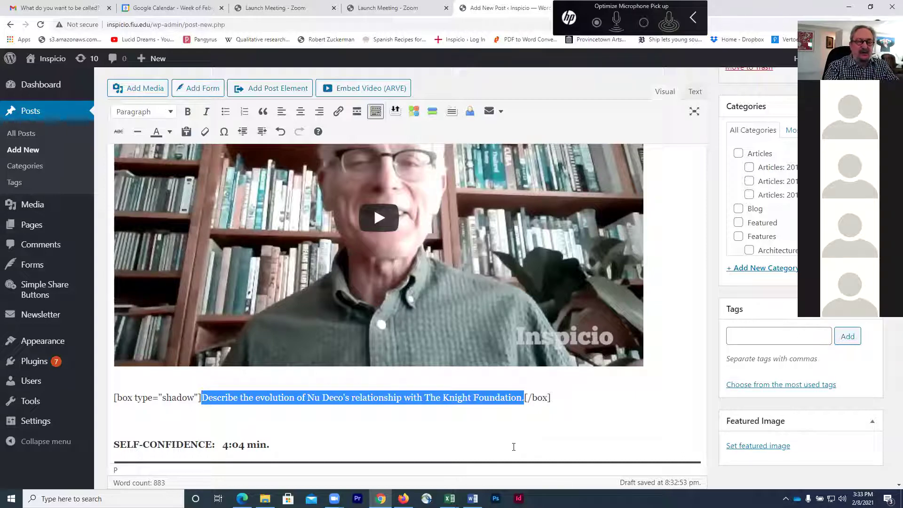
pyautogui.hotkey('ctrl', 'v')
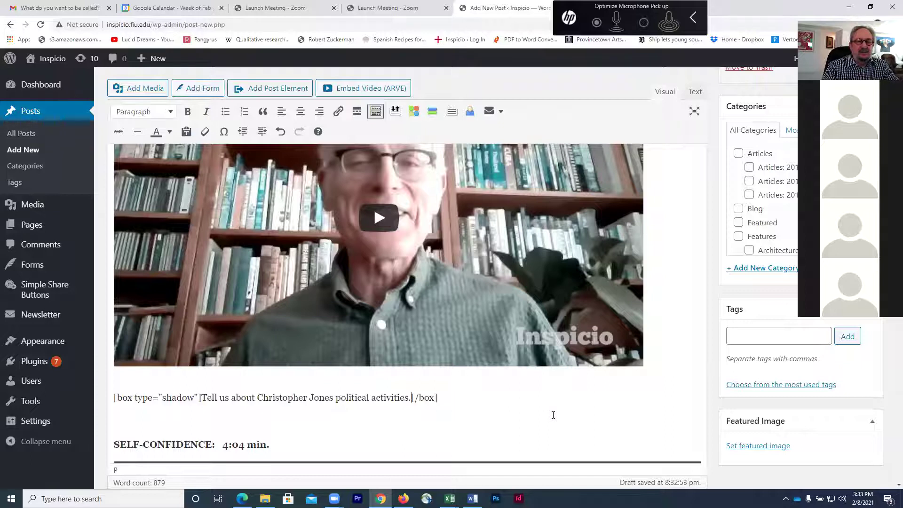
# Step: Return to the Excel video log, look up clip 1's success factor number, and copy its name, "BREAKS THE RULES", from cell E6
pyautogui.scroll(4, 553, 415)
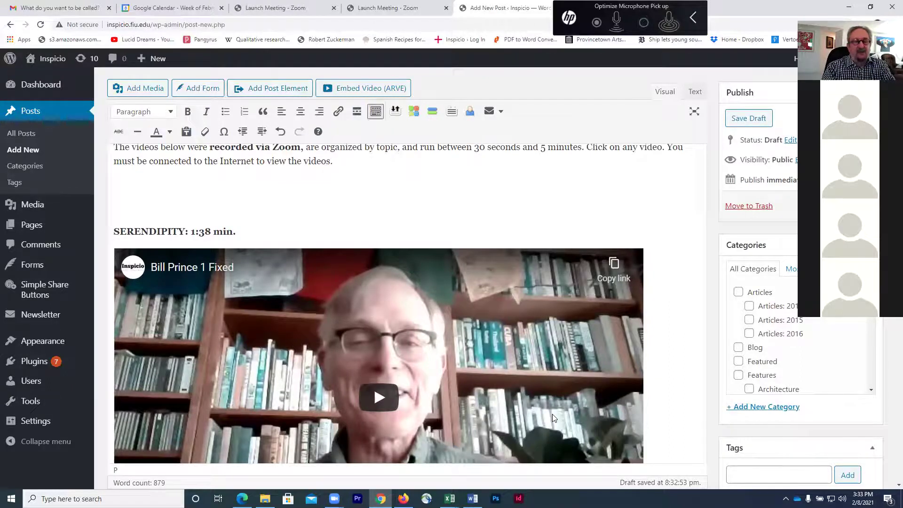
pyautogui.hotkey('alt', 'Tab')
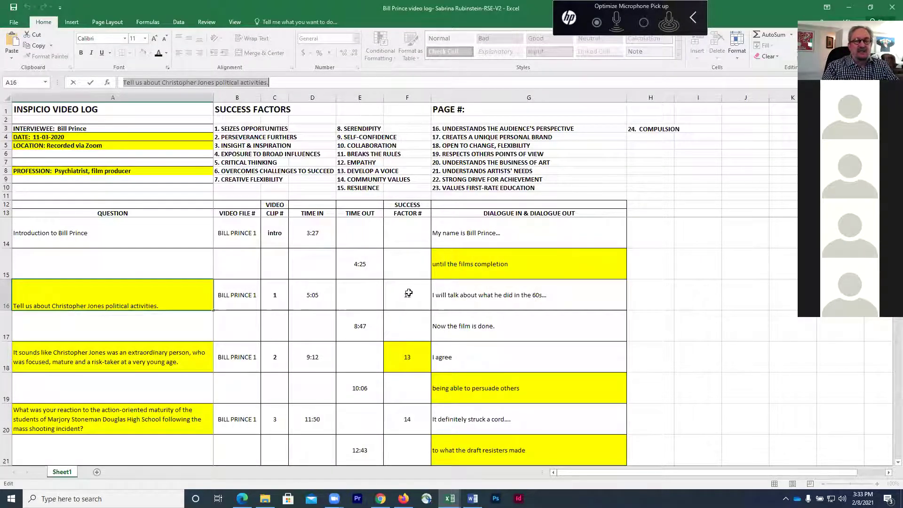
pyautogui.click(409, 293)
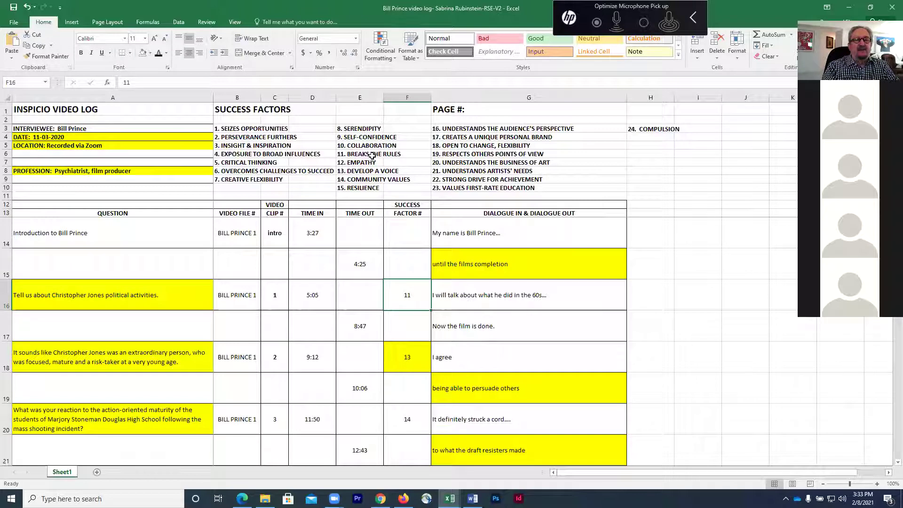
pyautogui.click(345, 153)
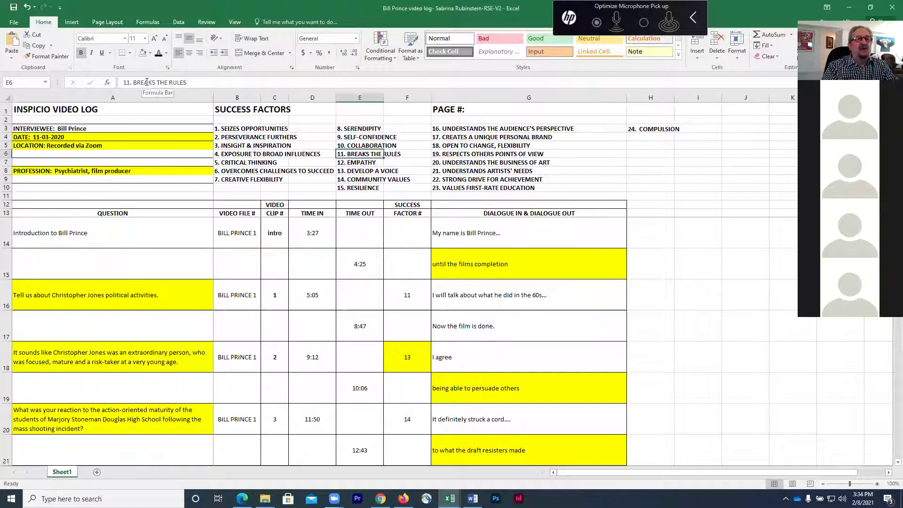
pyautogui.doubleClick(151, 82)
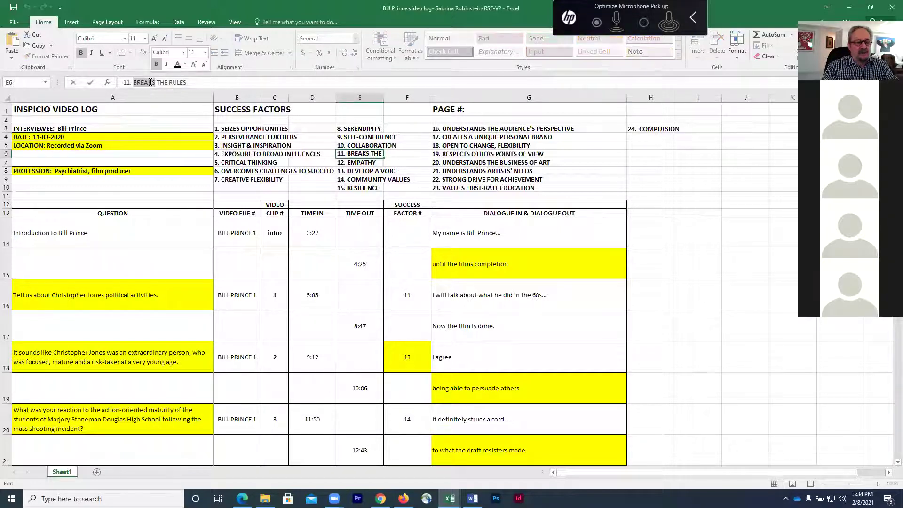
pyautogui.keyDown('shift'); pyautogui.click(189, 81); pyautogui.keyUp('shift')
pyautogui.hotkey('ctrl', 'c')
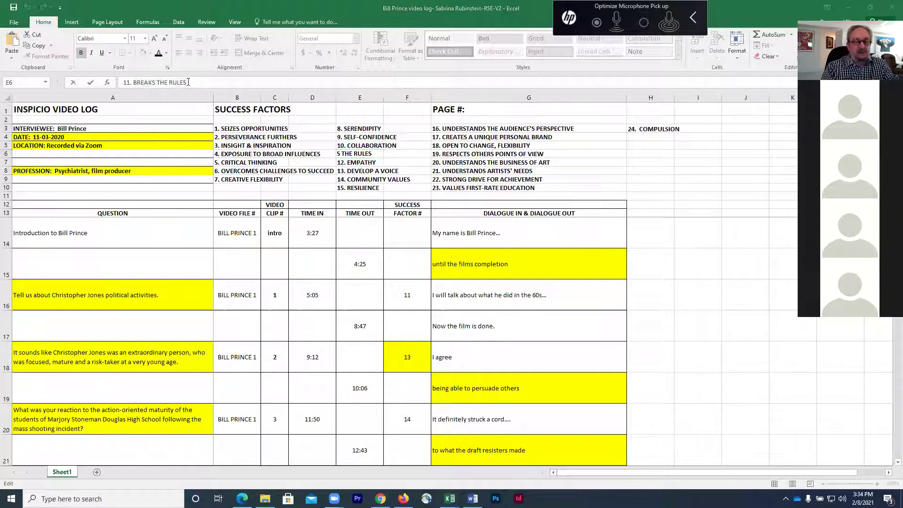
# Step: In the WordPress post, replace the word "SERENDIPITY" in the first video's heading with "BREAKS THE RULES"
pyautogui.hotkey('alt', 'Tab')
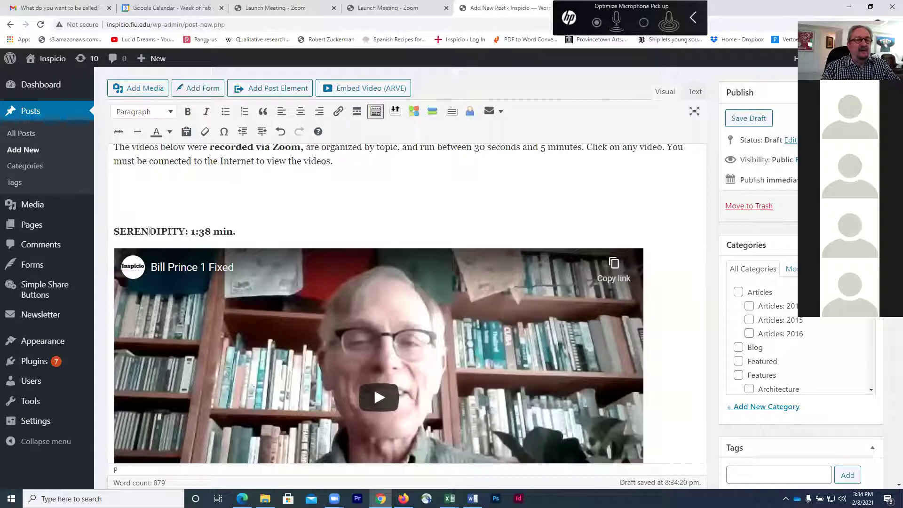
pyautogui.doubleClick(149, 230)
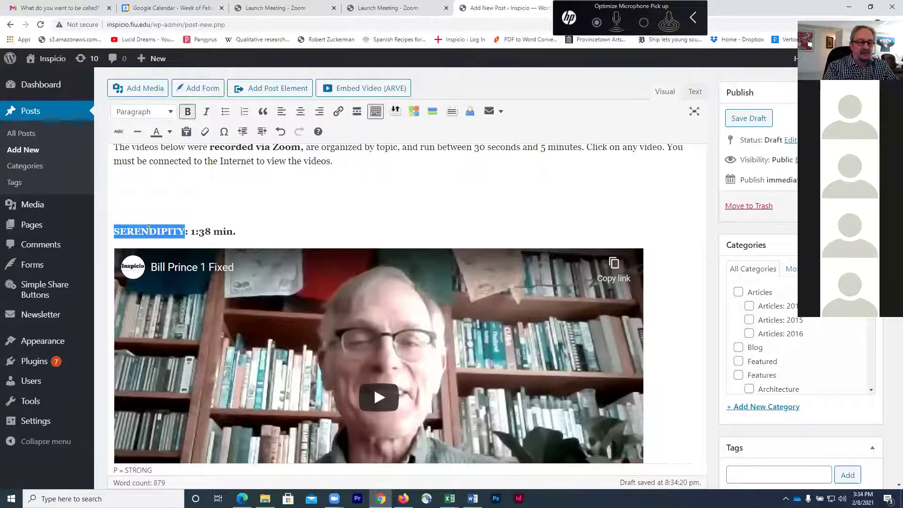
pyautogui.hotkey('ctrl', 'v')
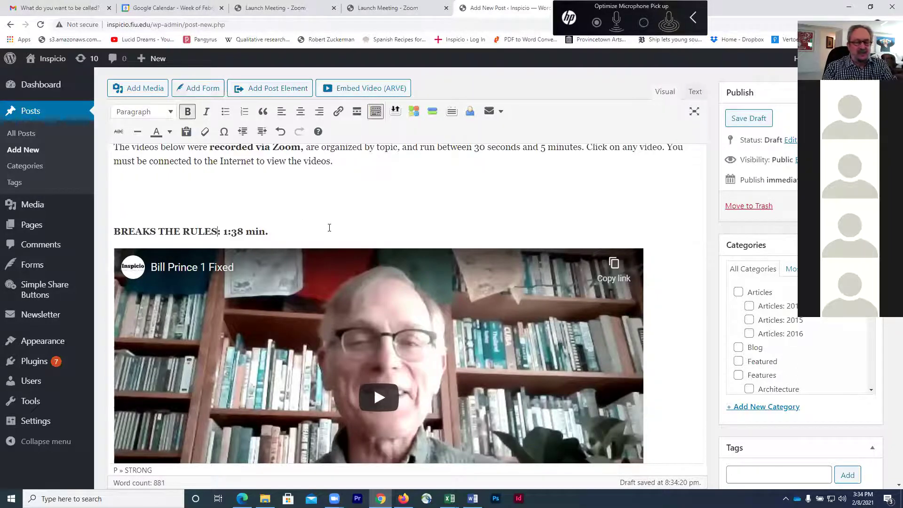
# Step: Switch to the YouTube page in Firefox and dismiss the Share dialog to check the video's running time
pyautogui.hotkey('alt', 'Tab')
pyautogui.hotkey('alt', 'Tab')
pyautogui.hotkey('alt', 'Tab')
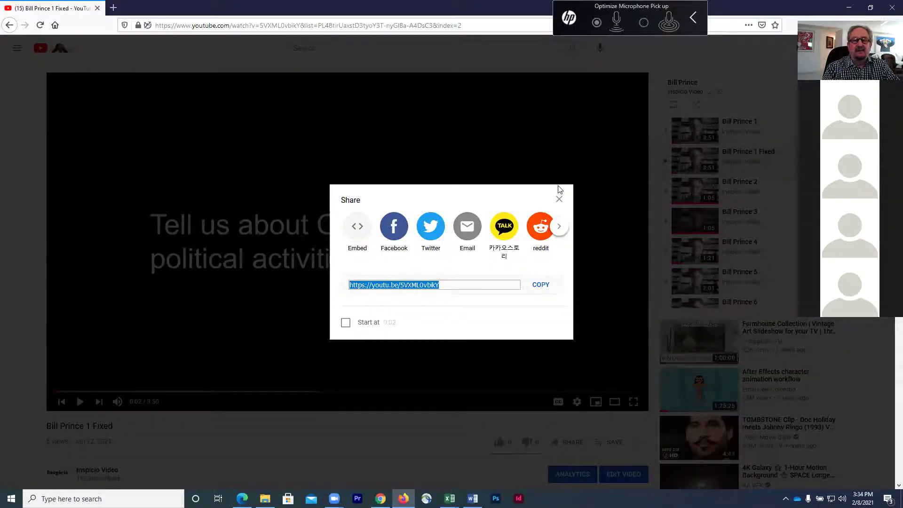
pyautogui.click(559, 199)
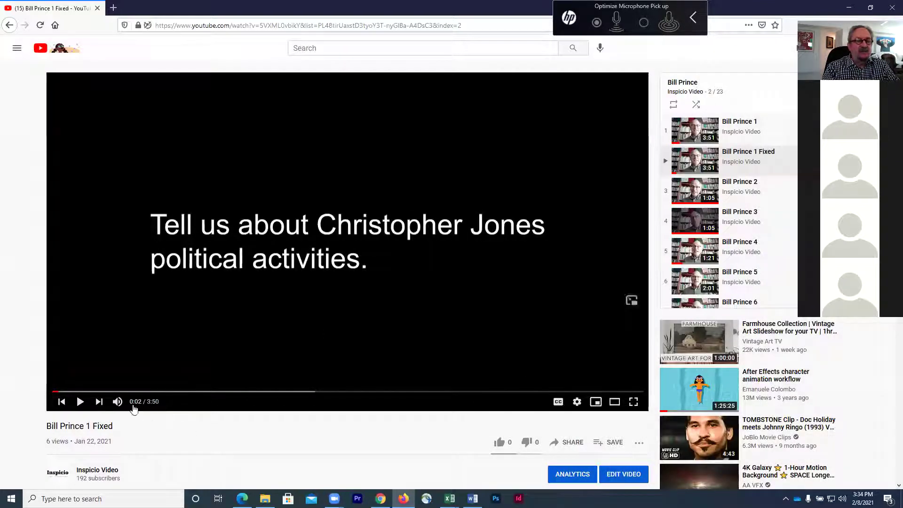
# Step: Back in the WordPress post, set the duration in the "BREAKS THE RULES" heading to 3:50 min
pyautogui.hotkey('alt', 'Tab')
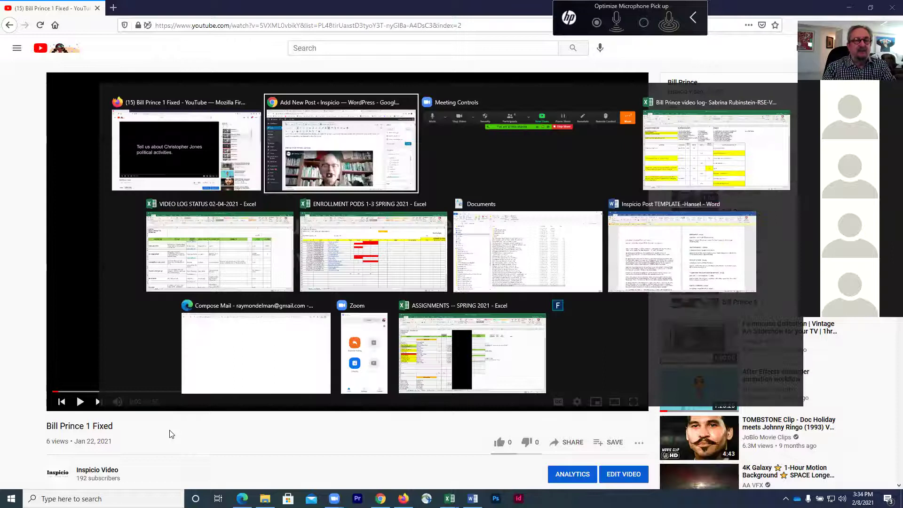
pyautogui.scroll(-3, 171, 434)
pyautogui.scroll(3, 171, 434)
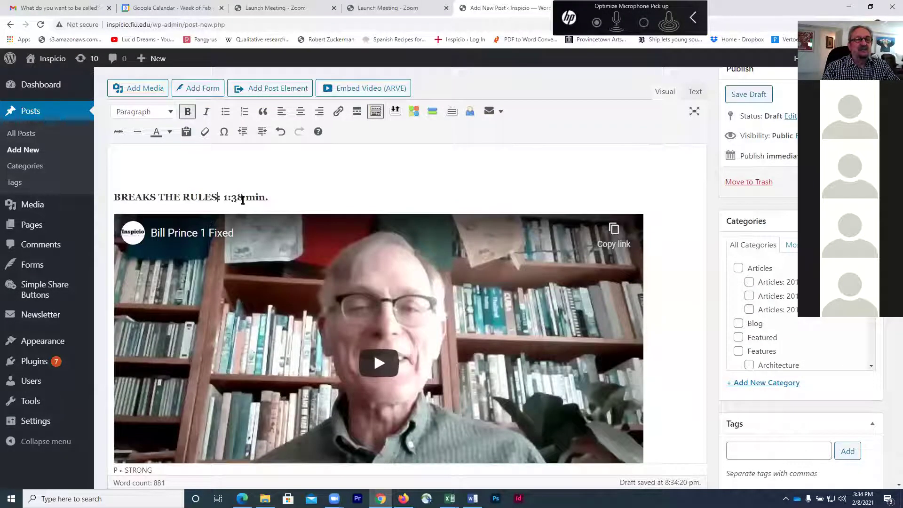
pyautogui.press('BackSpace')
pyautogui.press('BackSpace')
pyautogui.press('BackSpace')
pyautogui.press('BackSpace')
pyautogui.write('3')
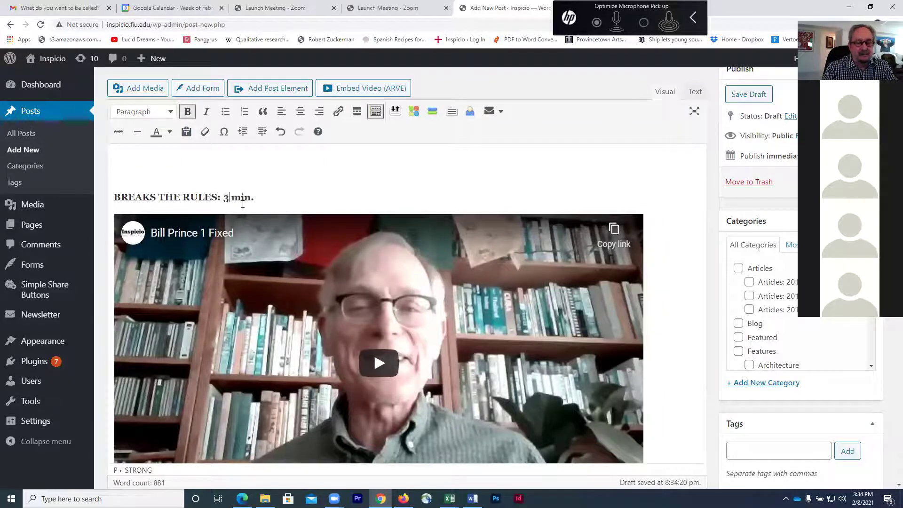
pyautogui.write(':50')
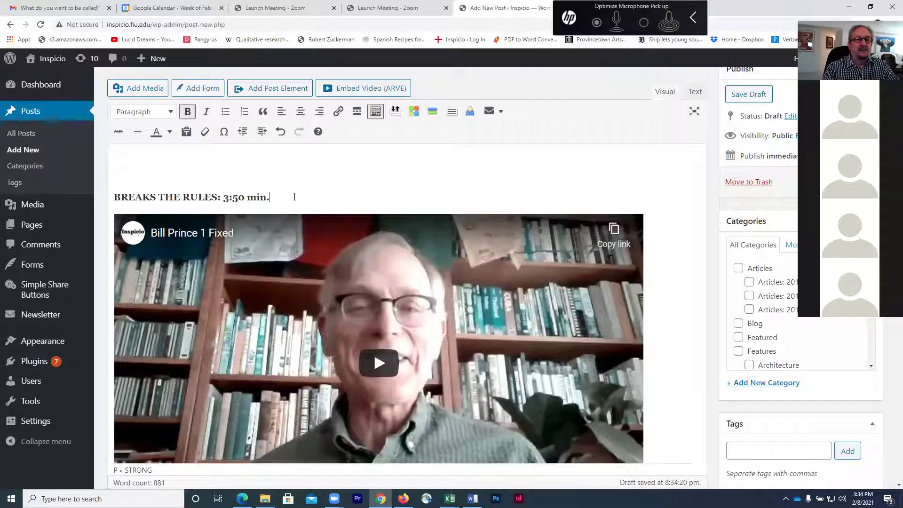
# Step: Save the post as a draft with the updated heading and question
pyautogui.scroll(-2, 295, 196)
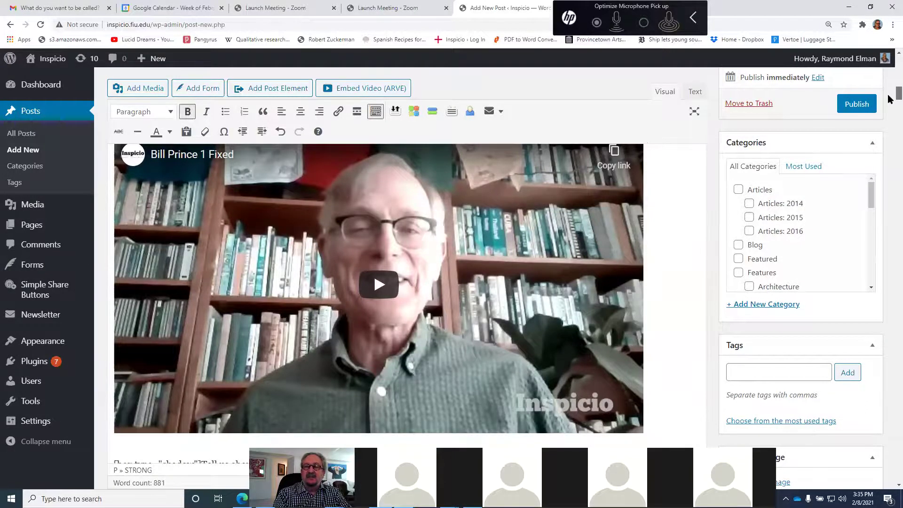
pyautogui.scroll(10, 890, 99)
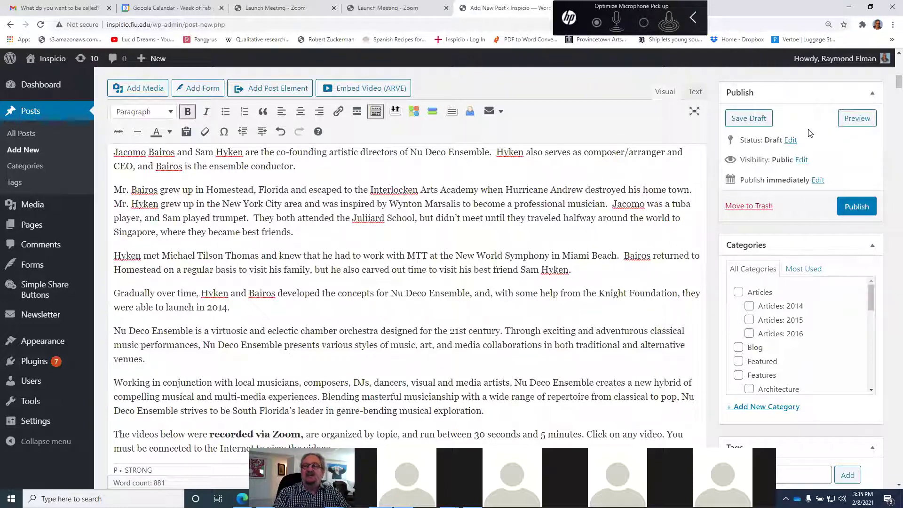
pyautogui.click(743, 122)
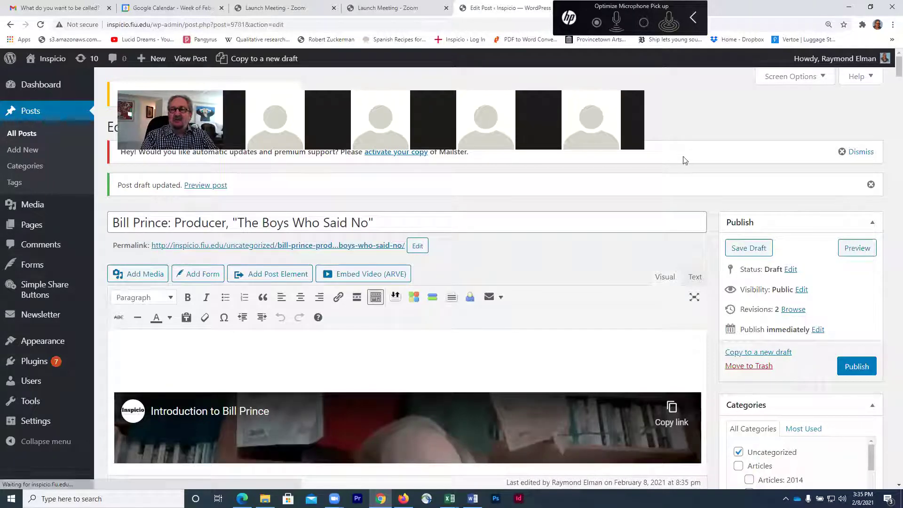
# Step: Change the post's category from Uncategorized to Interviews
pyautogui.scroll(-6, 890, 96)
pyautogui.moveTo(888, 91)
pyautogui.mouseDown()
pyautogui.moveTo(888, 103)
pyautogui.moveTo(889, 92)
pyautogui.mouseUp()
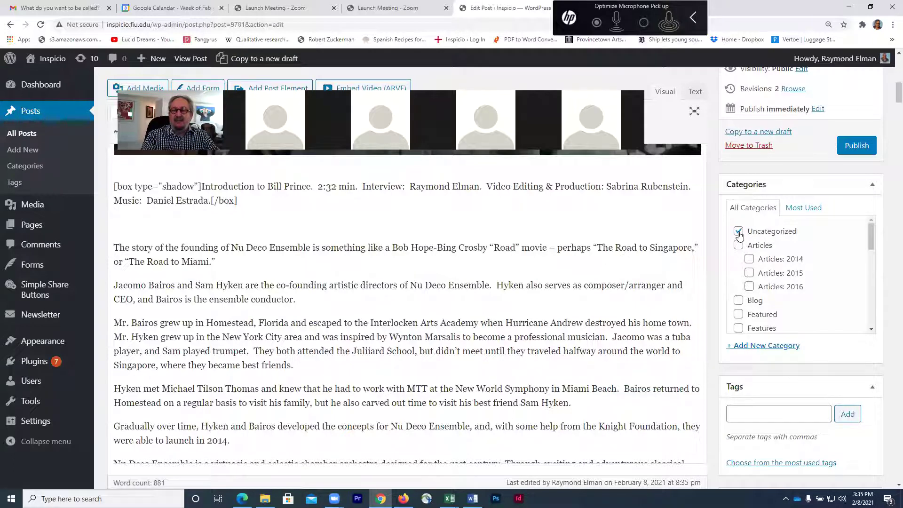
pyautogui.moveTo(873, 239); pyautogui.dragTo(862, 223)
pyautogui.scroll(-3, 861, 235)
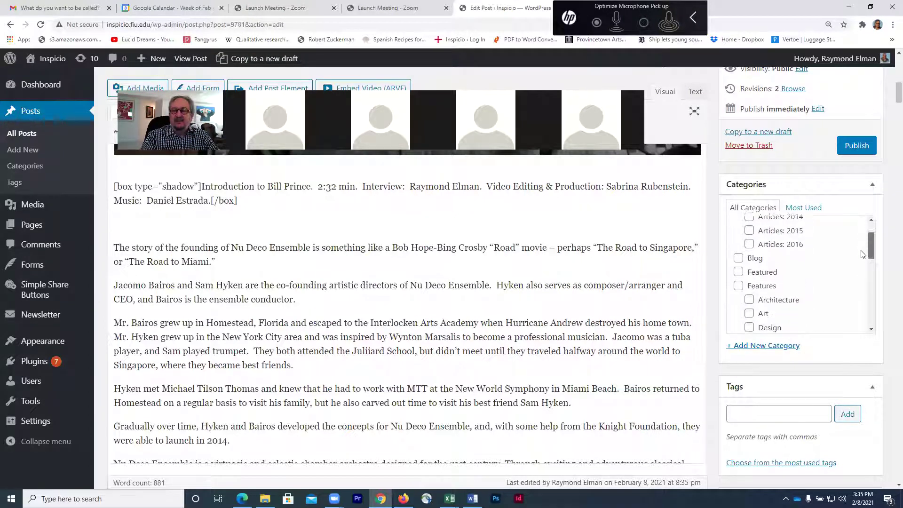
pyautogui.click(739, 279)
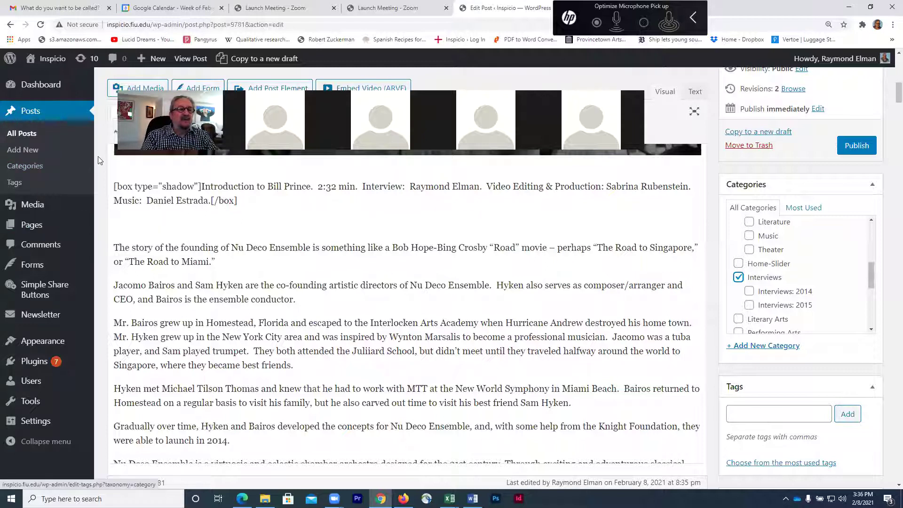
# Step: Move the Zoom video strip clear of the post title and save the draft with its new category
pyautogui.moveTo(111, 147); pyautogui.dragTo(119, 267)
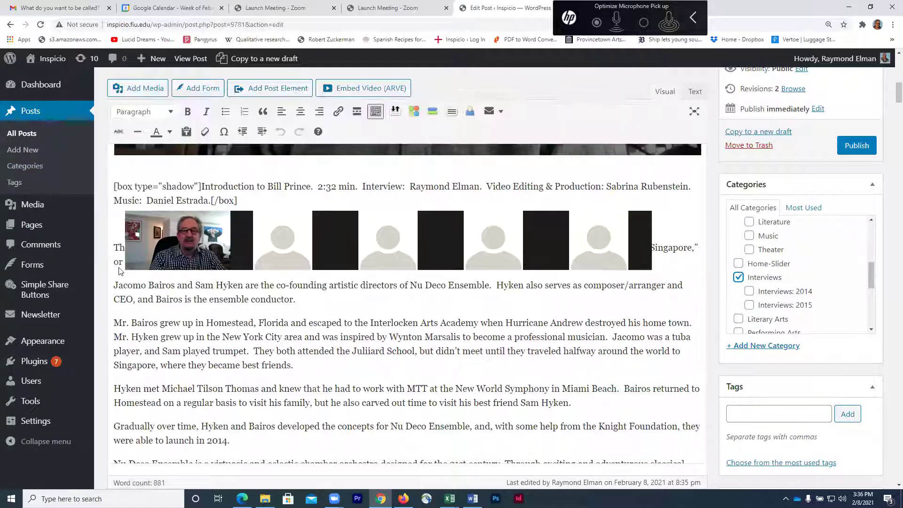
pyautogui.moveTo(897, 88); pyautogui.dragTo(890, 51)
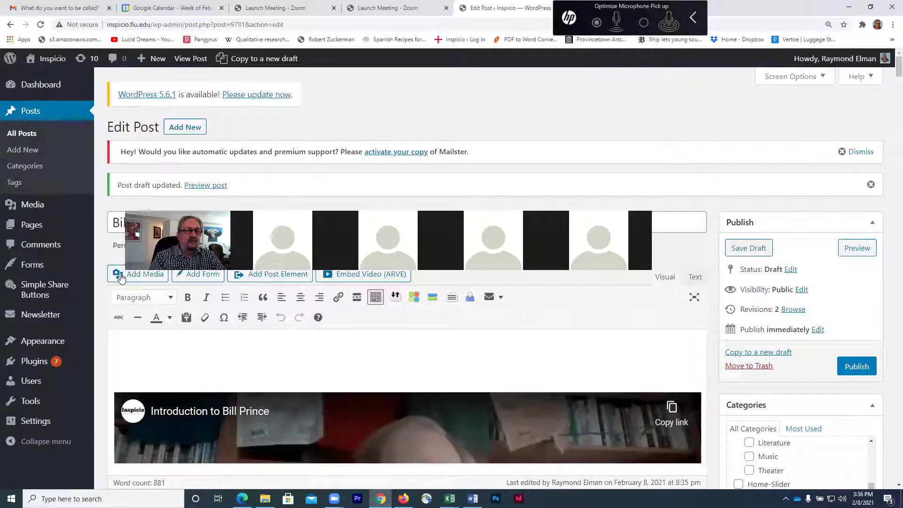
pyautogui.moveTo(121, 276); pyautogui.dragTo(129, 150)
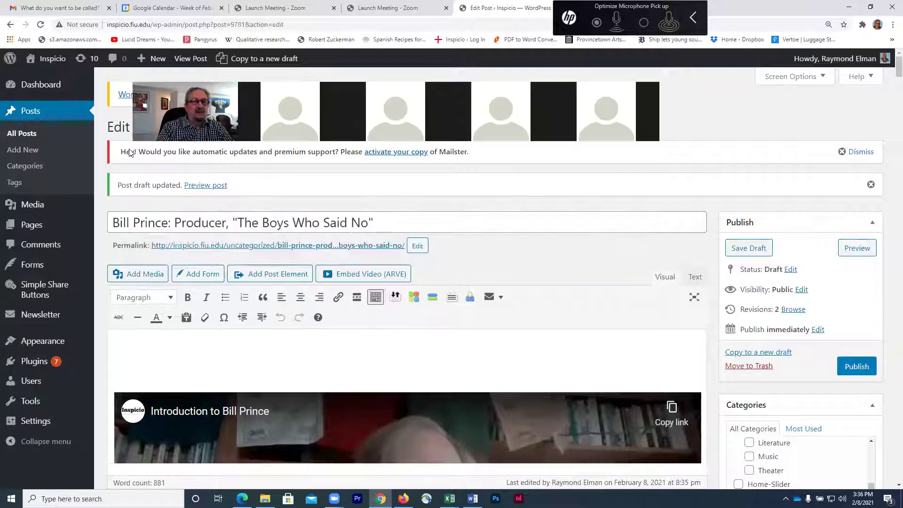
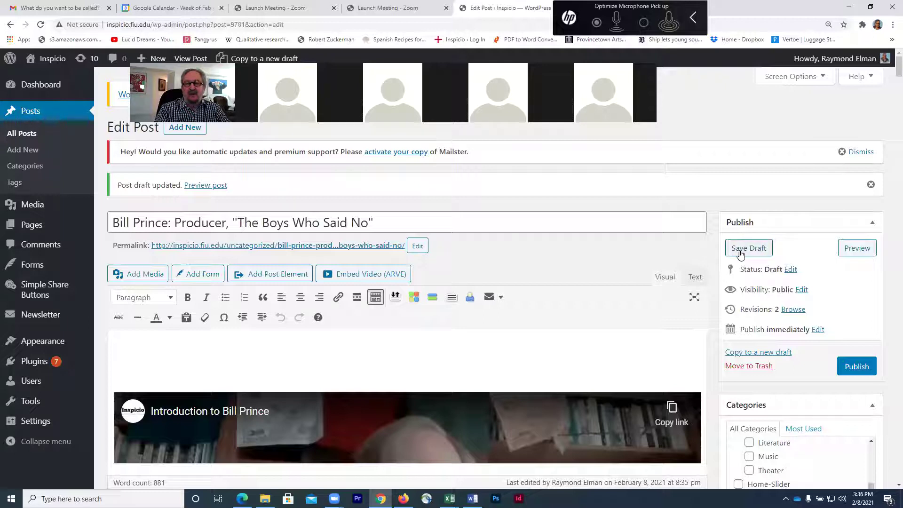
pyautogui.click(741, 254)
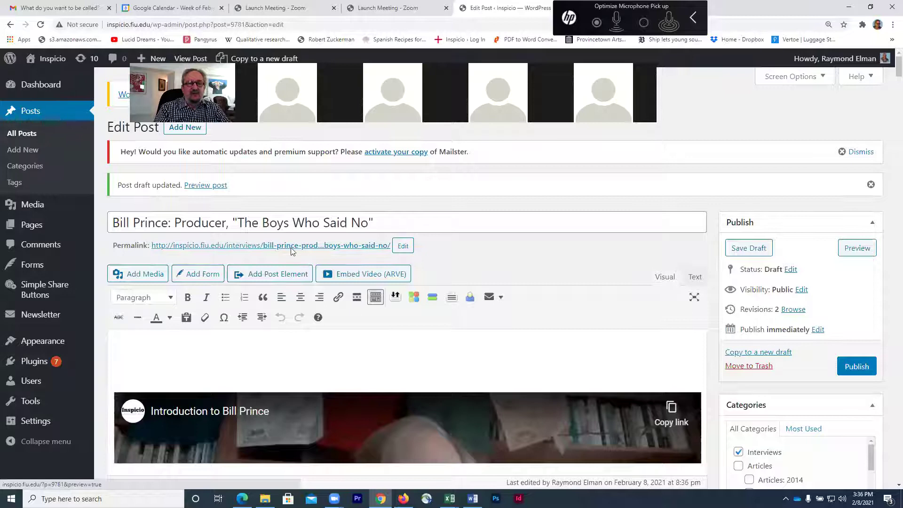
# Step: Shorten the post's permalink slug to only the interviewee's first and last name, and save the draft
pyautogui.click(403, 246)
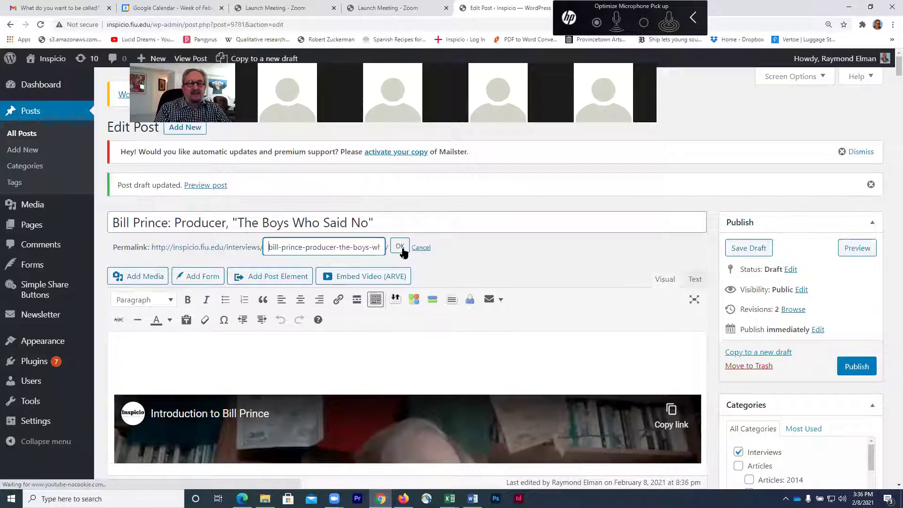
pyautogui.doubleClick(314, 247)
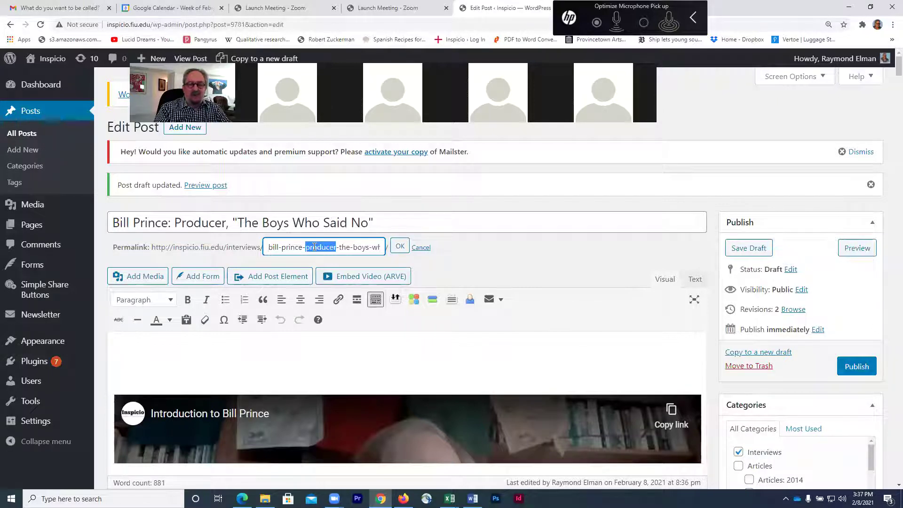
pyautogui.click(303, 247)
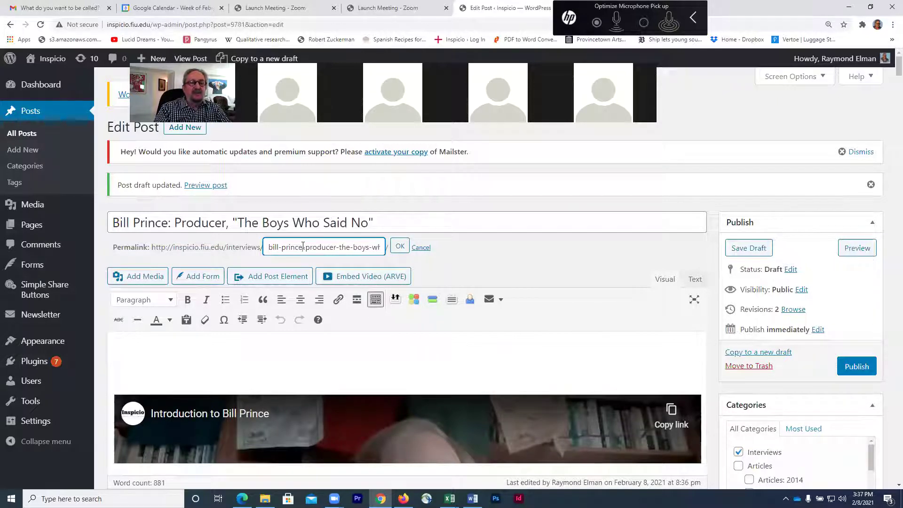
pyautogui.moveTo(303, 247); pyautogui.dragTo(400, 258)
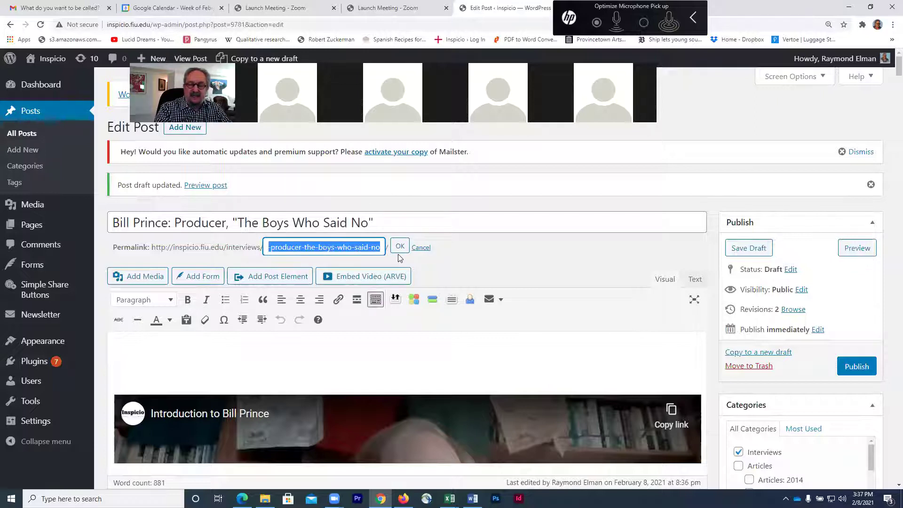
pyautogui.press('BackSpace')
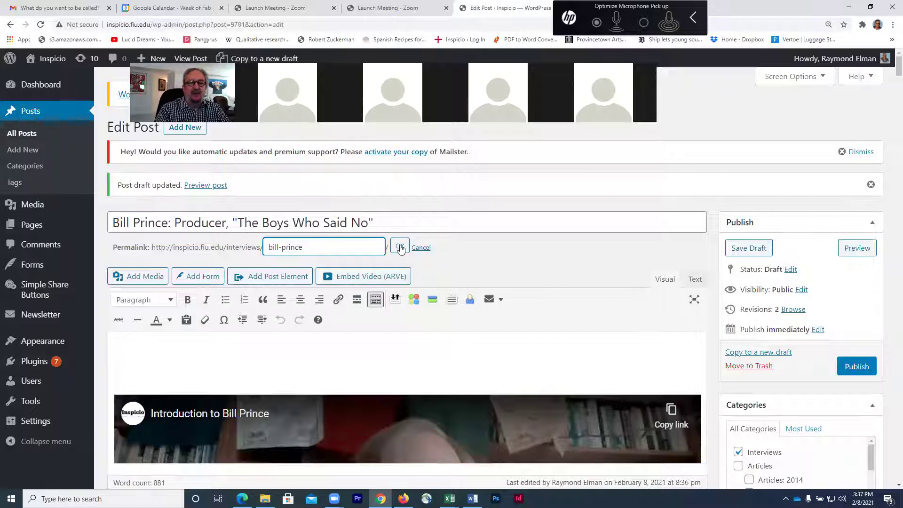
pyautogui.click(401, 248)
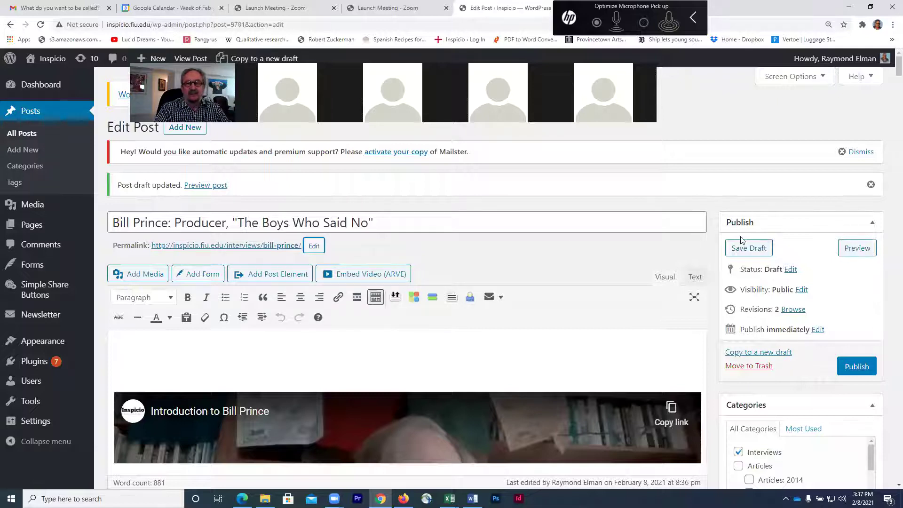
pyautogui.click(742, 254)
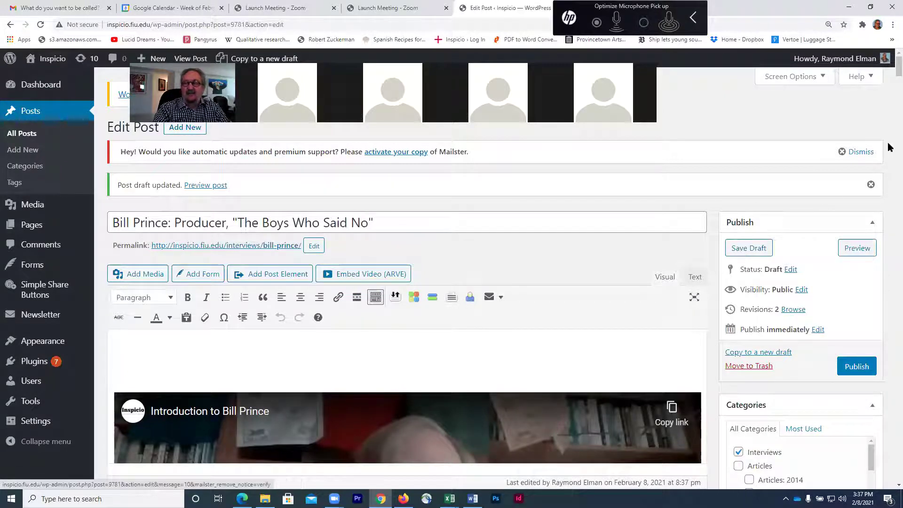
# Step: Switch from the post's empty tags to a blank Word document and move the Zoom video strip clear of its first lines
pyautogui.scroll(-6, 891, 78)
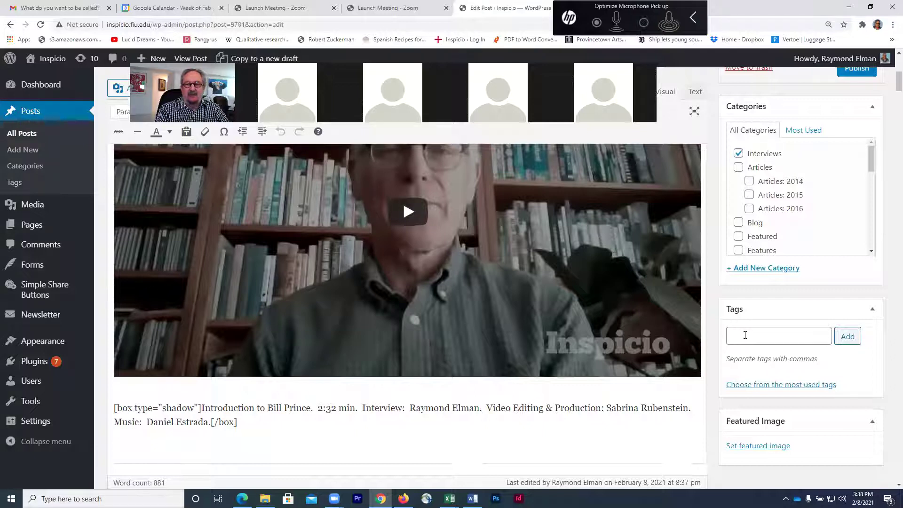
pyautogui.click(740, 334)
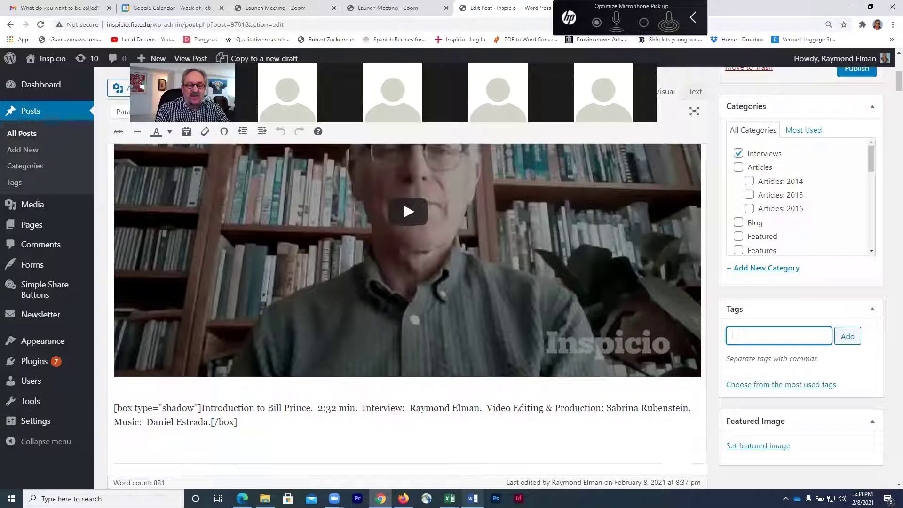
pyautogui.click(473, 499)
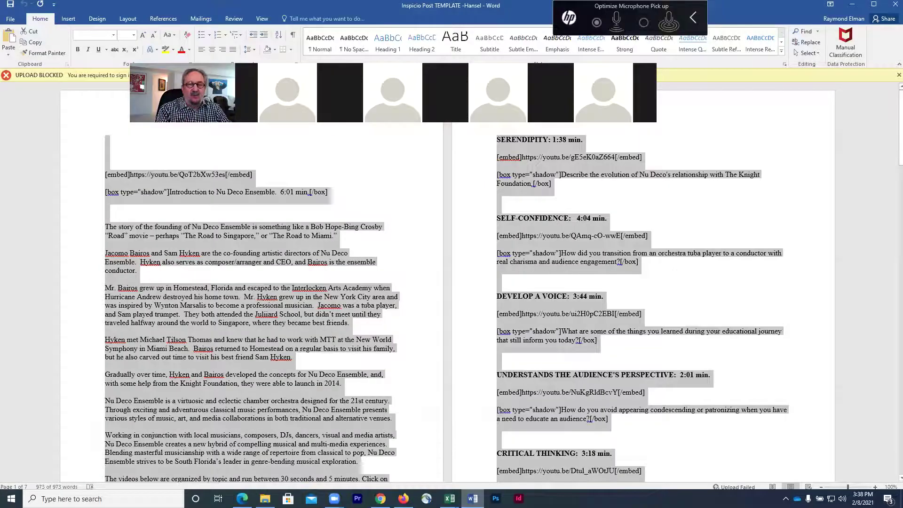
pyautogui.click(391, 393)
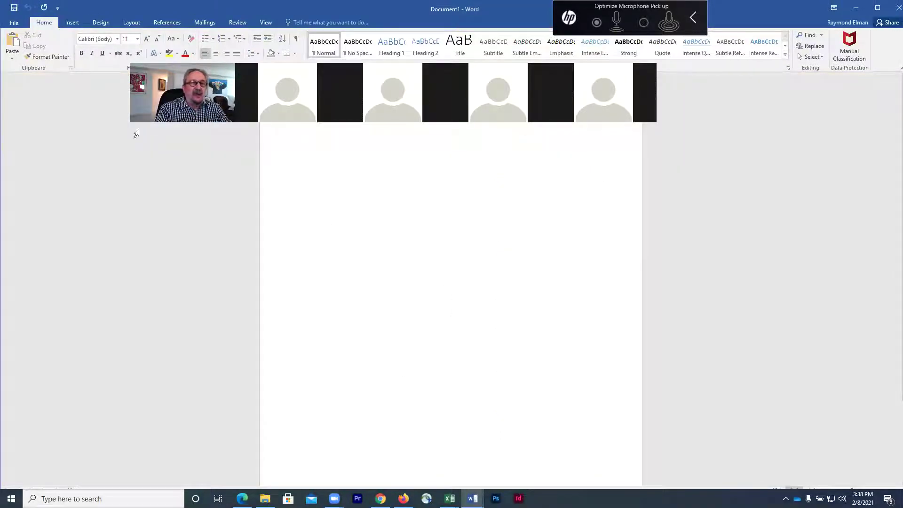
pyautogui.moveTo(76, 214); pyautogui.dragTo(44, 375)
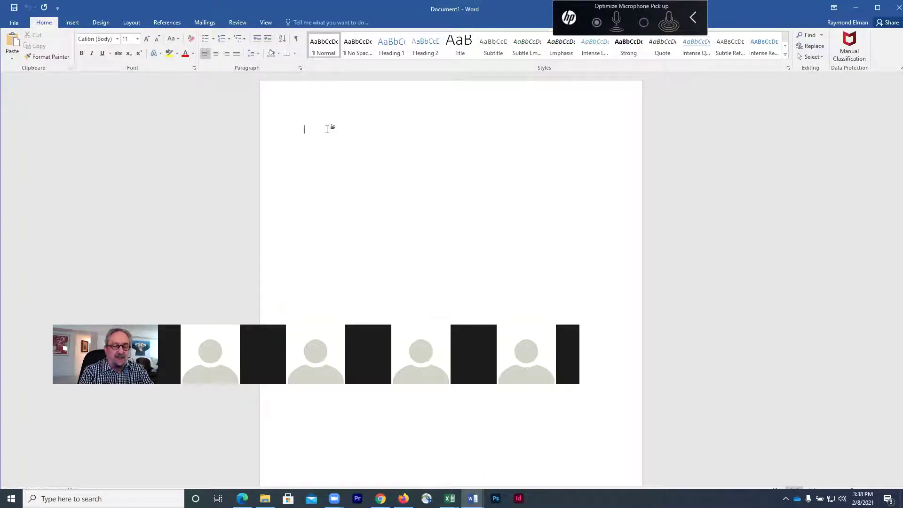
# Step: Start a comma-separated tag list in the blank document with "The Boys Who Said No, Vietnam War, war resistor"
pyautogui.write('The Boy')
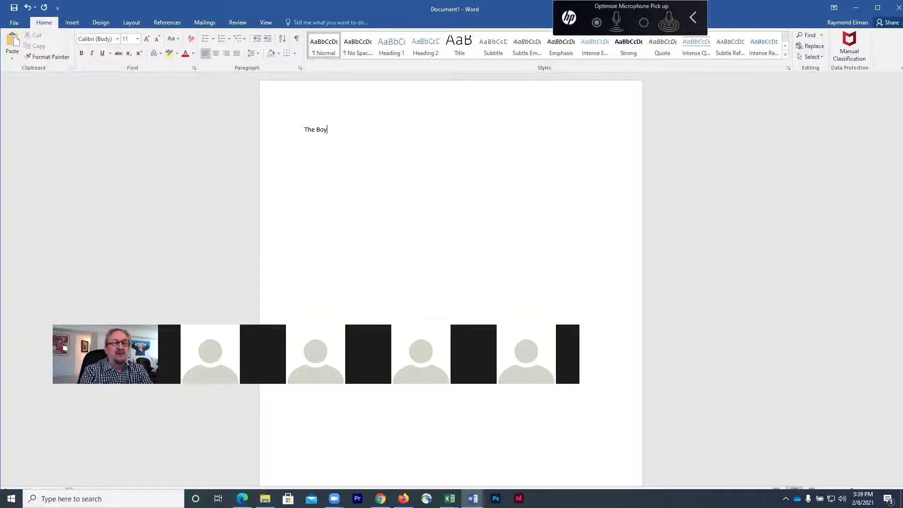
pyautogui.write('s Who Sa')
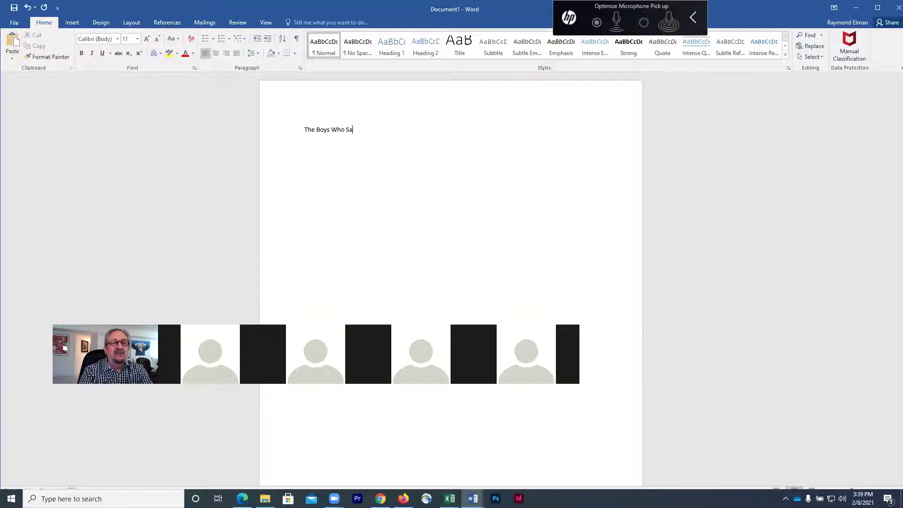
pyautogui.write('id No, ')
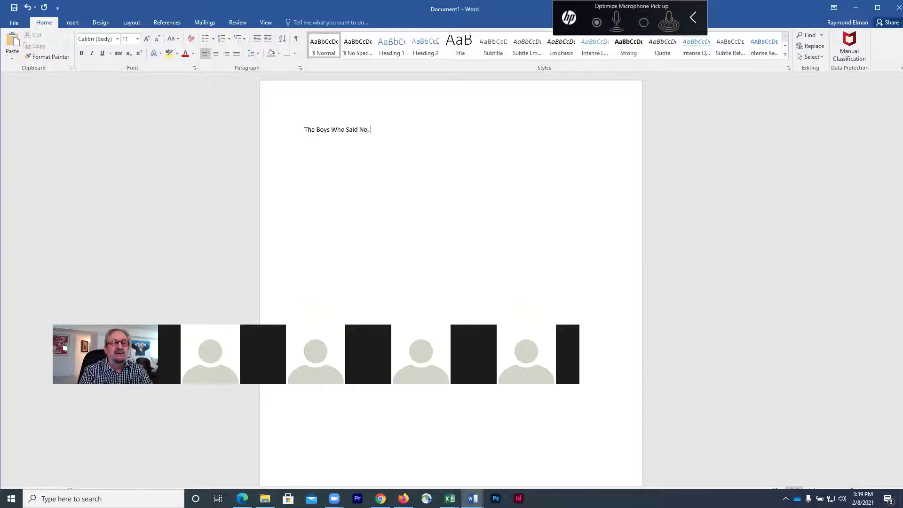
pyautogui.write('Vietn')
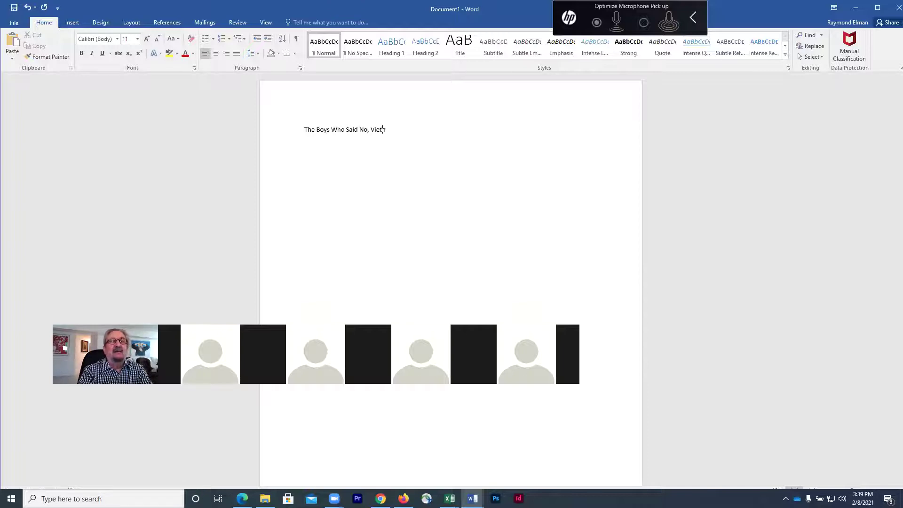
pyautogui.write('am W')
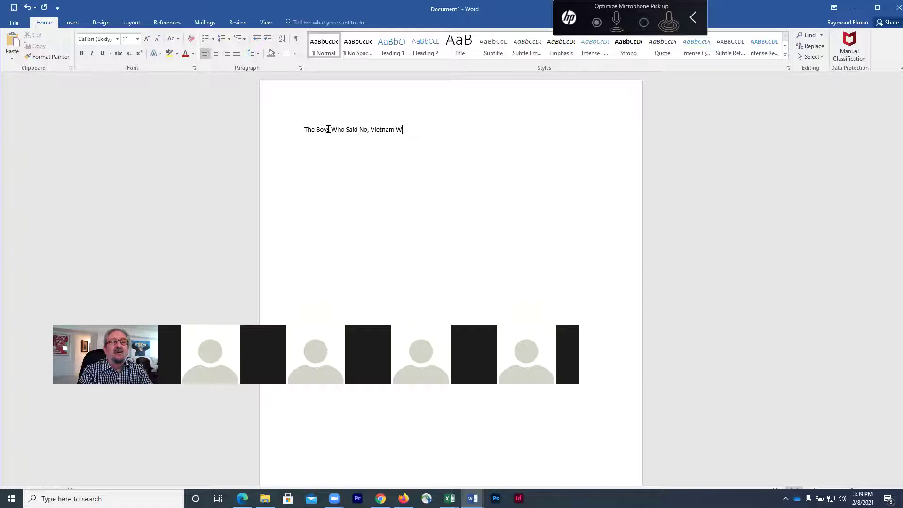
pyautogui.write('ar, war resistor')
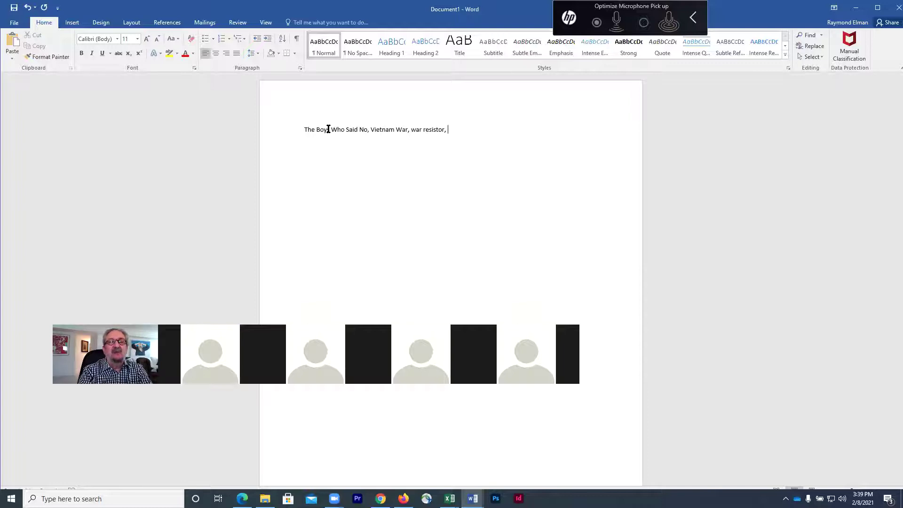
# Step: Add the interviewee's name, Joan Baez, David Harris and Judith Ehrlich to the tag list, separated by commas
pyautogui.write(', Dav')
pyautogui.press('BackSpace')
pyautogui.write('Bill Prince, ')
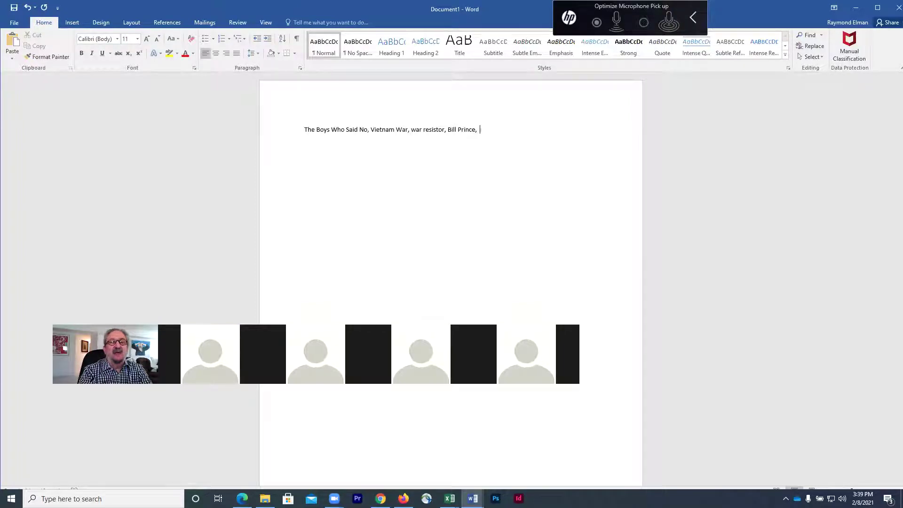
pyautogui.write('Joan')
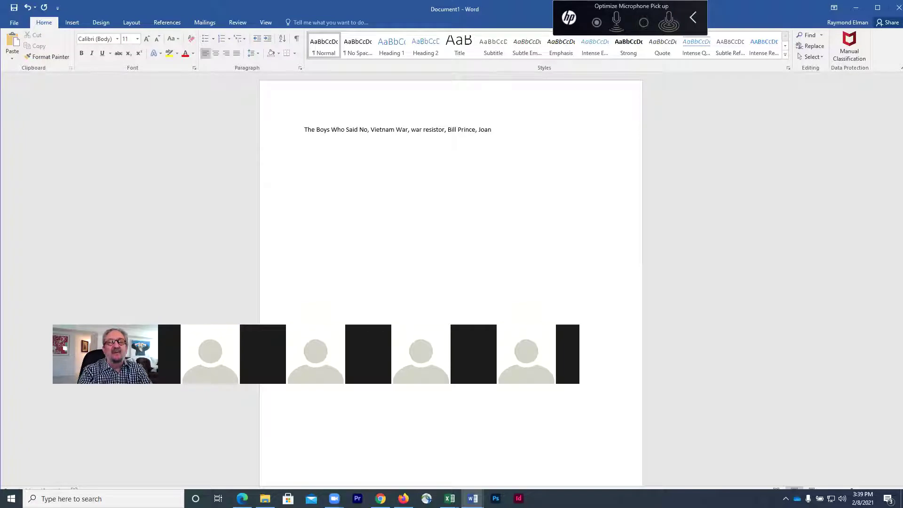
pyautogui.write(' Bae')
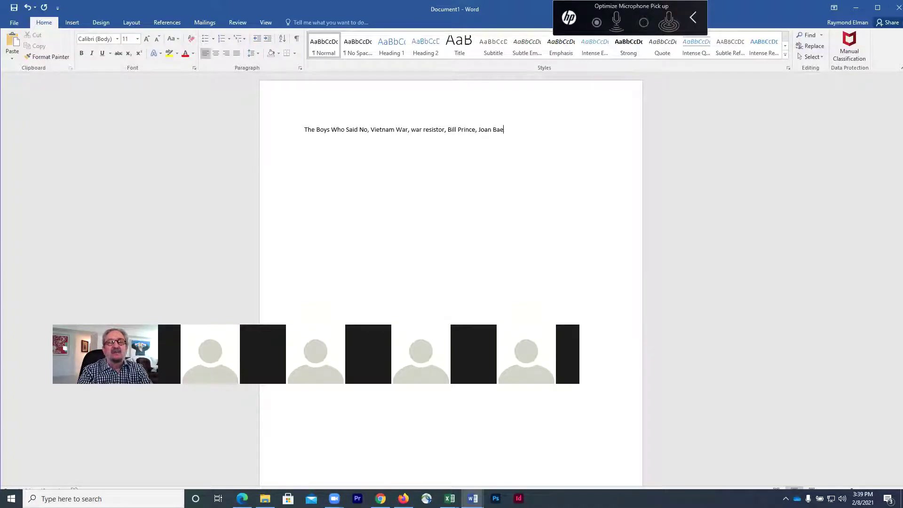
pyautogui.write('z, Daivd')
pyautogui.press('BackSpace')
pyautogui.press('BackSpace')
pyautogui.press('BackSpace')
pyautogui.press('BackSpace')
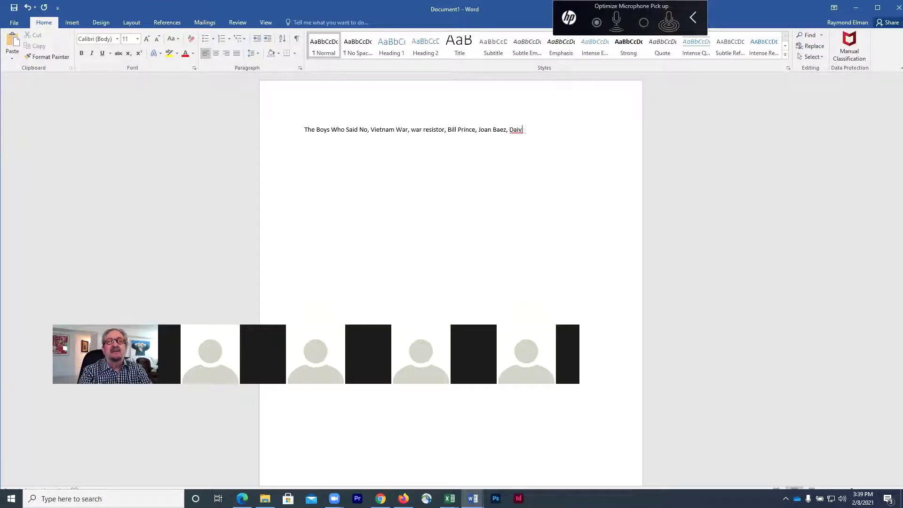
pyautogui.write('vid Harris, ')
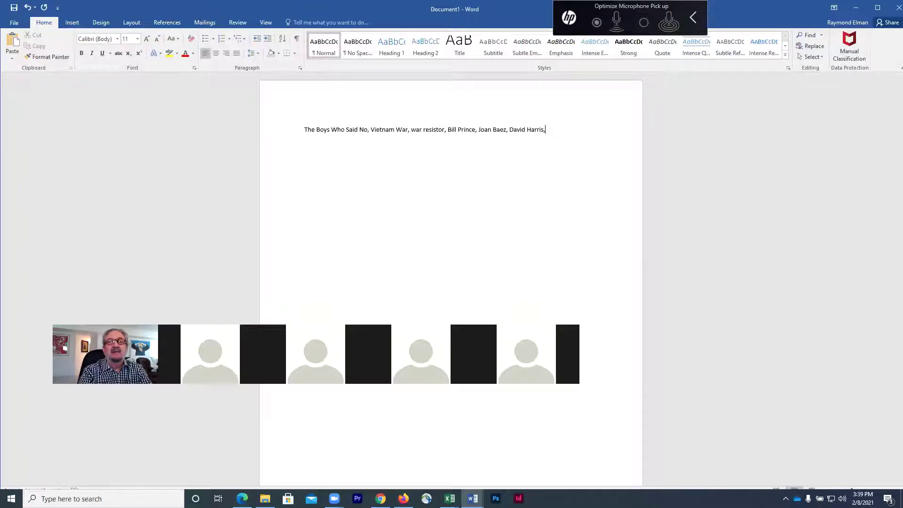
pyautogui.write('Jud')
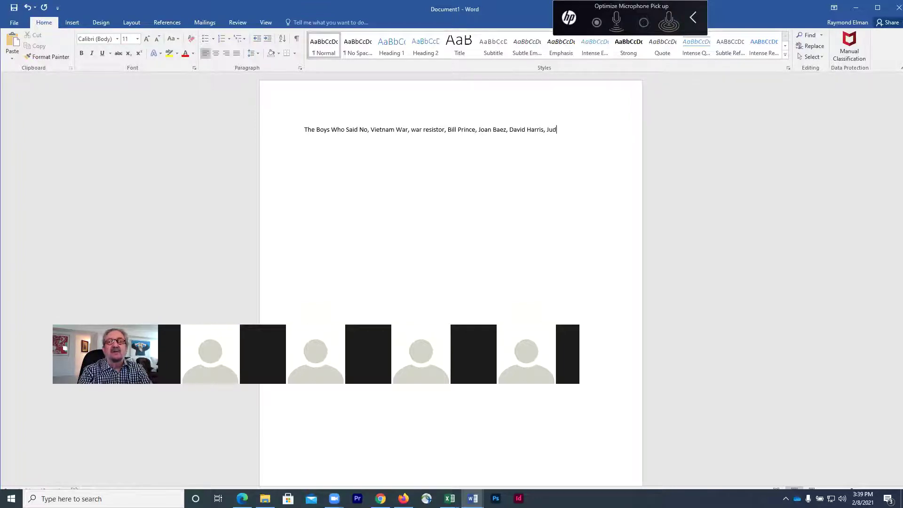
pyautogui.write('ith Ehrlich')
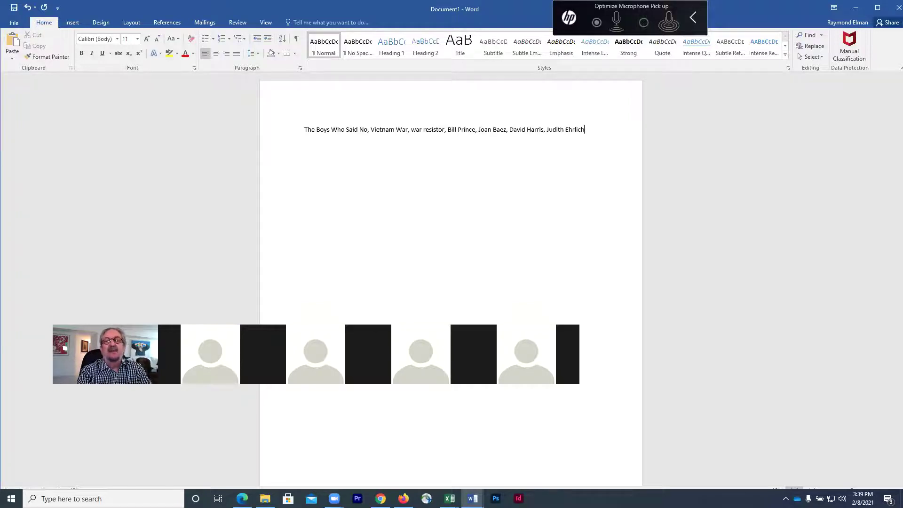
pyautogui.write(', ')
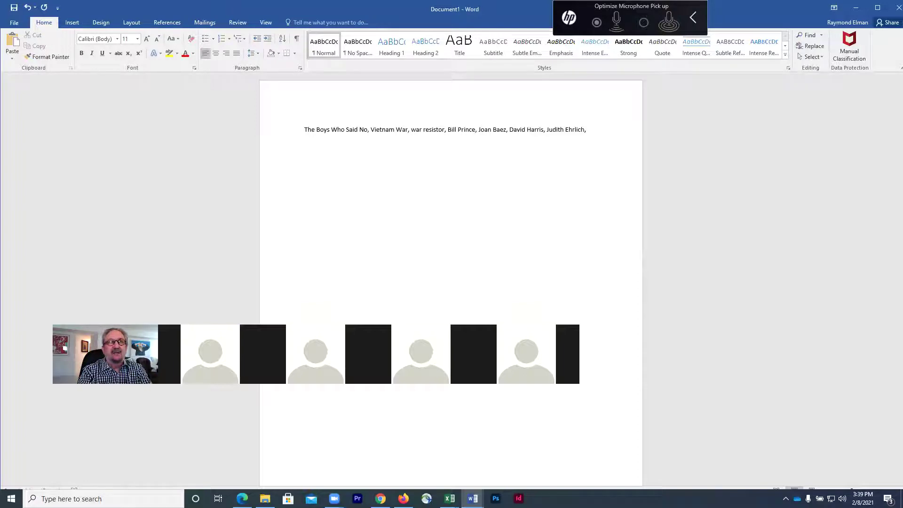
# Step: Finish the tag list with "Mill Valley, draft card, burn draft card"
pyautogui.write('Mill')
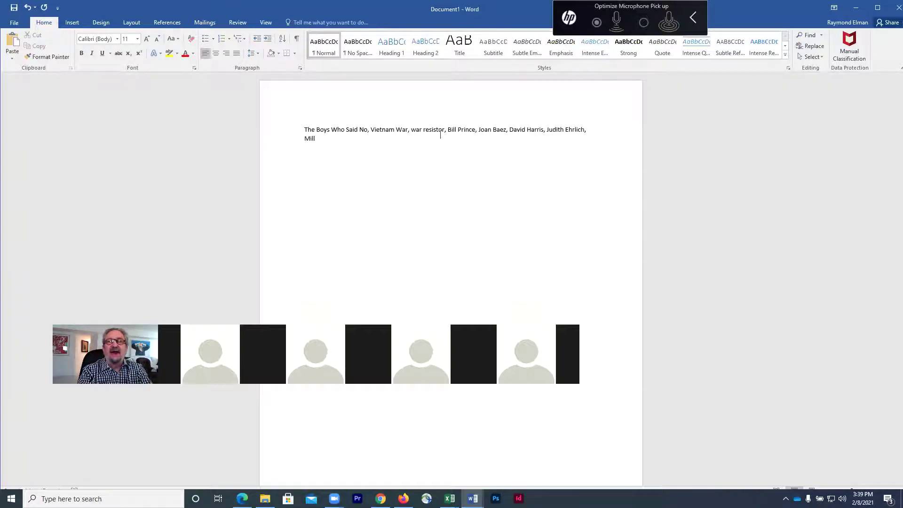
pyautogui.write(' Ball')
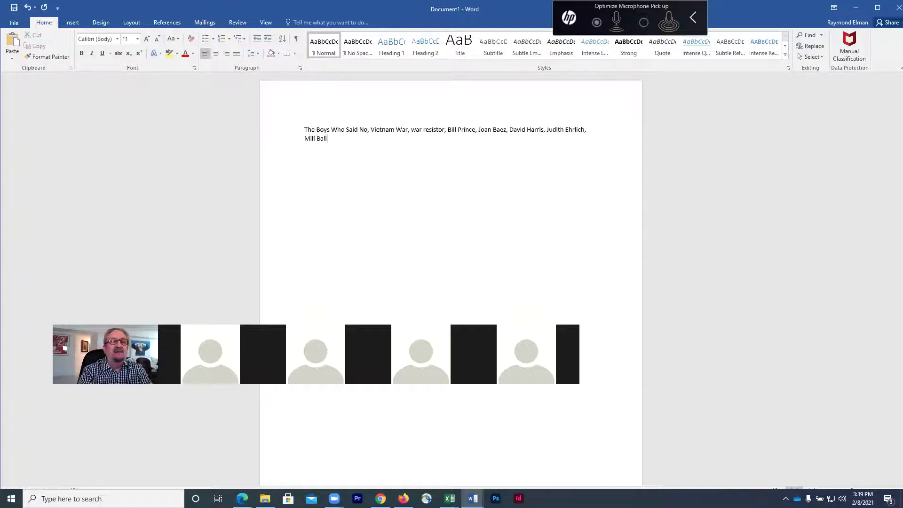
pyautogui.press('BackSpace')
pyautogui.press('BackSpace')
pyautogui.press('BackSpace')
pyautogui.press('BackSpace')
pyautogui.write('Valley, ')
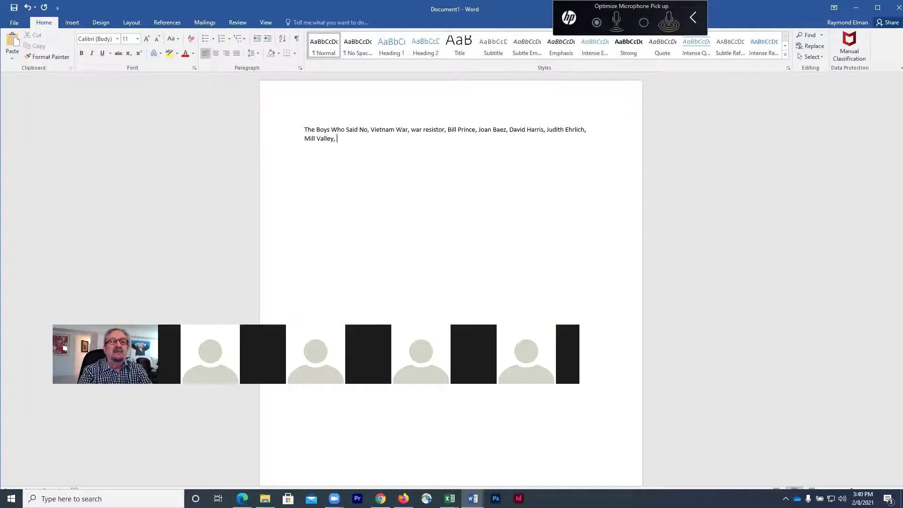
pyautogui.write('d')
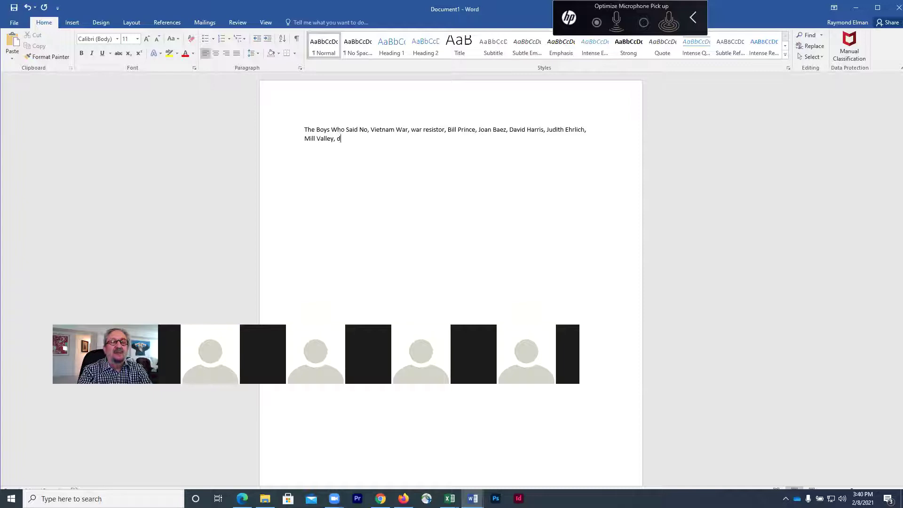
pyautogui.write('raft card')
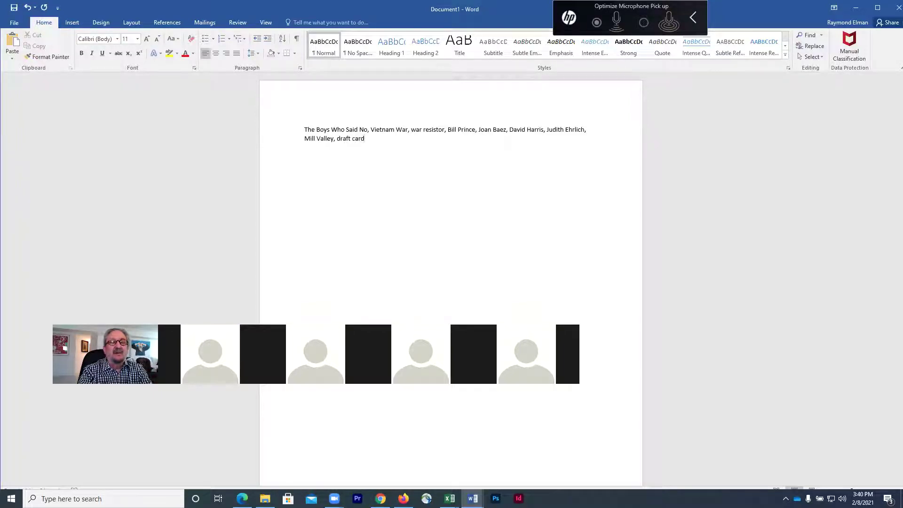
pyautogui.write(', burn')
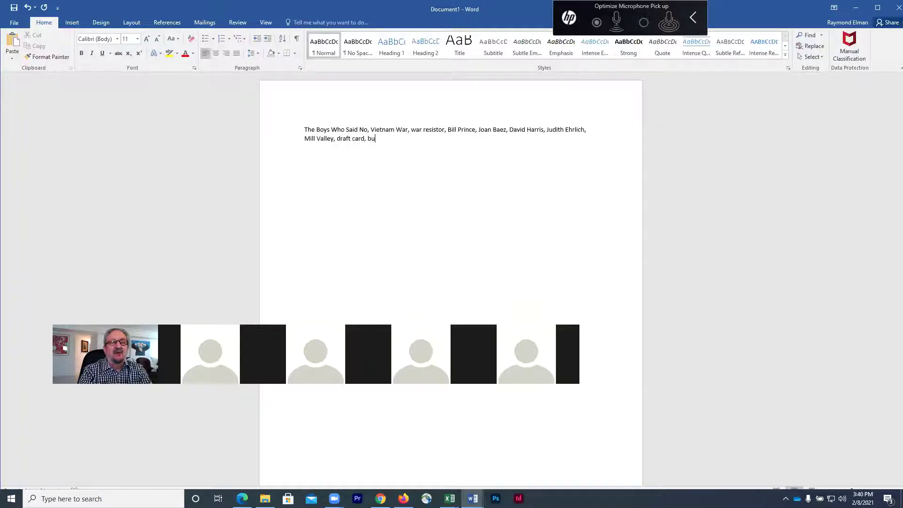
pyautogui.write('t card')
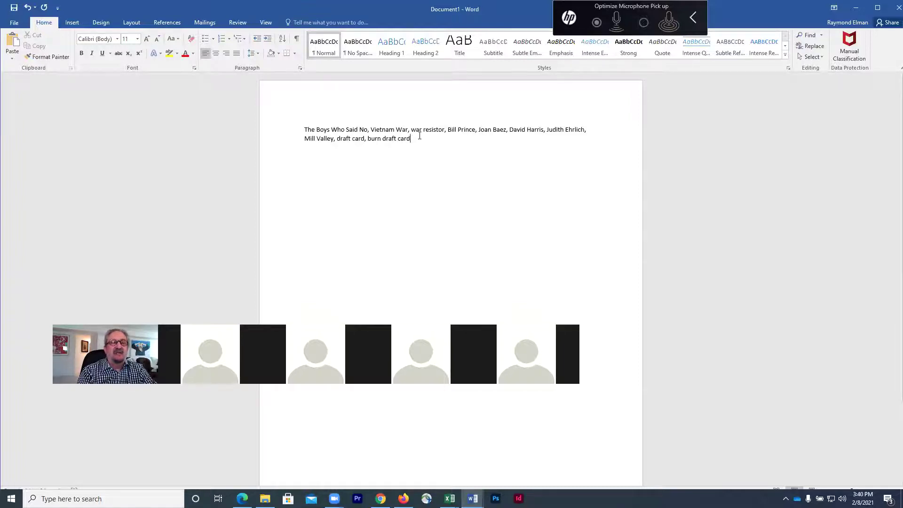
# Step: Copy the whole tag list from the Word document and add it to the WordPress post's tags in Chrome
pyautogui.moveTo(419, 137); pyautogui.dragTo(293, 131)
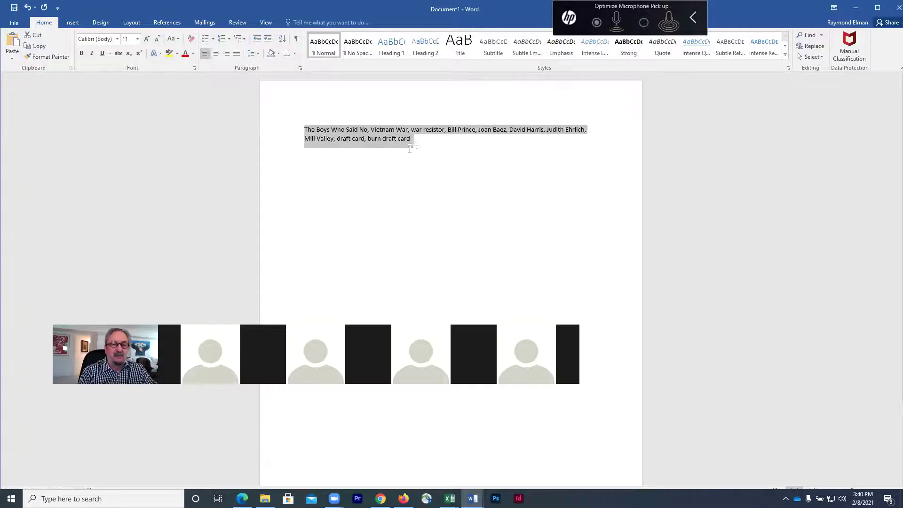
pyautogui.hotkey('alt', 'Tab')
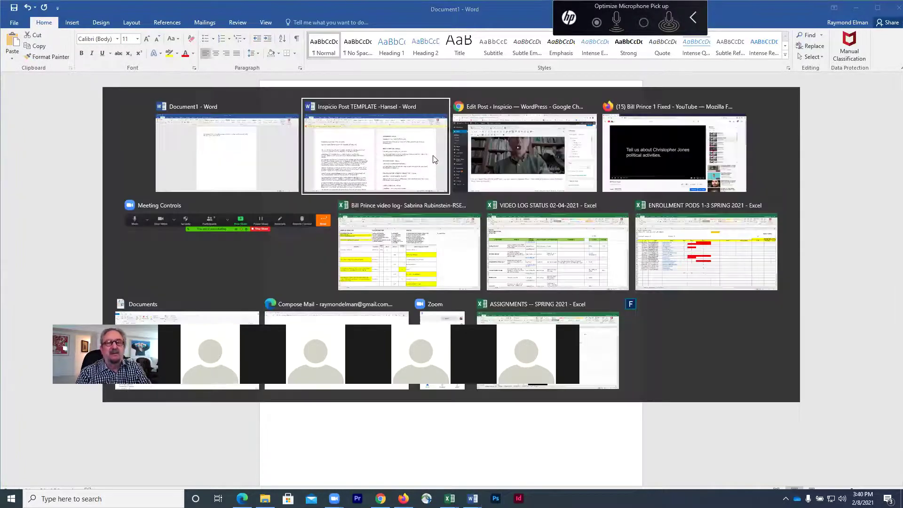
pyautogui.hotkey('alt', 'Tab')
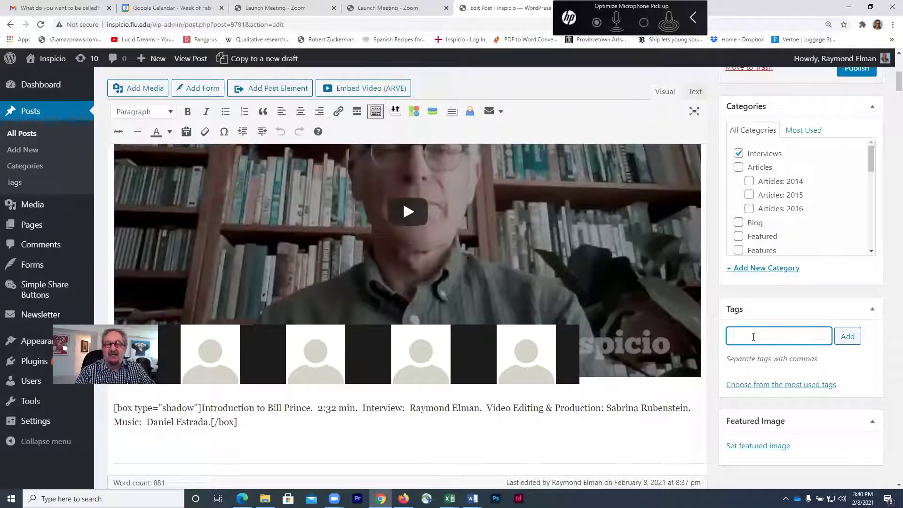
pyautogui.write('draft card, burn draft card')
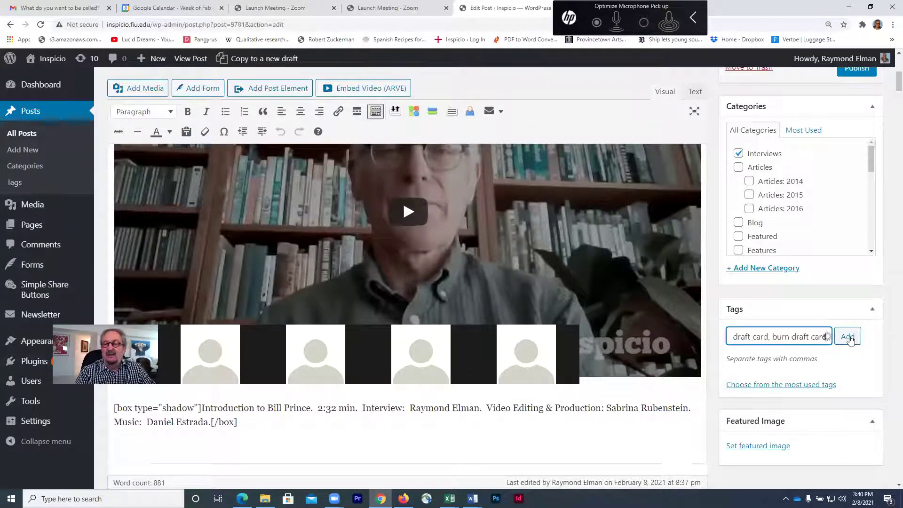
pyautogui.click(845, 337)
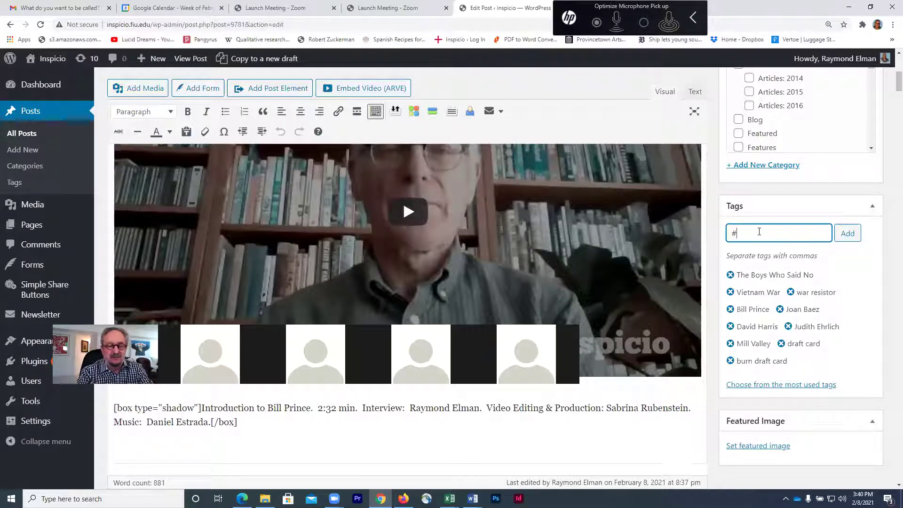
# Step: Add the existing tag #cityofmiamibeach to the post
pyautogui.write('of')
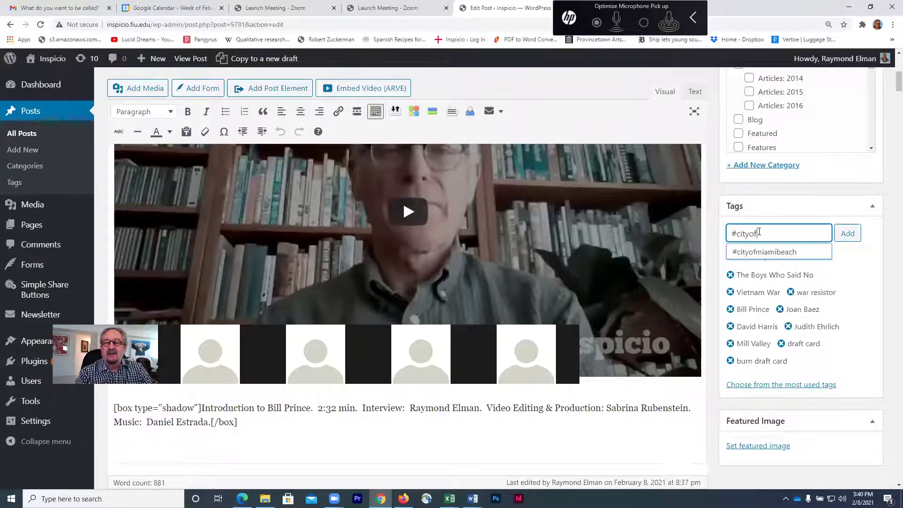
pyautogui.click(758, 254)
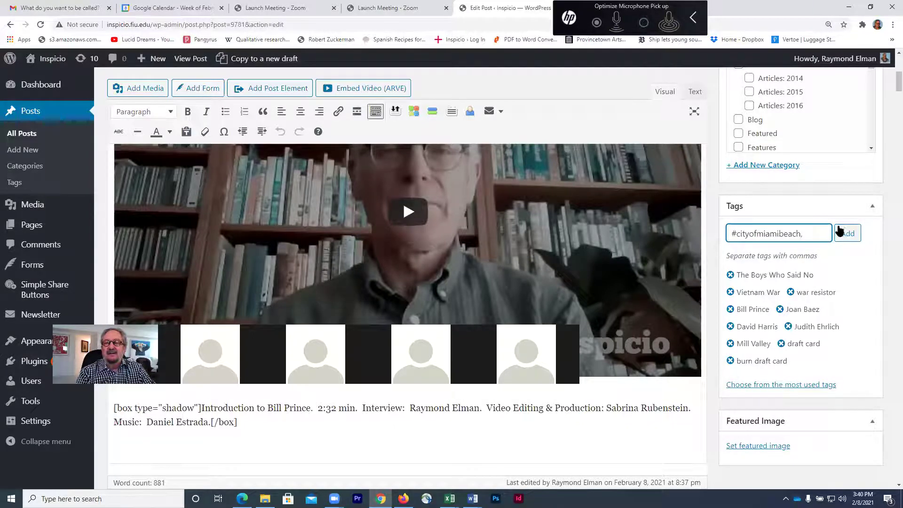
pyautogui.click(852, 238)
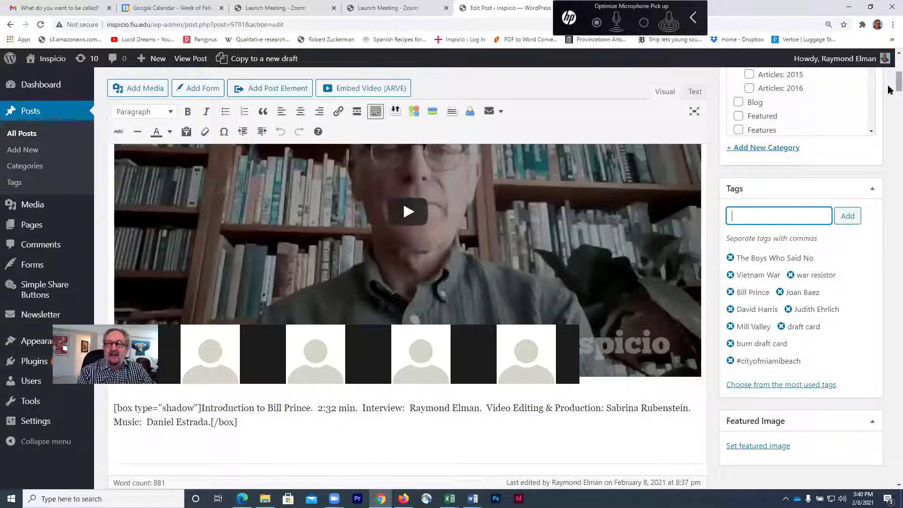
# Step: Switch to Firefox and open the Inspicio home page in a new tab
pyautogui.scroll(-1, 800, 329)
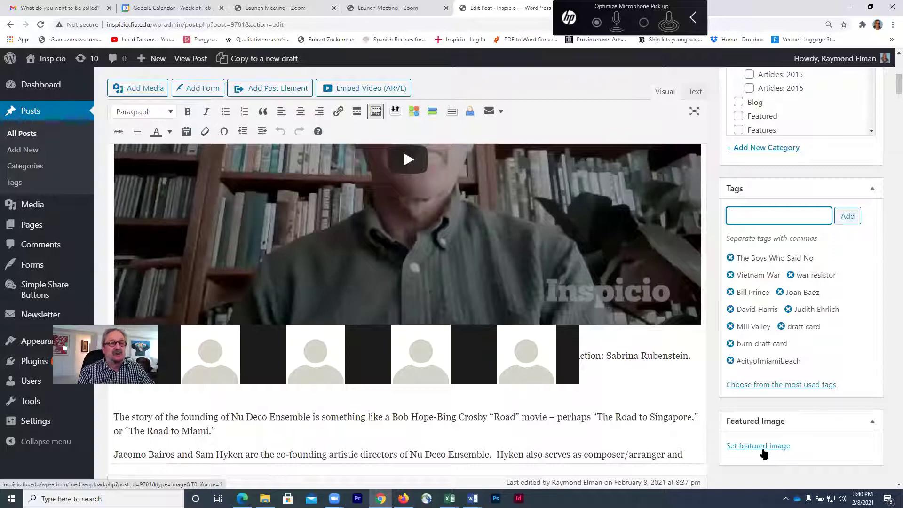
pyautogui.hotkey('alt', 'Tab')
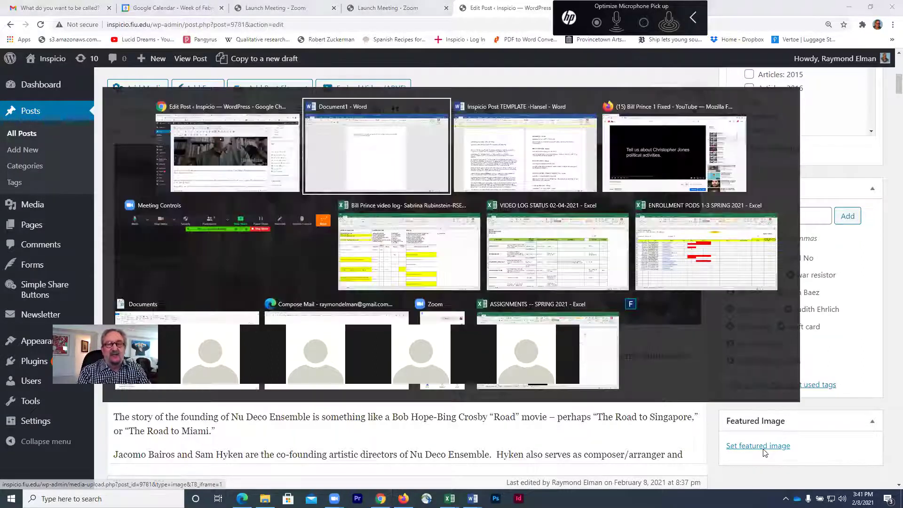
pyautogui.hotkey('alt', 'Tab')
pyautogui.hotkey('alt', 'Tab')
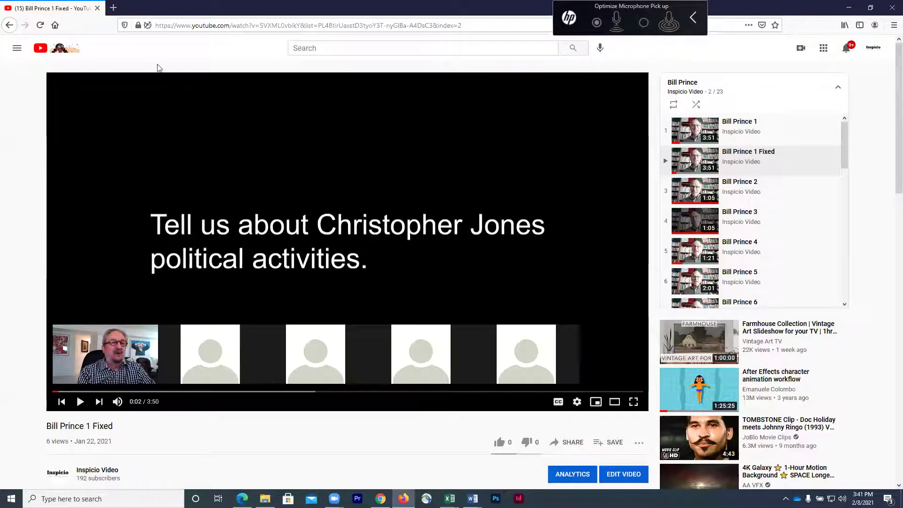
pyautogui.click(113, 8)
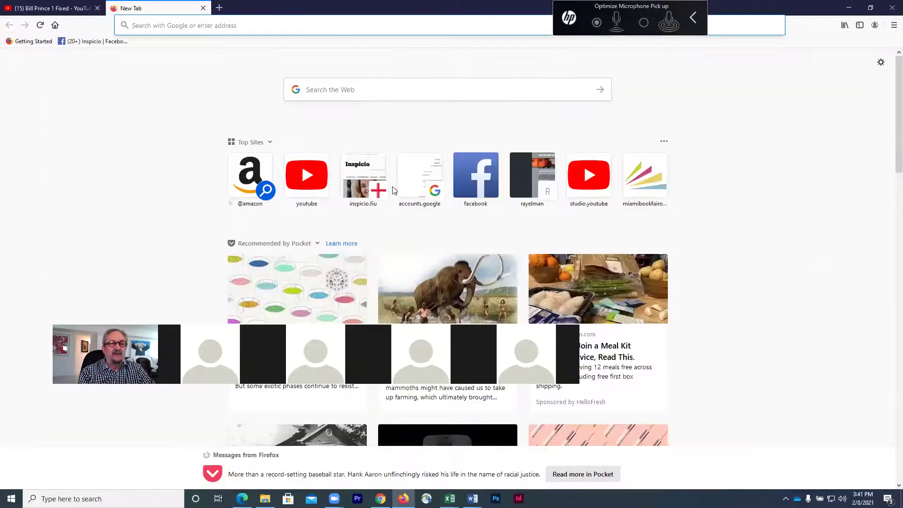
pyautogui.click(365, 187)
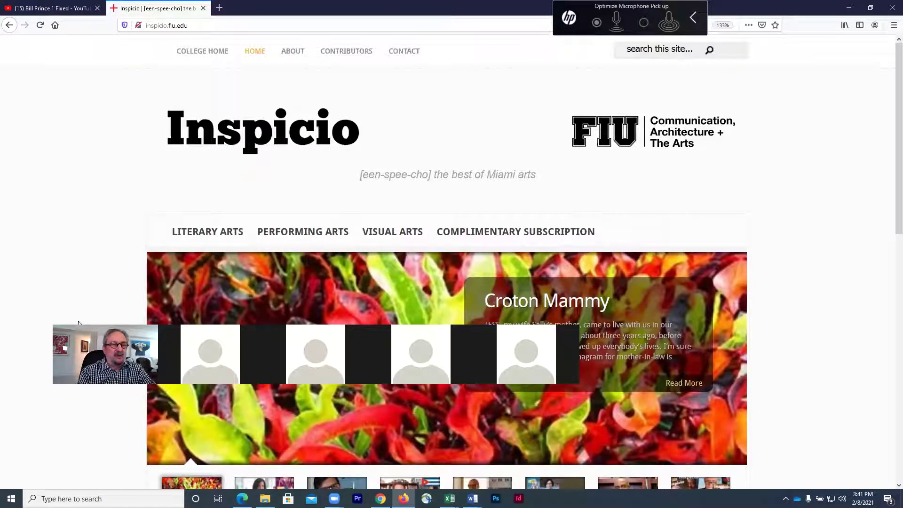
# Step: Show the Juggerknot Theatre slide in the home page carousel and open the Performing Arts page to view its thumbnail
pyautogui.moveTo(79, 323); pyautogui.dragTo(67, 196)
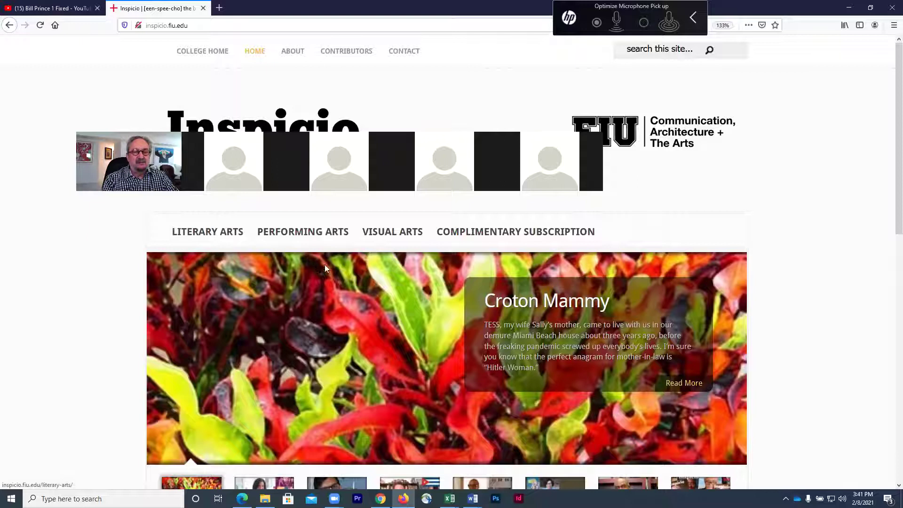
pyautogui.scroll(-2, 481, 303)
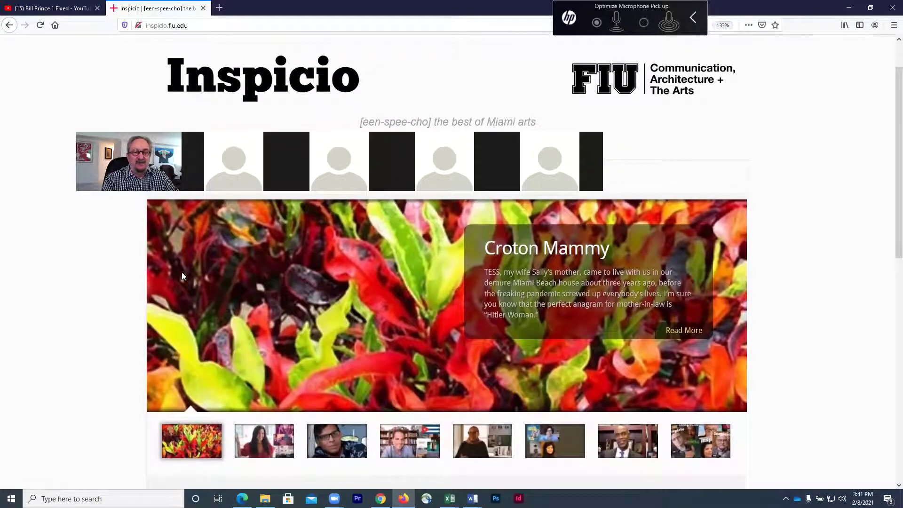
pyautogui.click(264, 444)
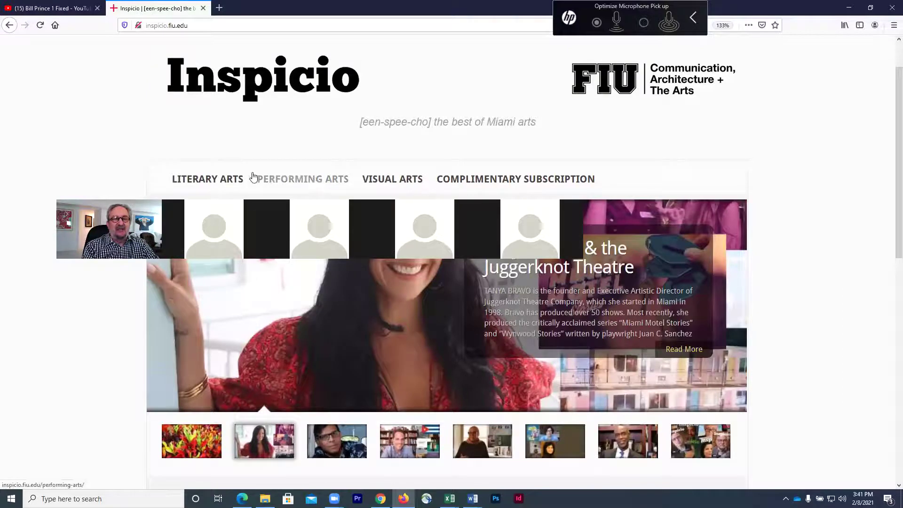
pyautogui.click(290, 182)
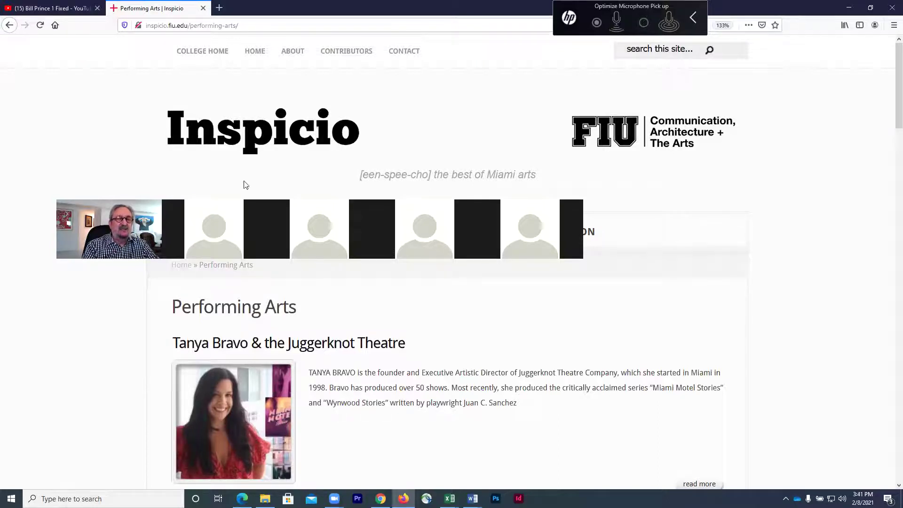
# Step: Return to the Inspicio home page, show the Juggerknot Theatre slide again and move the Zoom video strip off the carousel
pyautogui.click(254, 146)
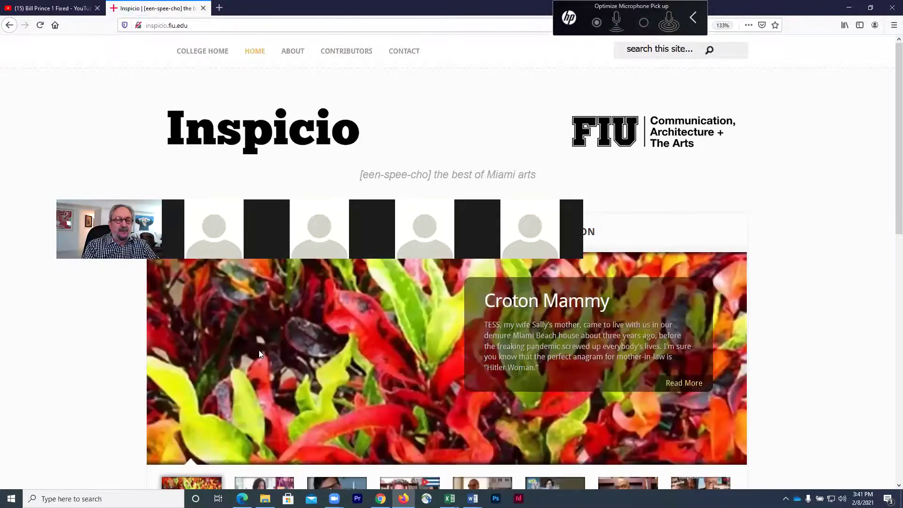
pyautogui.scroll(-2, 76, 384)
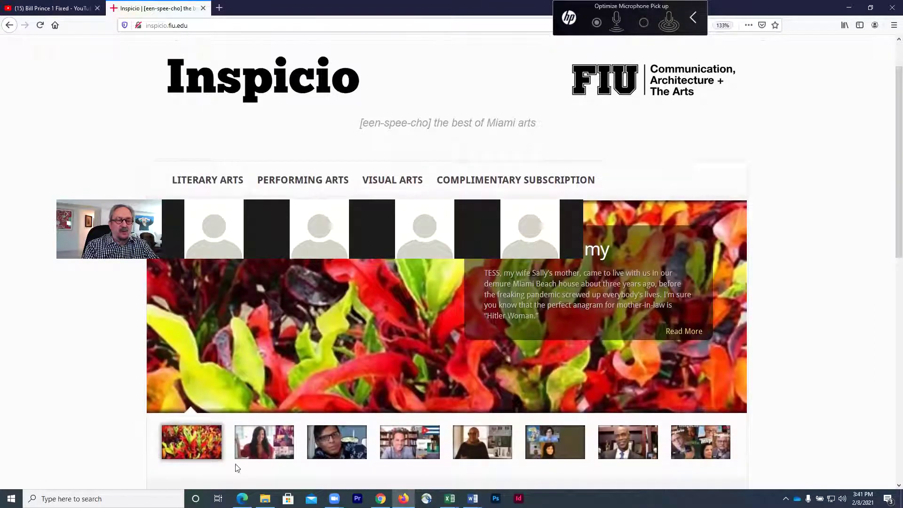
pyautogui.click(253, 441)
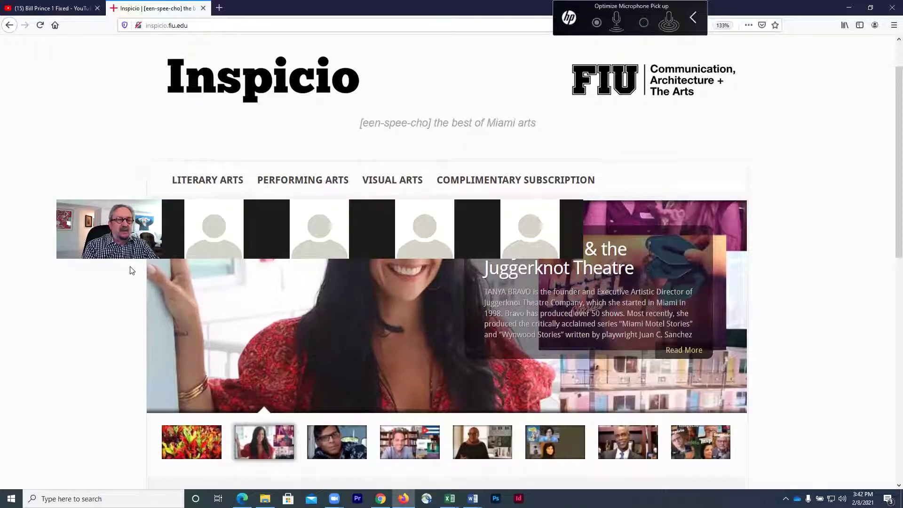
pyautogui.moveTo(44, 257); pyautogui.dragTo(47, 152)
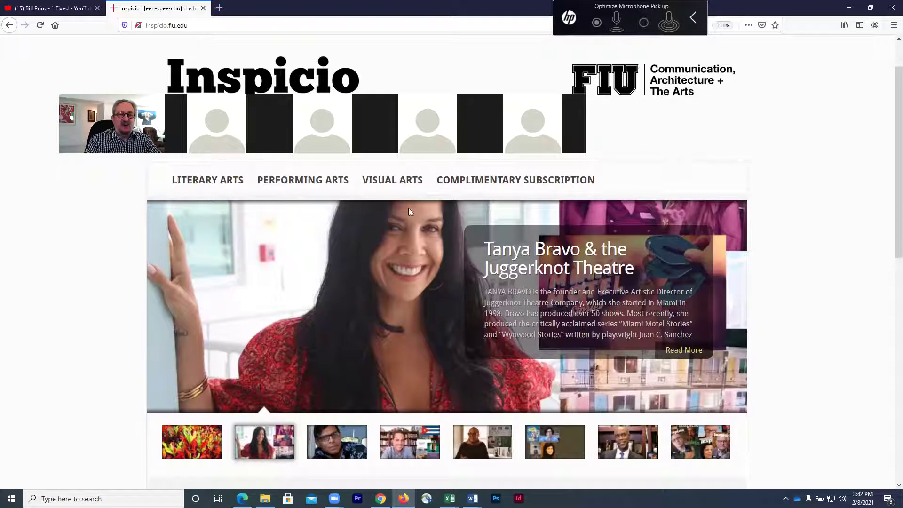
# Step: View the next three carousel slides, and compare the Juggerknot Theatre slide with its image on the Performing Arts page
pyautogui.click(342, 447)
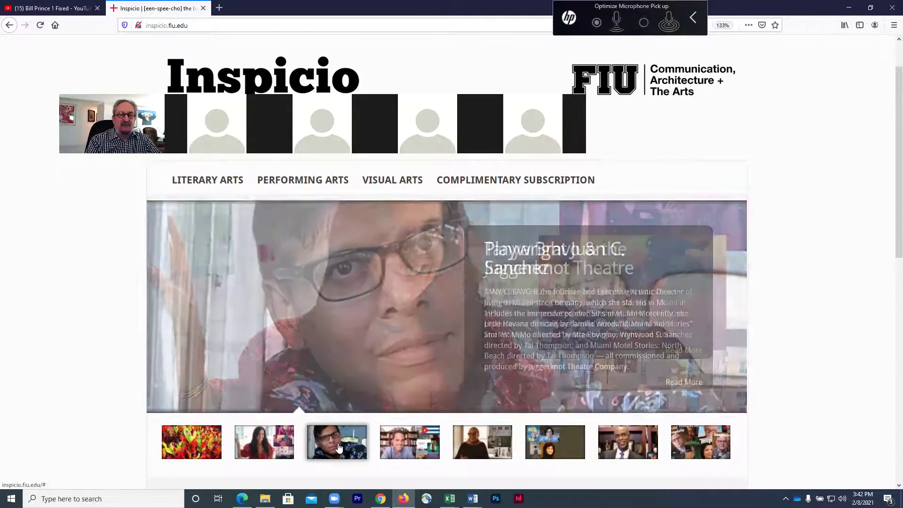
pyautogui.click(404, 450)
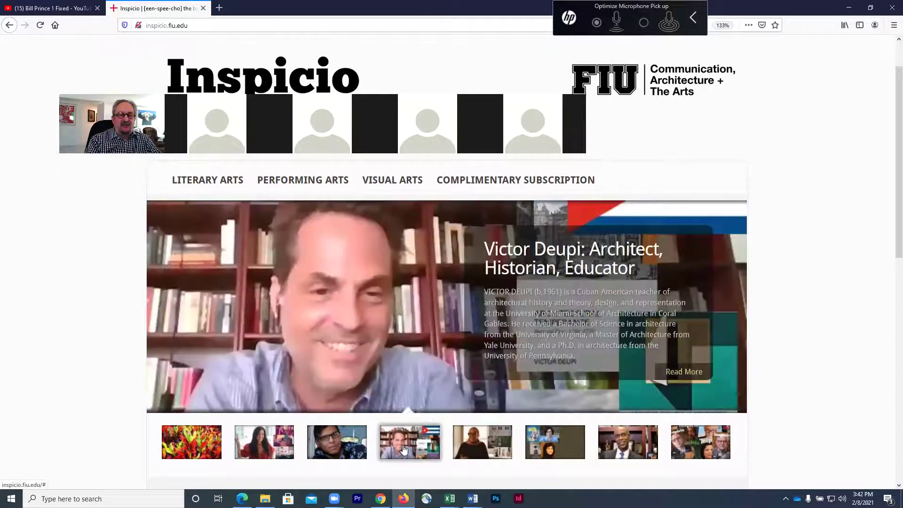
pyautogui.click(477, 451)
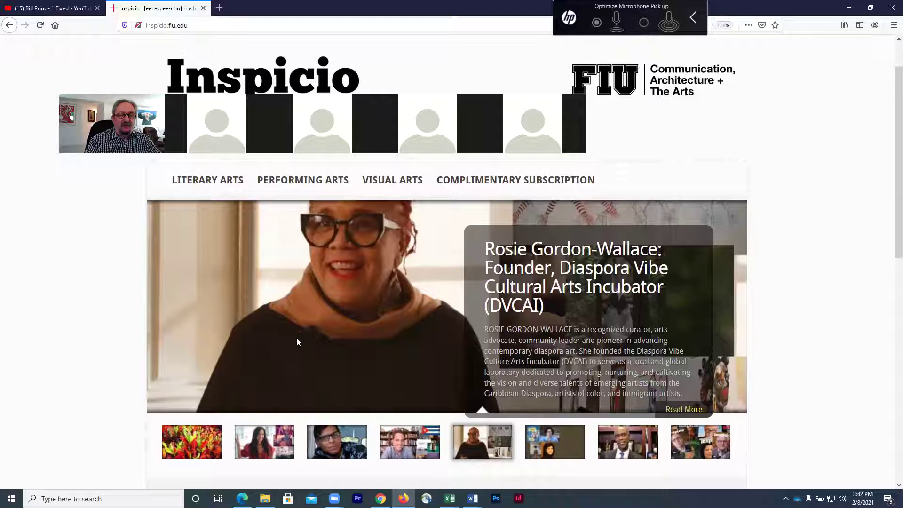
pyautogui.click(261, 441)
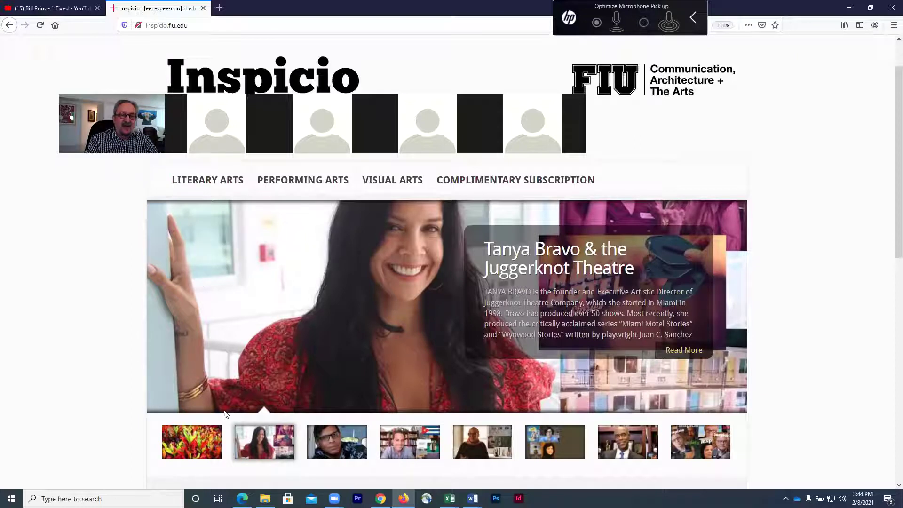
pyautogui.click(302, 181)
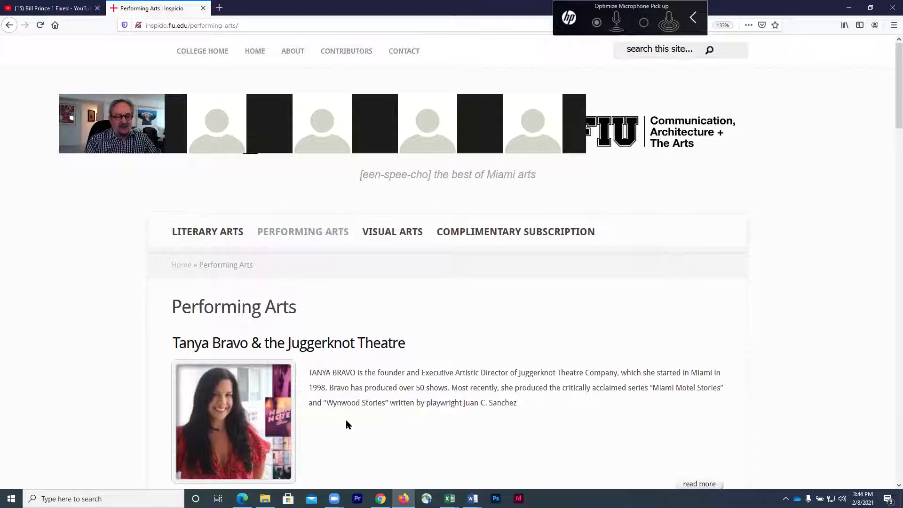
# Step: Switch back to the WordPress post in Chrome and set 1280-CROTON-MAMMY-2.jpg from the Media Library as its featured image
pyautogui.hotkey('alt', 'Tab')
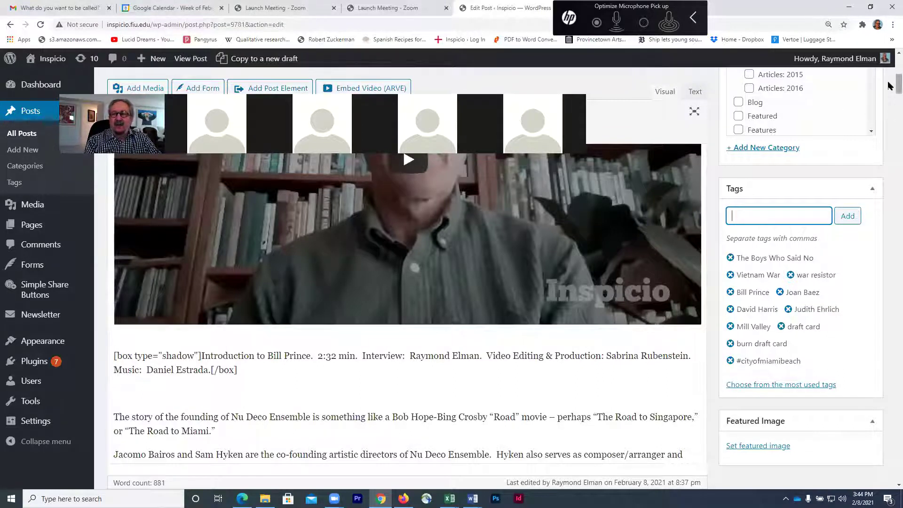
pyautogui.scroll(-7, 890, 103)
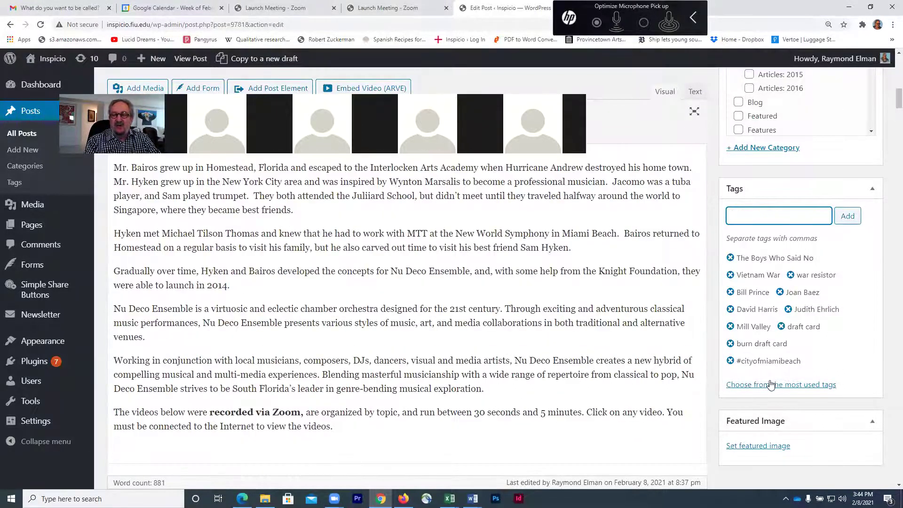
pyautogui.click(748, 448)
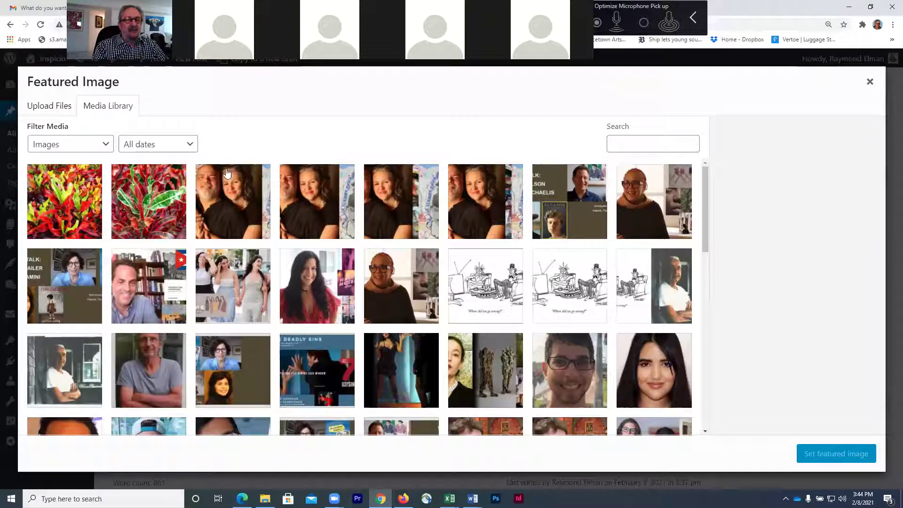
pyautogui.click(76, 204)
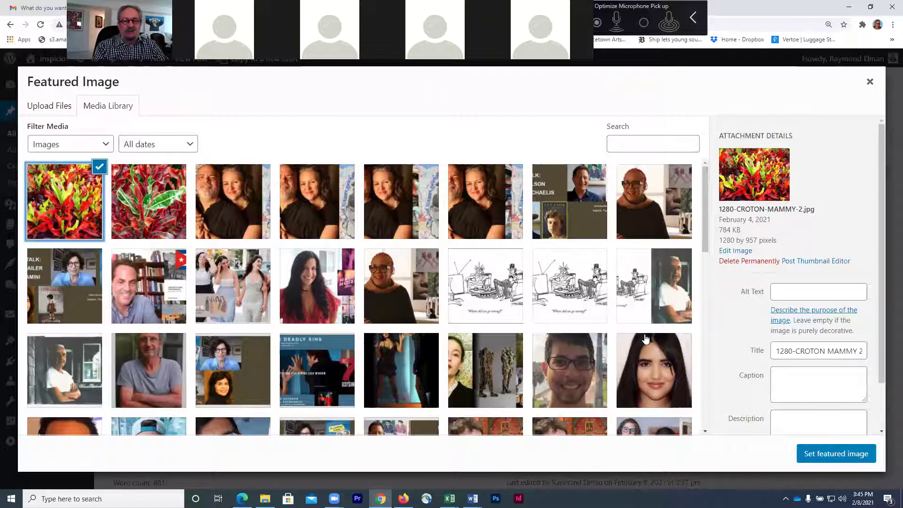
pyautogui.click(820, 454)
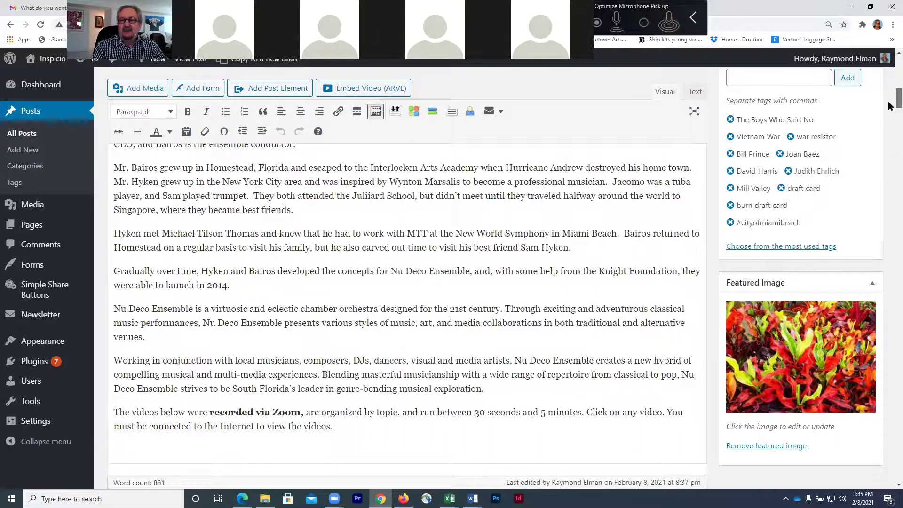
# Step: Save the post as a draft and open the site's Media Library
pyautogui.scroll(10, 889, 105)
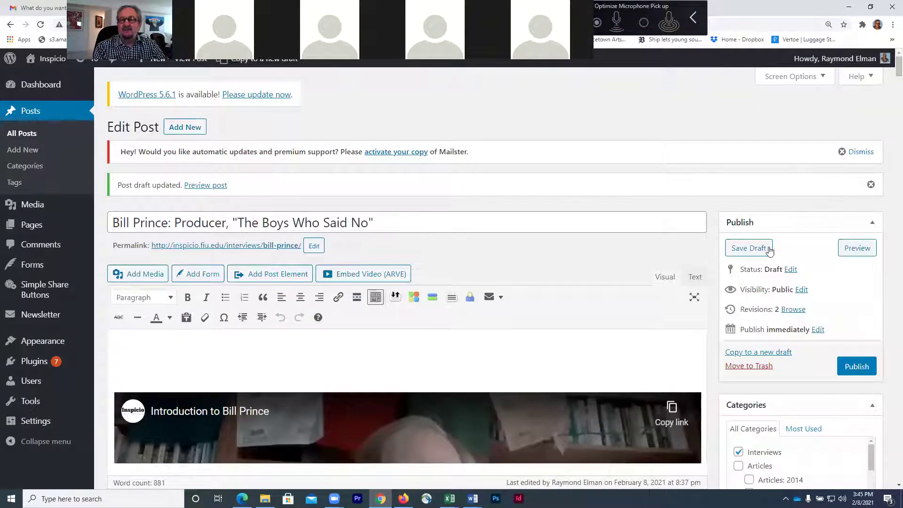
pyautogui.click(769, 249)
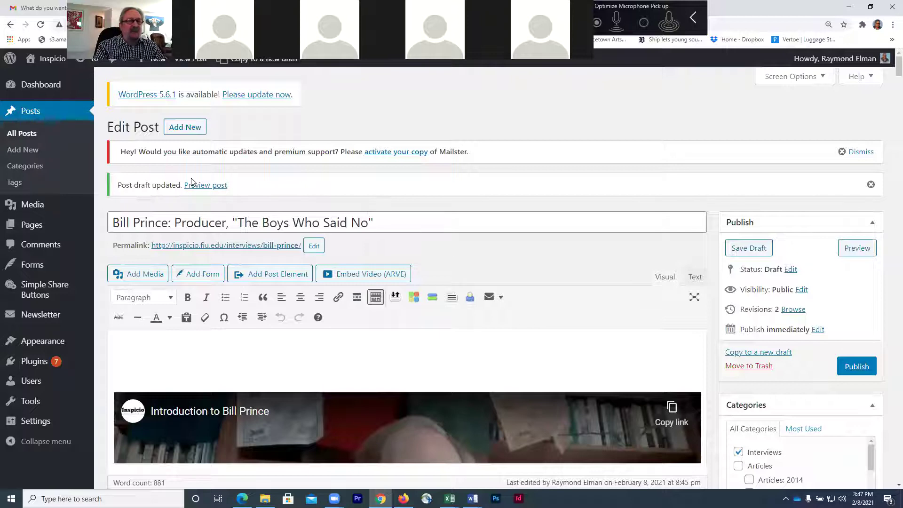
pyautogui.moveTo(38, 216)
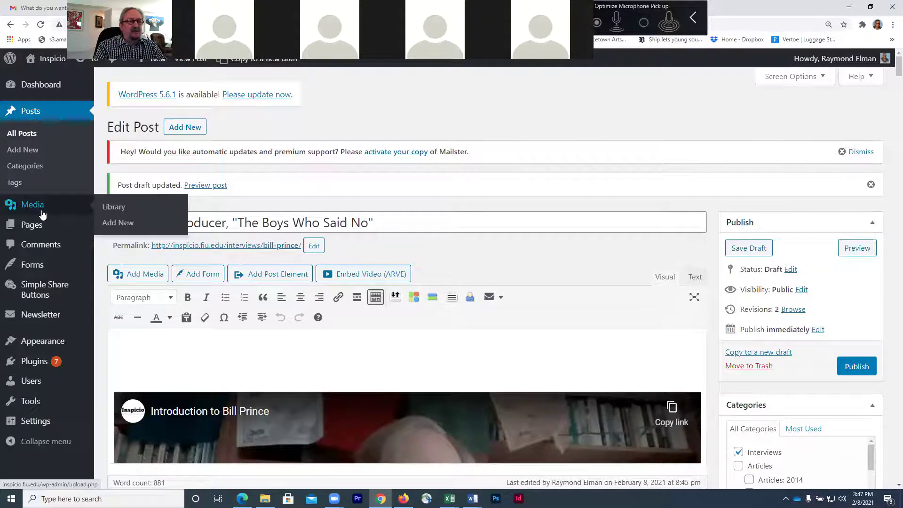
pyautogui.click(117, 211)
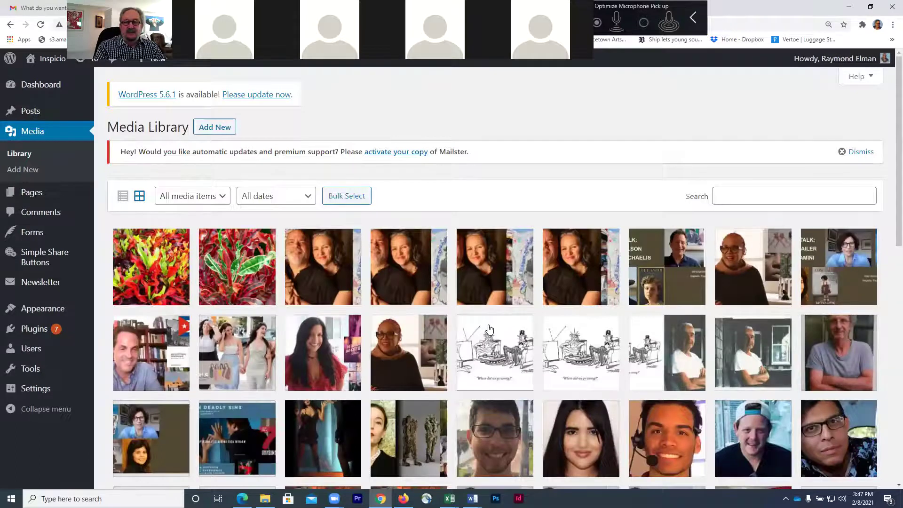
# Step: Look through the image thumbnails in the site's Media Library, from the newest uploads to older portraits and back
pyautogui.scroll(-2, 490, 330)
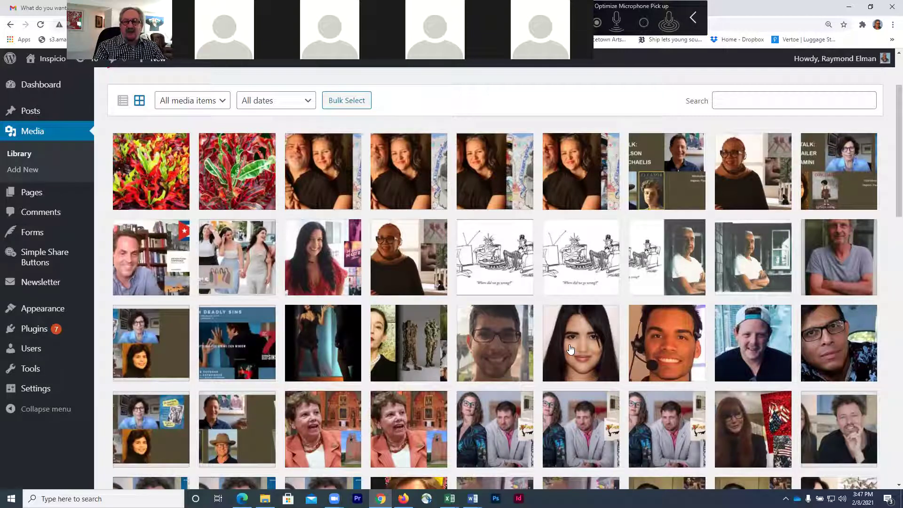
pyautogui.scroll(-1, 572, 343)
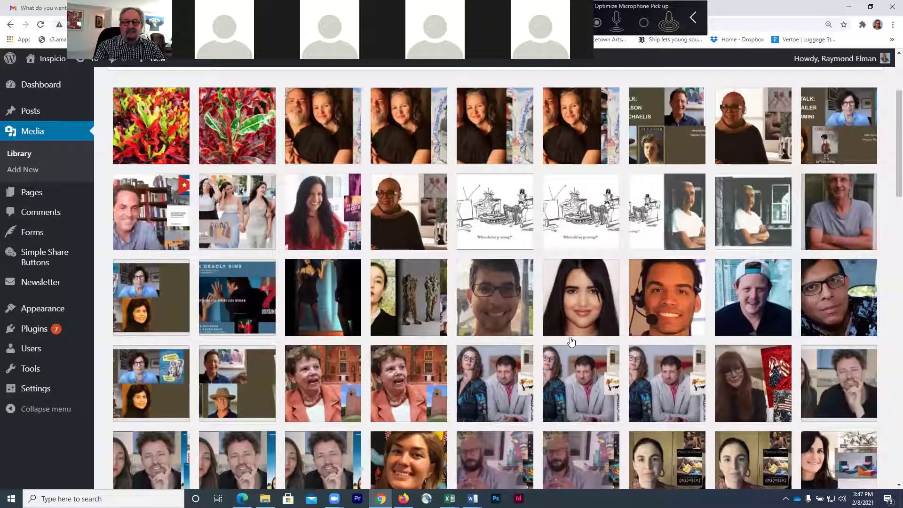
pyautogui.scroll(-2, 494, 367)
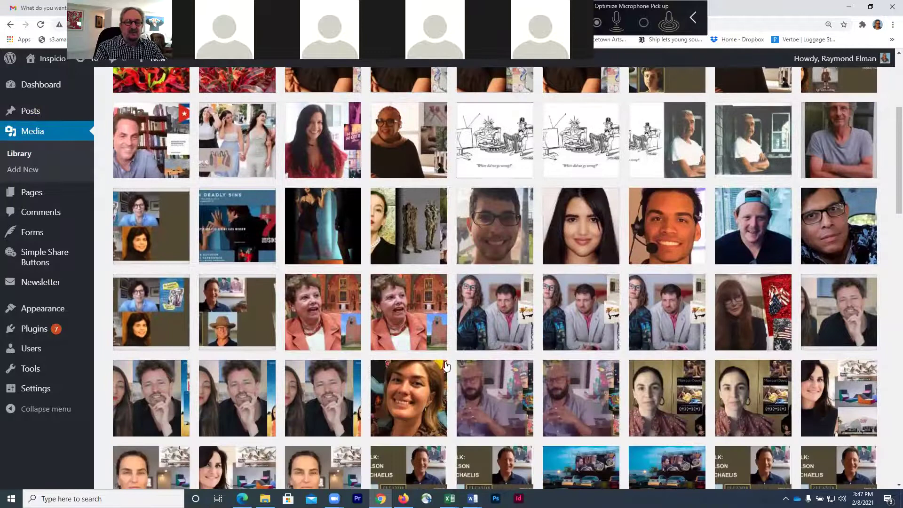
pyautogui.scroll(-3, 391, 428)
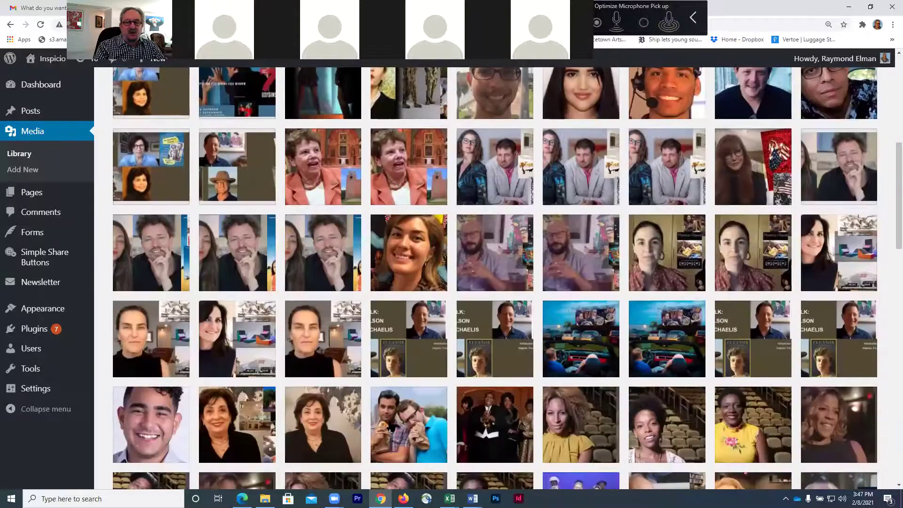
pyautogui.scroll(-3, 391, 429)
pyautogui.scroll(-1, 391, 428)
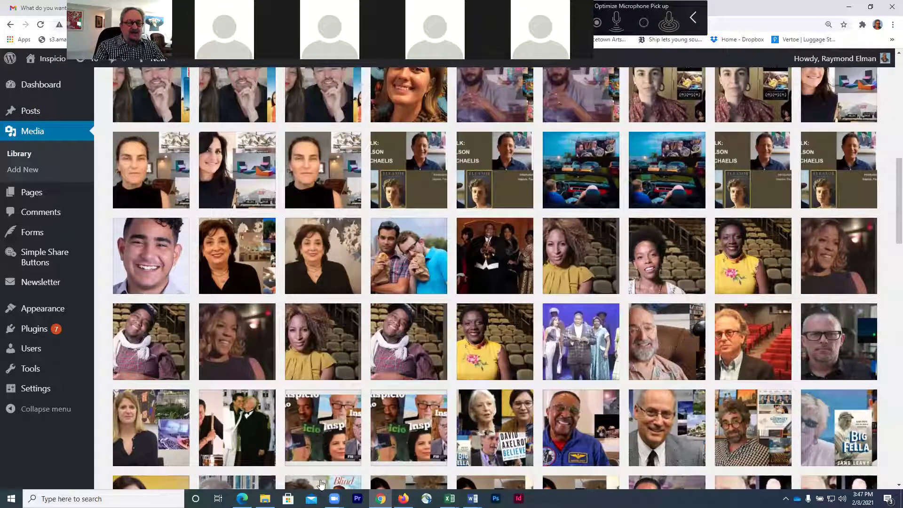
pyautogui.moveTo(265, 499)
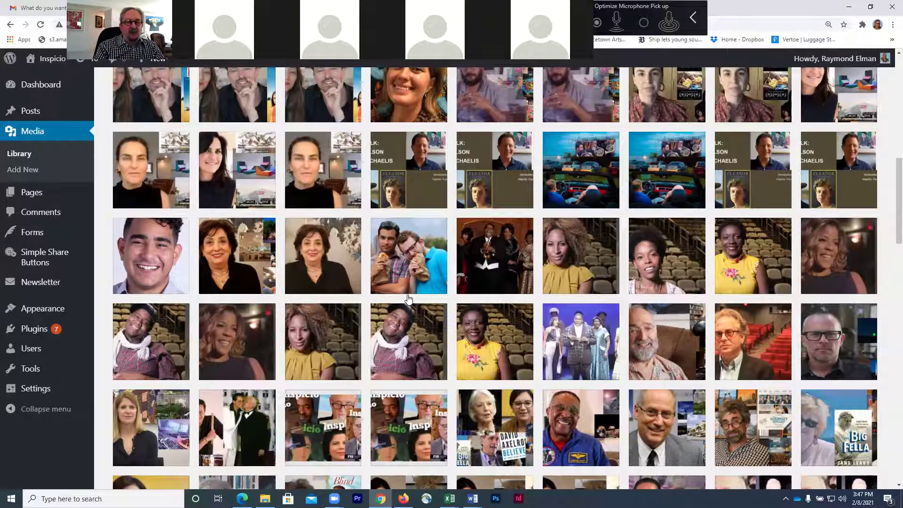
pyautogui.scroll(3, 408, 298)
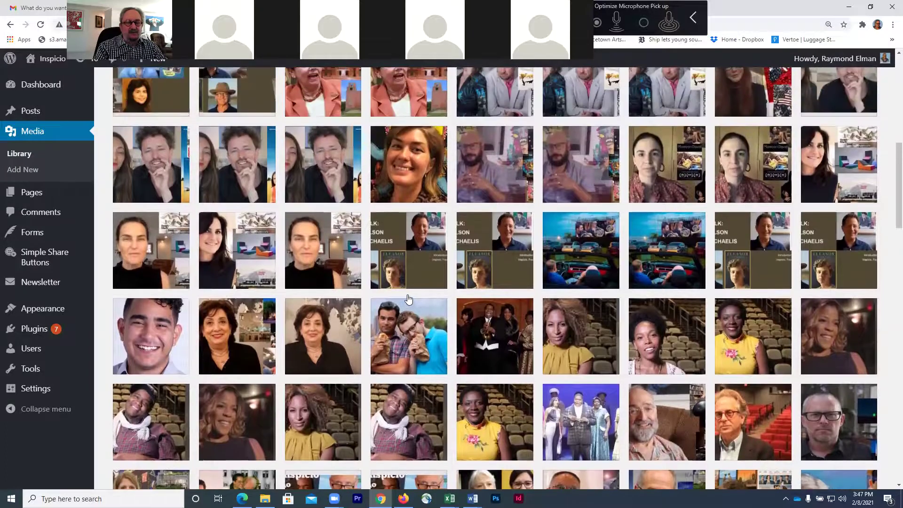
pyautogui.scroll(2, 408, 298)
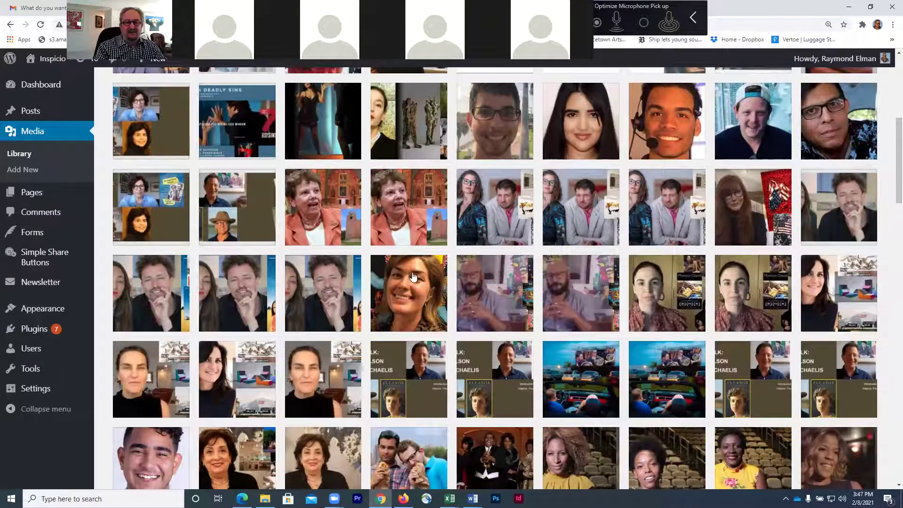
pyautogui.scroll(3, 409, 282)
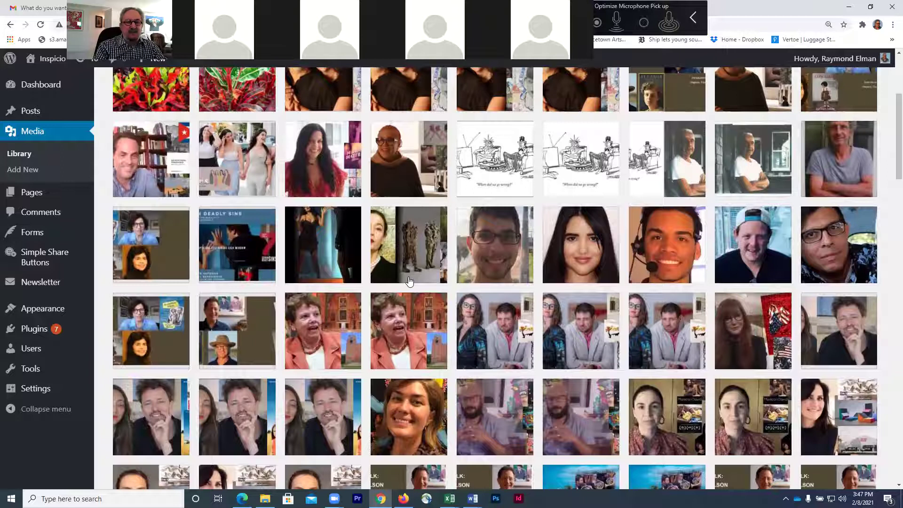
pyautogui.scroll(1, 409, 281)
pyautogui.scroll(-2, 410, 281)
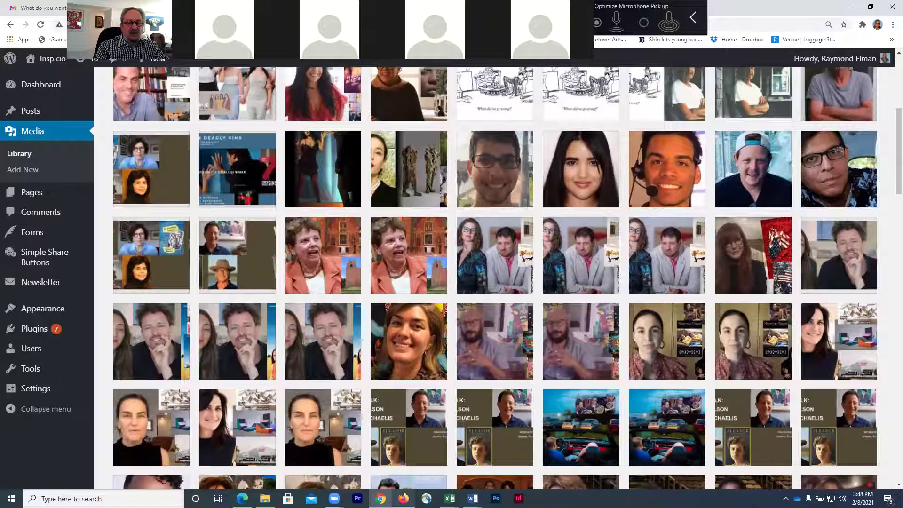
# Step: Switch to the Inspicio site in Firefox, move the Zoom video strip off the site's header links, and show the Contributors page
pyautogui.click(404, 499)
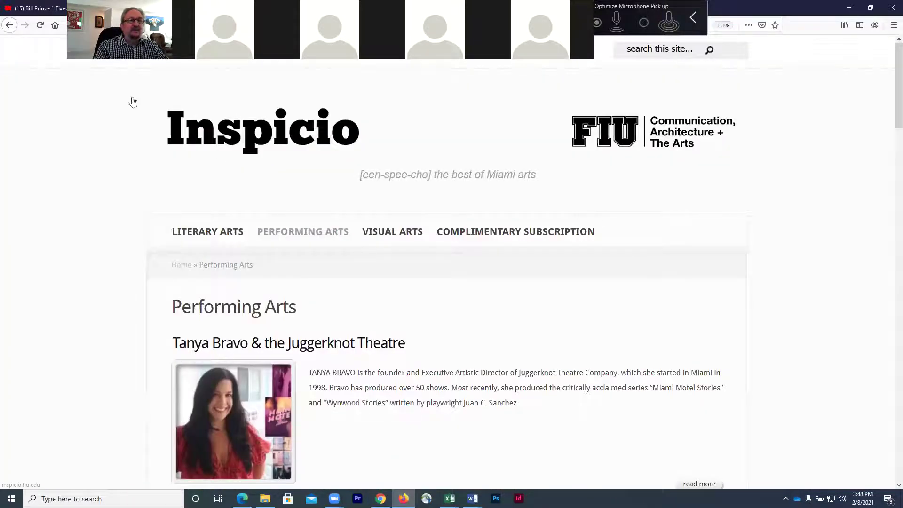
pyautogui.moveTo(58, 60); pyautogui.dragTo(53, 140)
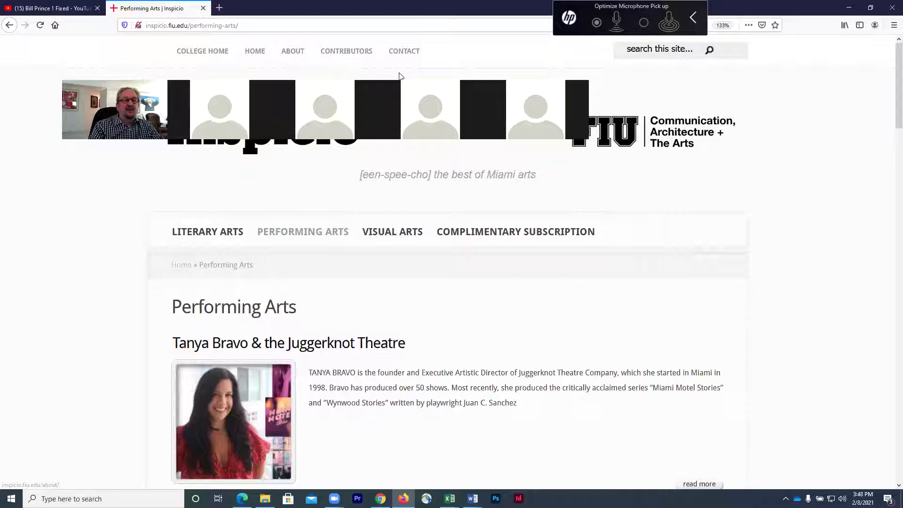
pyautogui.click(340, 54)
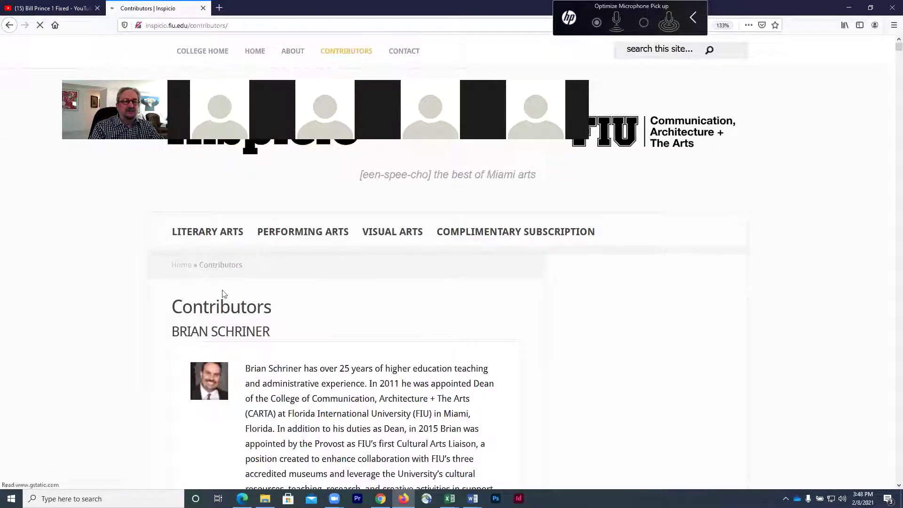
# Step: Examine the publisher, adviser and editor biographies on the Contributors page, including their portrait thumbnails
pyautogui.scroll(-2, 275, 357)
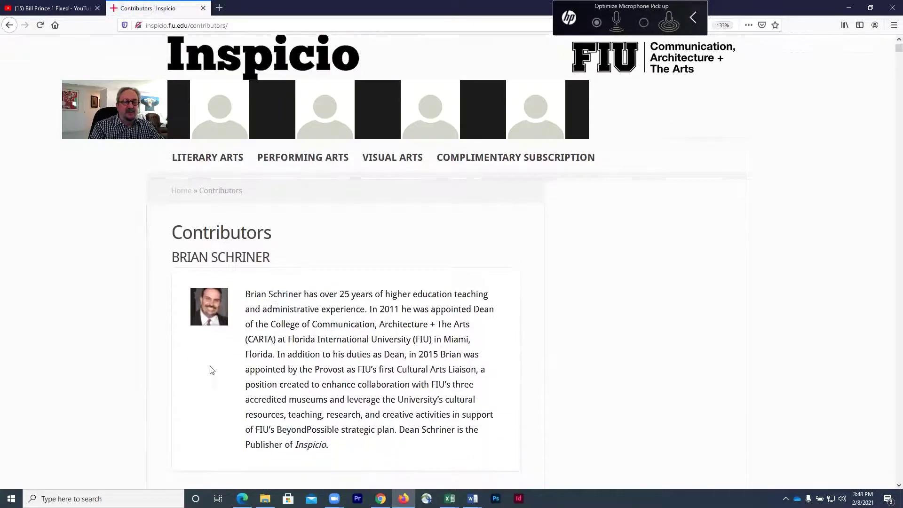
pyautogui.scroll(-6, 260, 353)
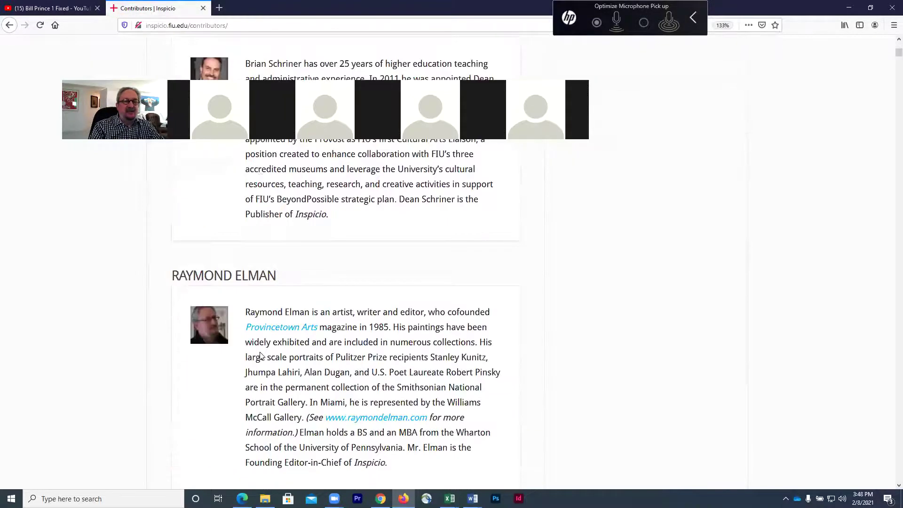
pyautogui.scroll(-8, 244, 471)
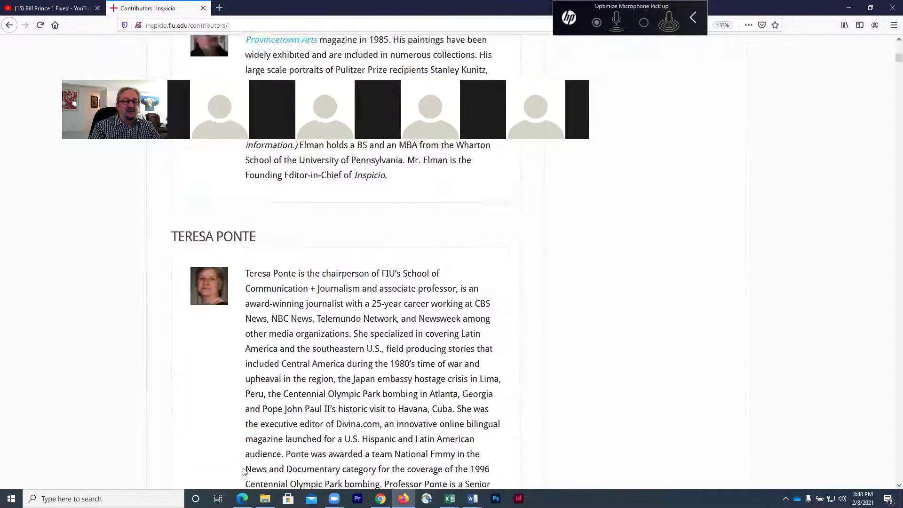
pyautogui.scroll(-9, 244, 472)
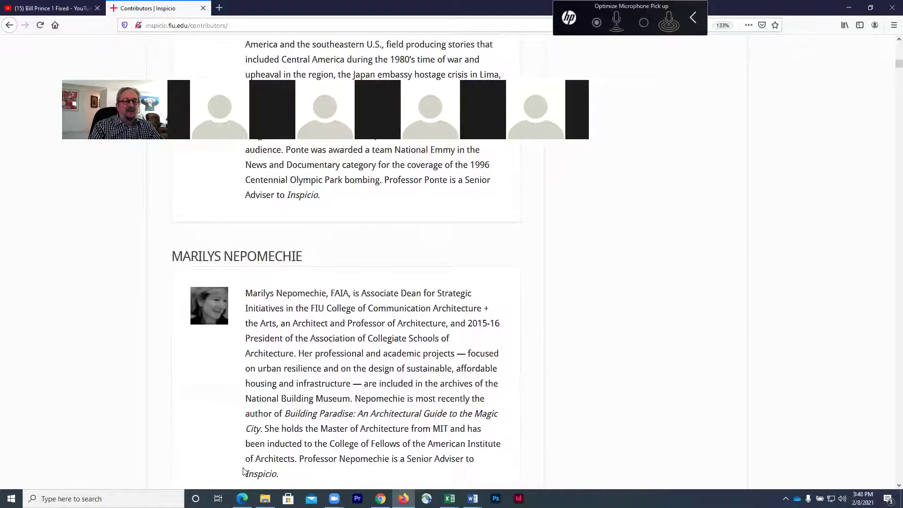
pyautogui.scroll(-8, 244, 470)
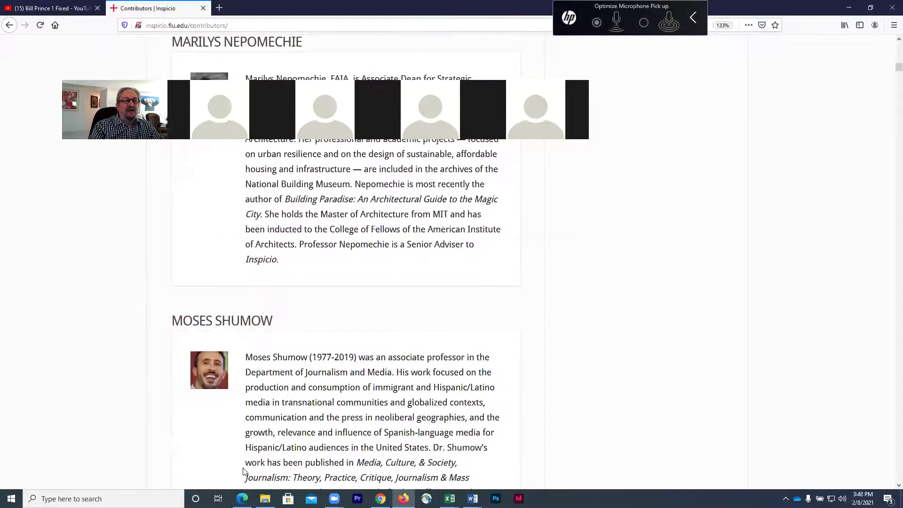
pyautogui.scroll(-20, 244, 471)
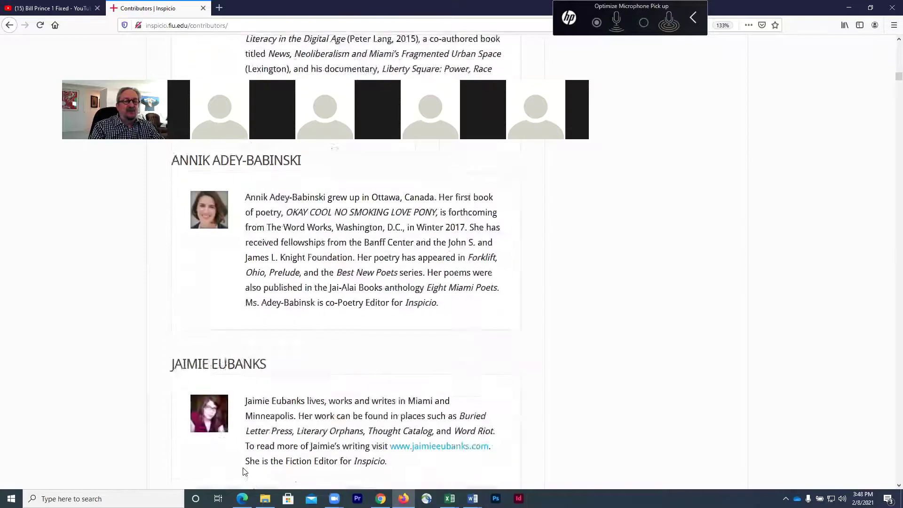
pyautogui.scroll(-20, 245, 472)
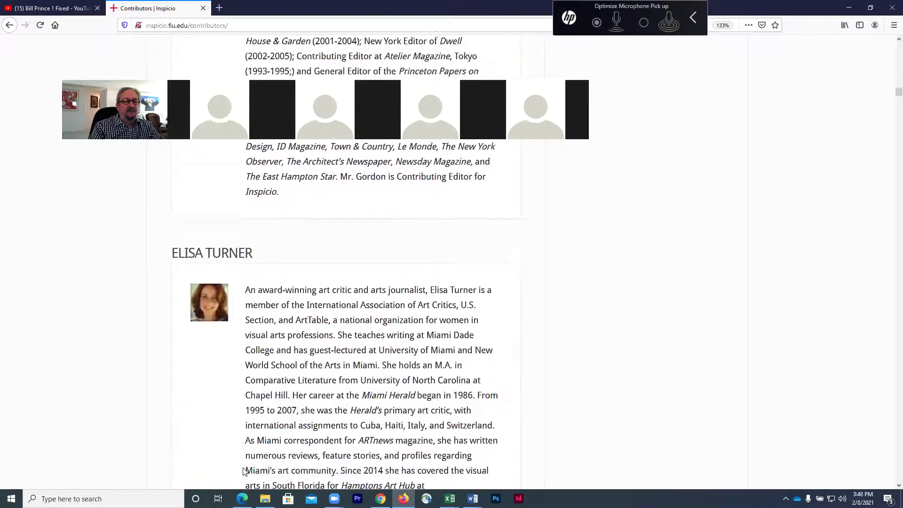
pyautogui.scroll(-13, 244, 471)
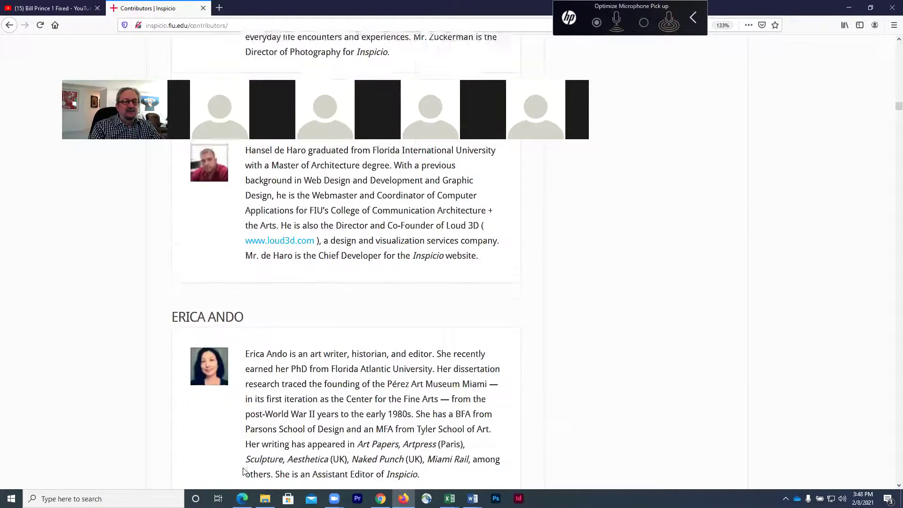
pyautogui.scroll(-7, 243, 468)
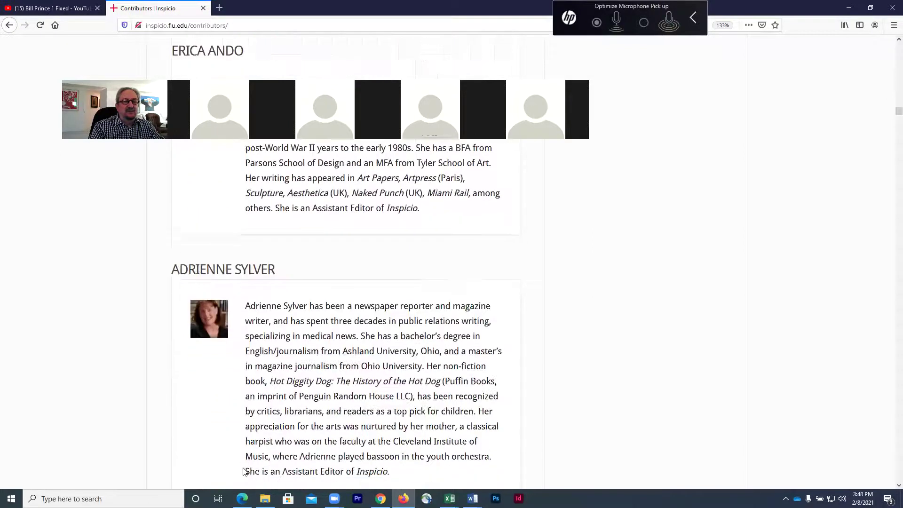
# Step: Examine the student contributors' short biographies and headshots further down the Contributors page
pyautogui.scroll(-8, 244, 471)
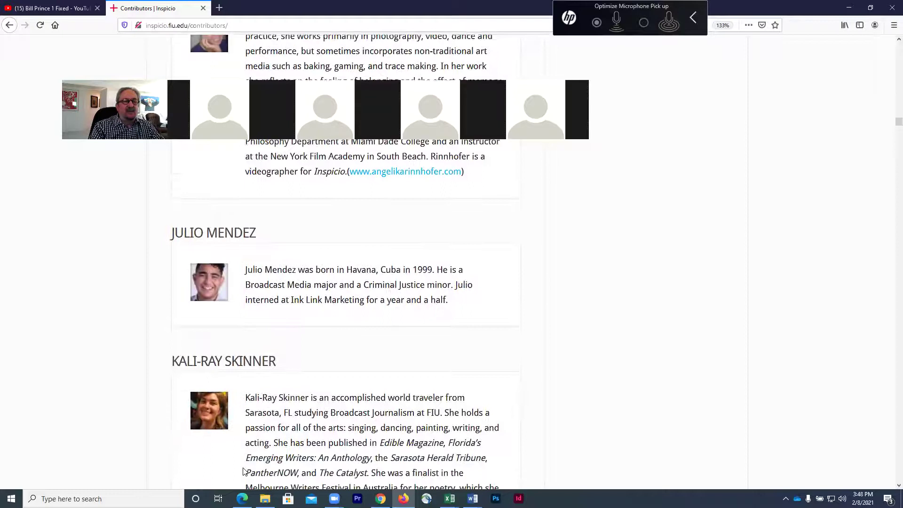
pyautogui.scroll(7, 244, 472)
pyautogui.scroll(-3, 245, 472)
pyautogui.scroll(-4, 244, 472)
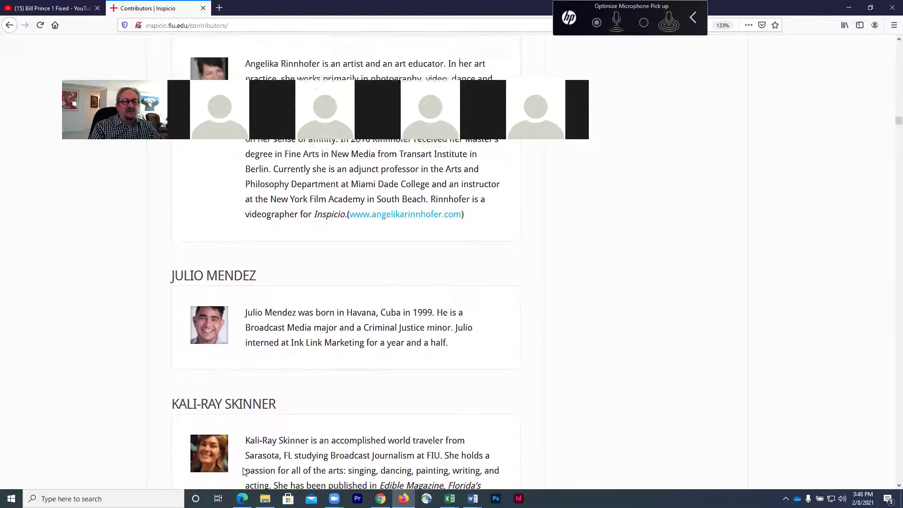
pyautogui.scroll(-4, 244, 472)
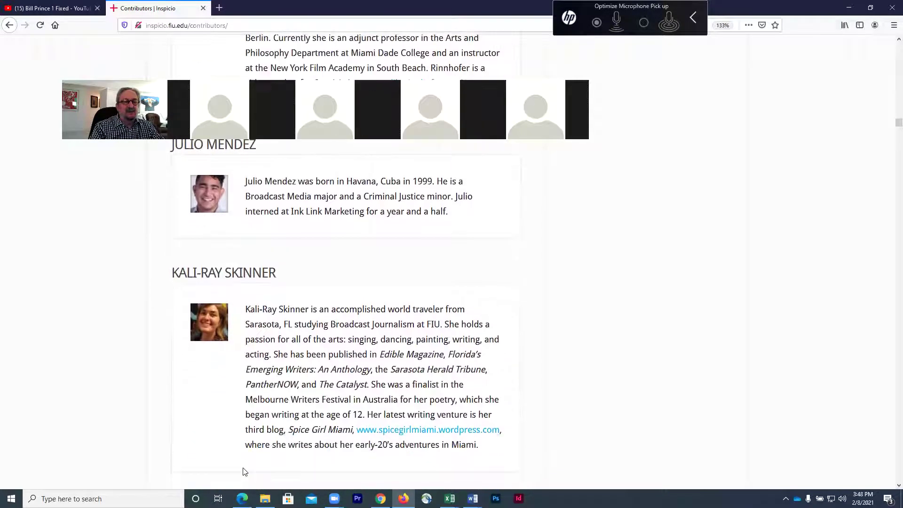
pyautogui.scroll(-5, 244, 472)
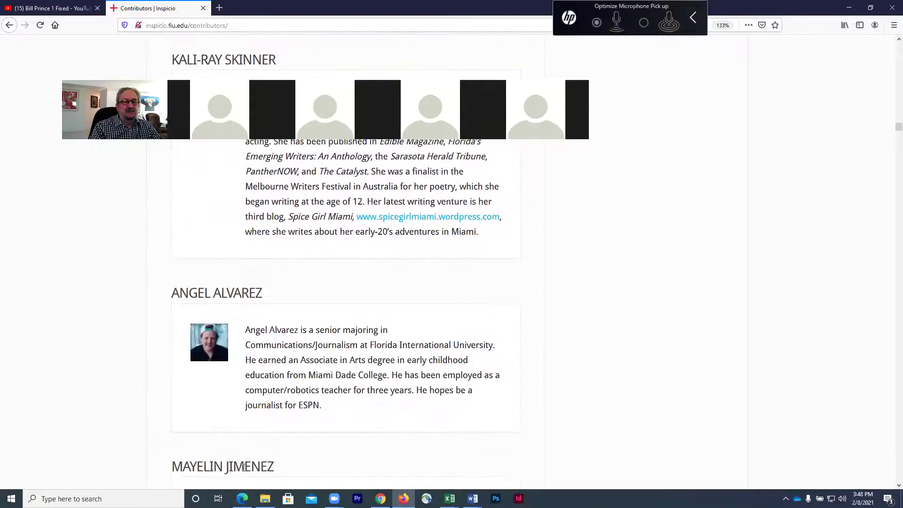
pyautogui.scroll(-5, 244, 472)
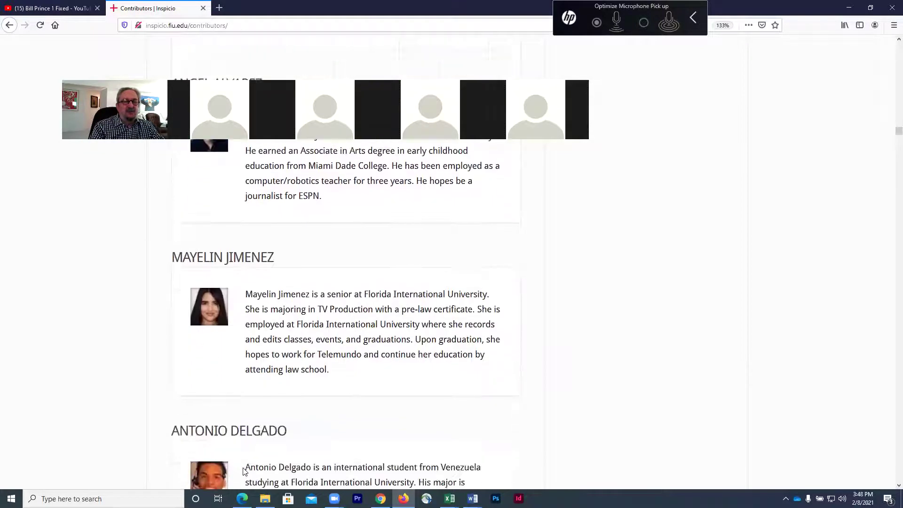
pyautogui.scroll(-1, 244, 472)
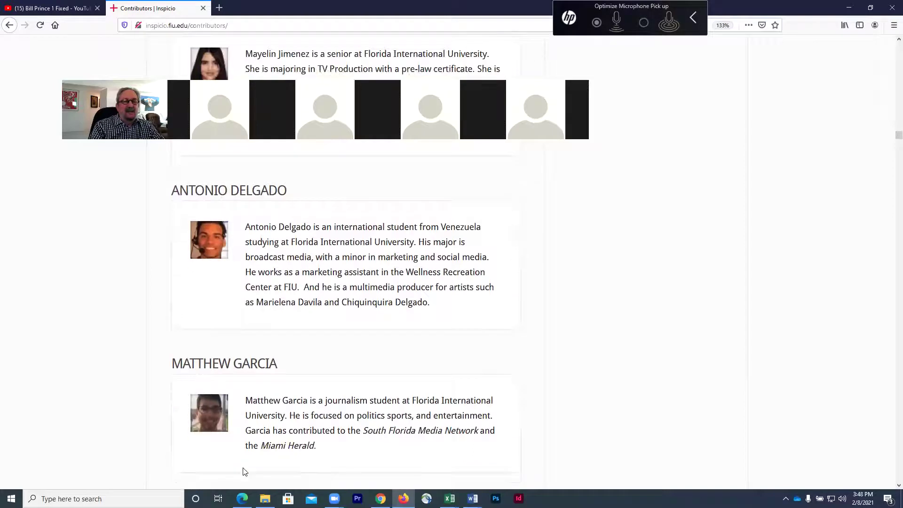
# Step: Review the art critic, photographer and webmaster biographies again, and compare them with the student biographies farther down the Contributors page
pyautogui.scroll(18, 244, 472)
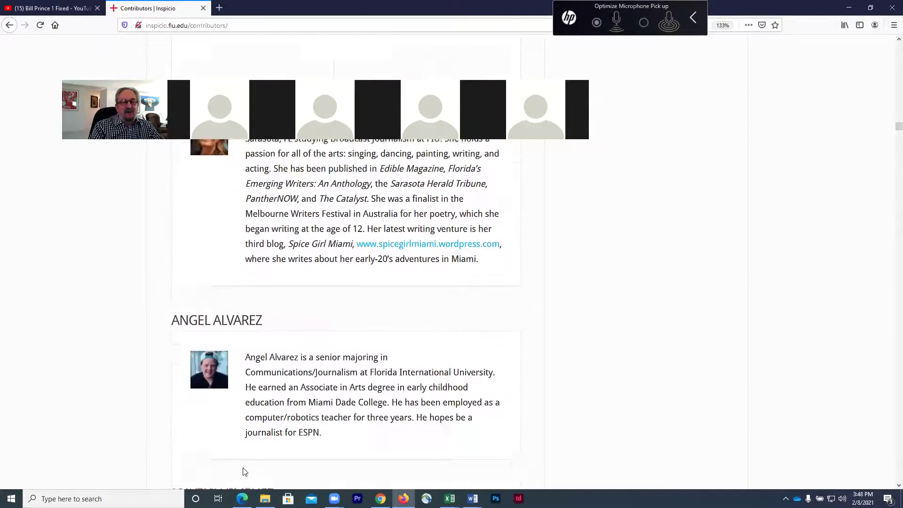
pyautogui.scroll(18, 244, 472)
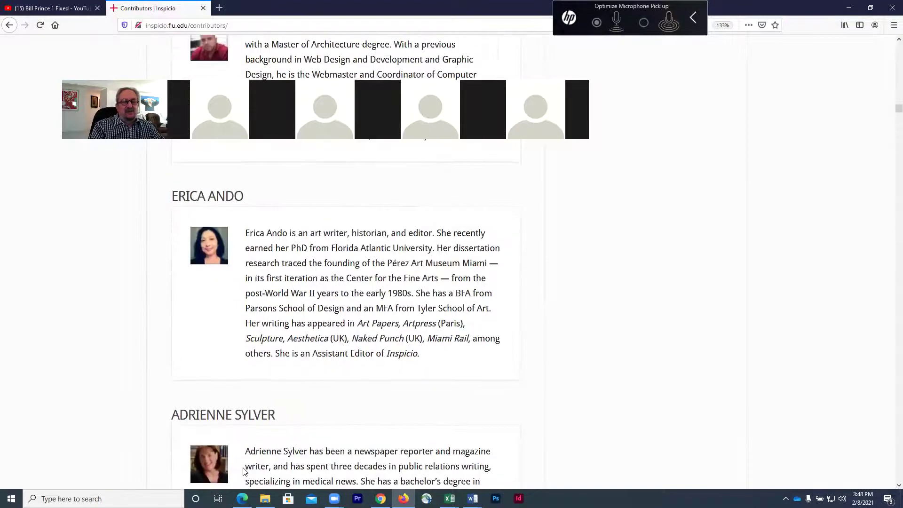
pyautogui.scroll(6, 244, 472)
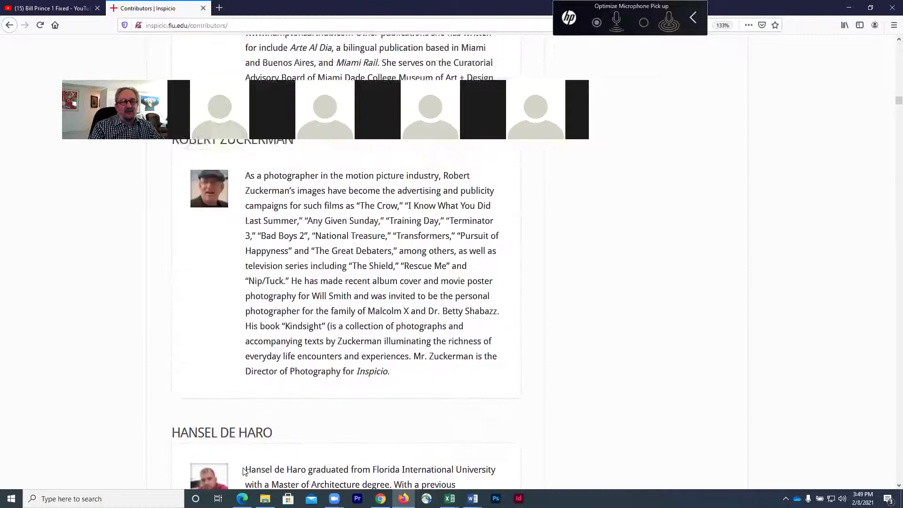
pyautogui.scroll(2, 244, 472)
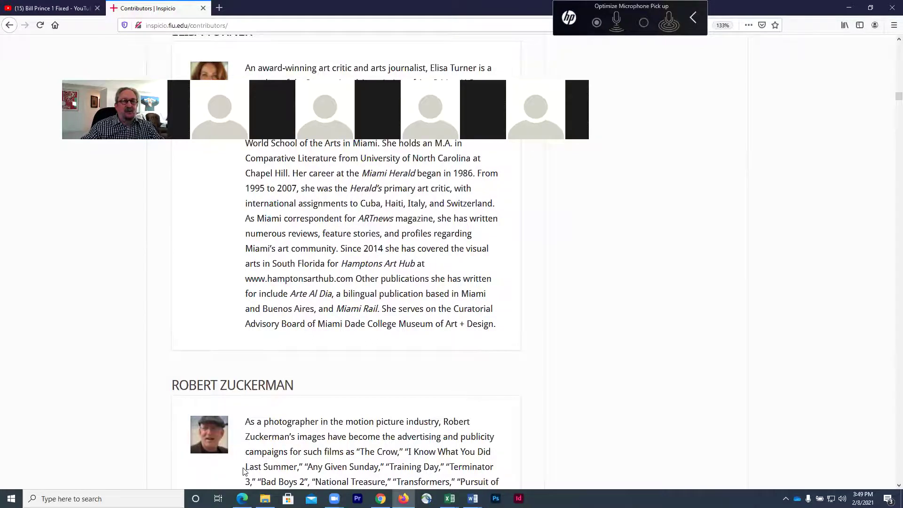
pyautogui.scroll(-20, 244, 472)
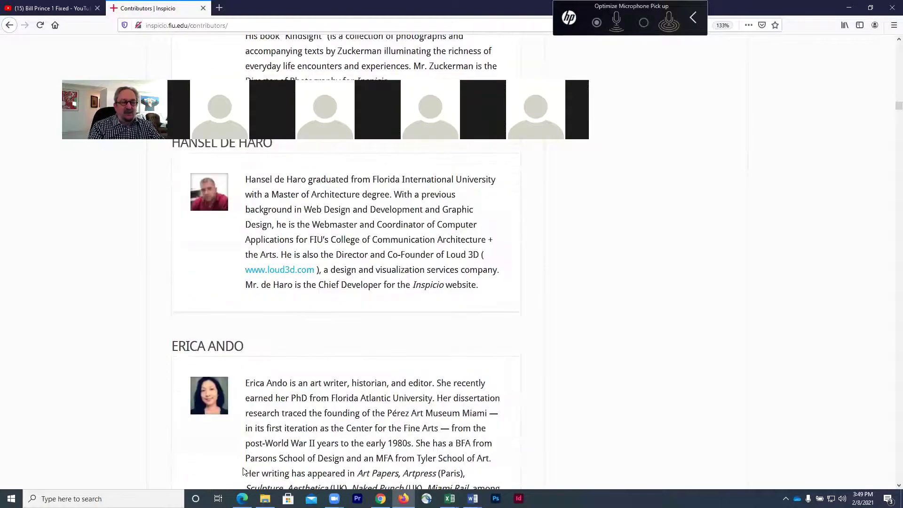
pyautogui.scroll(-10, 244, 472)
pyautogui.scroll(3, 244, 471)
pyautogui.scroll(1, 244, 472)
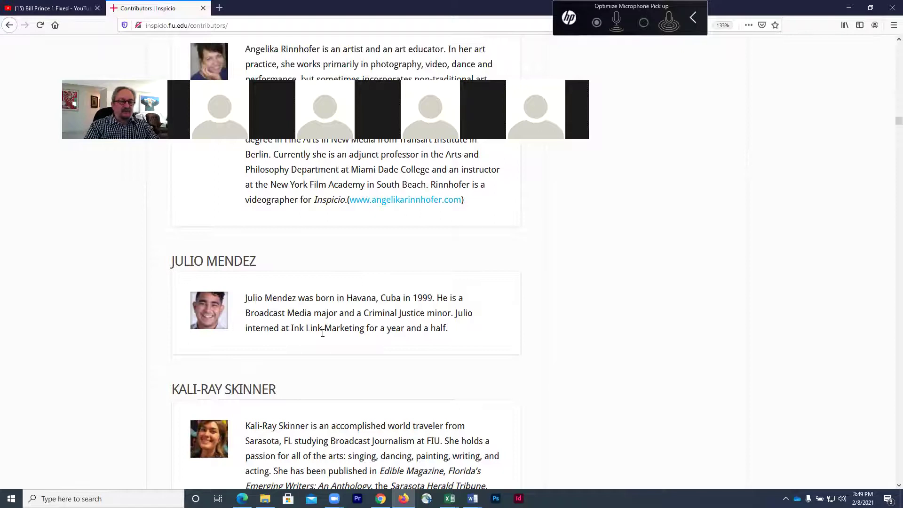
pyautogui.scroll(-10, 323, 333)
pyautogui.scroll(-5, 323, 333)
pyautogui.scroll(-8, 323, 335)
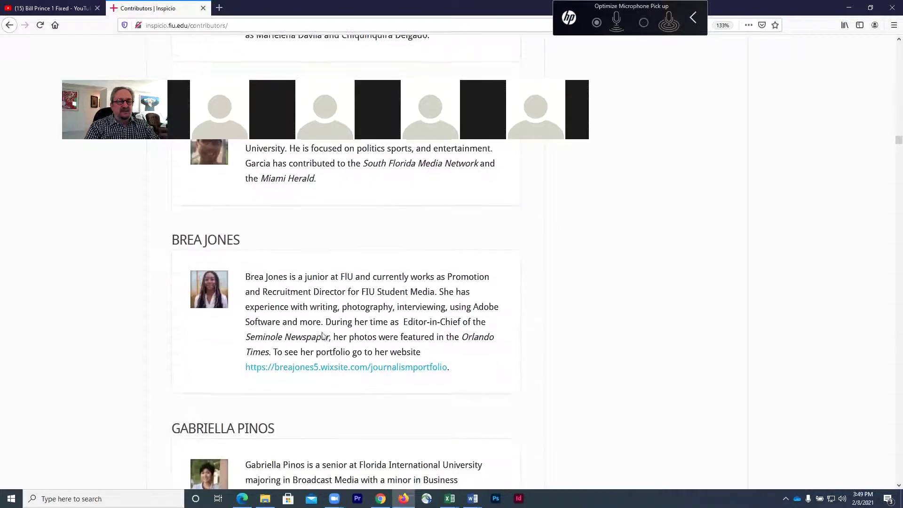
# Step: Recheck the student biographies and headshots higher up the Contributors page
pyautogui.scroll(1, 323, 334)
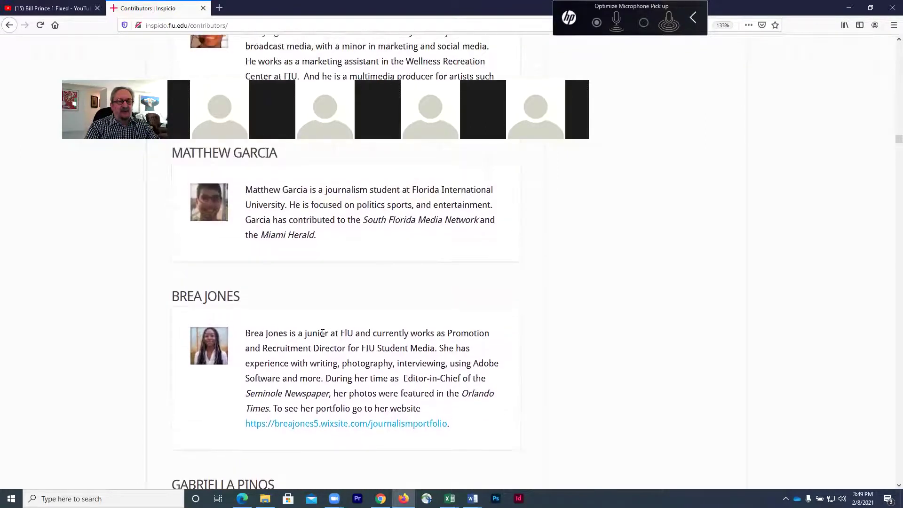
pyautogui.scroll(-1, 288, 417)
pyautogui.scroll(8, 288, 418)
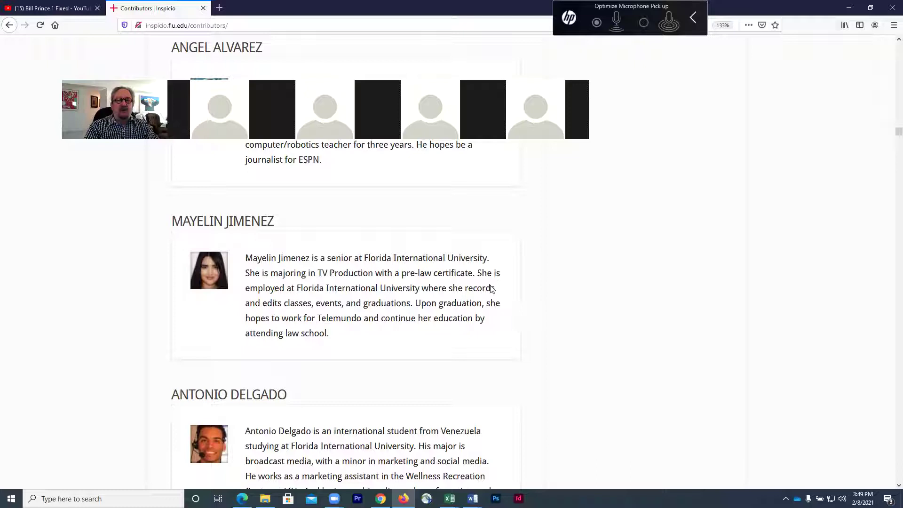
# Step: Switch from the Contributors page in Firefox to the WordPress Media Library window in Chrome
pyautogui.hotkey('alt', 'Tab')
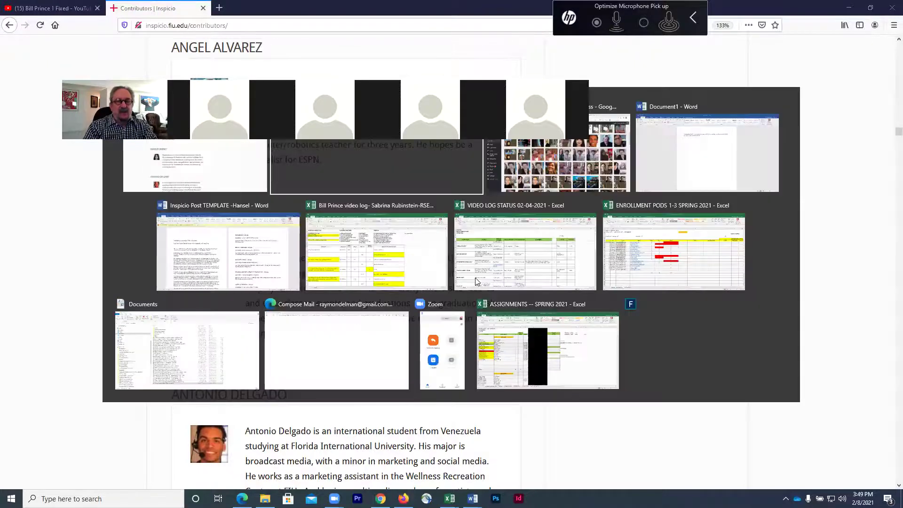
pyautogui.hotkey('alt', 'Tab')
pyautogui.hotkey('alt', 'Tab')
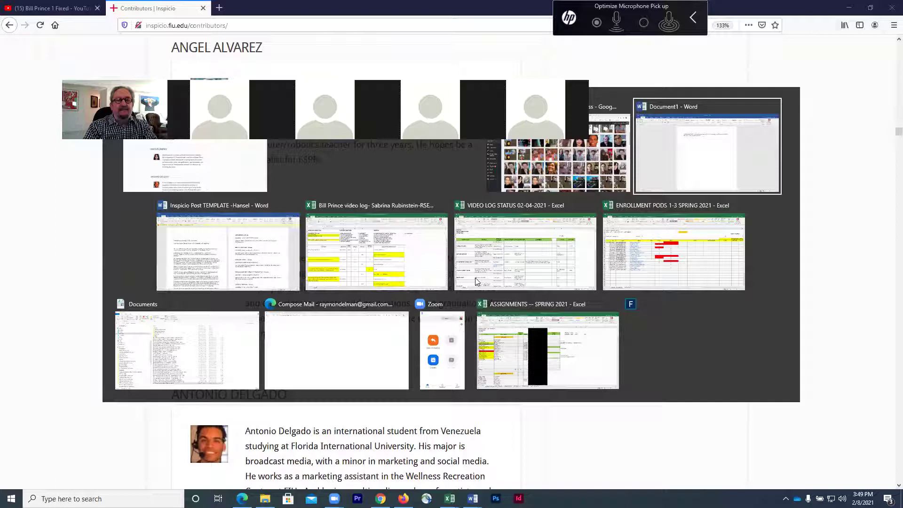
pyautogui.hotkey('alt', 'Tab')
pyautogui.hotkey('alt', 'Tab')
pyautogui.hotkey('alt', 'Tab')
pyautogui.hotkey('alt', 'Tab')
pyautogui.hotkey('alt', 'Tab')
pyautogui.hotkey('alt', 'Tab')
pyautogui.hotkey('alt', 'Tab')
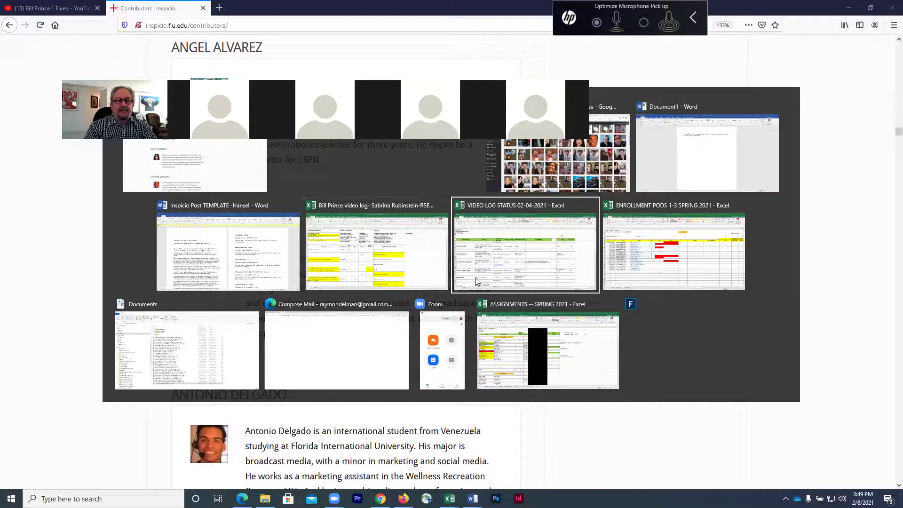
pyautogui.hotkey('alt', 'Tab')
pyautogui.hotkey('alt', 'Tab')
pyautogui.hotkey('alt', 'Tab')
pyautogui.hotkey('alt', 'Tab')
pyautogui.hotkey('alt', 'Tab')
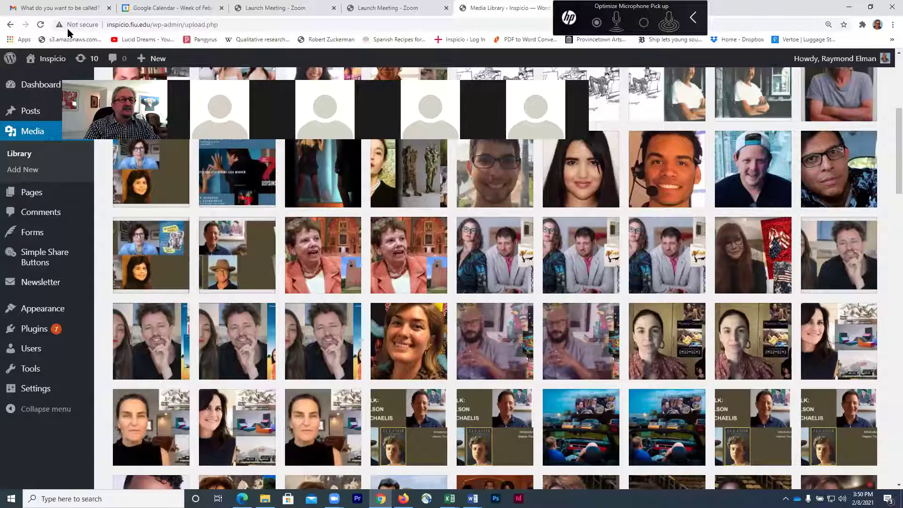
# Step: Show all posts and open the published interview with the founder of Diaspora Vibe Cultural Arts Incubator (DVCAI) for editing
pyautogui.moveTo(31, 197)
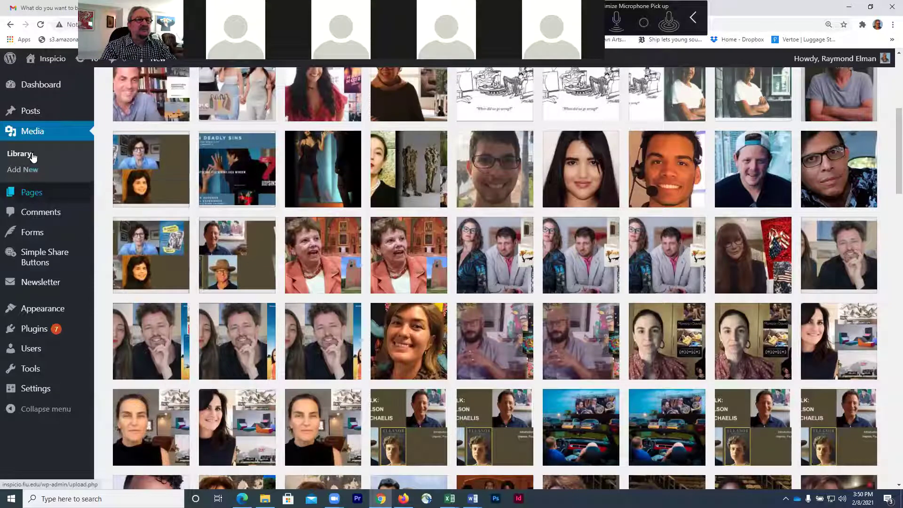
pyautogui.moveTo(60, 110)
pyautogui.click(124, 113)
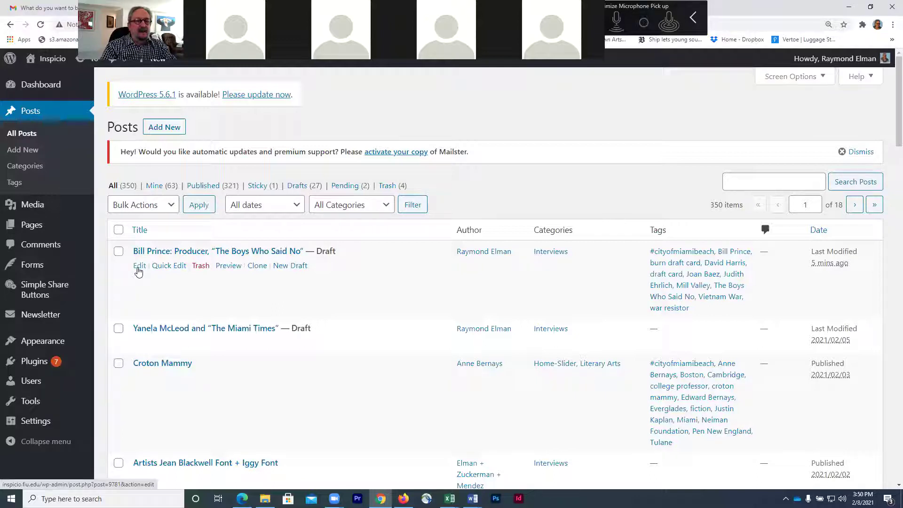
pyautogui.scroll(-3, 139, 271)
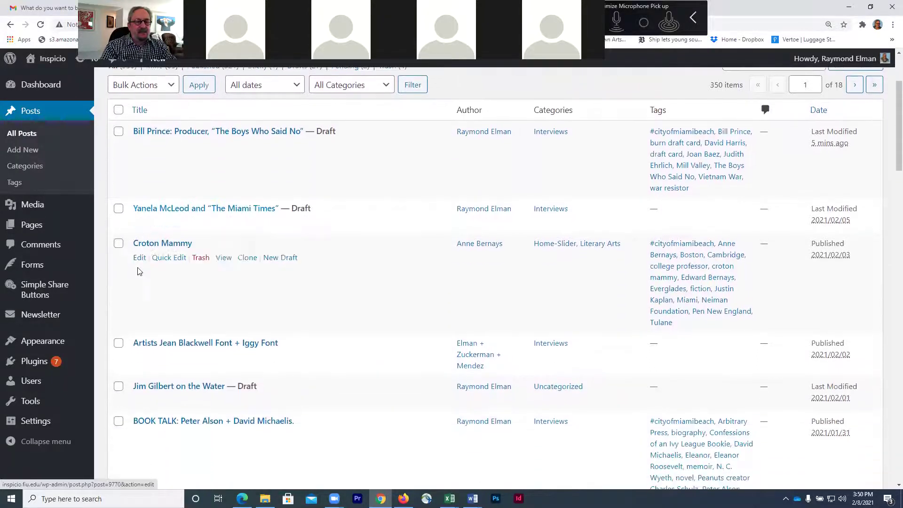
pyautogui.scroll(-3, 138, 272)
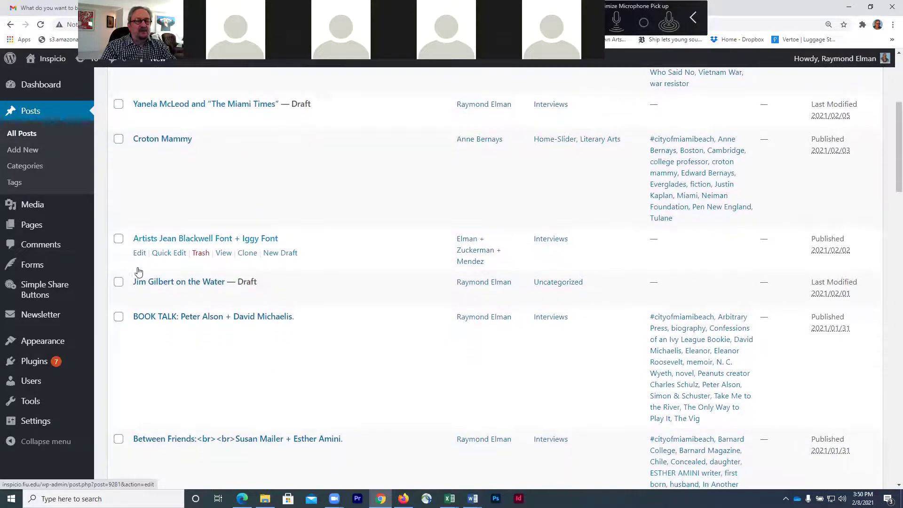
pyautogui.scroll(-2, 147, 254)
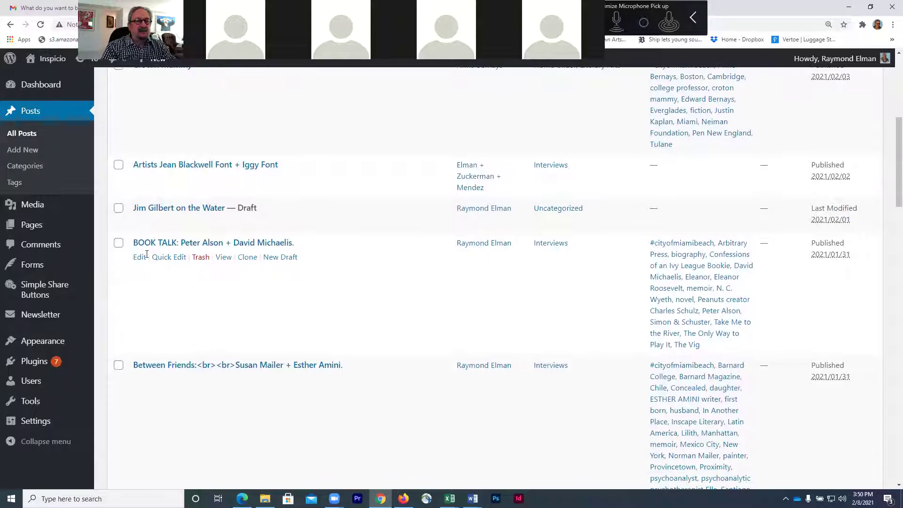
pyautogui.scroll(-1, 147, 254)
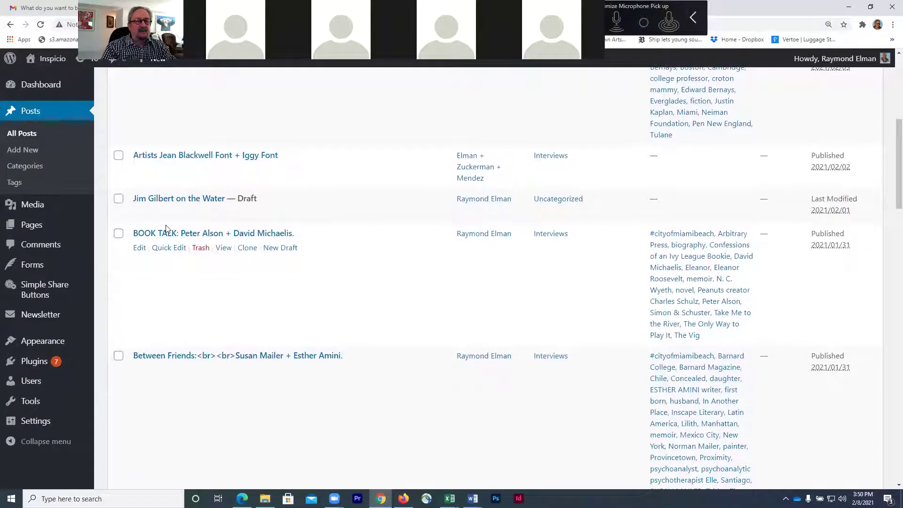
pyautogui.scroll(-5, 165, 229)
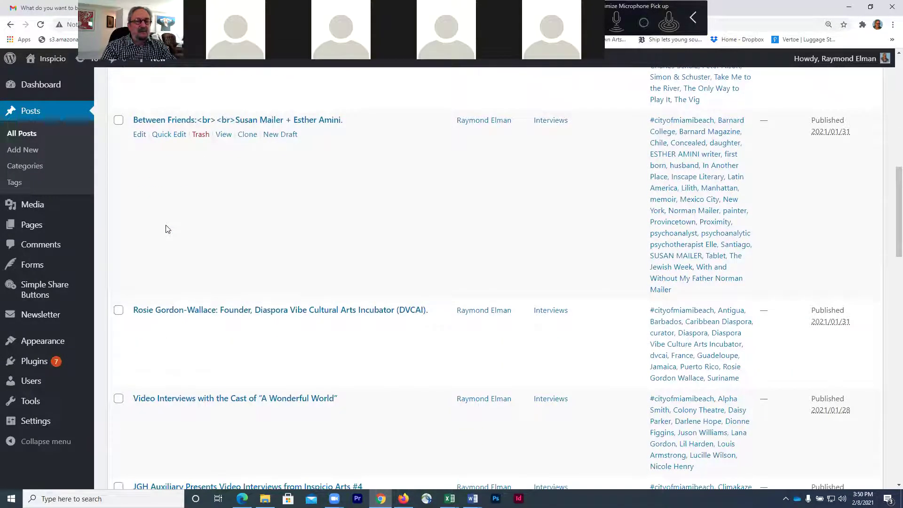
pyautogui.scroll(-1, 166, 229)
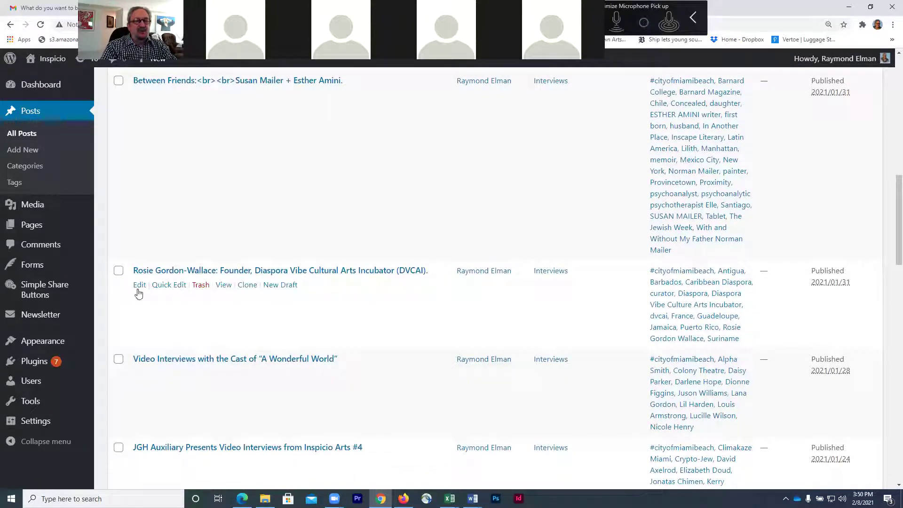
pyautogui.click(137, 286)
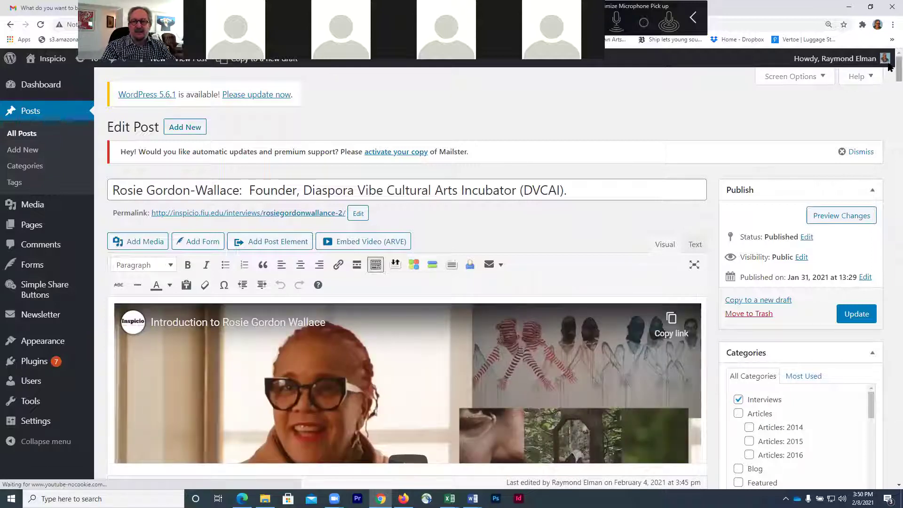
# Step: Examine the interview post's introduction video, biography, captioned topic videos and the Excerpt below the editor
pyautogui.scroll(-7, 891, 101)
pyautogui.scroll(-3, 891, 100)
pyautogui.scroll(6, 891, 94)
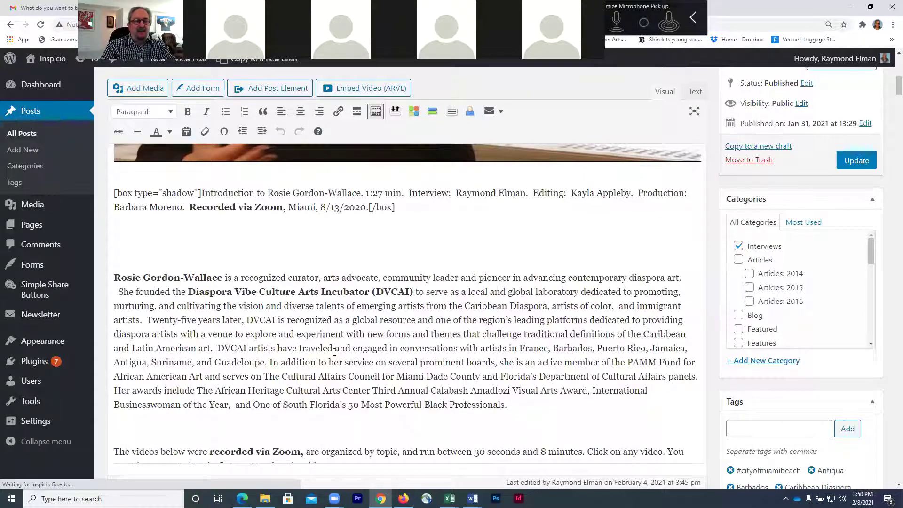
pyautogui.scroll(-3, 334, 352)
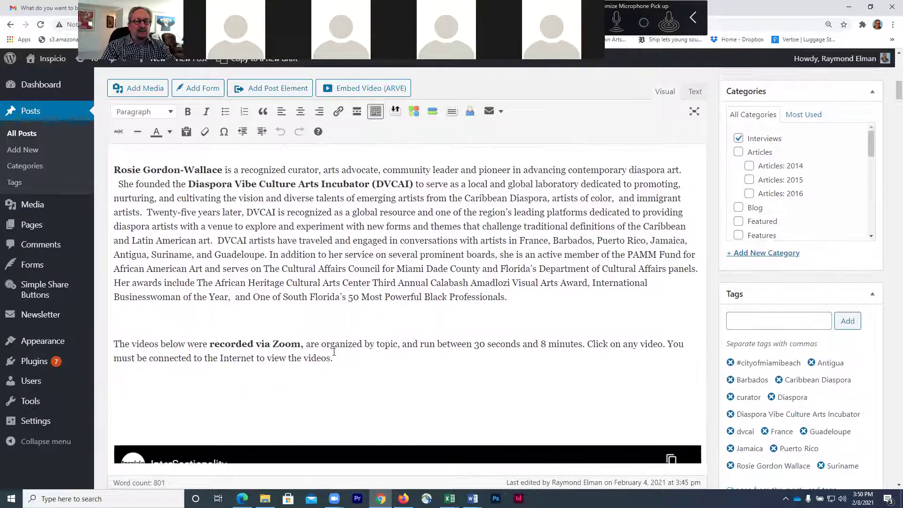
pyautogui.scroll(-13, 334, 352)
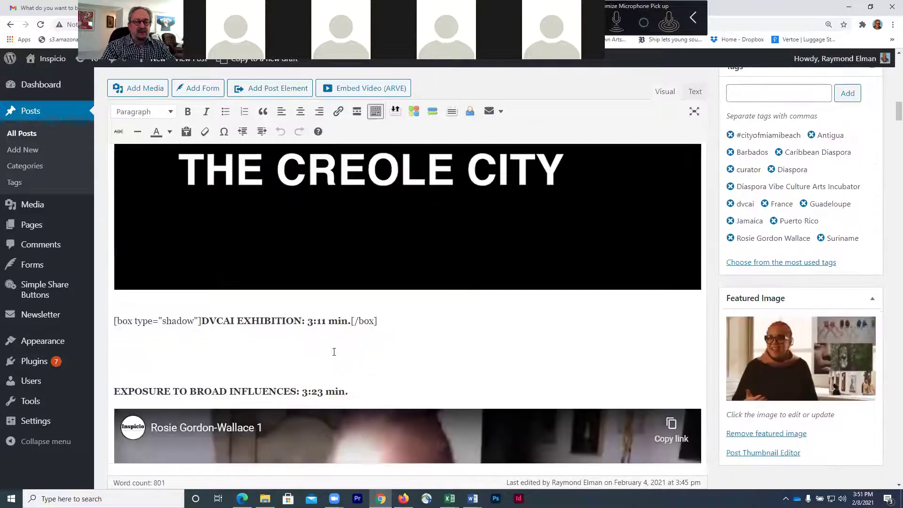
pyautogui.scroll(7, 334, 351)
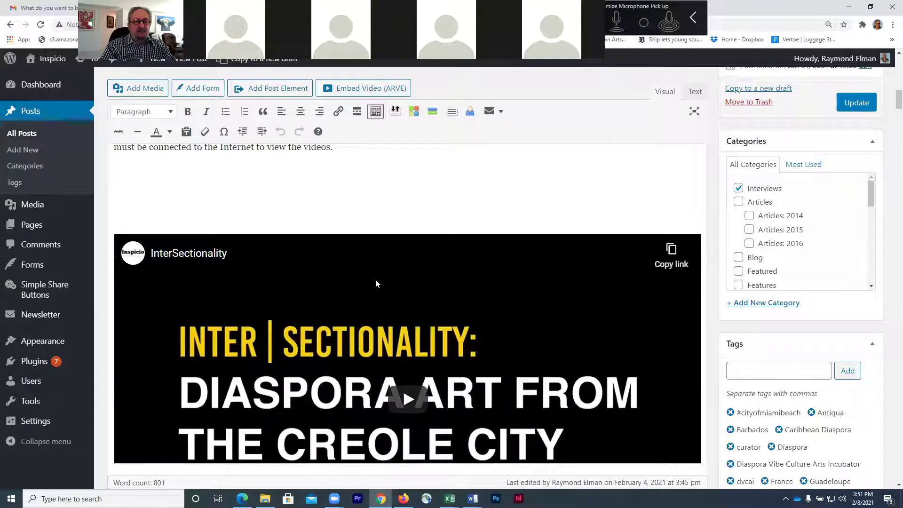
pyautogui.scroll(-1, 376, 283)
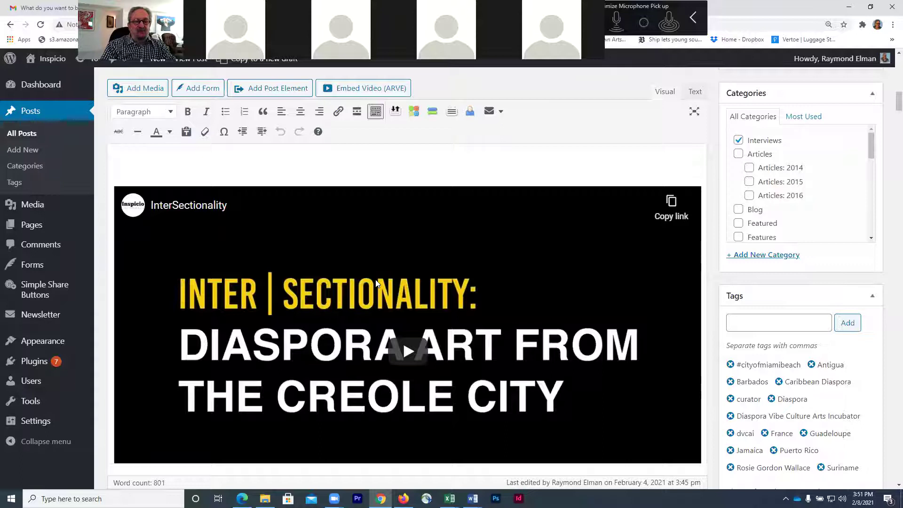
pyautogui.scroll(-5, 376, 283)
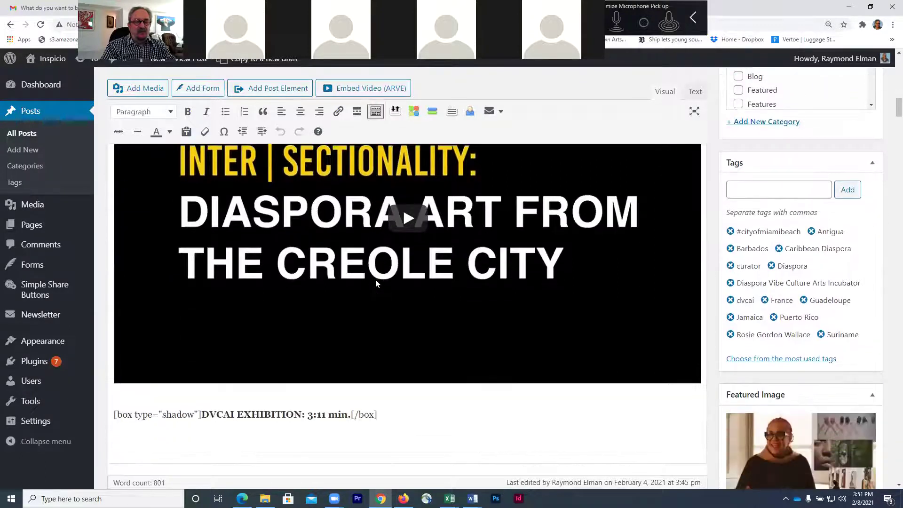
pyautogui.scroll(-3, 376, 280)
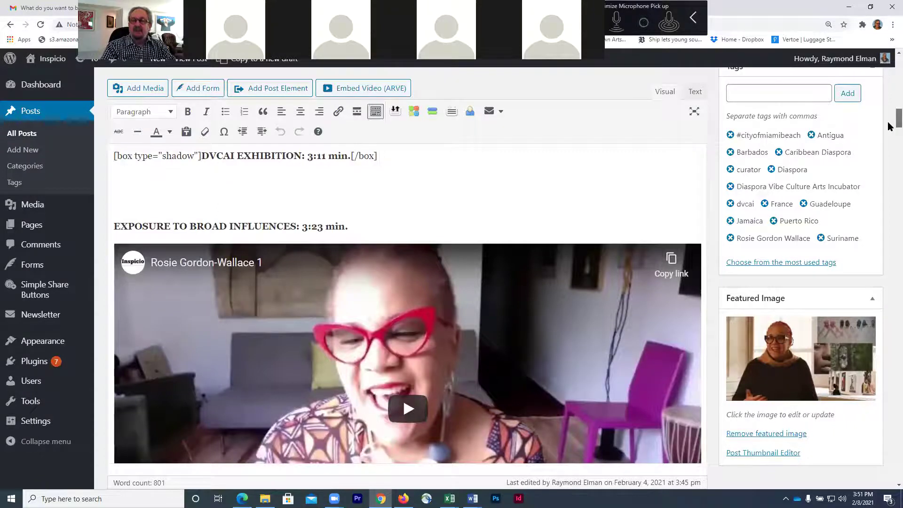
pyautogui.scroll(-3, 891, 136)
pyautogui.moveTo(889, 132); pyautogui.dragTo(870, 491)
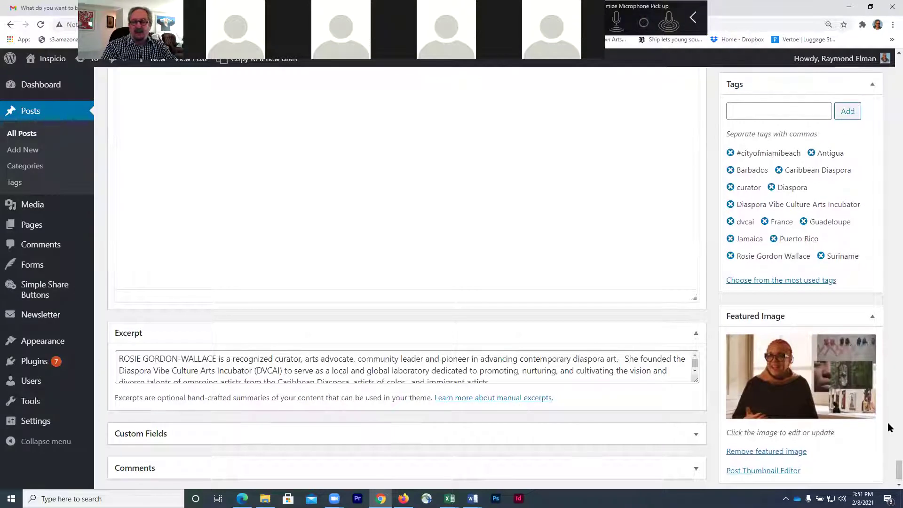
# Step: Delete the extra space before "She founded the" in the post's biography paragraph and update the published post
pyautogui.scroll(8, 891, 474)
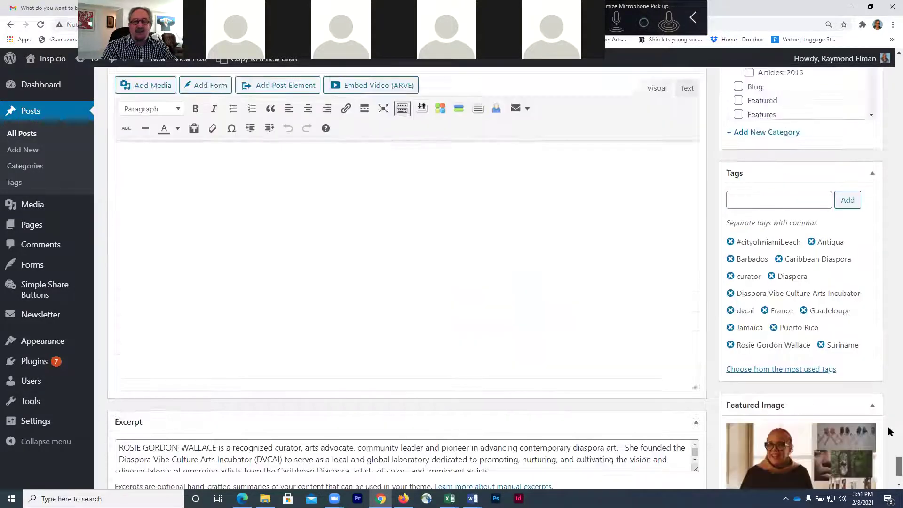
pyautogui.scroll(15, 890, 288)
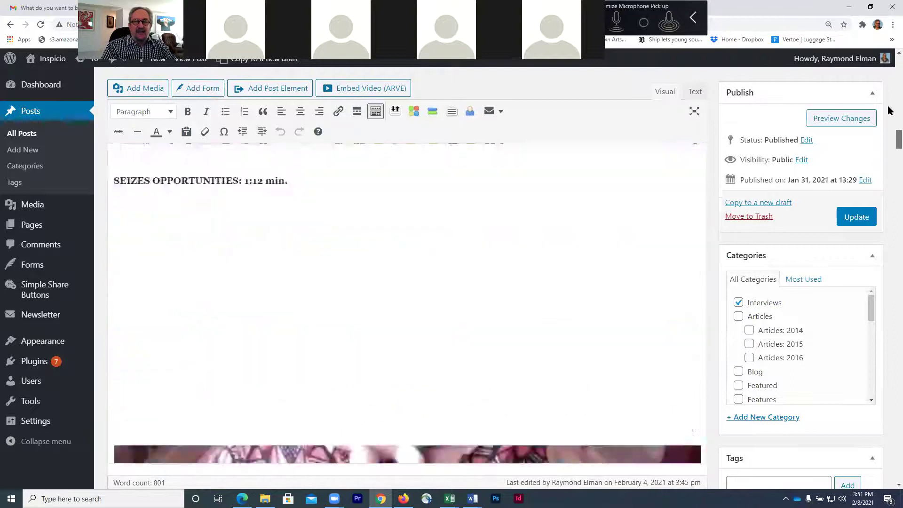
pyautogui.scroll(-3, 887, 55)
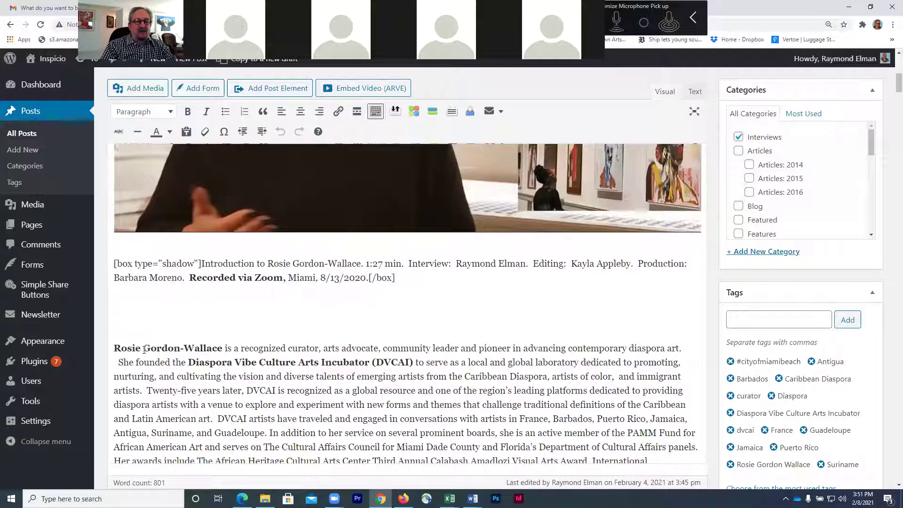
pyautogui.click(119, 363)
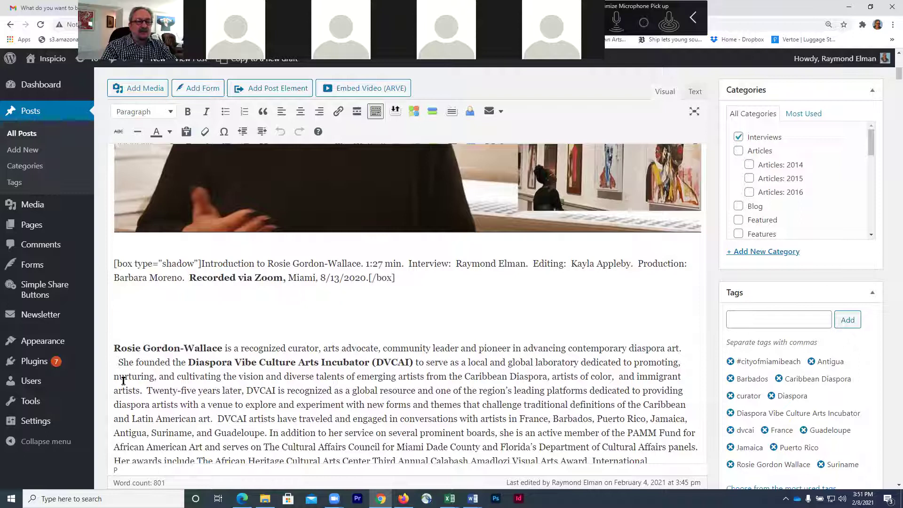
pyautogui.press('BackSpace')
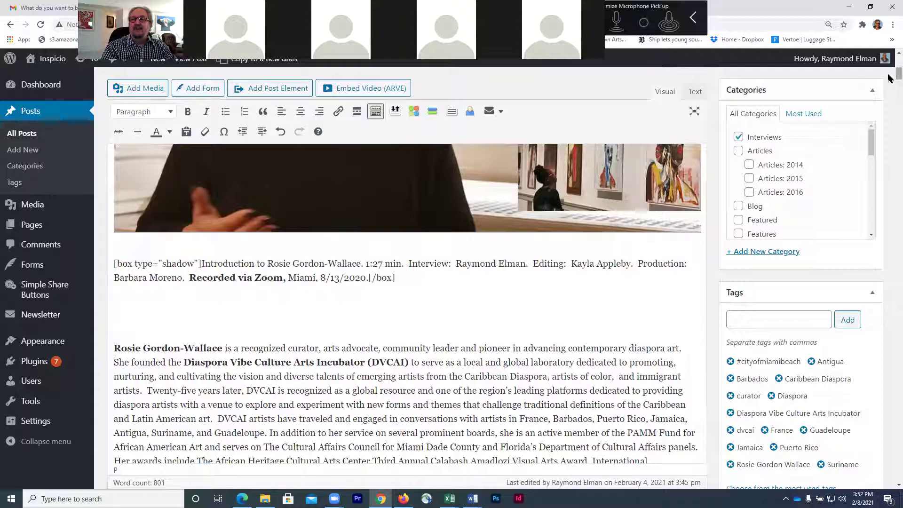
pyautogui.scroll(4, 890, 78)
pyautogui.click(850, 216)
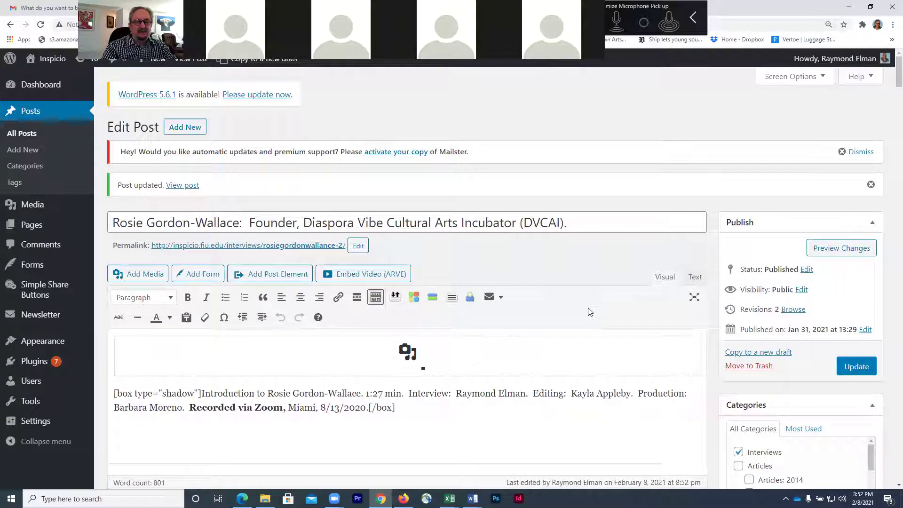
# Step: Review the biography paragraph in the updated post, highlighting its opening sentences through "immigrant artists."
pyautogui.scroll(-2, 590, 312)
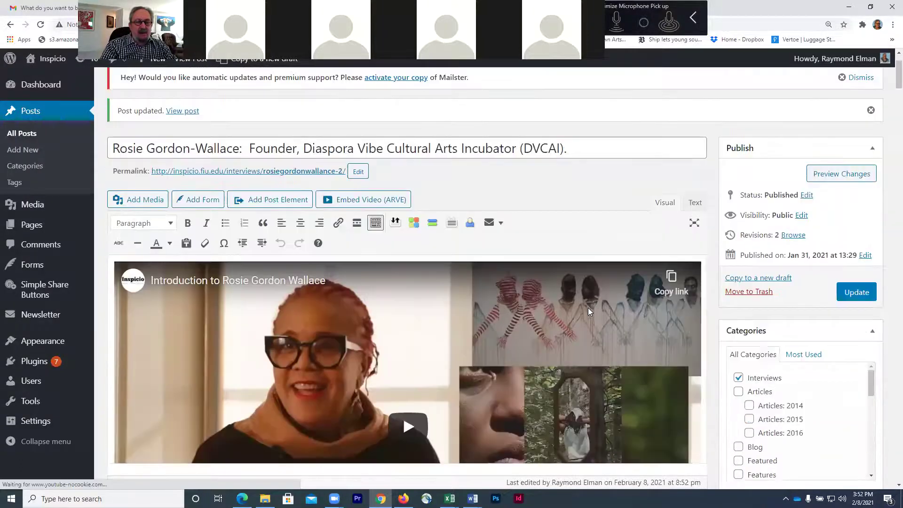
pyautogui.scroll(-5, 589, 311)
pyautogui.scroll(-4, 589, 308)
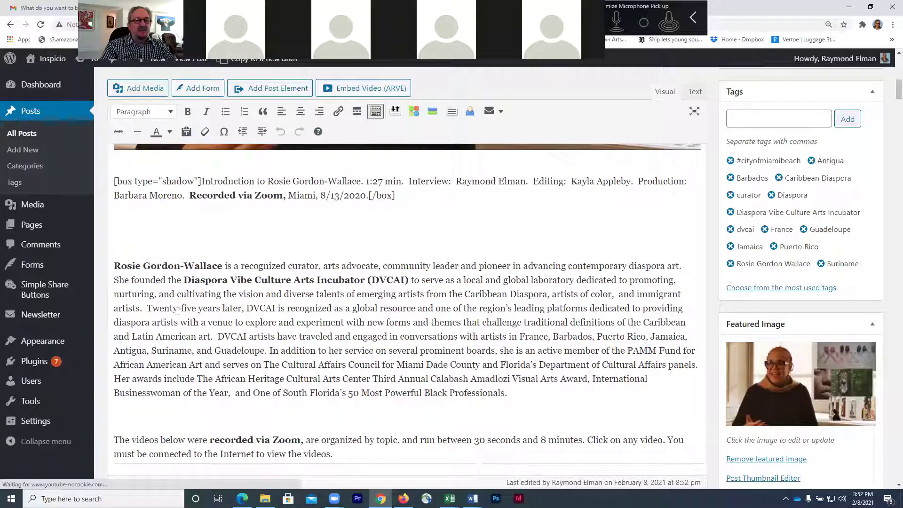
pyautogui.click(142, 309)
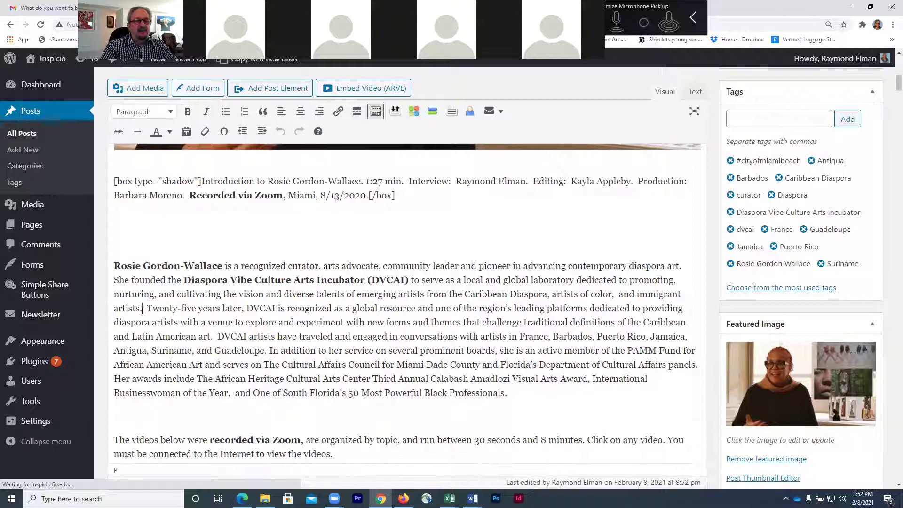
pyautogui.moveTo(129, 291); pyautogui.dragTo(117, 267)
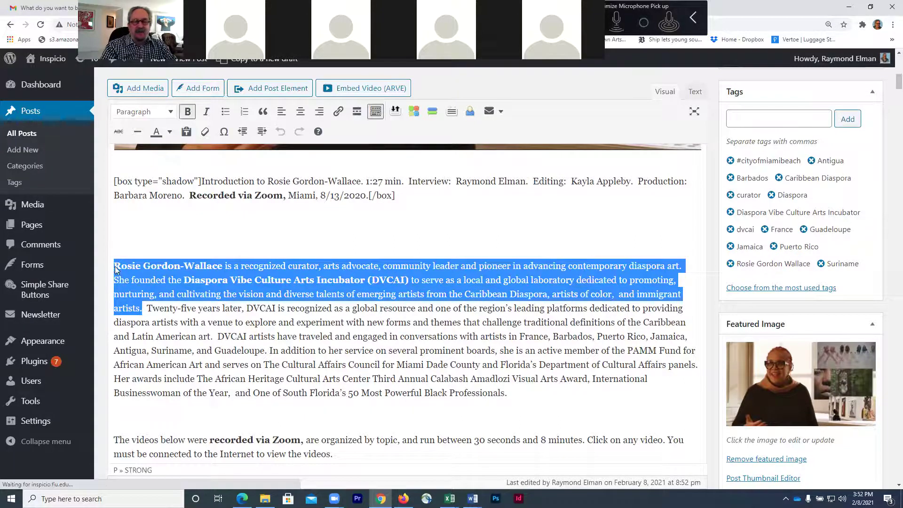
pyautogui.click(164, 317)
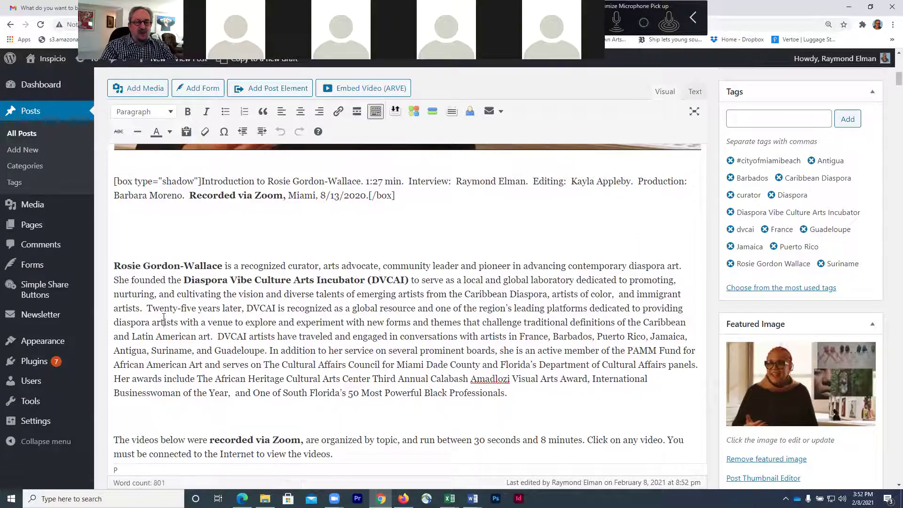
pyautogui.scroll(-2, 164, 316)
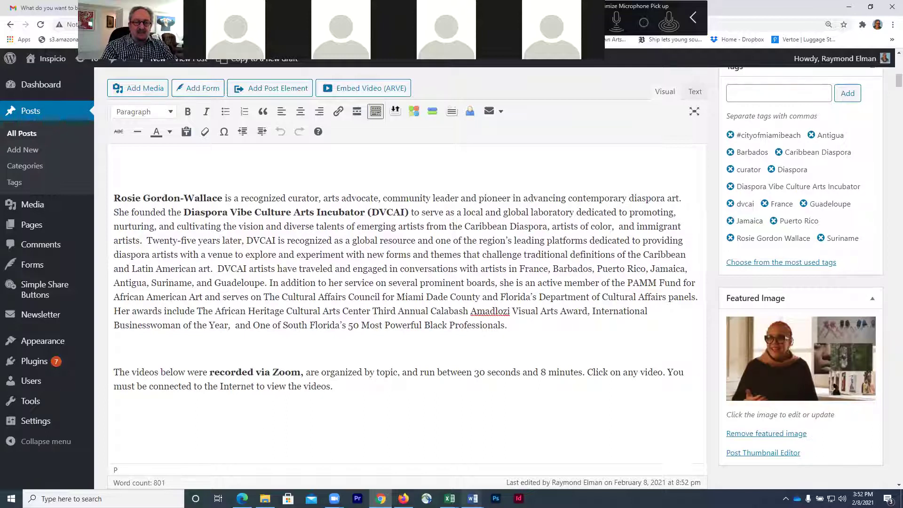
# Step: Switch to Word and copy the complete comma-separated tag list in Document1
pyautogui.click(473, 498)
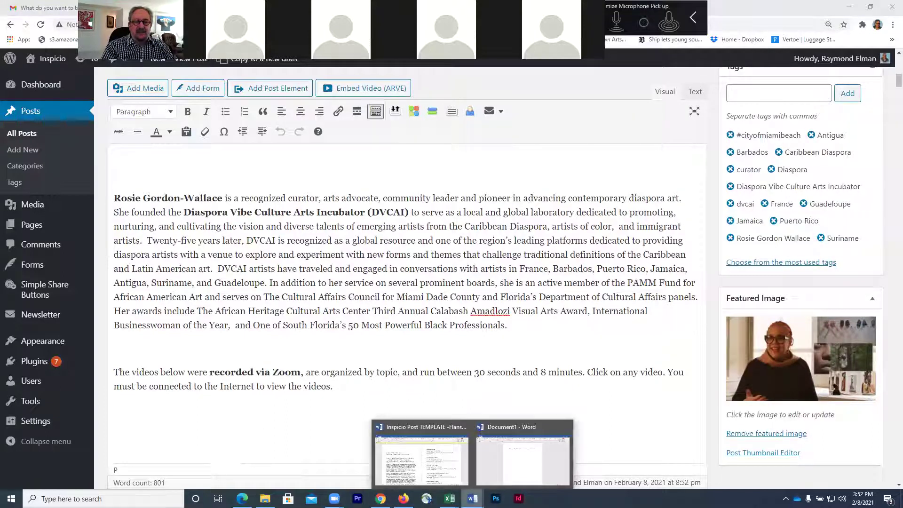
pyautogui.click(514, 473)
pyautogui.hotkey('ctrl', 'a')
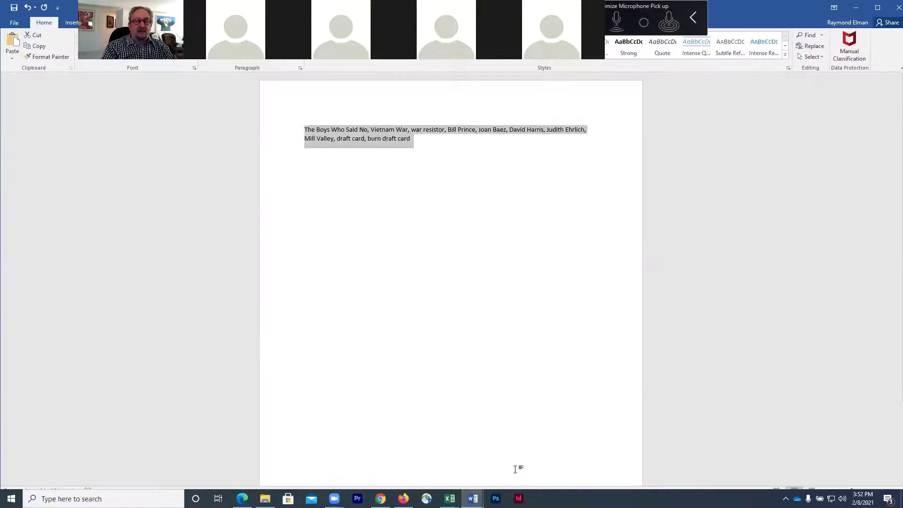
pyautogui.hotkey('ctrl', 'c')
# Step: Examine the CODE FOR FEATURE IMAGE and CODE FOR JGH snippets at the end of the Inspicio Post TEMPLATE document
pyautogui.moveTo(473, 499)
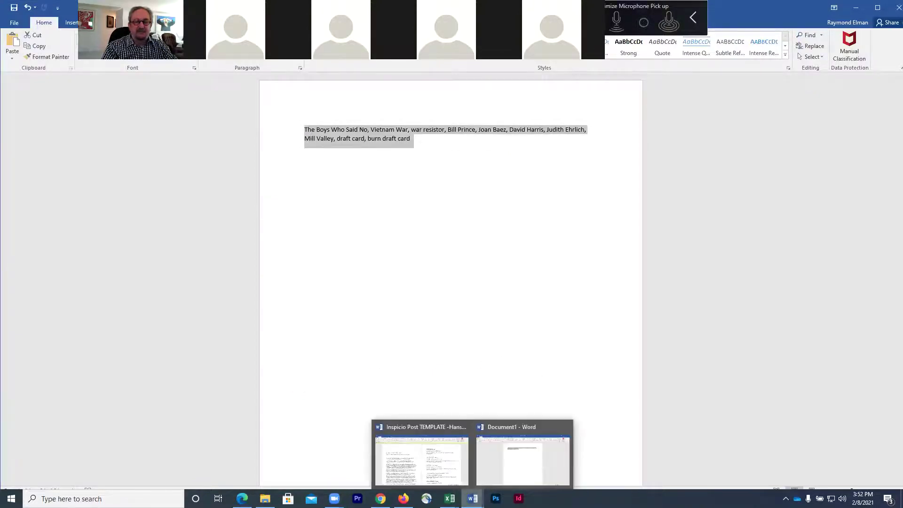
pyautogui.click(440, 467)
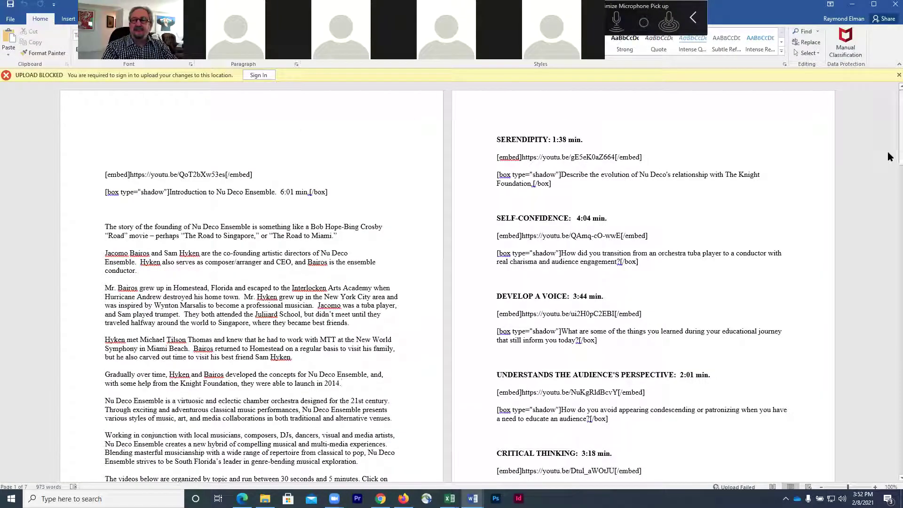
pyautogui.moveTo(888, 153); pyautogui.dragTo(881, 447)
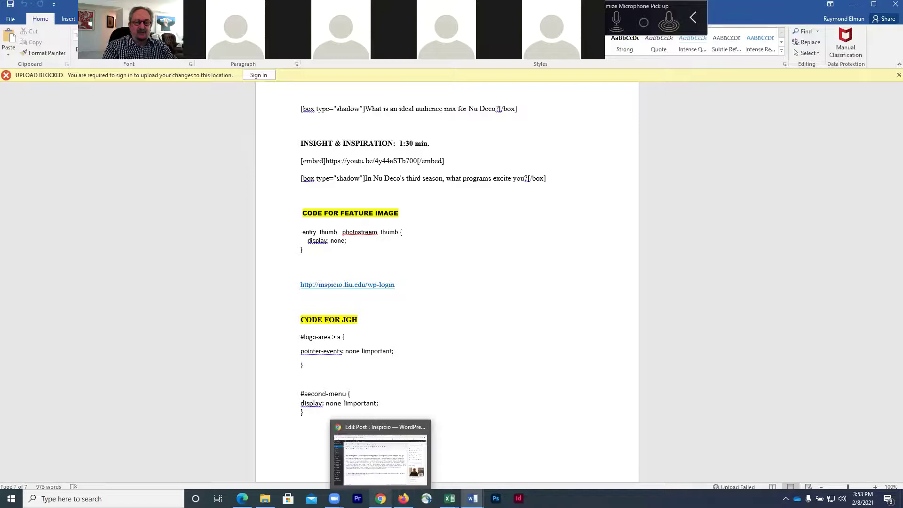
# Step: Switch to the post in Chrome and examine its Royal Custom CSS, highlighting the rule for .entry .thumb and .photostream .thumb
pyautogui.click(380, 499)
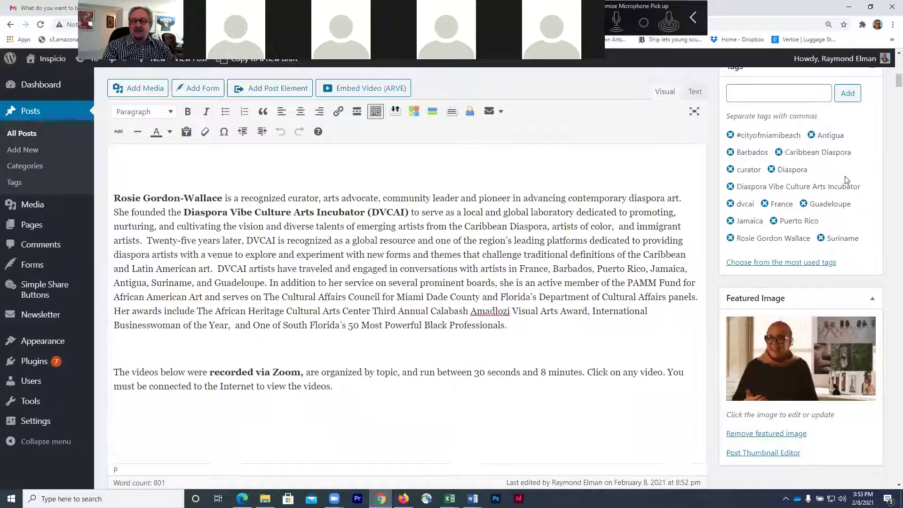
pyautogui.moveTo(897, 77); pyautogui.dragTo(898, 55)
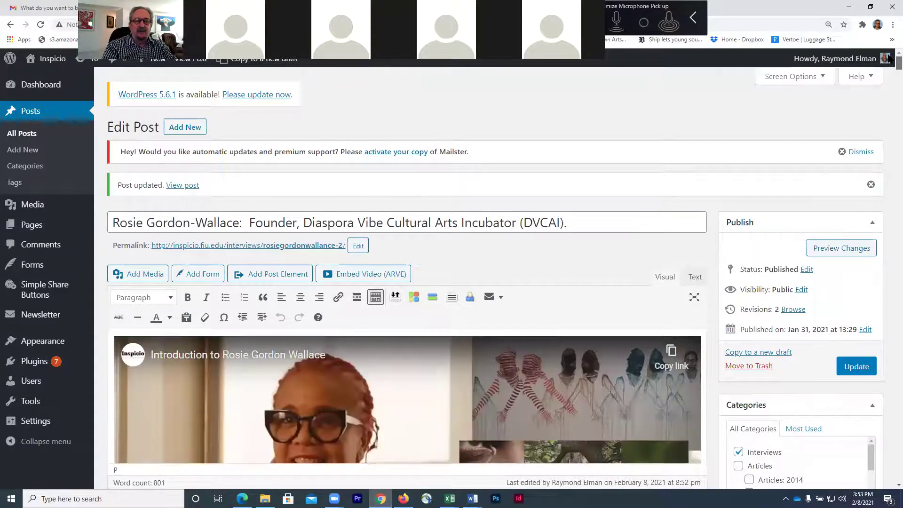
pyautogui.scroll(-4, 890, 123)
pyautogui.moveTo(889, 120); pyautogui.dragTo(888, 454)
pyautogui.scroll(1, 891, 477)
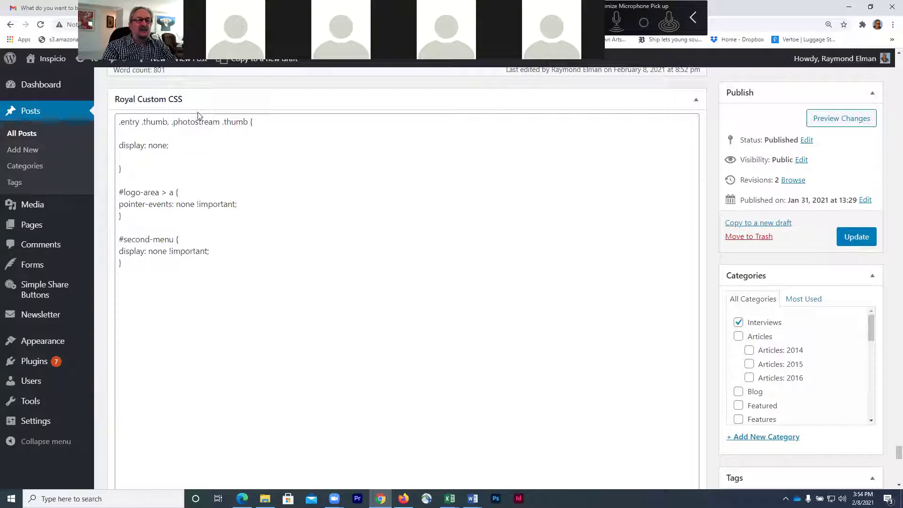
pyautogui.moveTo(141, 171); pyautogui.dragTo(113, 123)
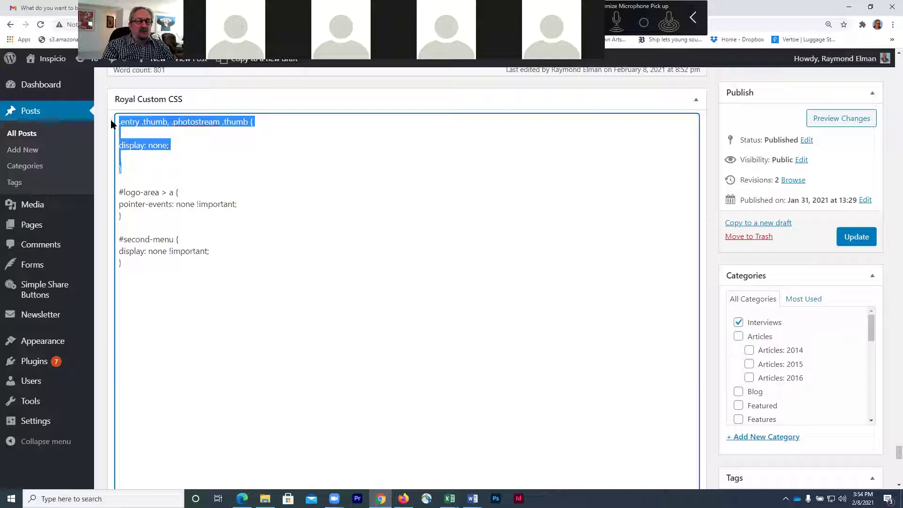
pyautogui.click(280, 296)
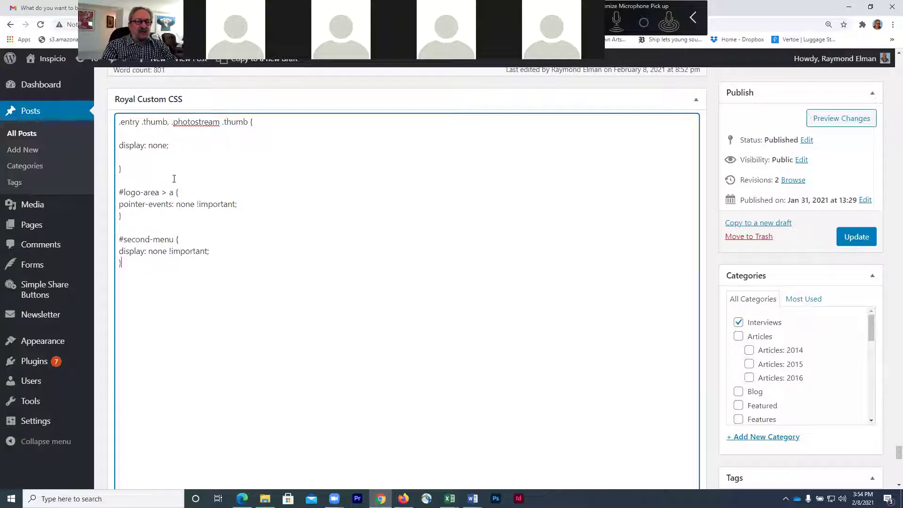
pyautogui.moveTo(133, 170); pyautogui.dragTo(109, 126)
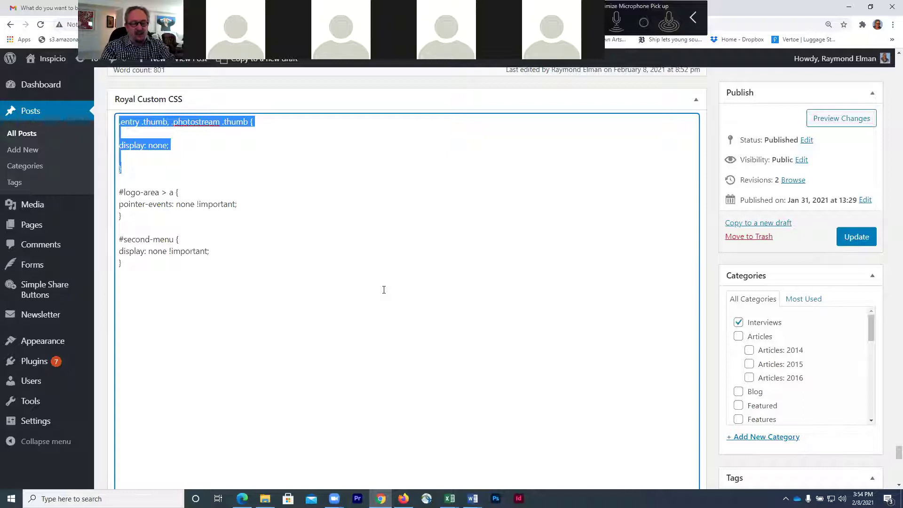
# Step: Switch to the Inspicio site in Firefox and search it for "jgh"
pyautogui.hotkey('alt', 'Tab')
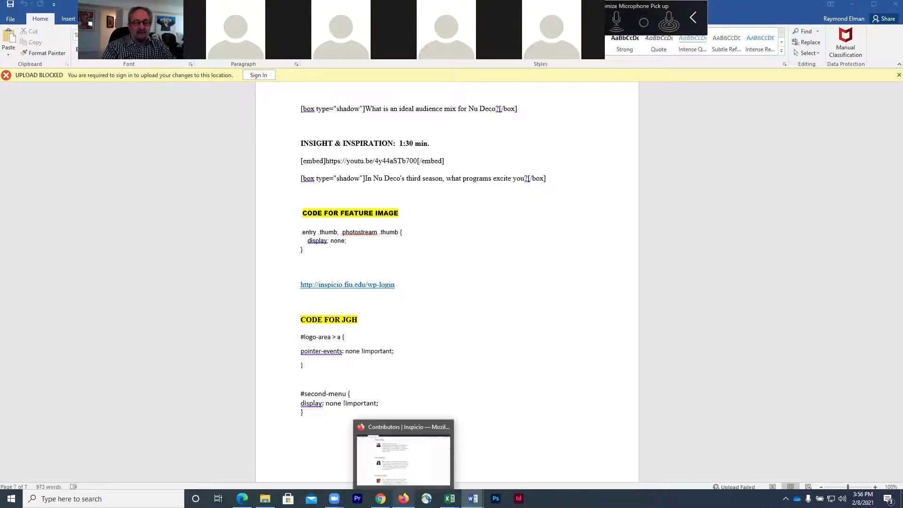
pyautogui.click(404, 499)
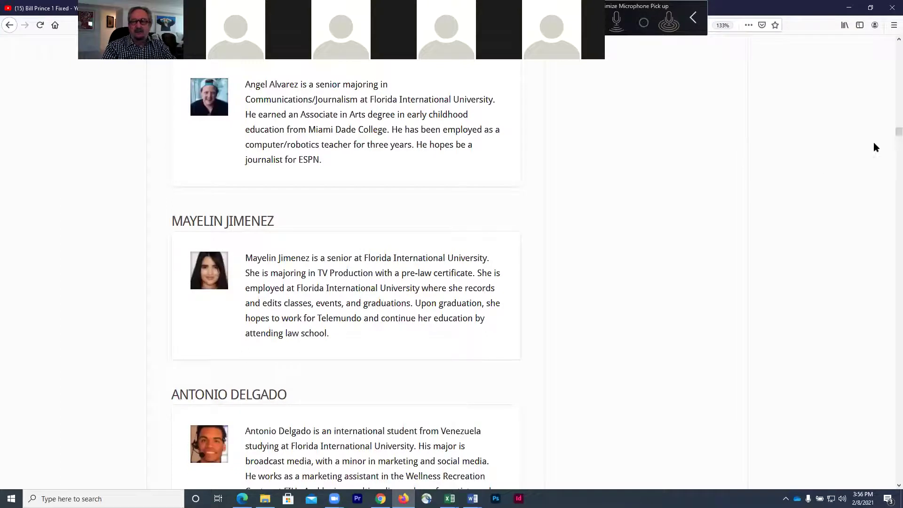
pyautogui.moveTo(896, 133); pyautogui.dragTo(889, 39)
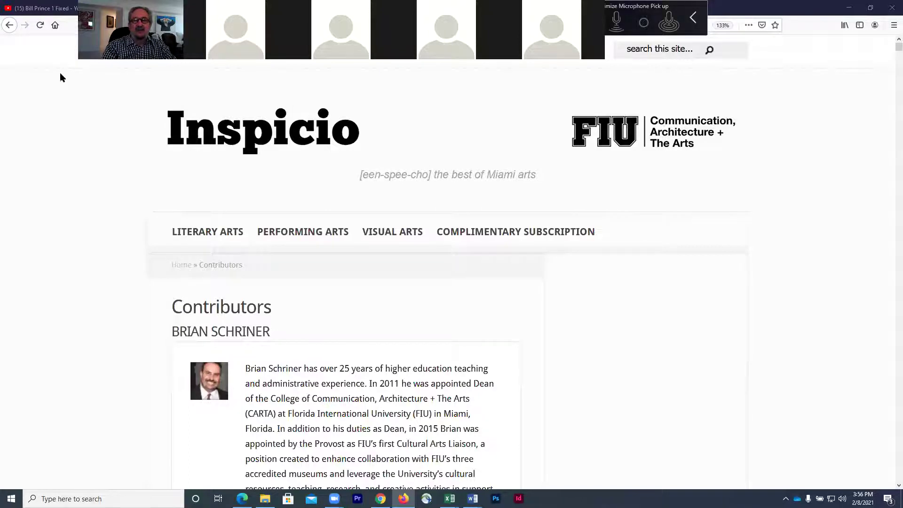
pyautogui.click(649, 53)
pyautogui.write('jgh')
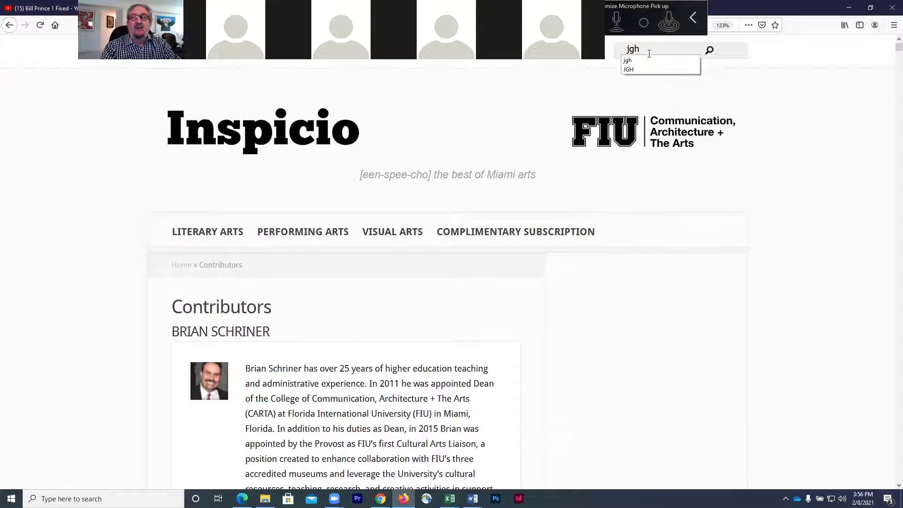
pyautogui.press('Return')
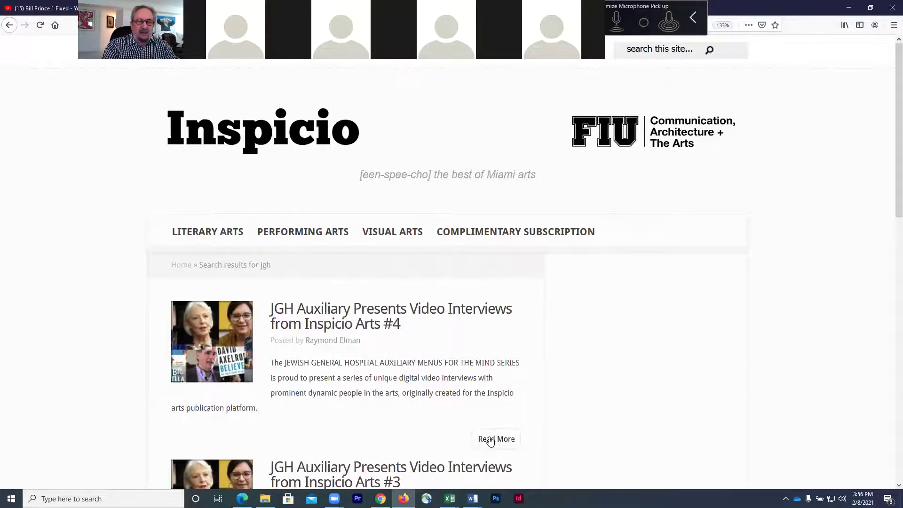
# Step: Look through the search results and open the post "JGH Auxiliary Presents Video Interviews from Inspicio Arts #4"
pyautogui.scroll(-10, 642, 382)
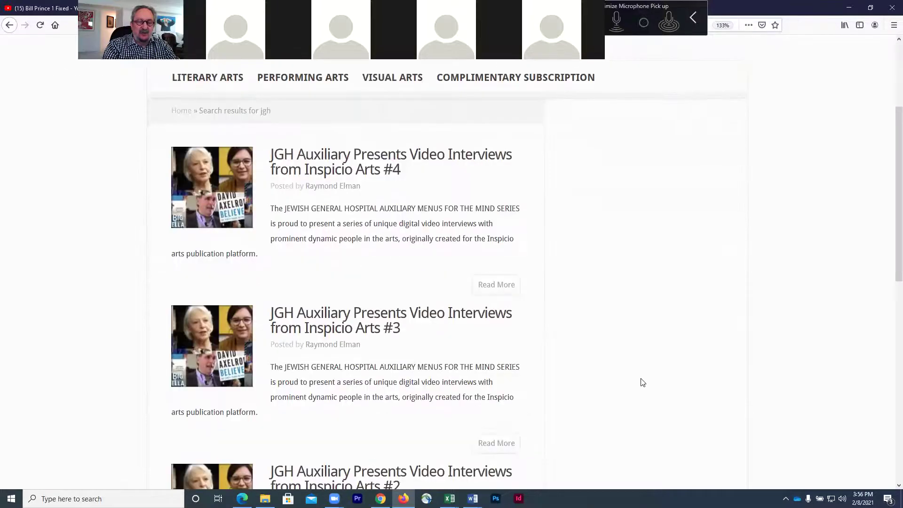
pyautogui.scroll(10, 643, 382)
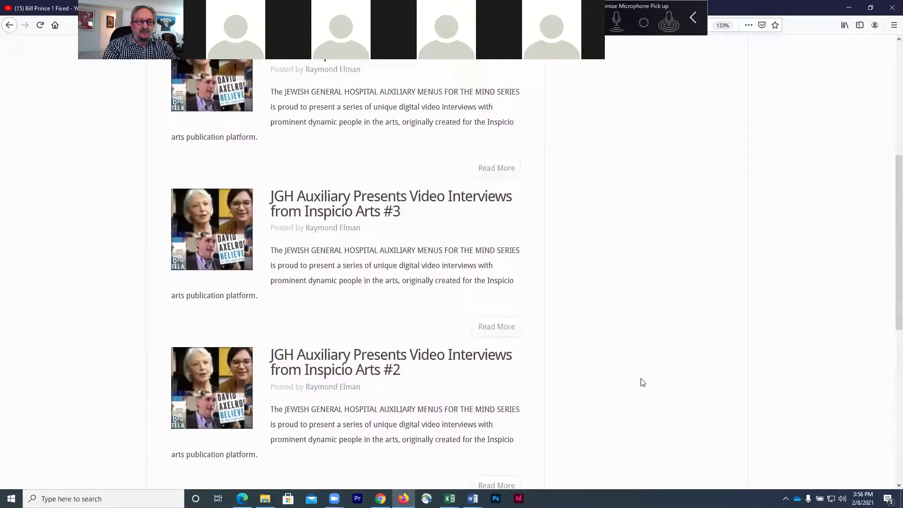
pyautogui.click(489, 413)
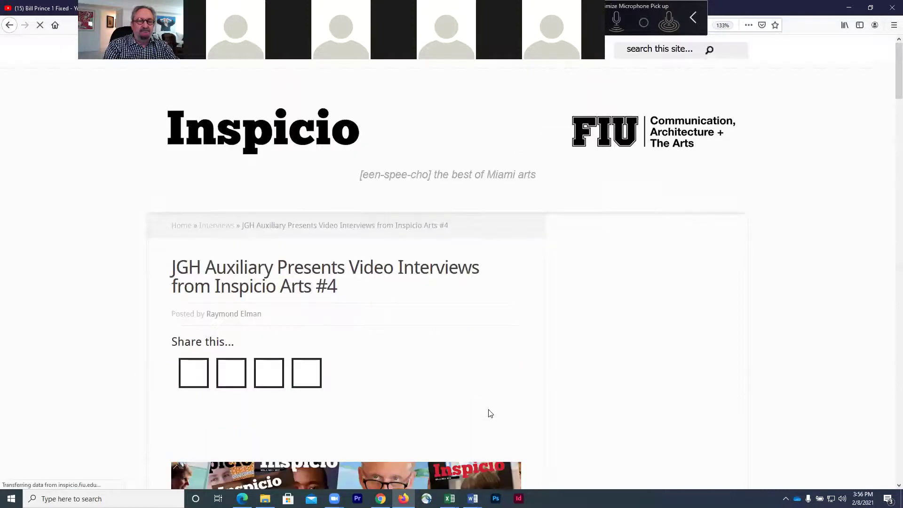
# Step: Examine the JGH Auxiliary #4 post's introduction and its series of images, linked interview titles and short biographies
pyautogui.scroll(-9, 698, 352)
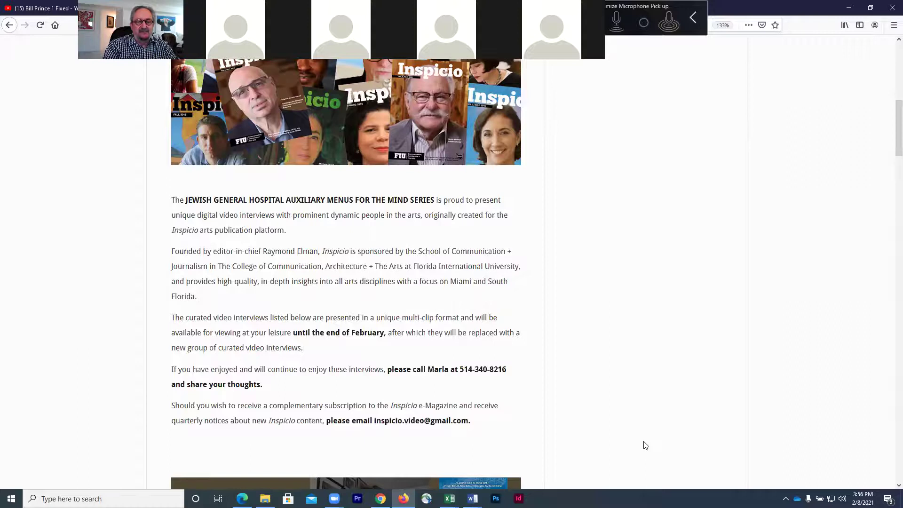
pyautogui.scroll(-8, 643, 444)
pyautogui.scroll(-6, 646, 445)
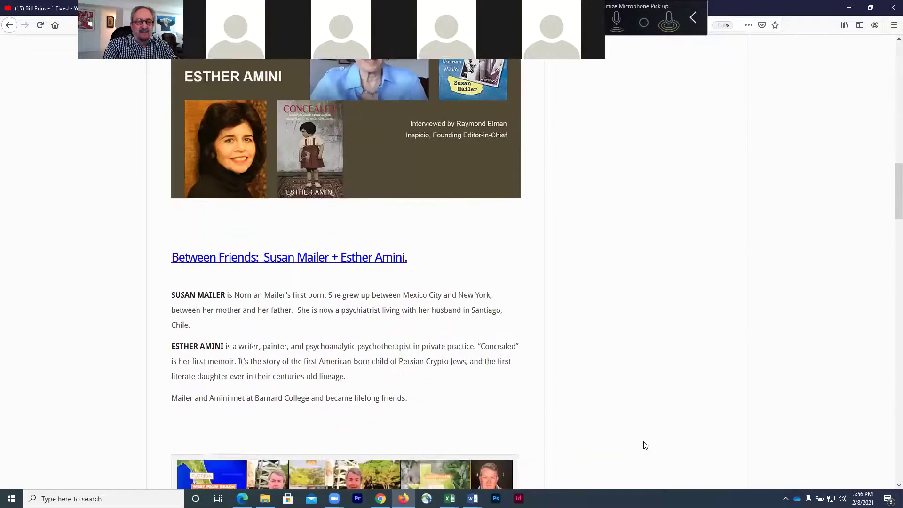
pyautogui.scroll(-2, 645, 445)
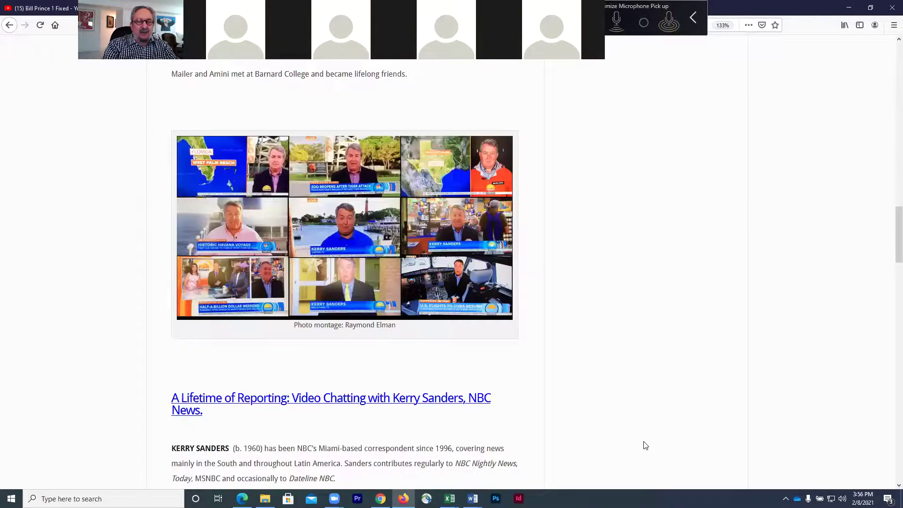
pyautogui.scroll(-2, 645, 445)
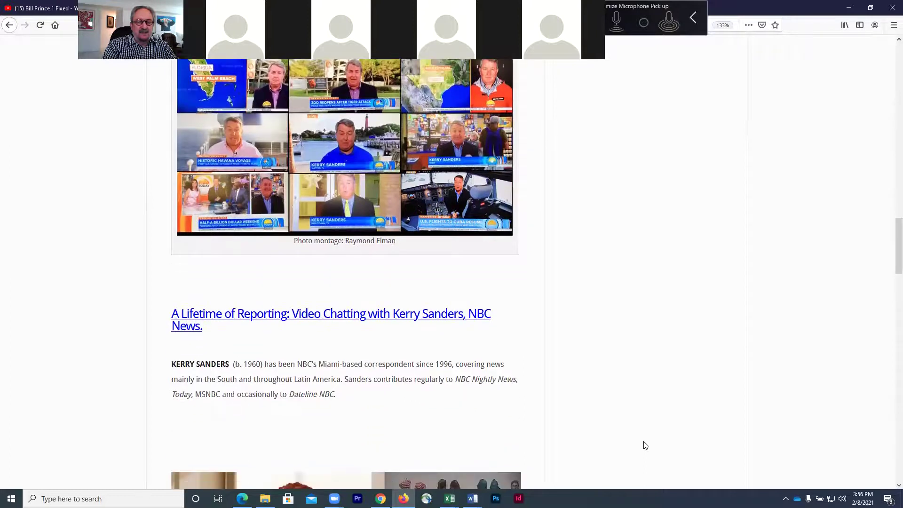
pyautogui.scroll(-10, 646, 445)
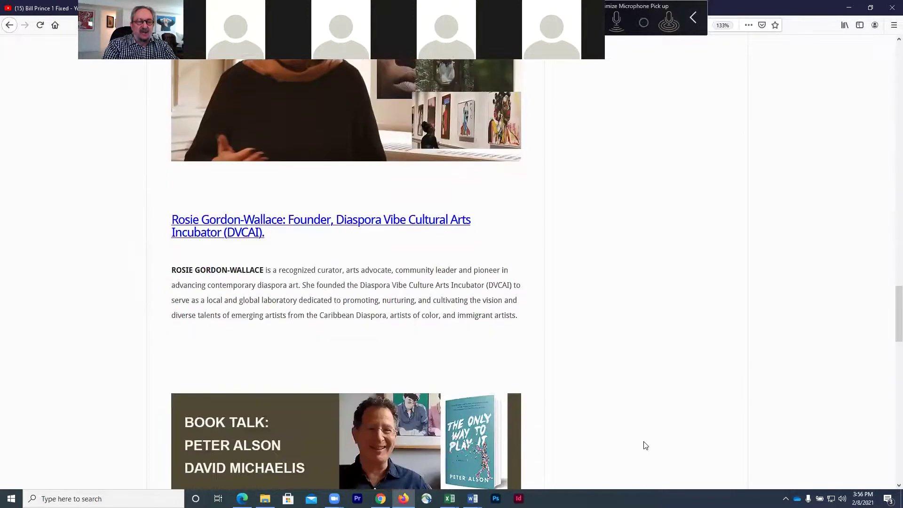
pyautogui.scroll(-2, 646, 445)
pyautogui.scroll(-1, 645, 445)
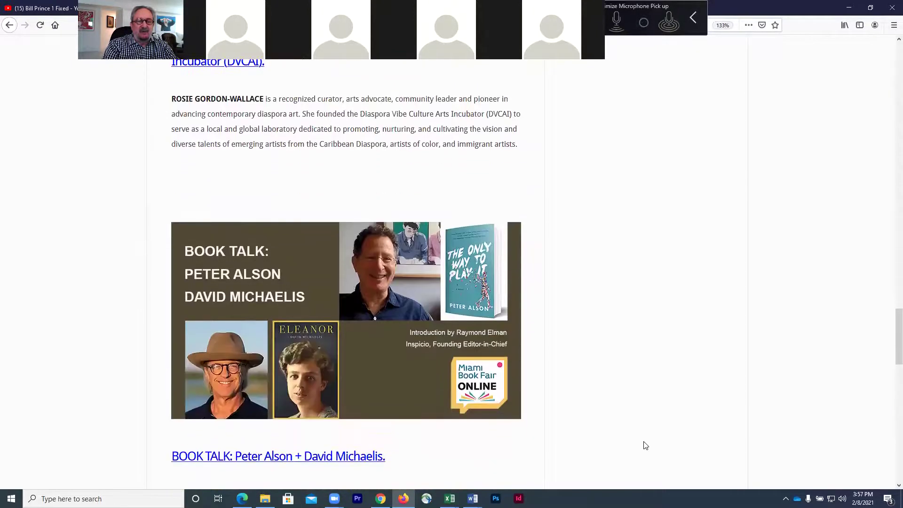
pyautogui.scroll(-3, 646, 445)
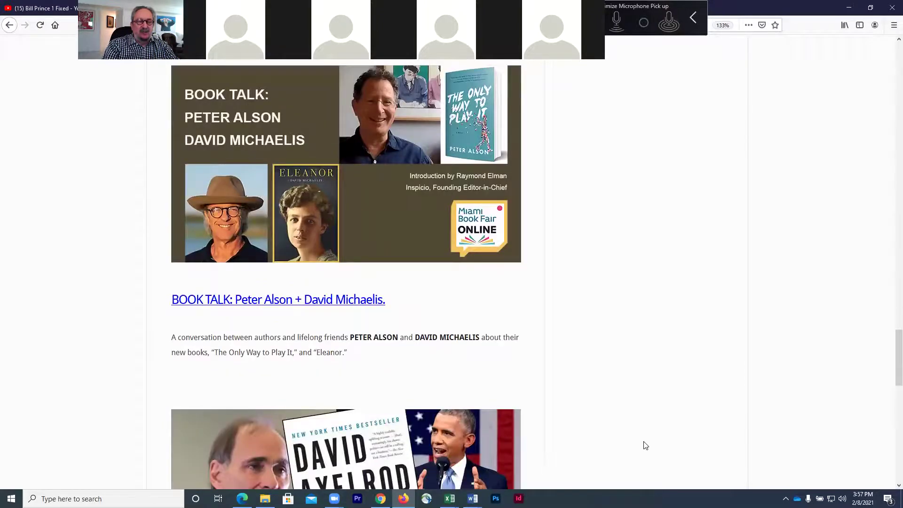
pyautogui.scroll(-7, 645, 445)
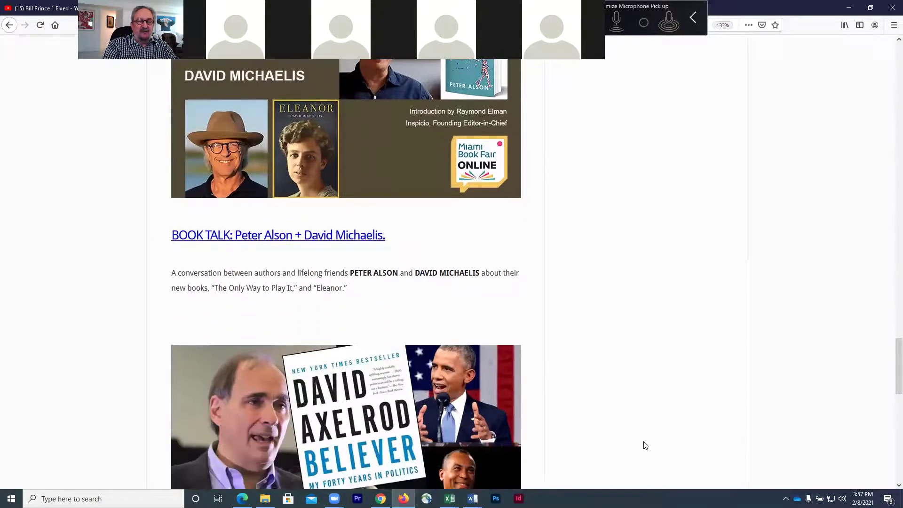
pyautogui.scroll(20, 646, 445)
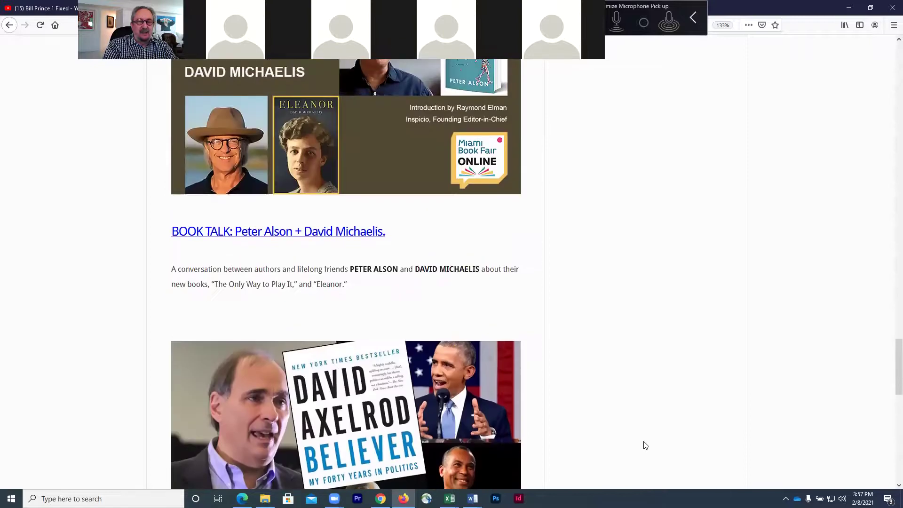
pyautogui.scroll(15, 646, 445)
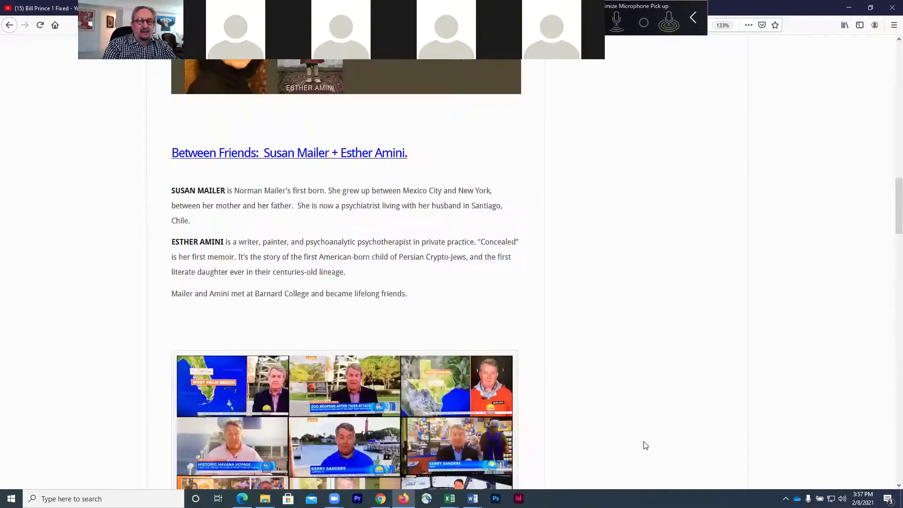
pyautogui.scroll(10, 645, 445)
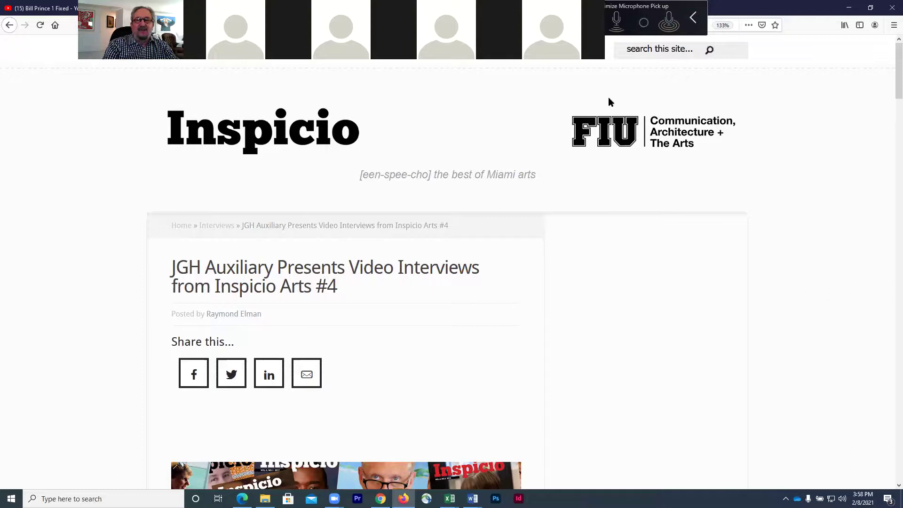
# Step: Return to the jgh search results, open the Inspicio home page, and view the Literary Arts section
pyautogui.click(660, 49)
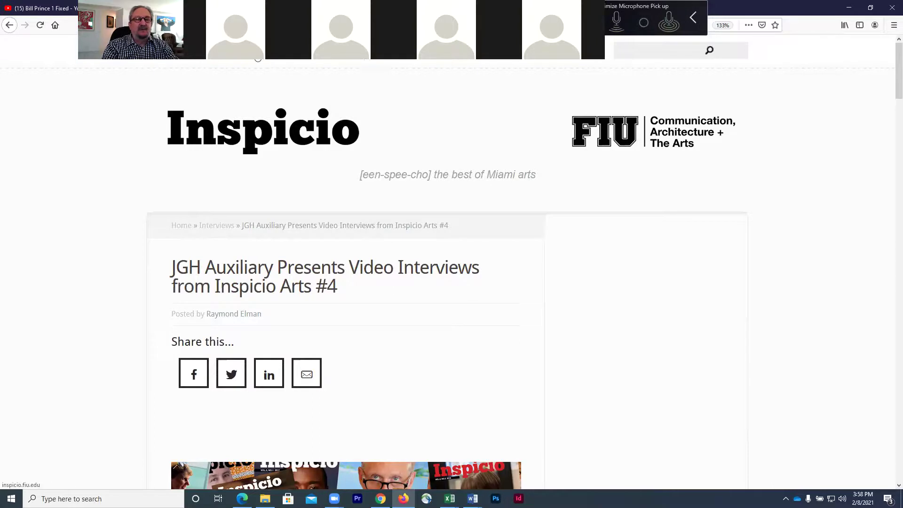
pyautogui.click(658, 53)
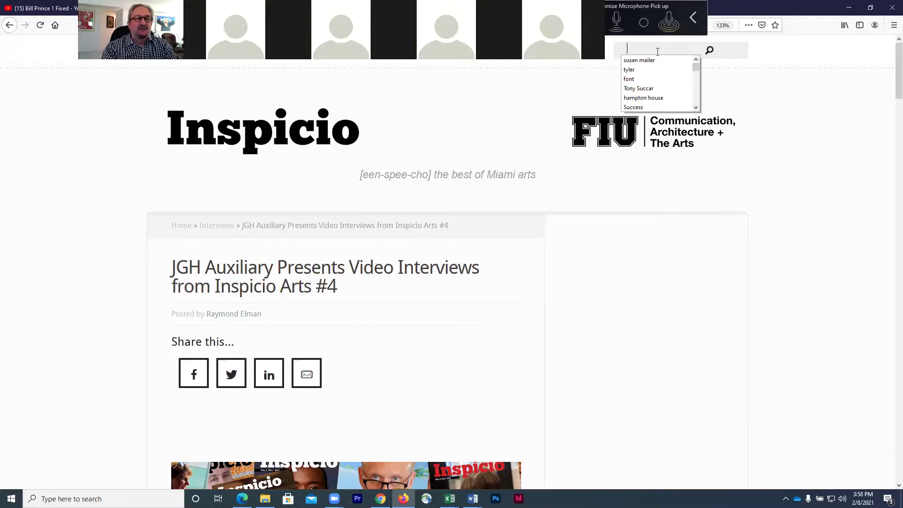
pyautogui.click(11, 27)
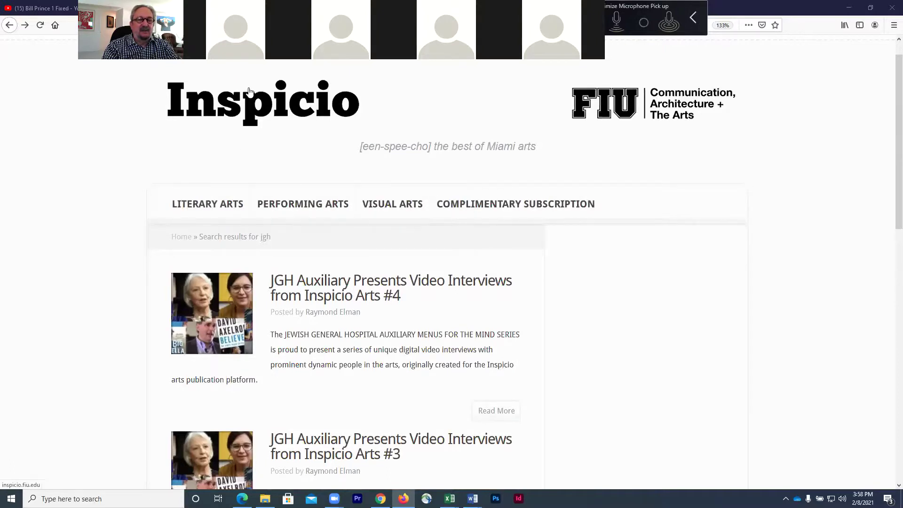
pyautogui.click(242, 106)
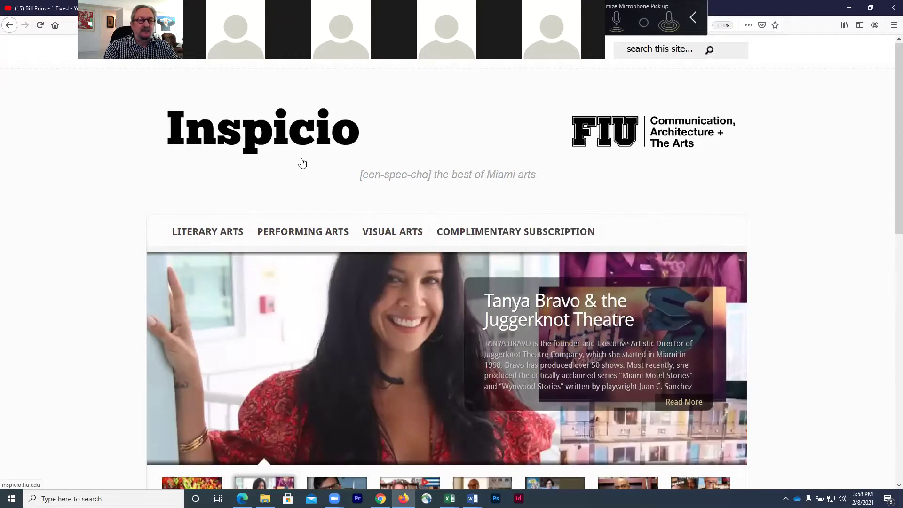
pyautogui.click(227, 232)
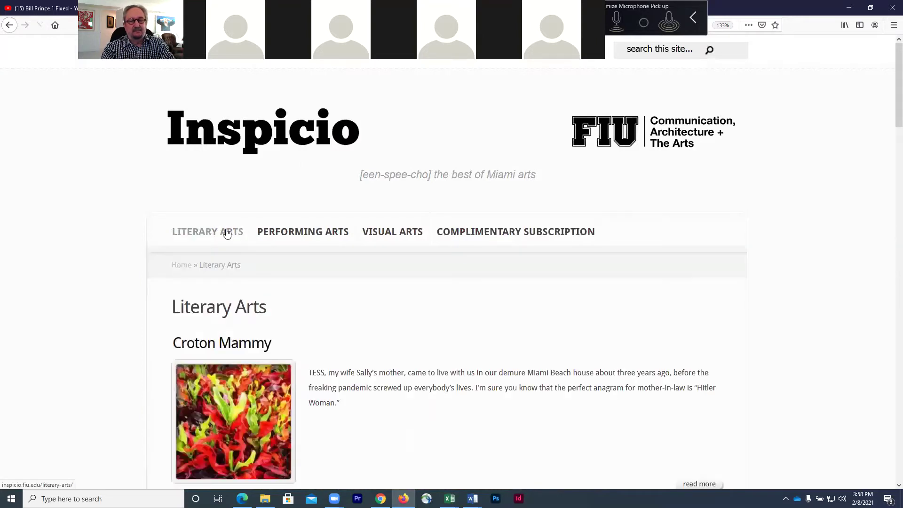
# Step: Switch from the Inspicio site in Firefox to another open window
pyautogui.hotkey('alt', 'Tab')
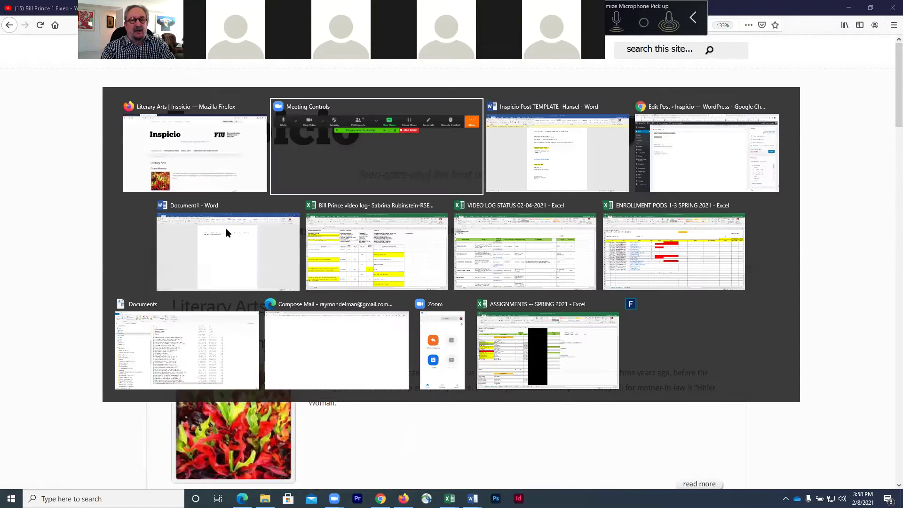